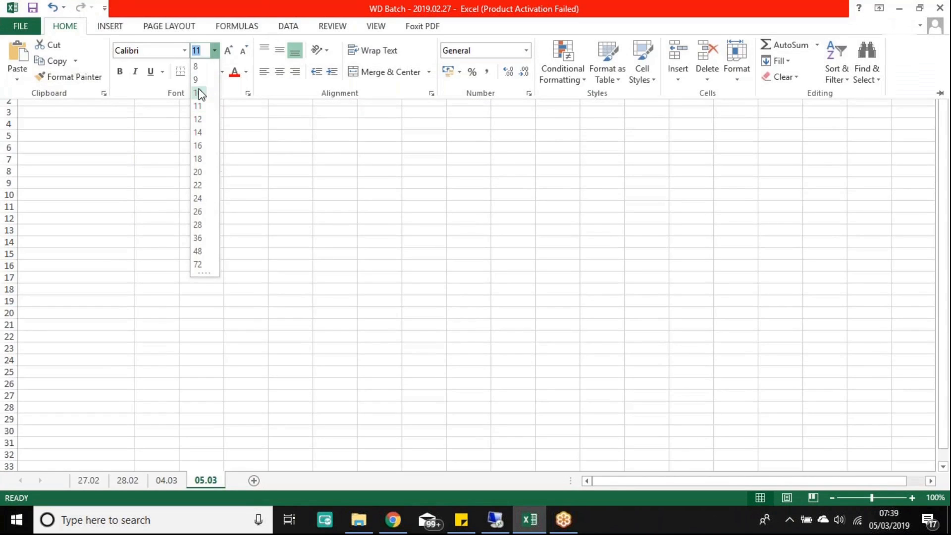
Step: Set the whole sheet to font size 10 and autofit column A to 'Organizations in Workday'
click(198, 89)
click(152, 166)
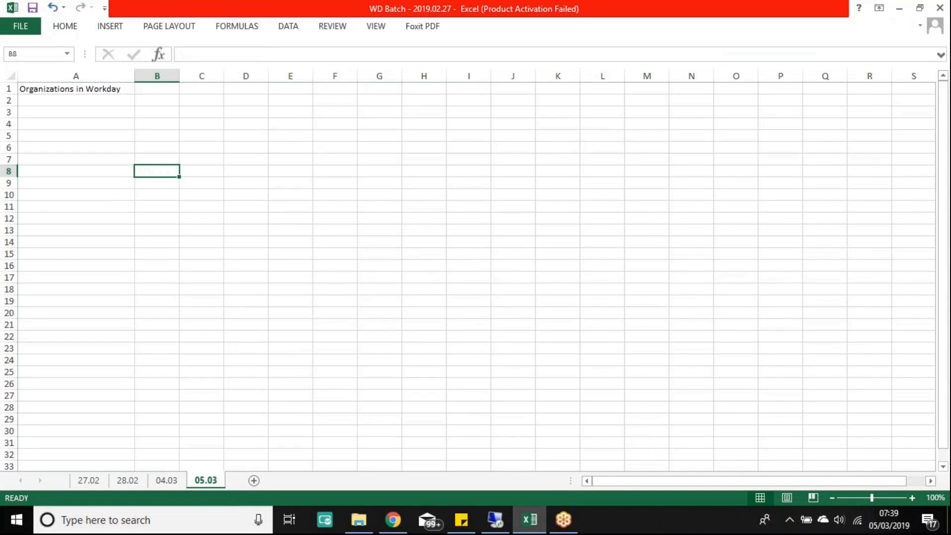
double_click(134, 76)
click(148, 112)
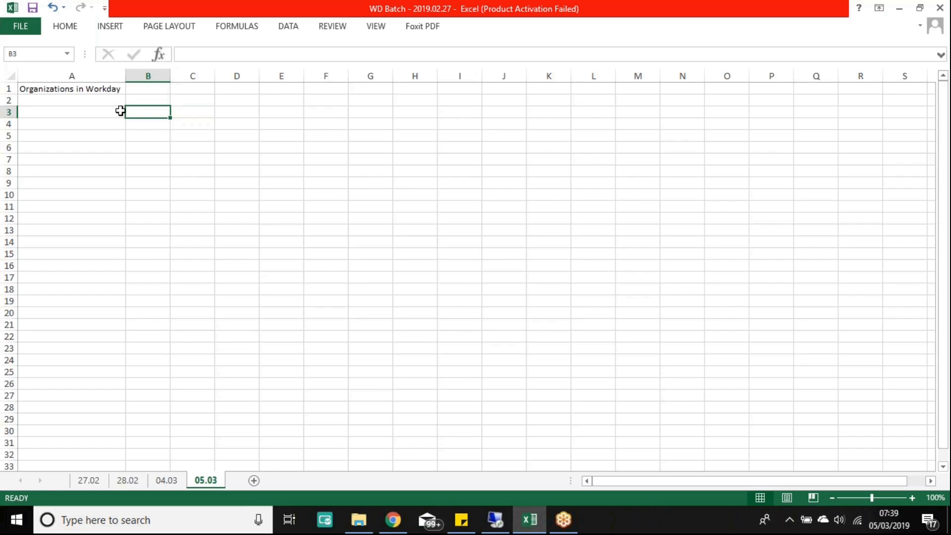
Step: Change the A1 title to 'Organizations in WD' and autofit column A to it
click(137, 89)
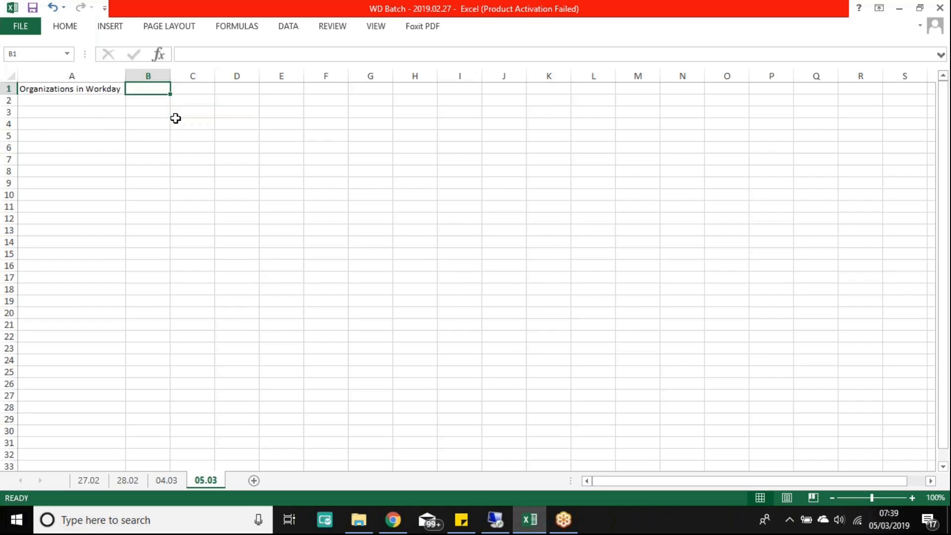
double_click(99, 88)
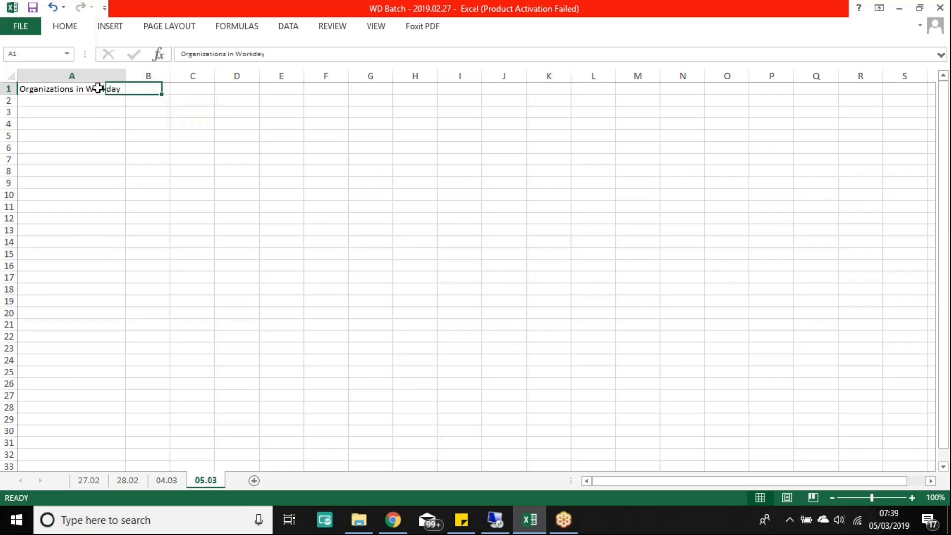
key(BackSpace)
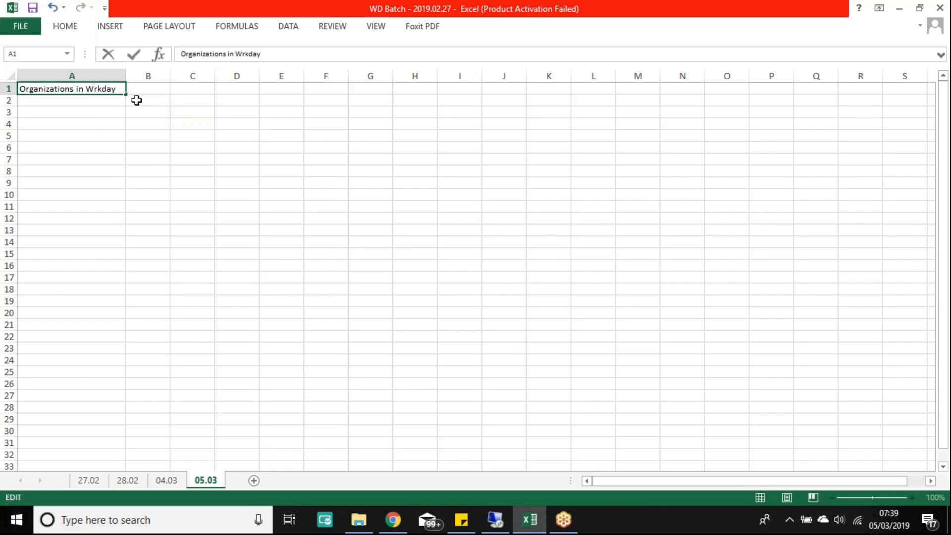
key(Delete)
key(Delete)
key(Delete)
key(Delete)
key(Delete)
text(D)
key(Return)
double_click(129, 74)
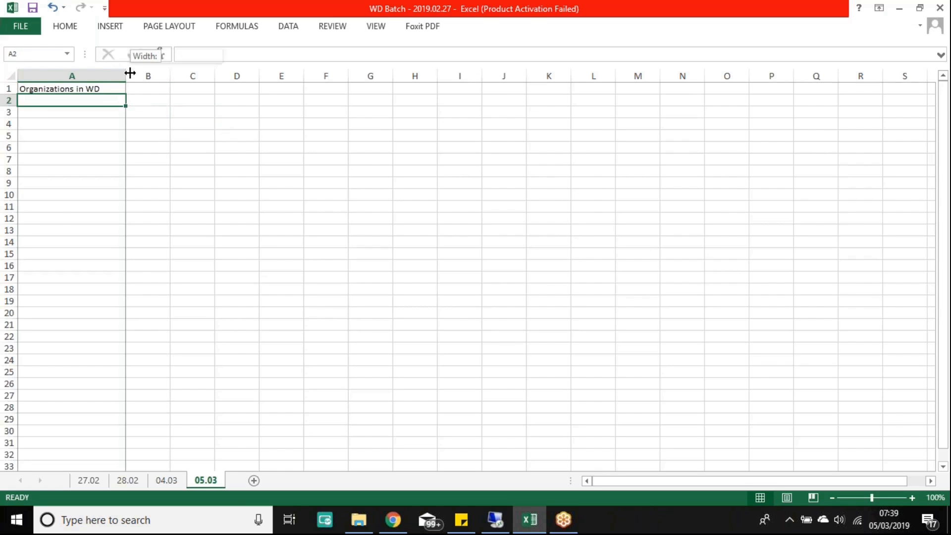
click(131, 88)
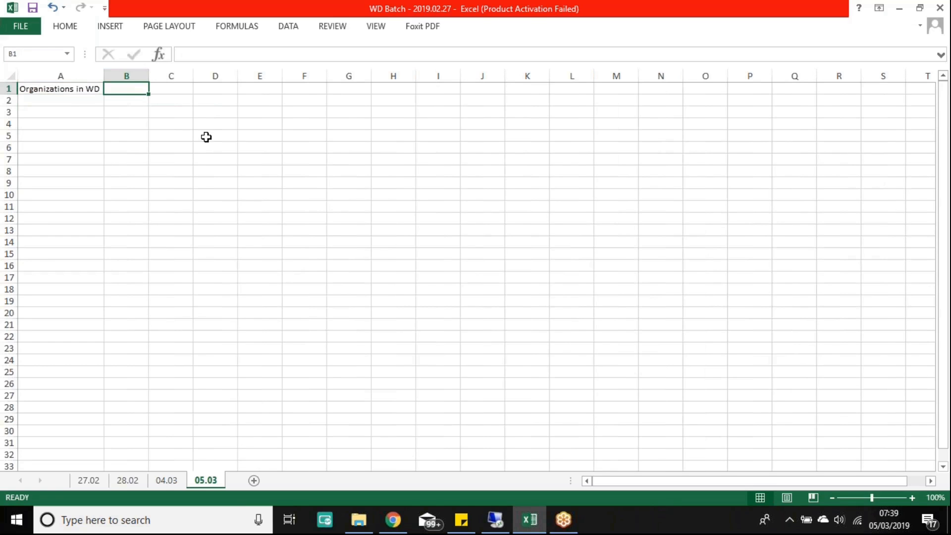
Step: Enter in B1 that an Org groups resources, workers and costs for a business function; autofit column B
text(A)
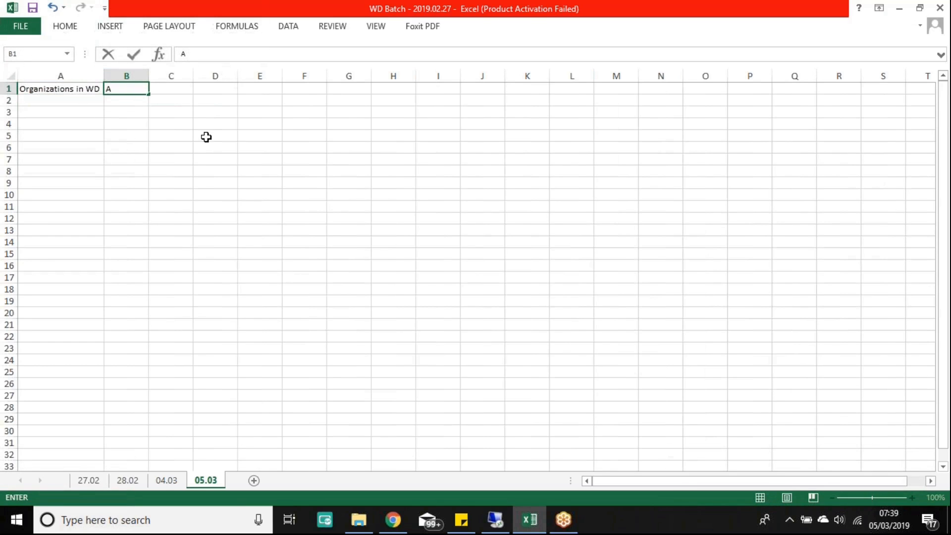
text(n Org is use)
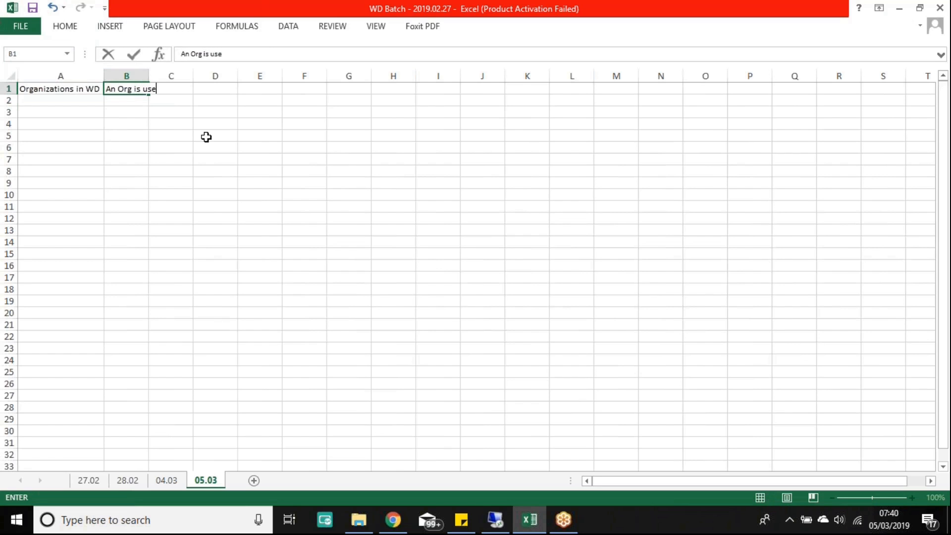
text(d to group resou)
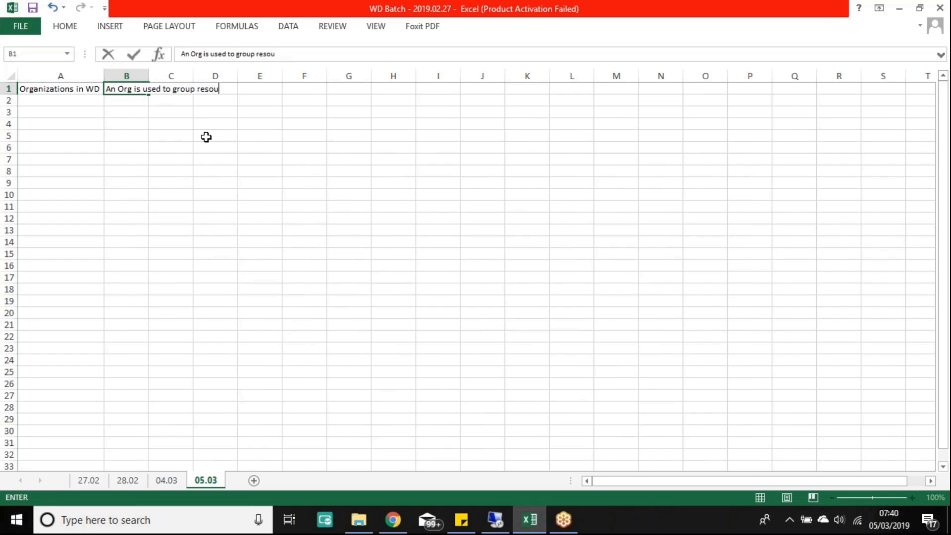
text(rces, workers and c)
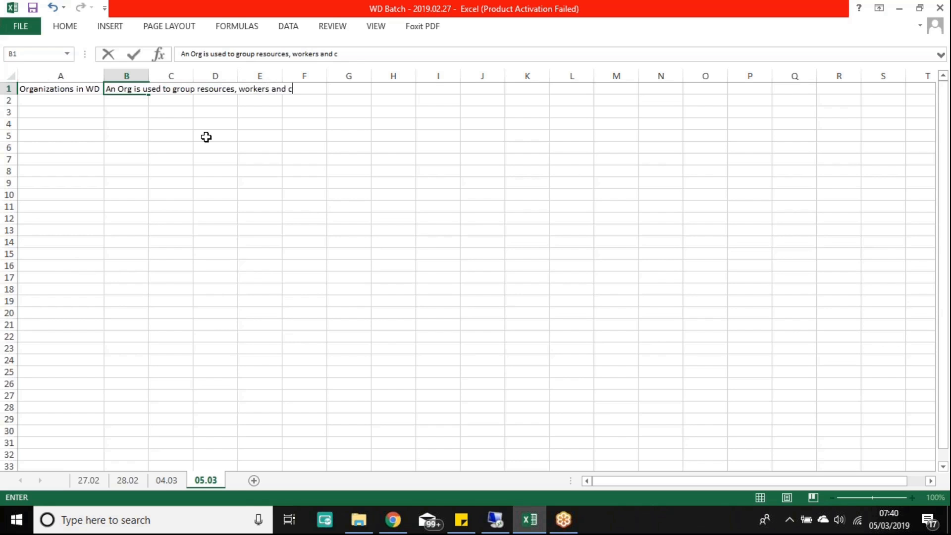
text(osts to support a spe)
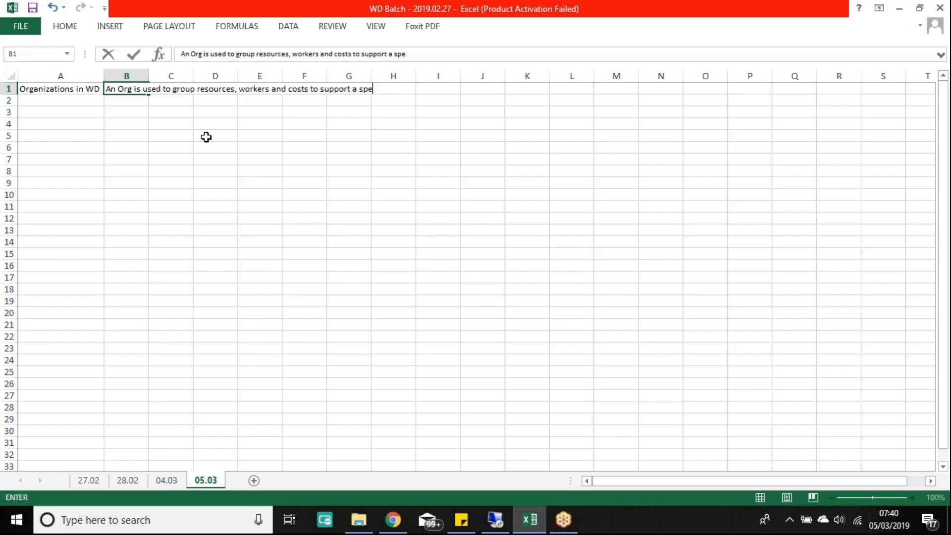
text(cific business functions)
key(BackSpace)
key(Return)
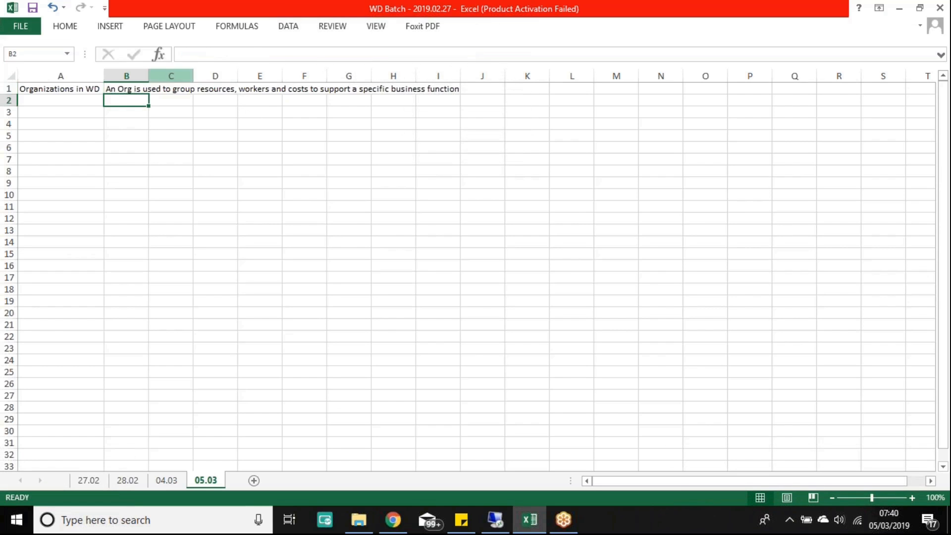
double_click(148, 75)
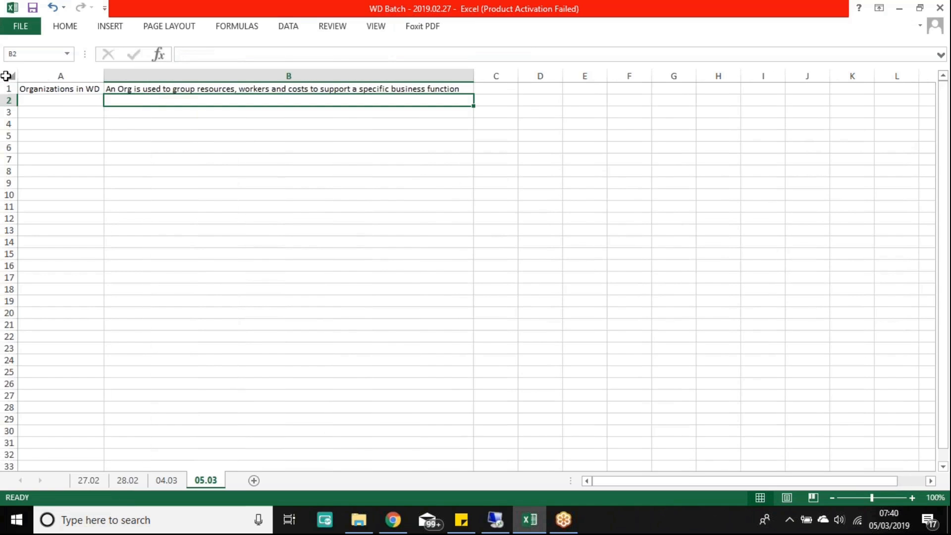
Step: Enter 'Location' in A3 and 'Cost Center' in A4
click(56, 111)
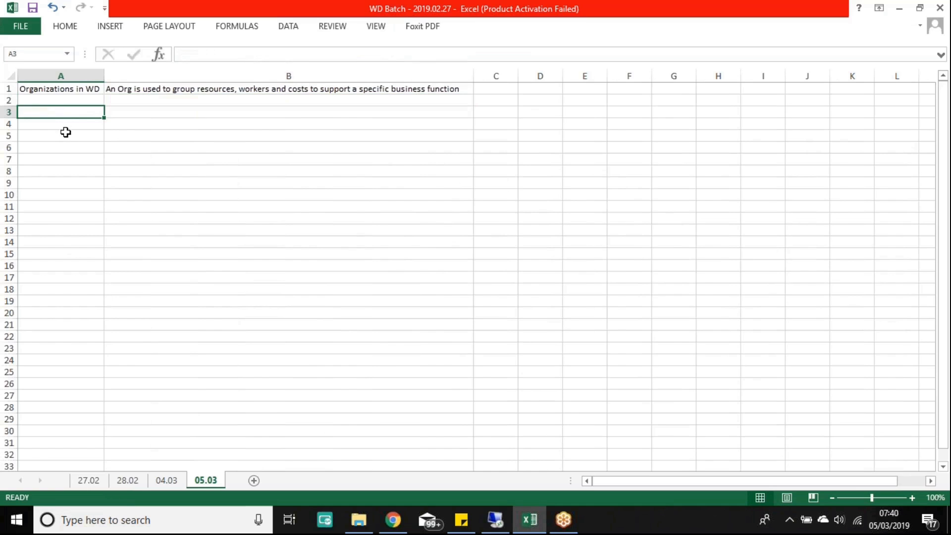
text(Location)
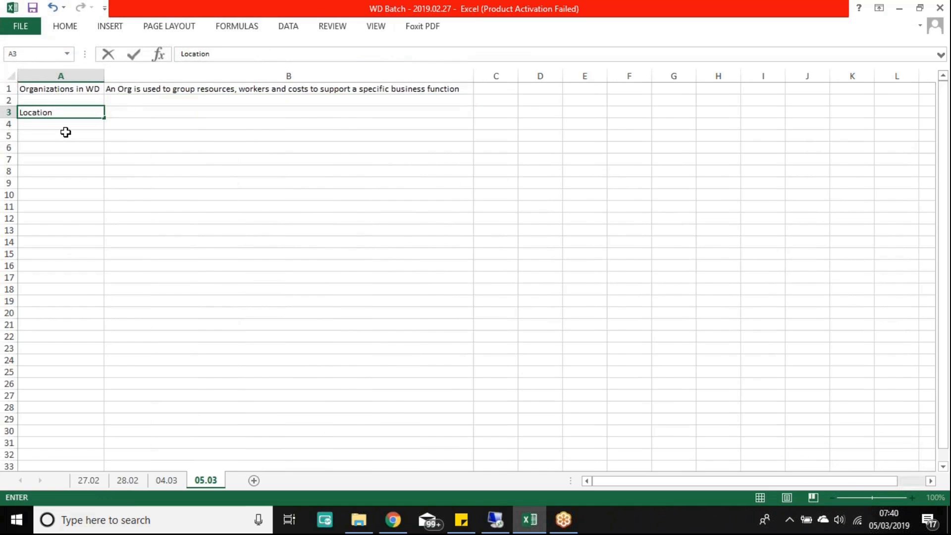
key(Return)
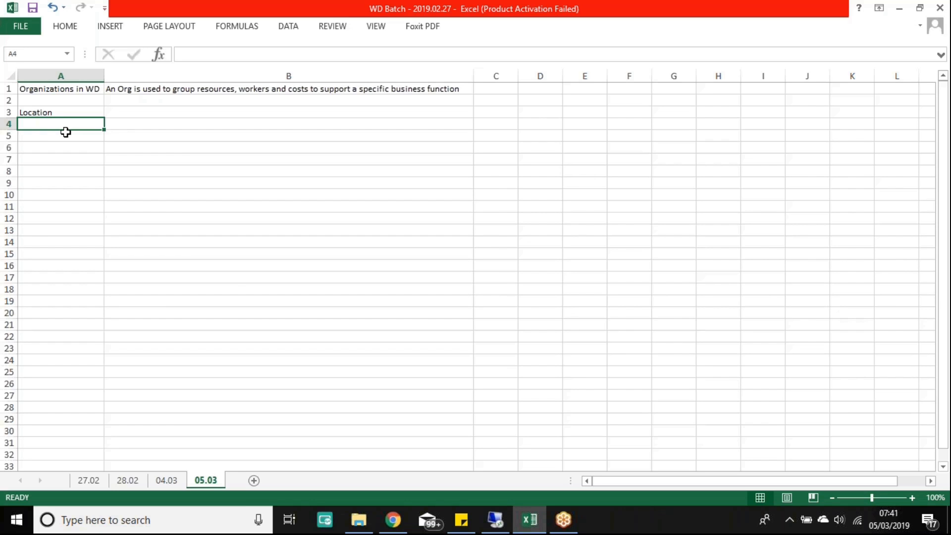
text(Cost)
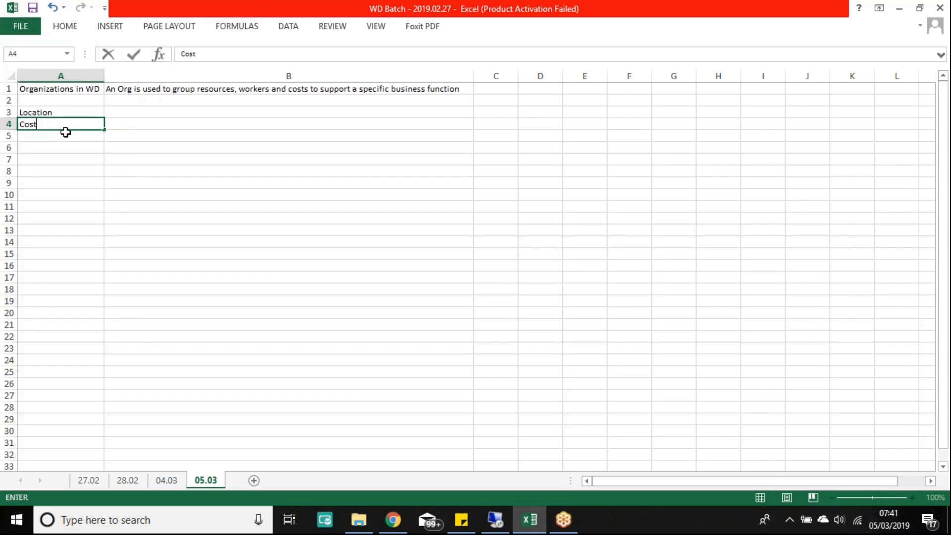
text( Center)
key(Return)
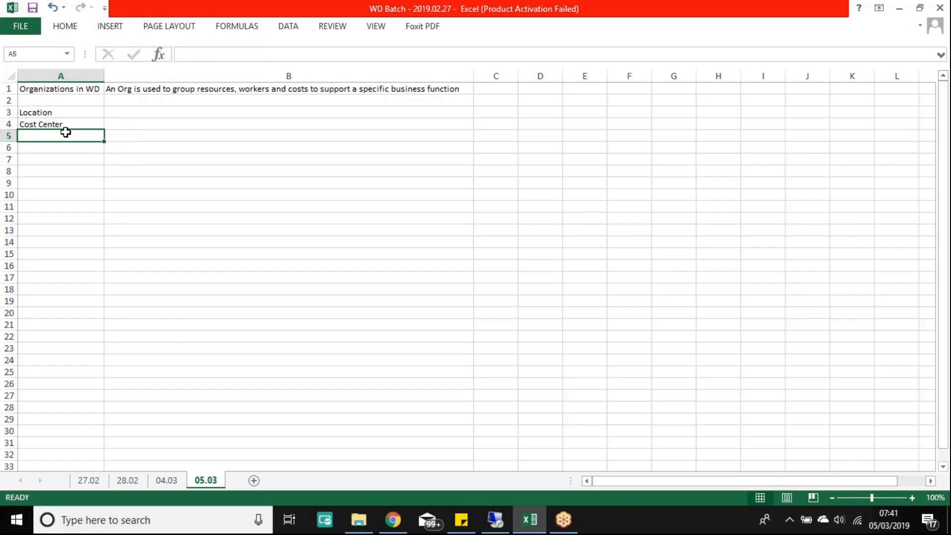
key(Up)
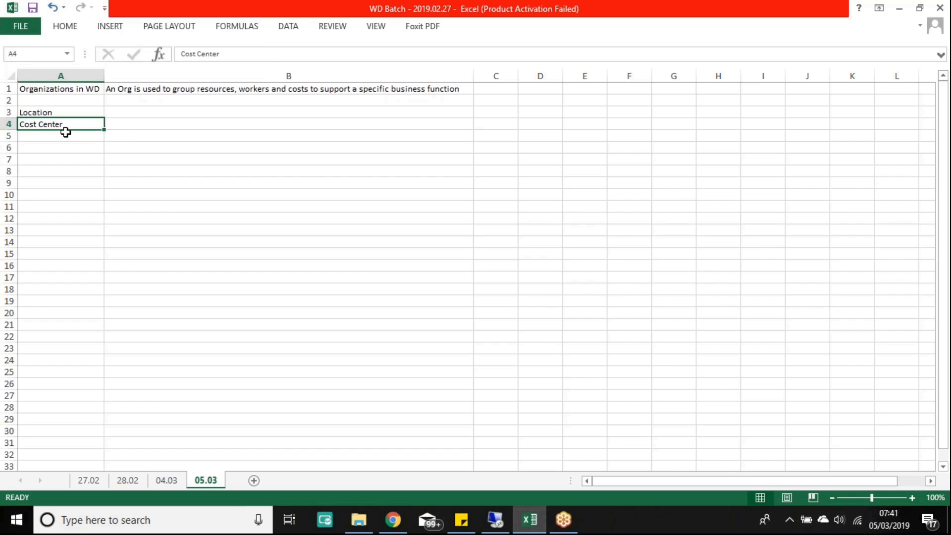
key(Right)
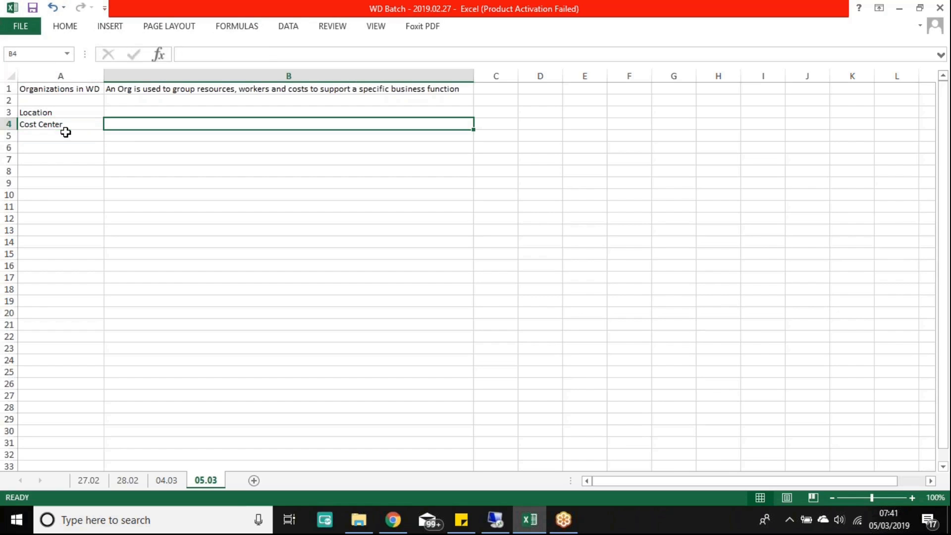
key(Left)
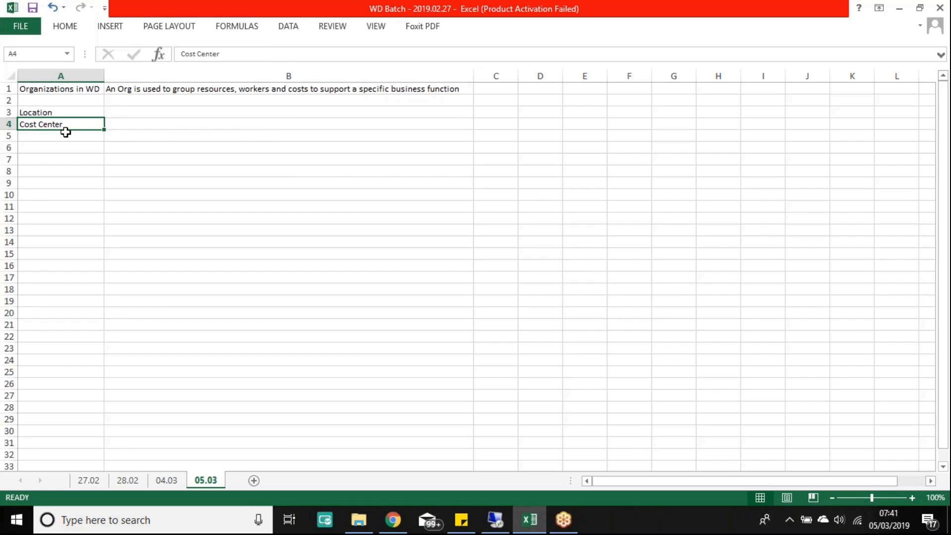
key(Right)
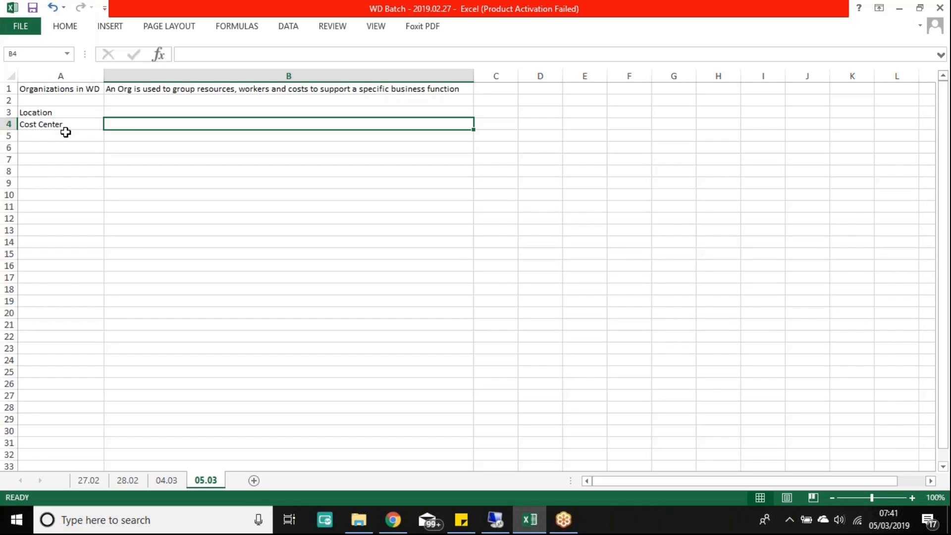
Step: Enter 'Company' in A5 below Cost Center
click(65, 128)
click(65, 132)
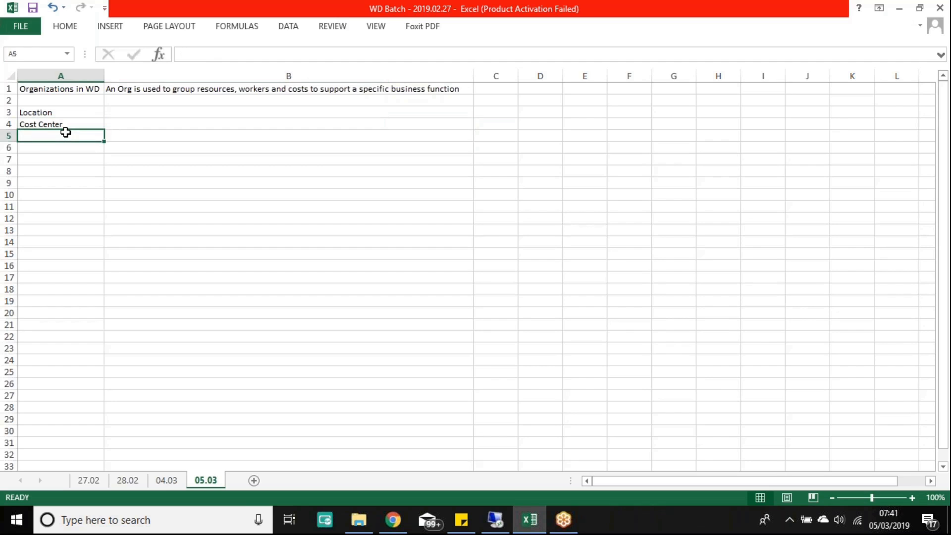
text(Com)
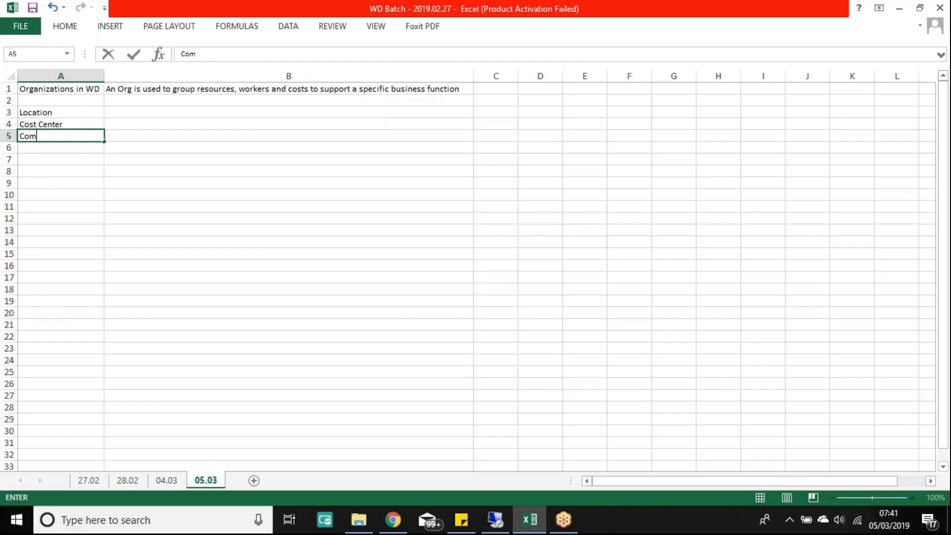
text(pany)
key(Return)
Step: Enter 'Supervisory Org' in A6 below Company
key(Up)
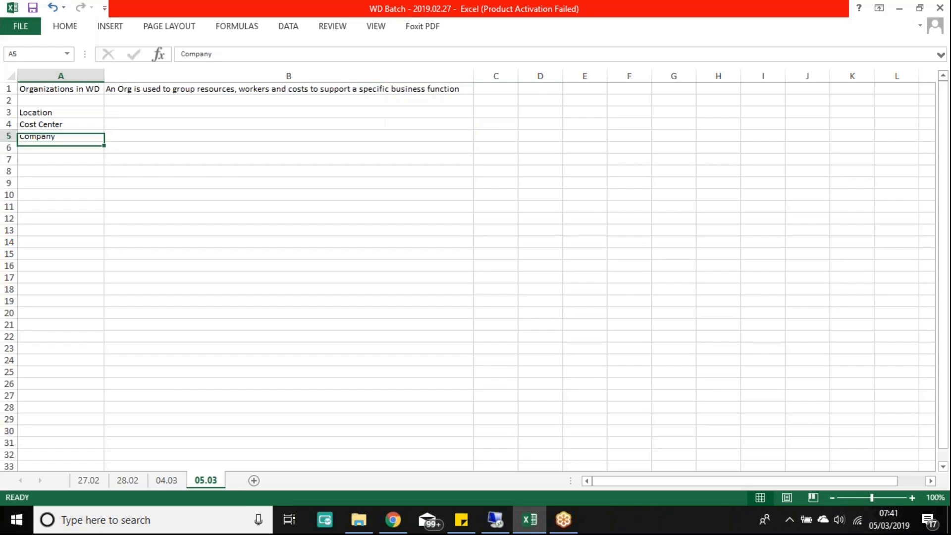
key(shift+Right)
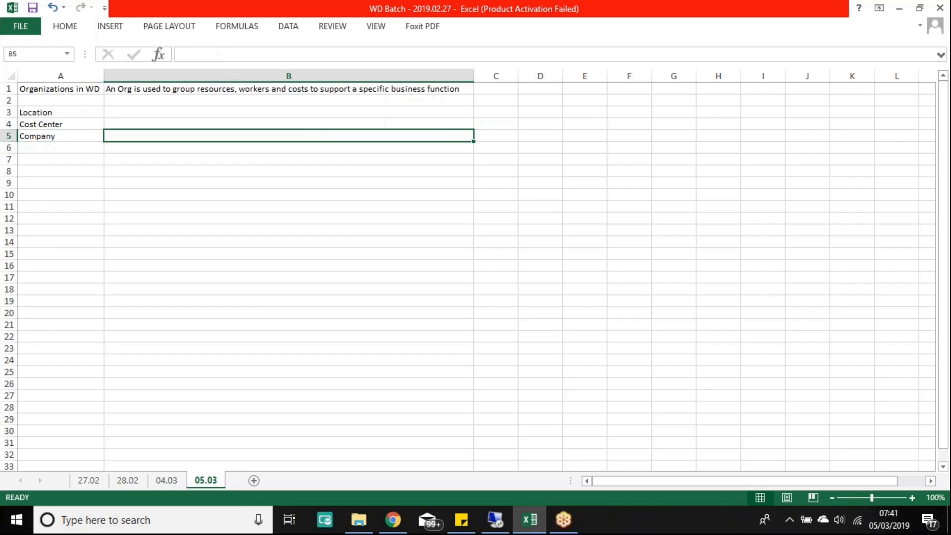
key(shift+Left)
key(Down)
key(Up)
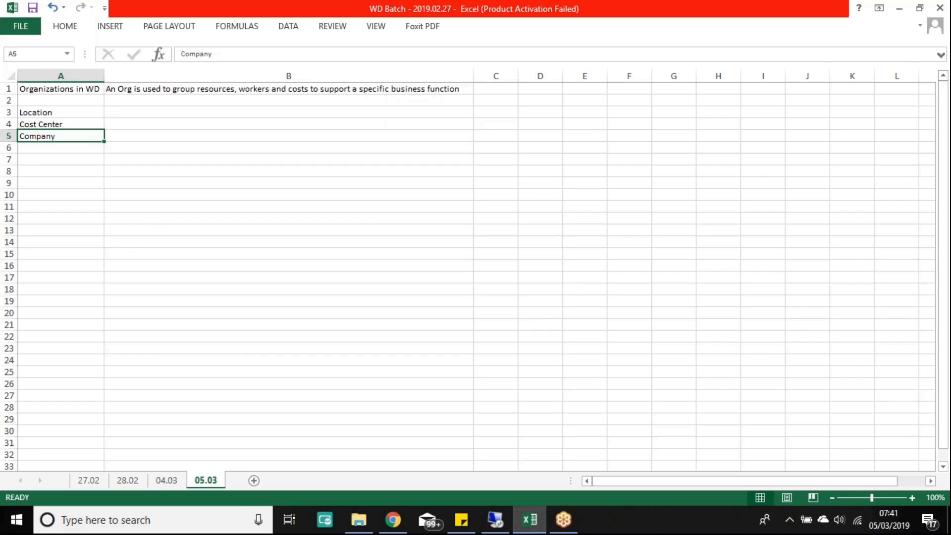
key(Right)
key(Left)
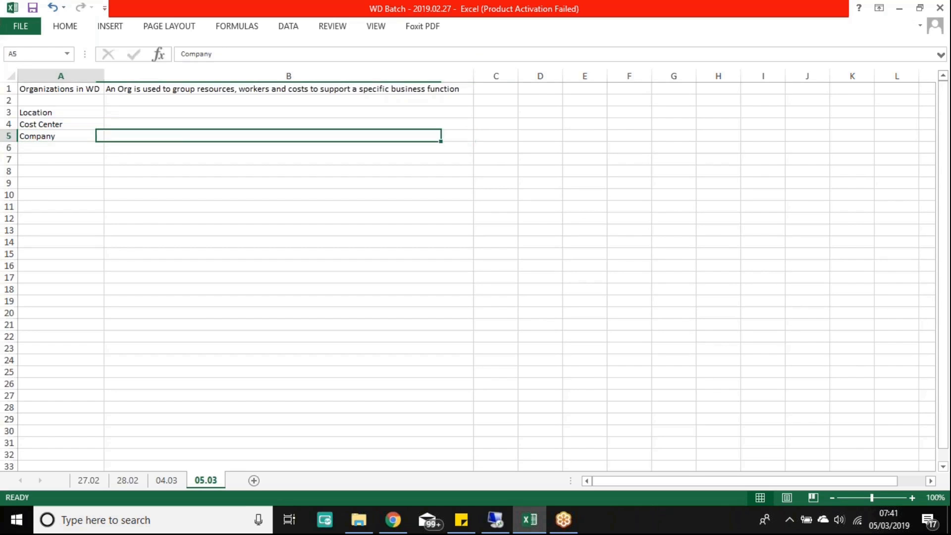
key(Right)
key(Left)
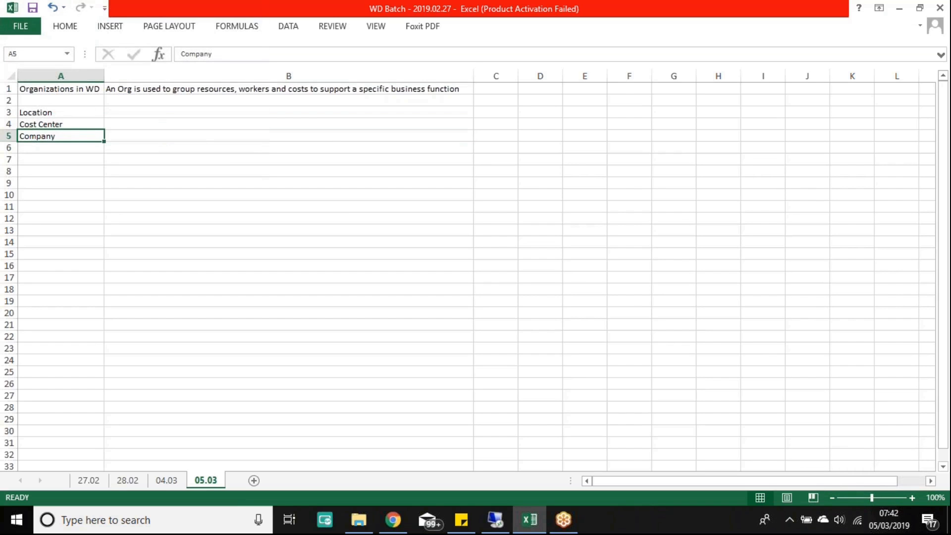
key(Right)
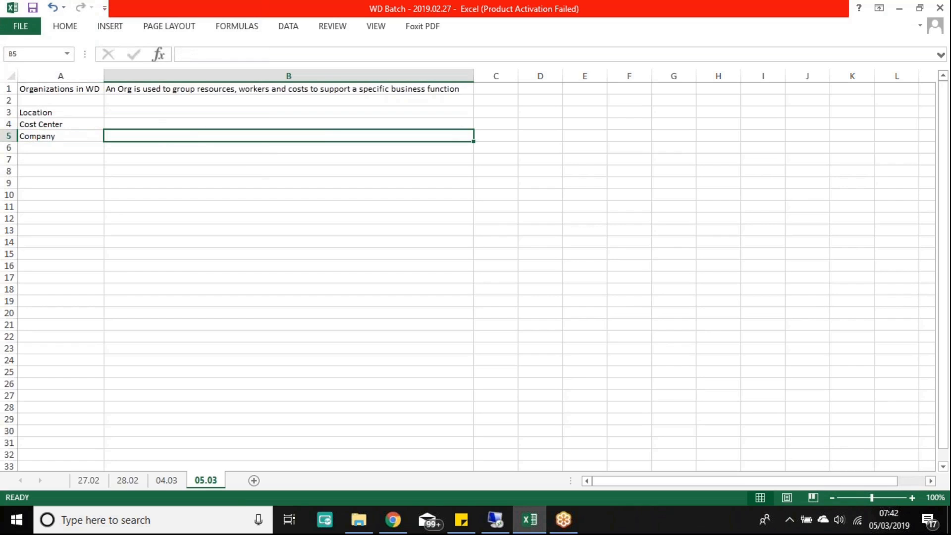
key(Left)
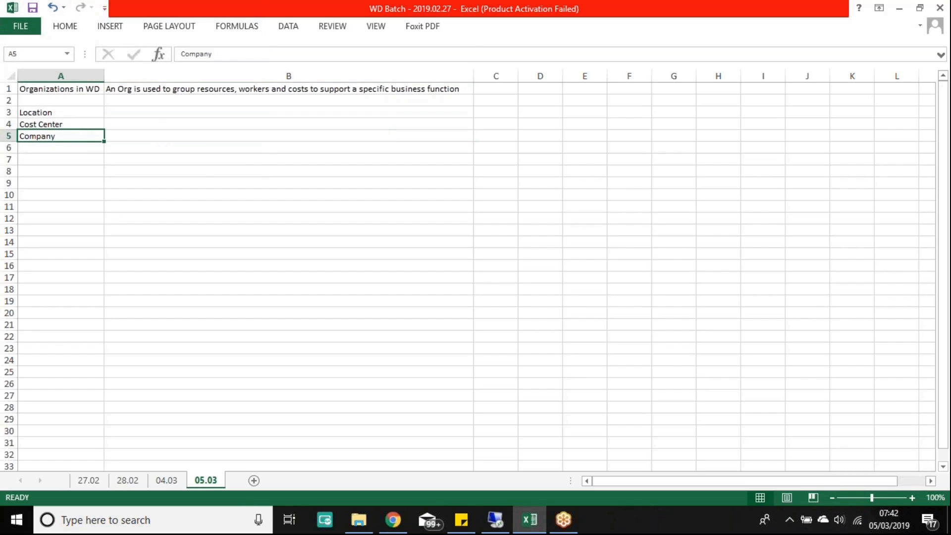
key(Right)
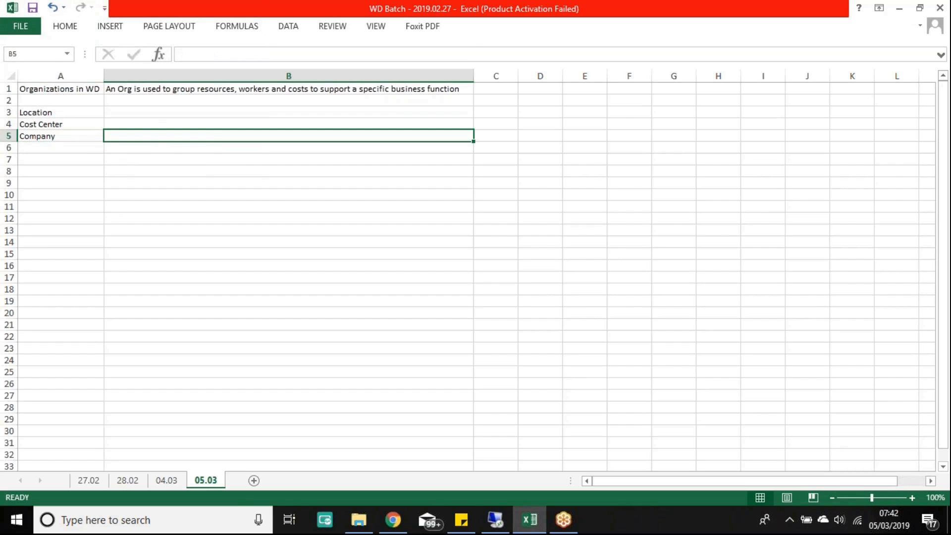
key(Left)
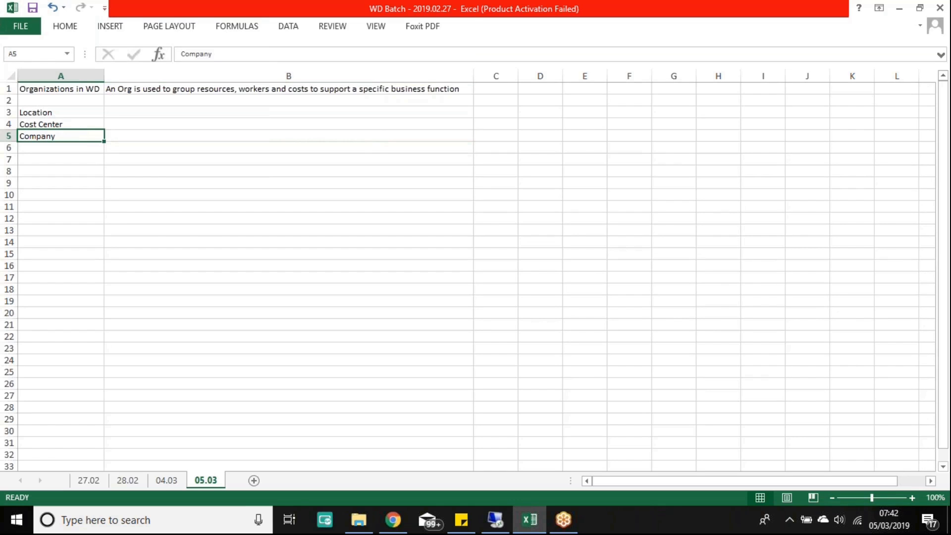
key(Down)
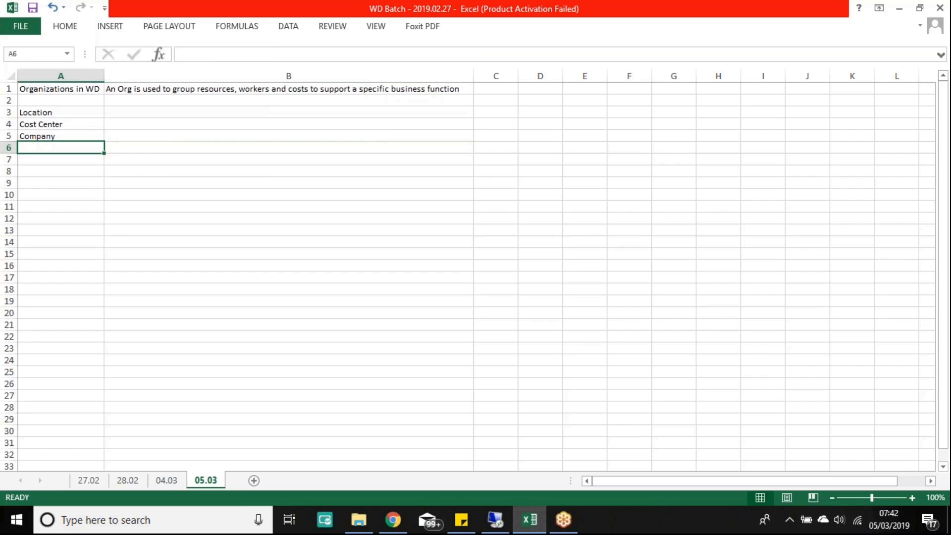
text(Supervi)
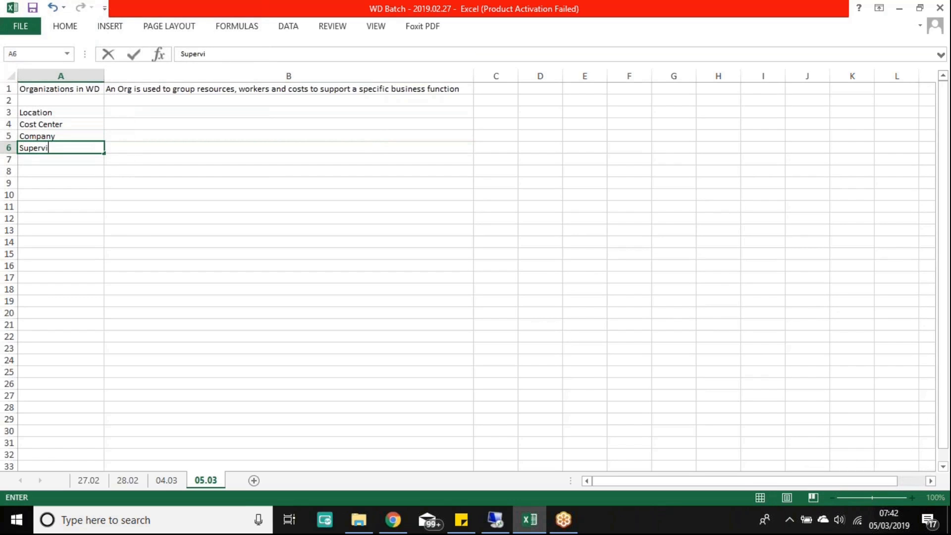
text(sory Org)
key(Return)
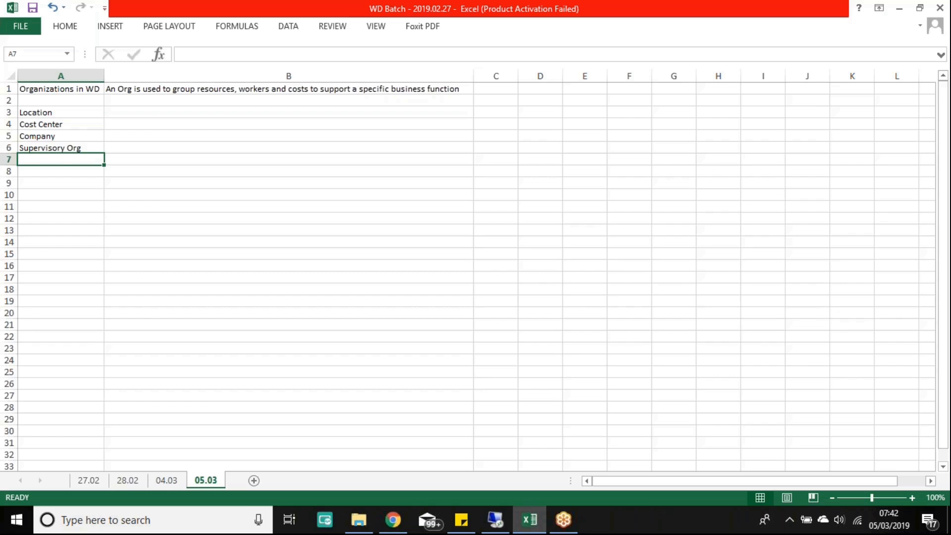
Step: Enter 'Matrix Org' in A7 and 'Custom Org' in A8
text(Matr)
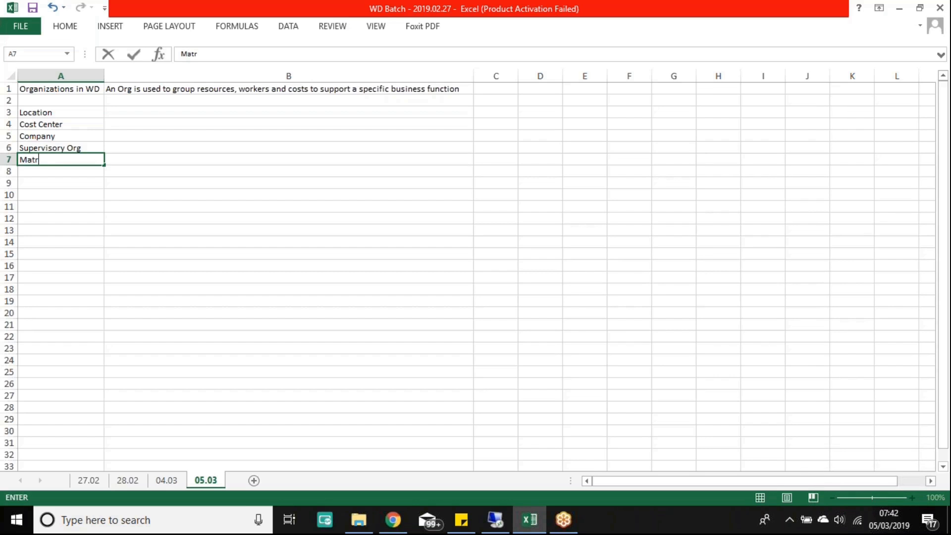
text(ix Org)
key(Return)
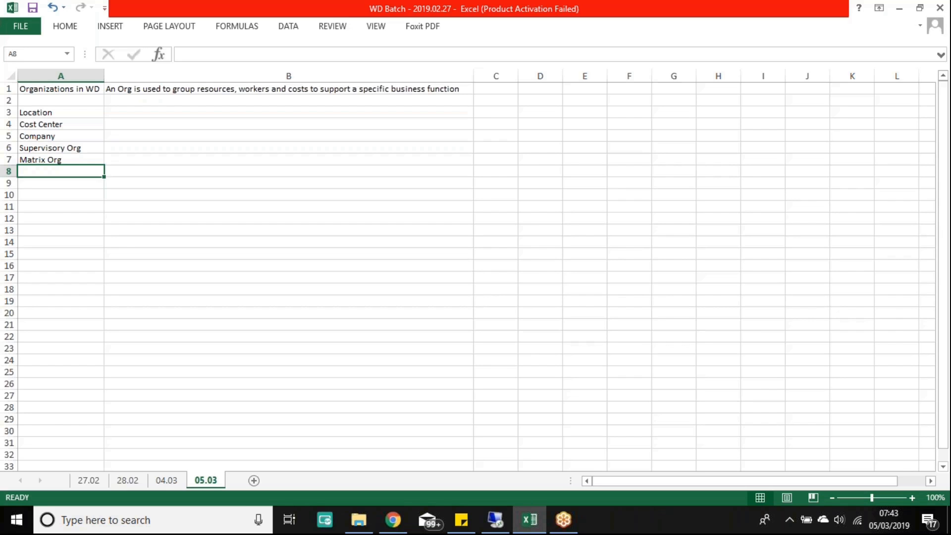
text(Custom Org)
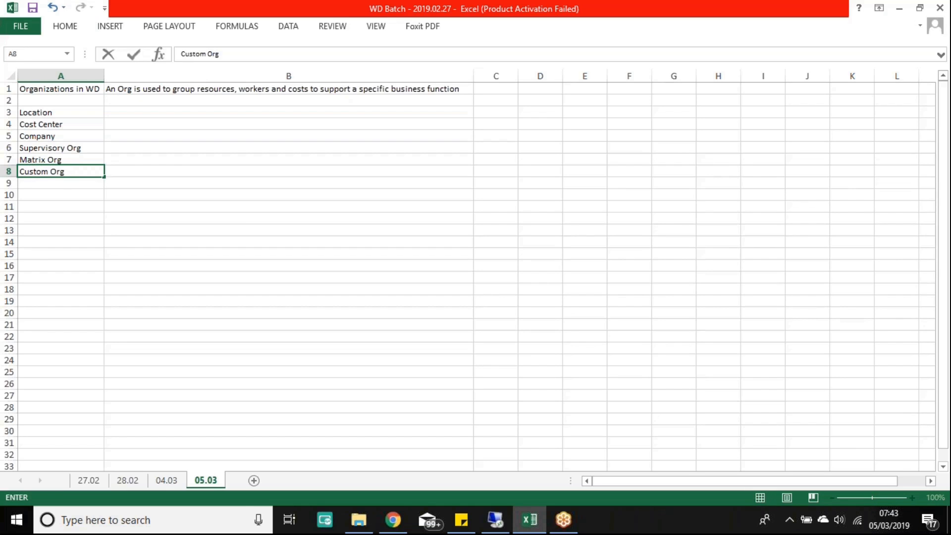
key(Return)
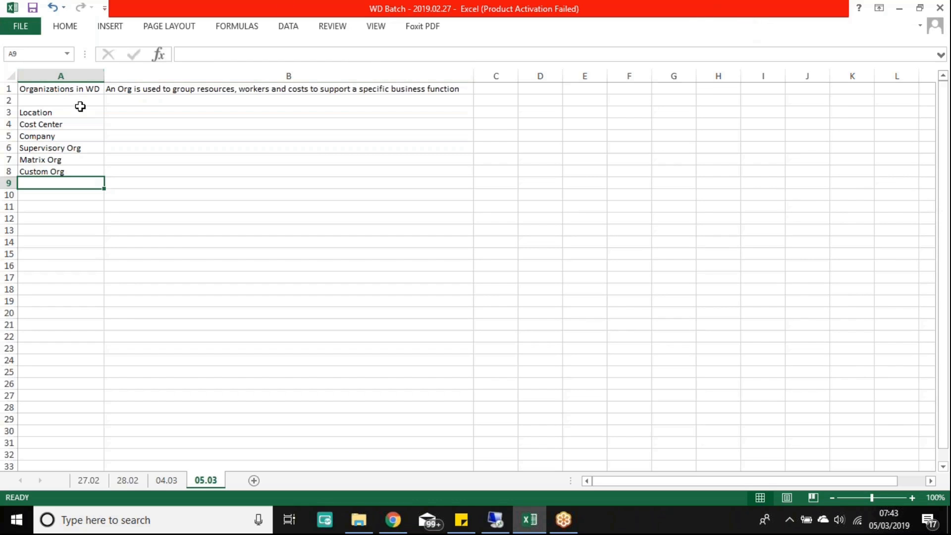
drag(92, 111, 89, 169)
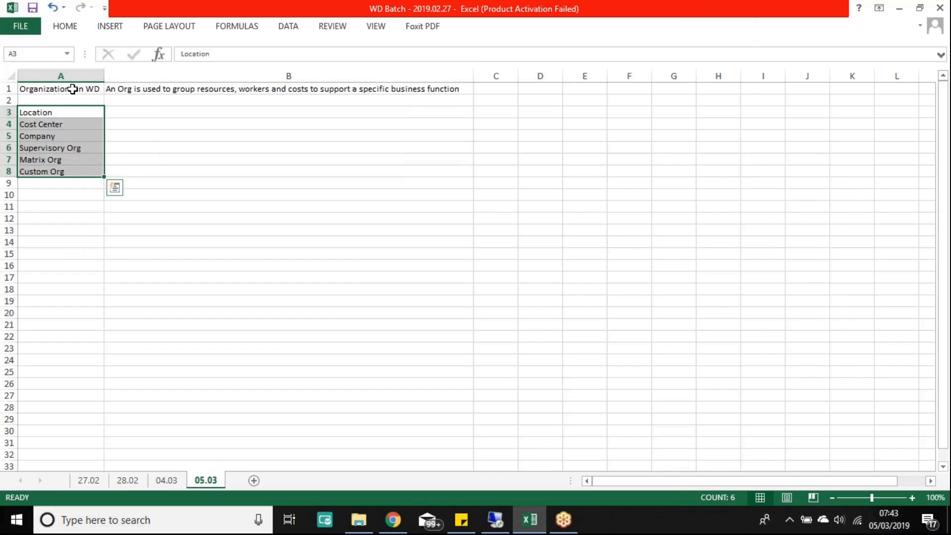
click(59, 147)
click(63, 160)
click(63, 172)
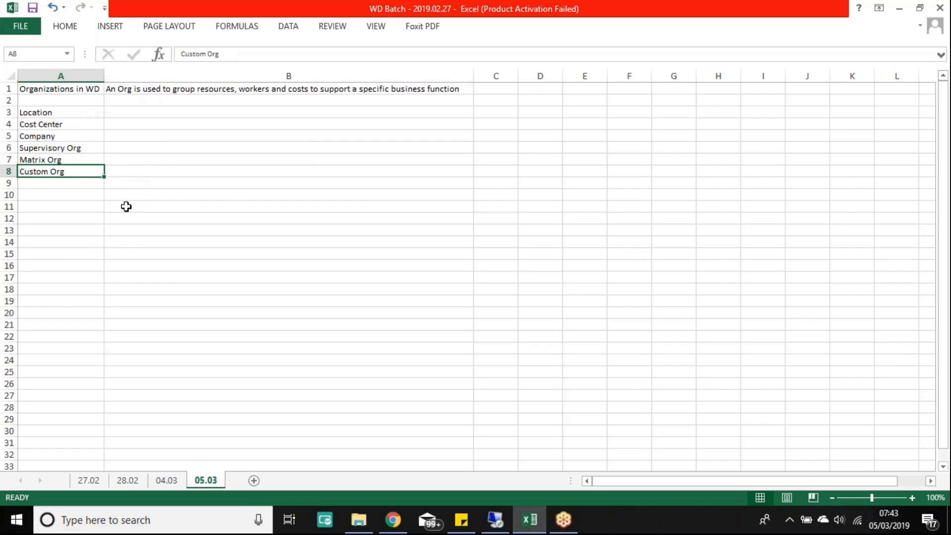
click(46, 147)
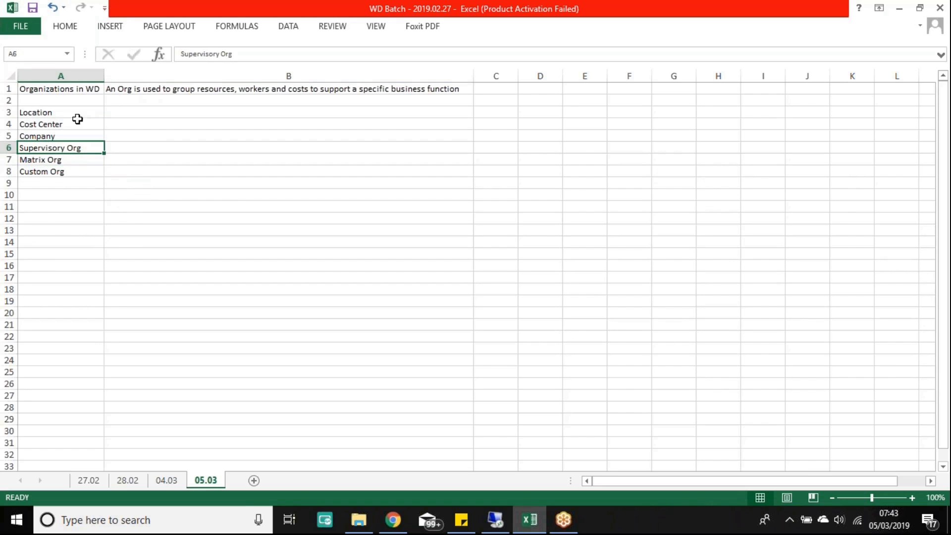
click(72, 88)
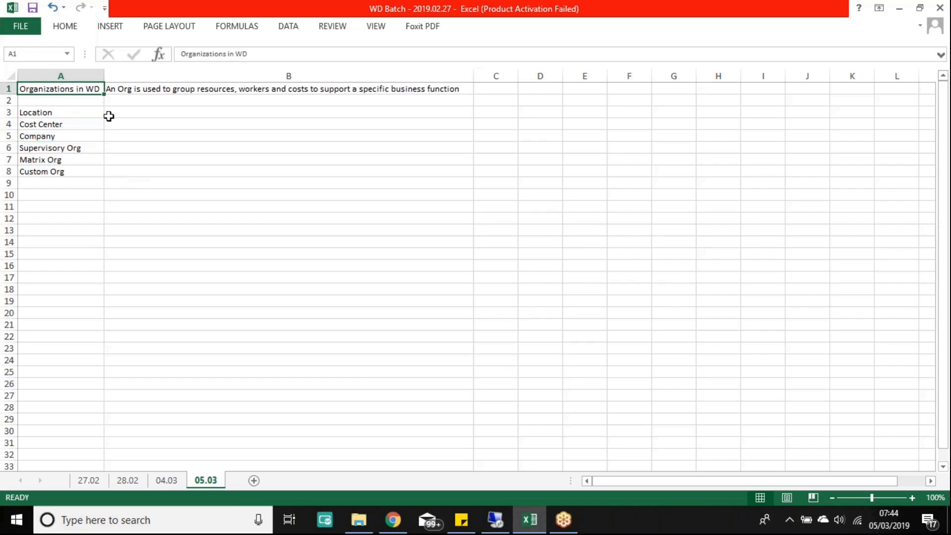
drag(69, 114, 173, 172)
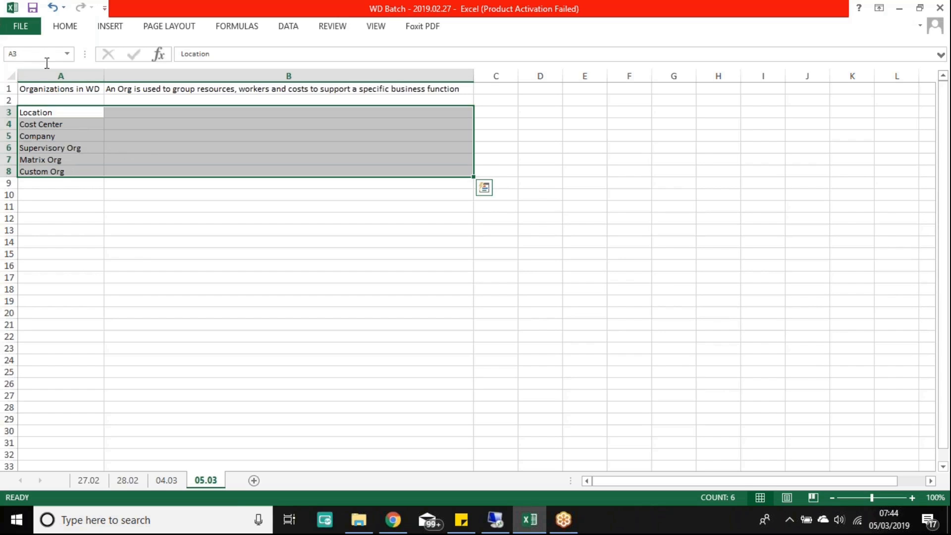
click(218, 151)
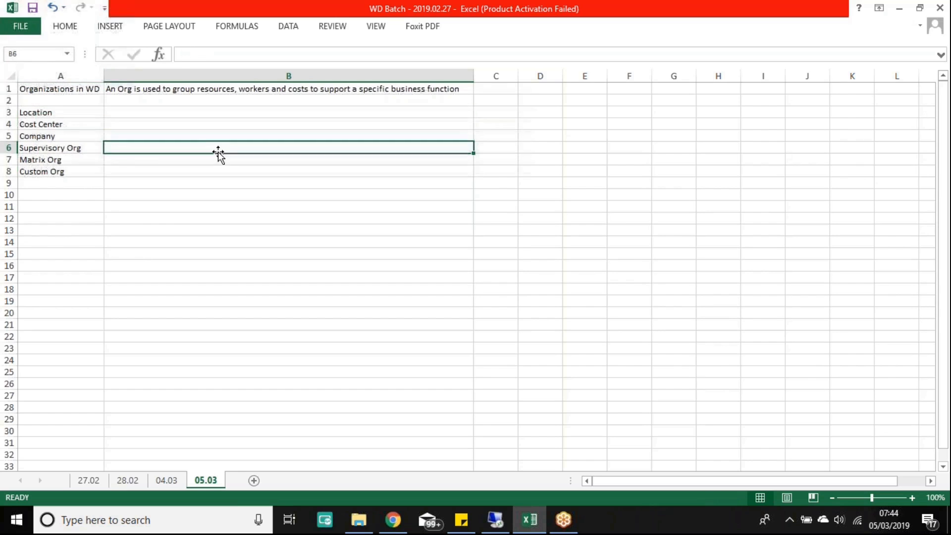
drag(58, 113, 142, 174)
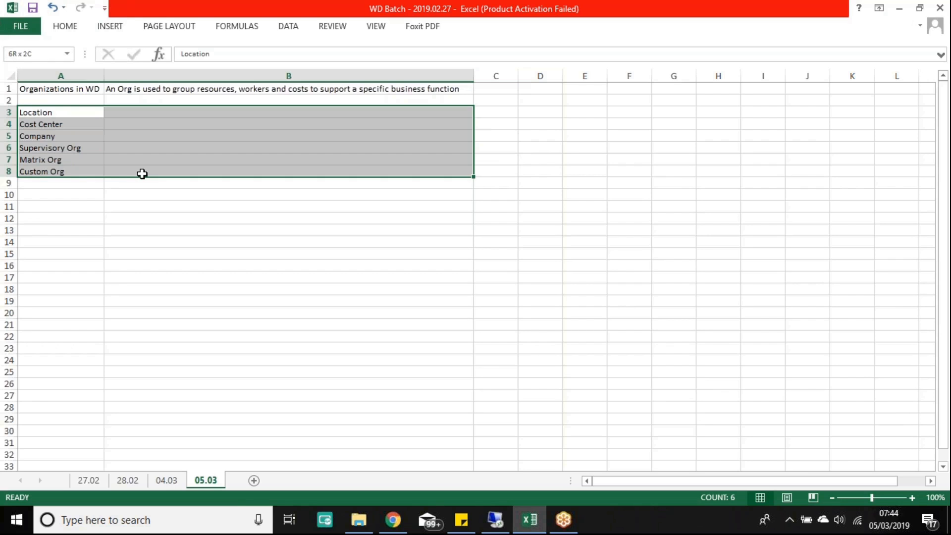
drag(142, 173, 143, 174)
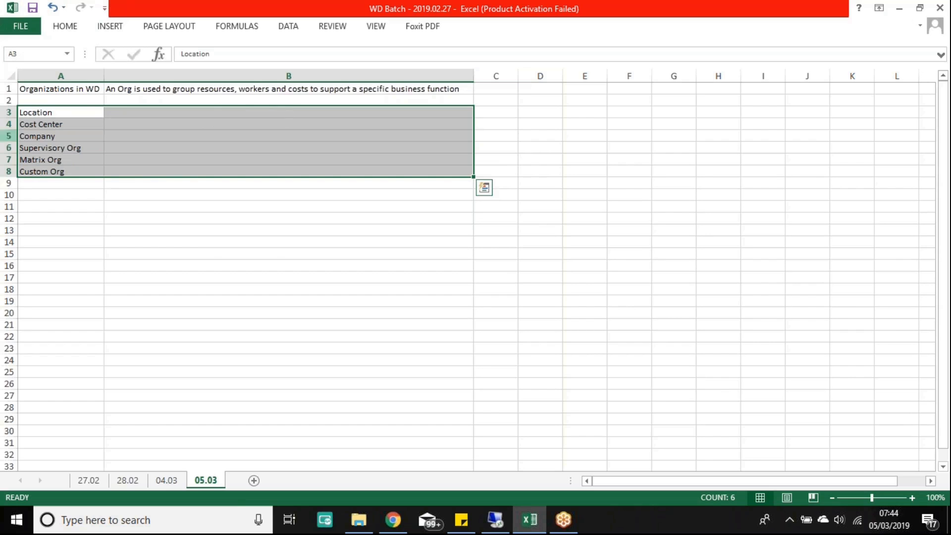
drag(47, 148, 311, 146)
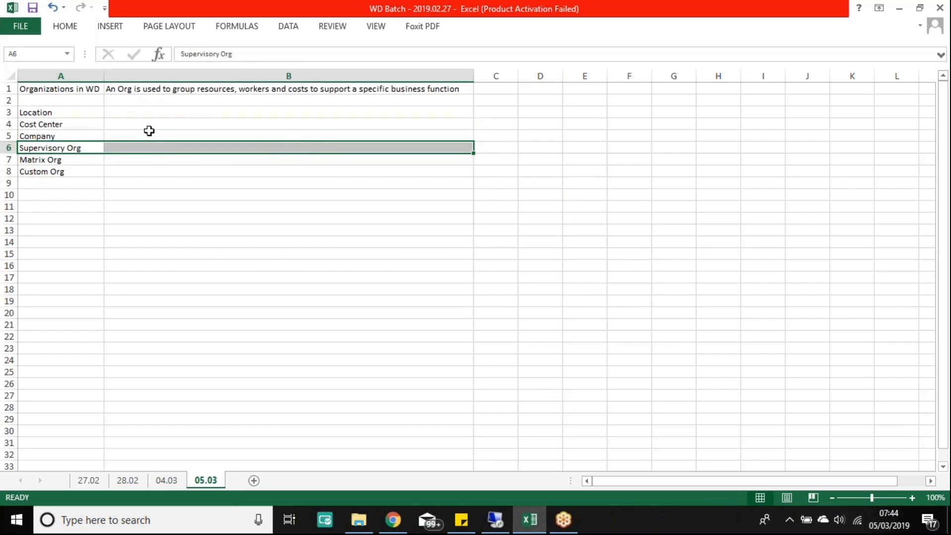
drag(49, 111, 211, 134)
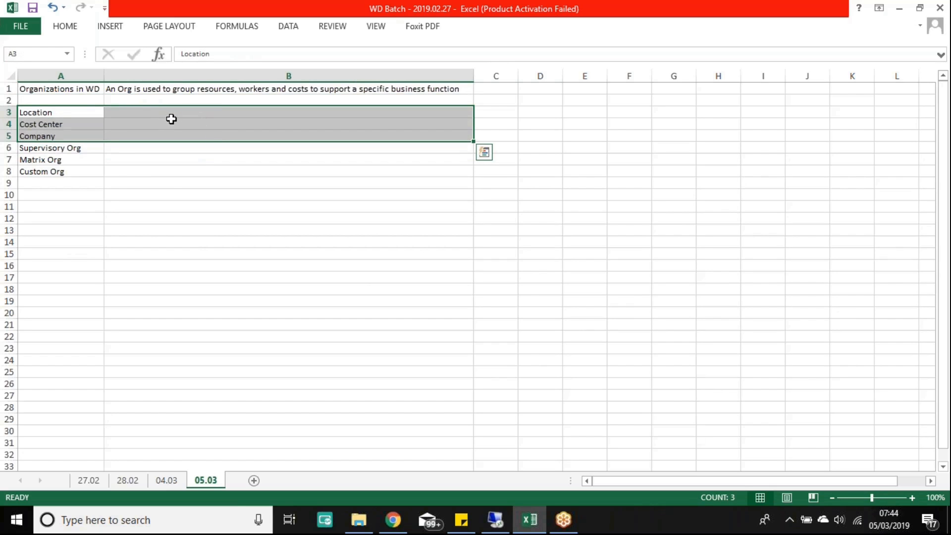
click(155, 173)
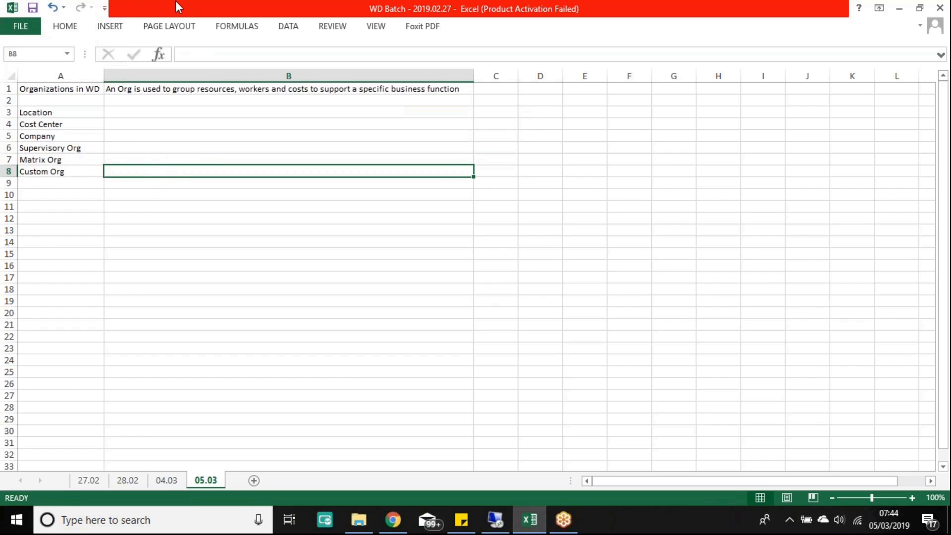
Step: Add Location, Cost Center and company as new lines under the B1 definition
double_click(465, 89)
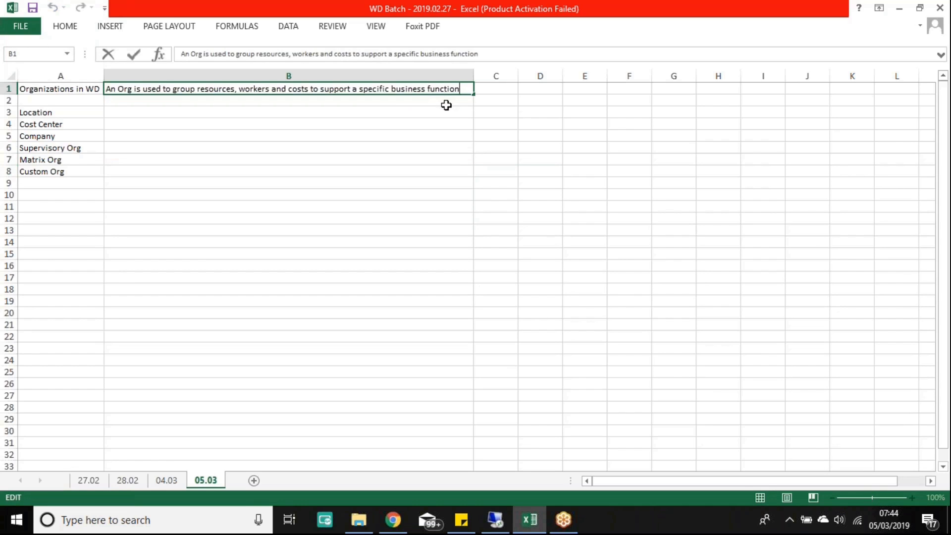
key(alt+Return)
text(Location)
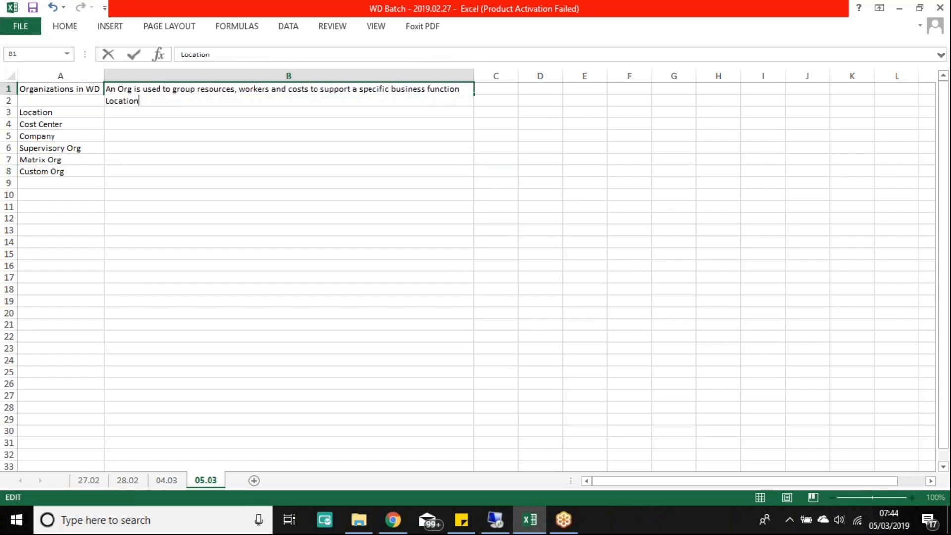
key(alt+Return)
text(Cost Center)
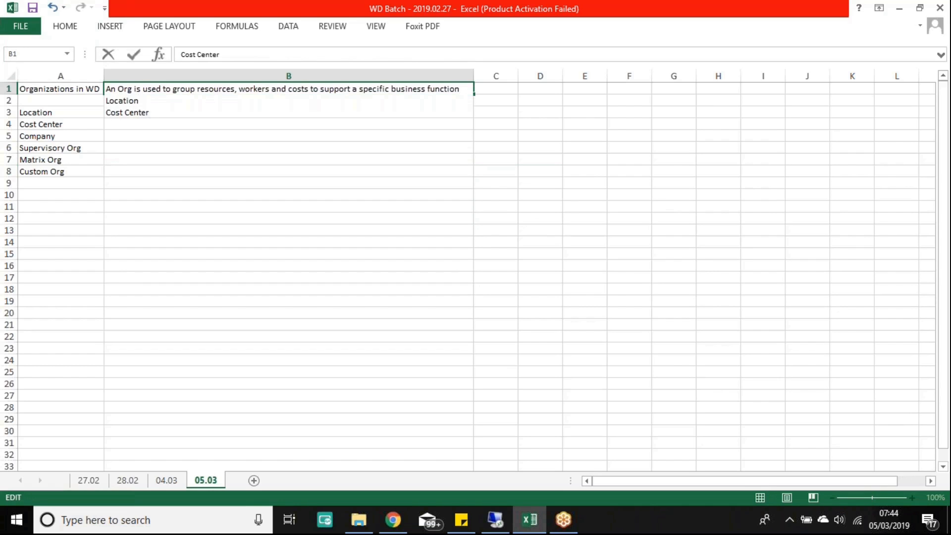
key(alt+Return)
text(company)
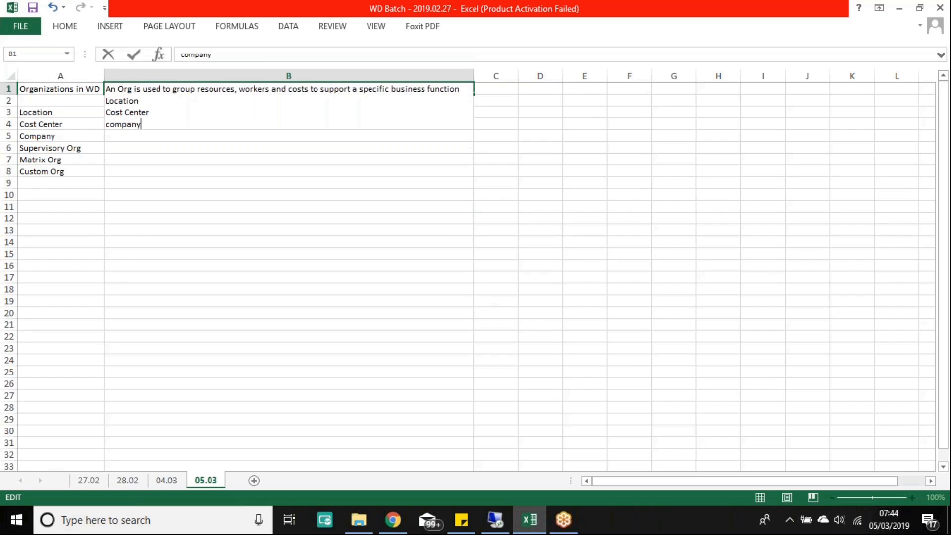
Step: Add supervisory Organization, Matrix Org and Custom as further lines in B1
key(alt+Return)
text(supe)
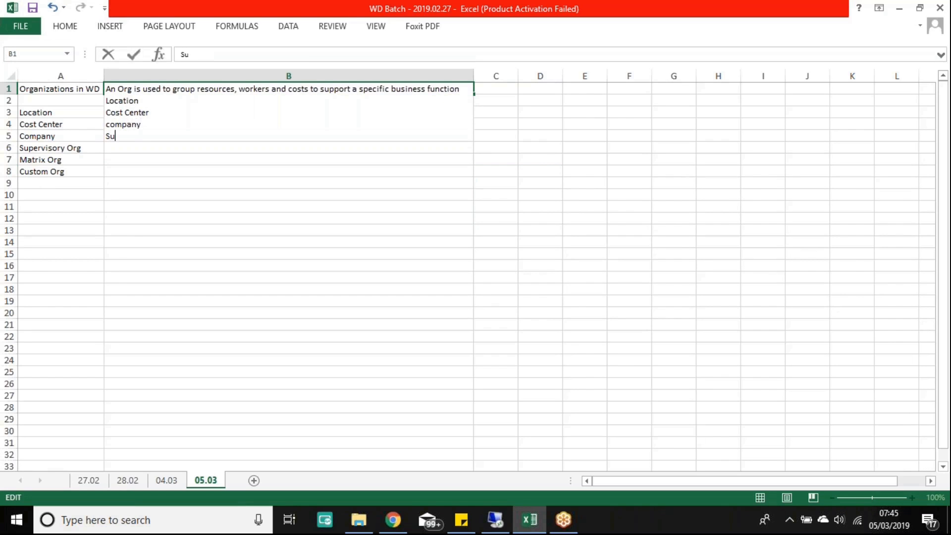
text(rvisory Organization)
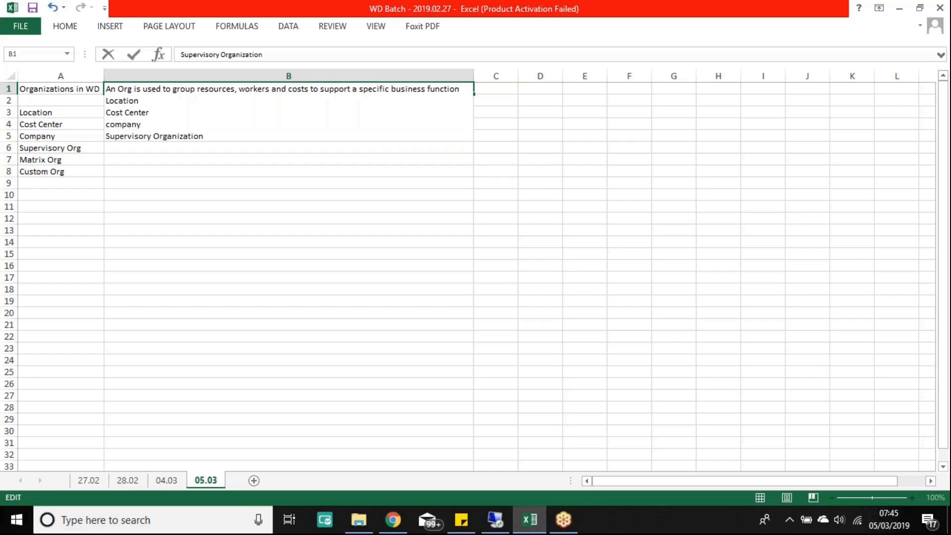
key(alt+Return)
text(Matrix Org)
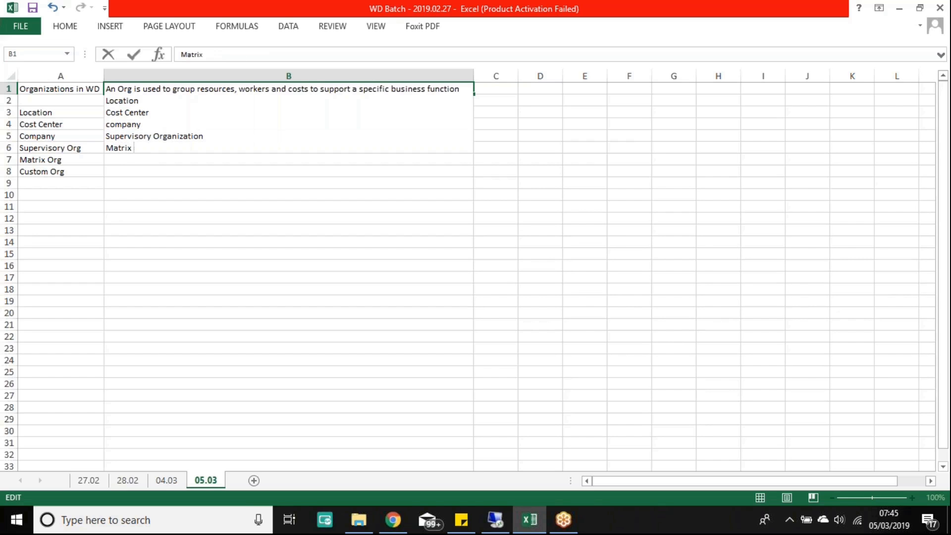
key(alt+Return)
text(Custom4)
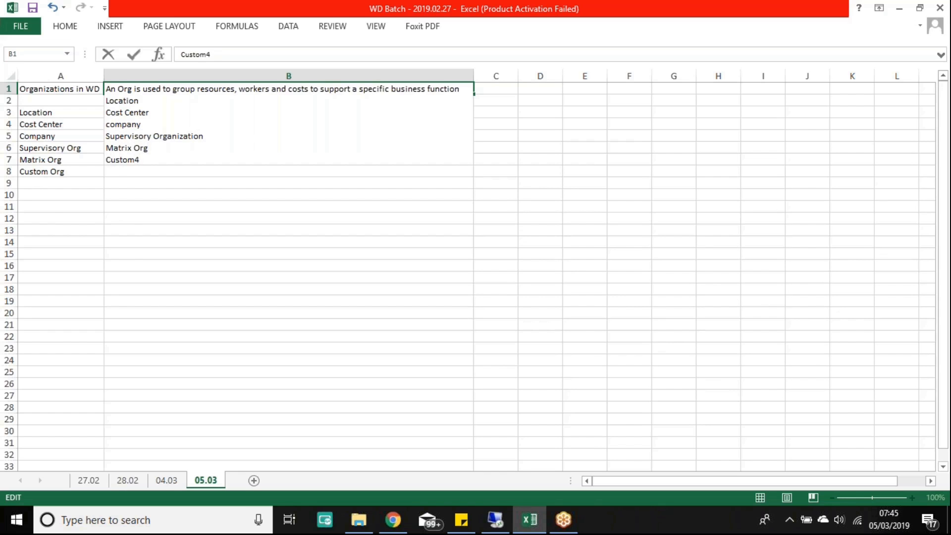
key(Return)
Step: Clear the org types from A3:A8 and enter 'Supervisory Organization' in A3
drag(68, 184, 78, 241)
key(Delete)
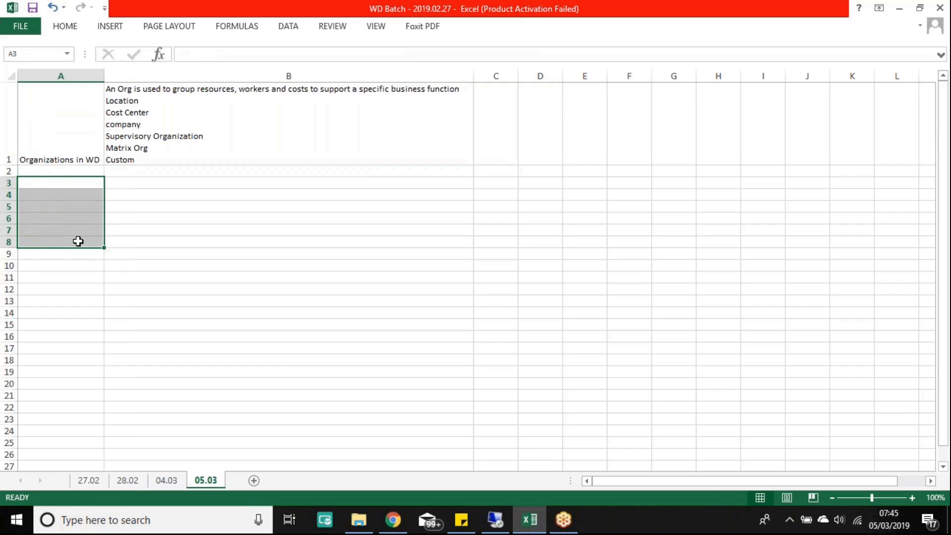
key(Up)
key(Down)
text(Superv)
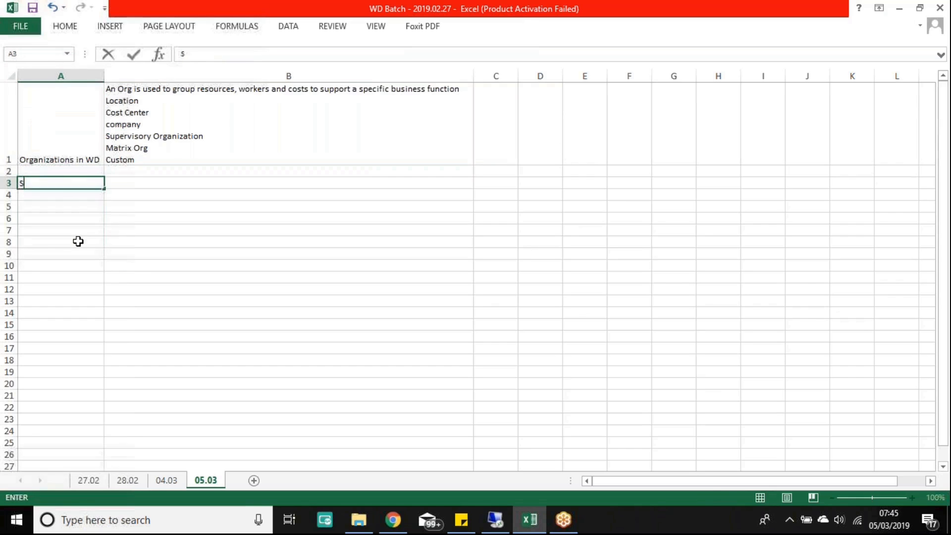
text(isor)
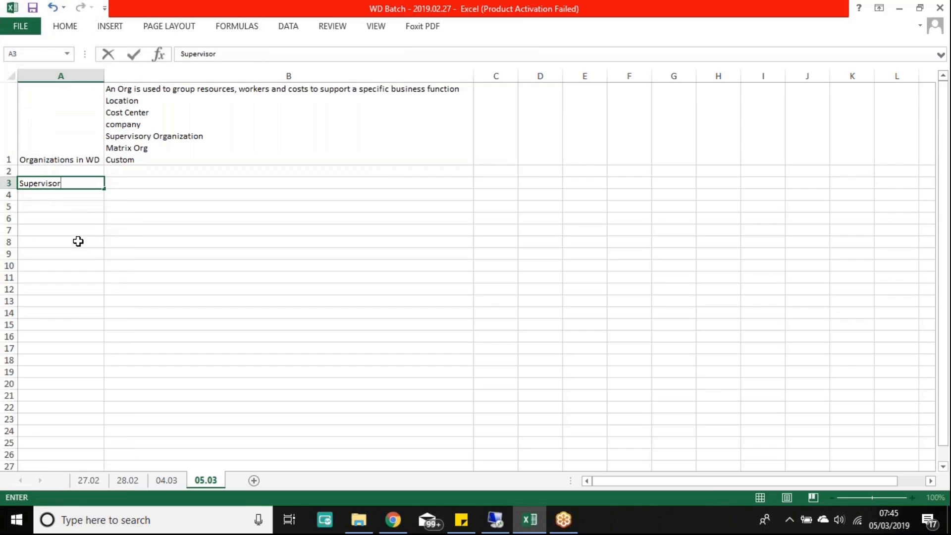
text(y Organization)
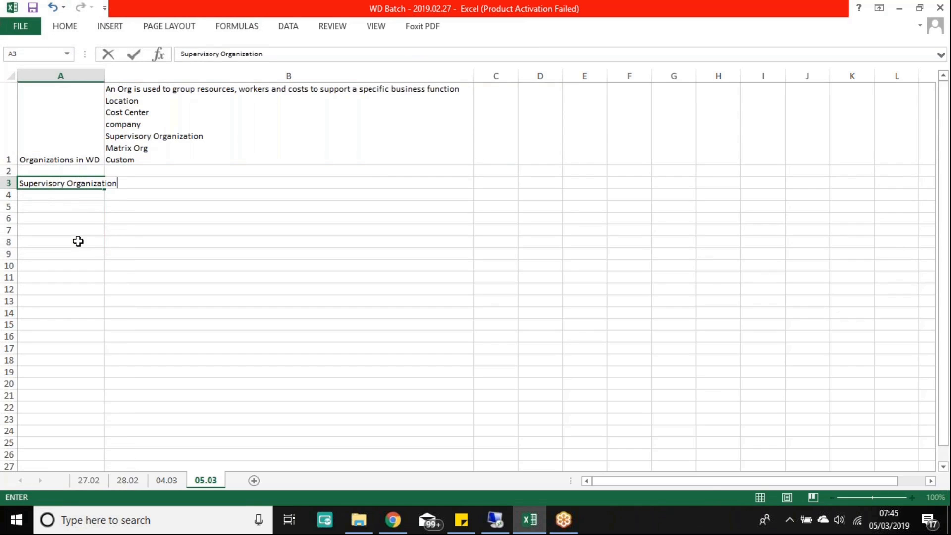
key(Return)
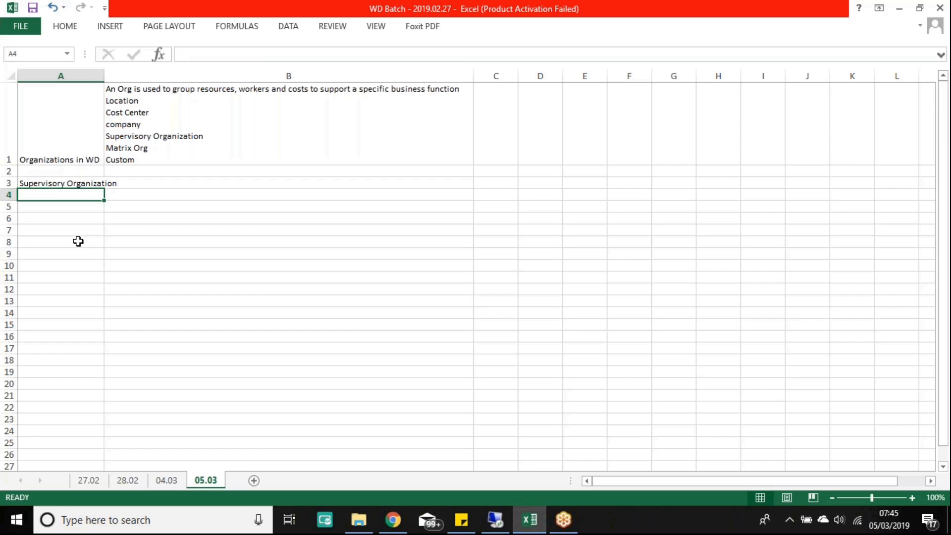
Step: Shorten the A3 label to 'Supervisory Org' via the formula bar
click(940, 219)
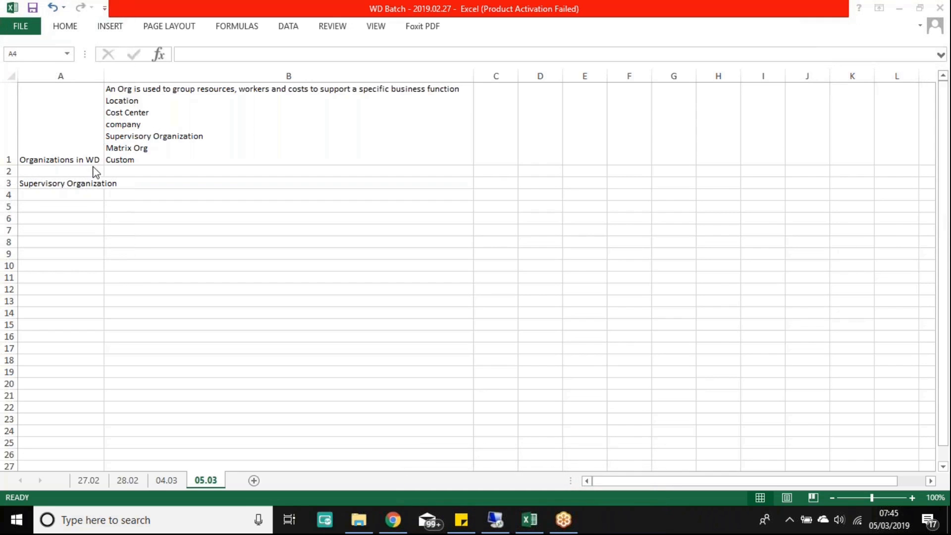
click(81, 193)
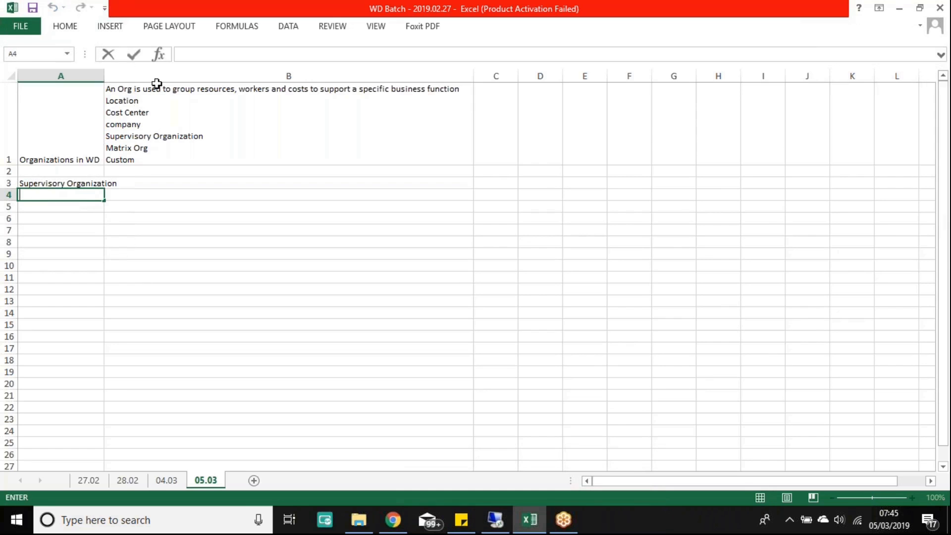
click(91, 182)
drag(270, 55, 230, 53)
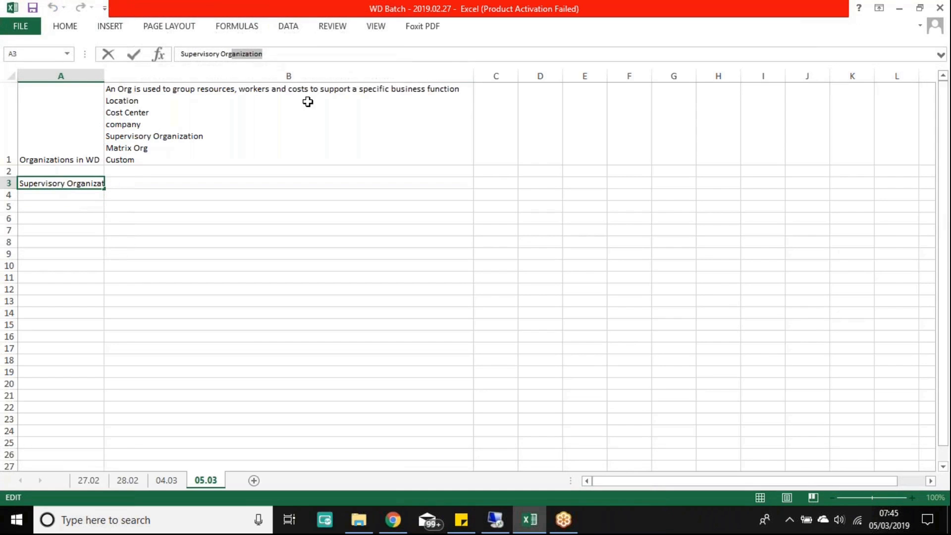
key(BackSpace)
key(Return)
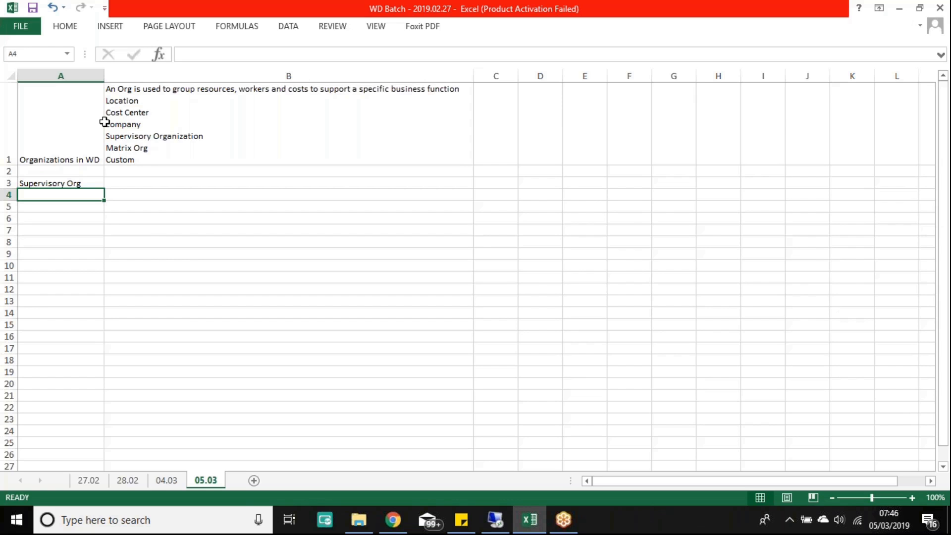
Step: Type in B3: 'Sup Org is a foundation org in Workday HCM. They group workers into a management hierarchy.'
click(123, 183)
text(S)
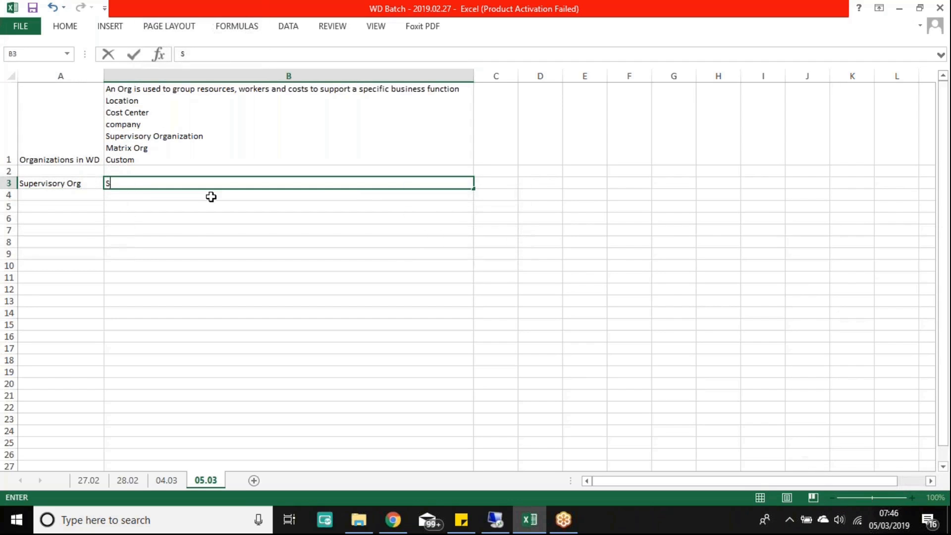
text(up Org is a founda)
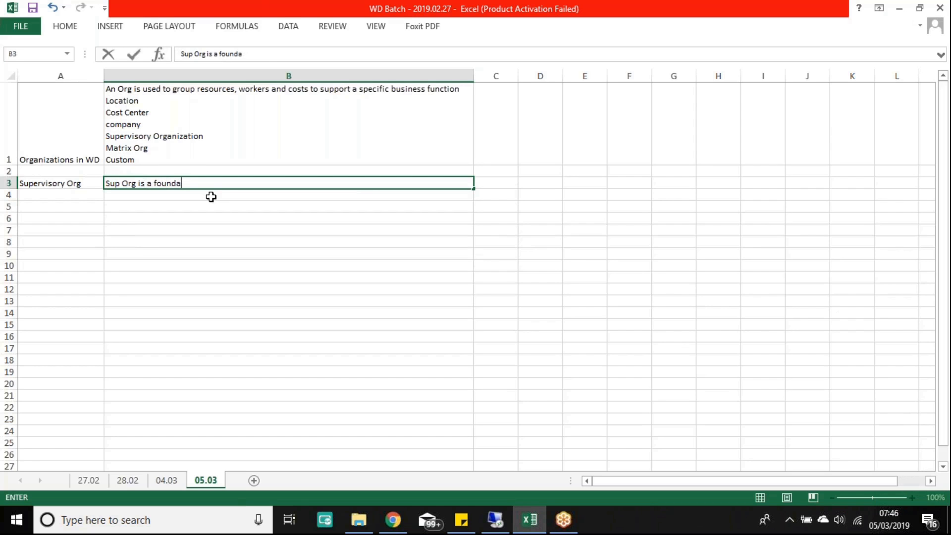
text(tion org in Workday)
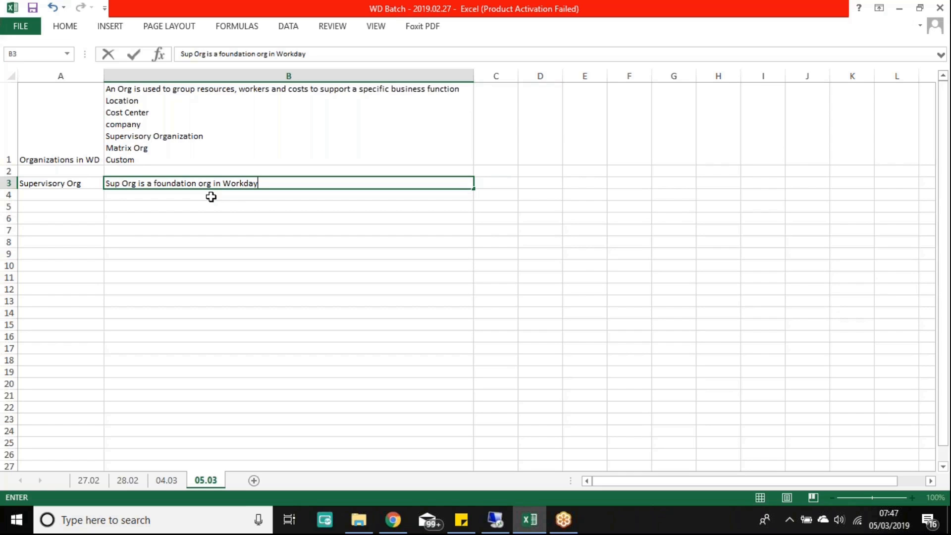
text(.)
key(BackSpace)
text(HCM. They gr)
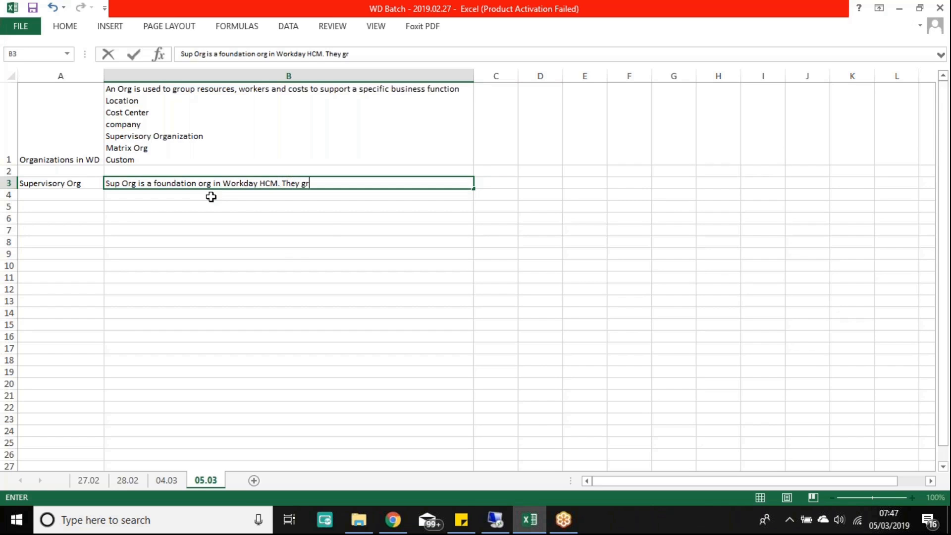
text(oup workers into a)
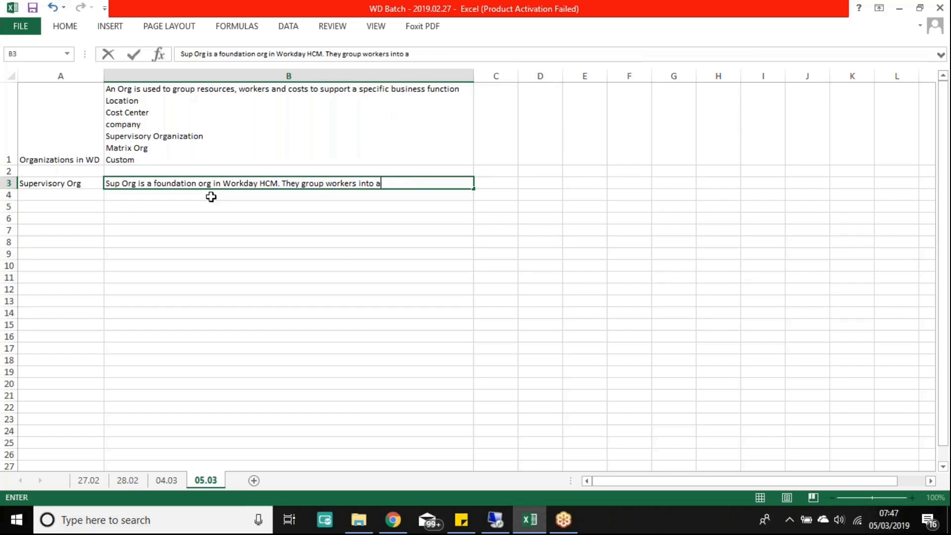
text( management hierarchy)
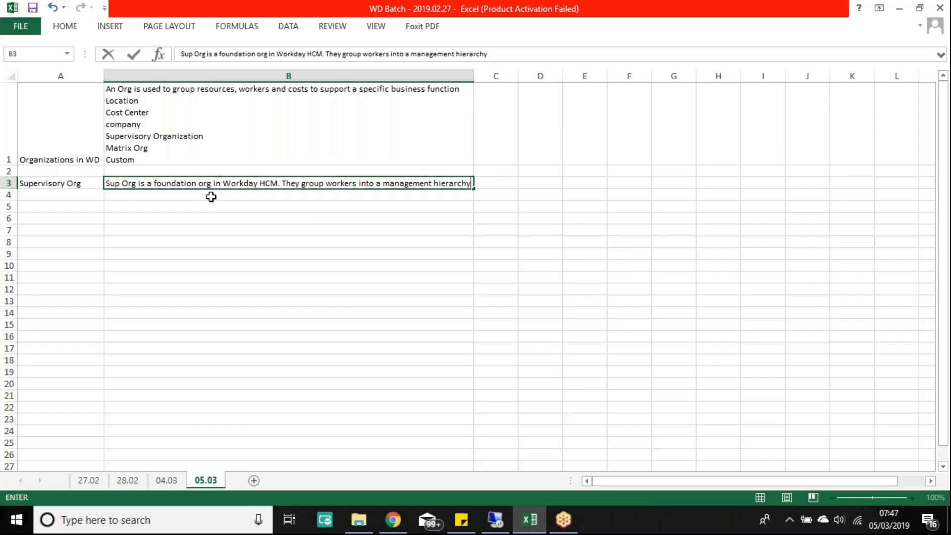
text(.)
key(Return)
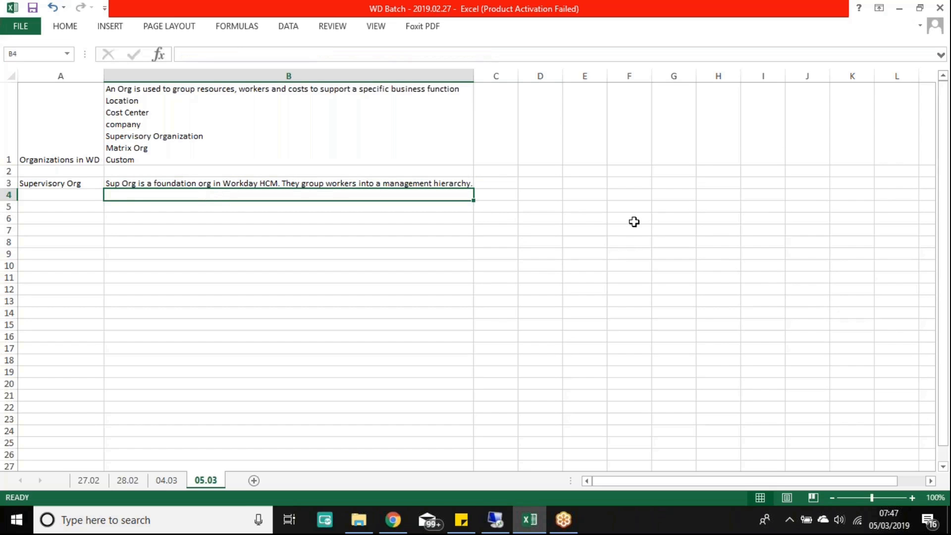
Step: Enter XYZ corp in F2, then CEO, EVP and VP down column F
click(636, 168)
text(XYZ corp)
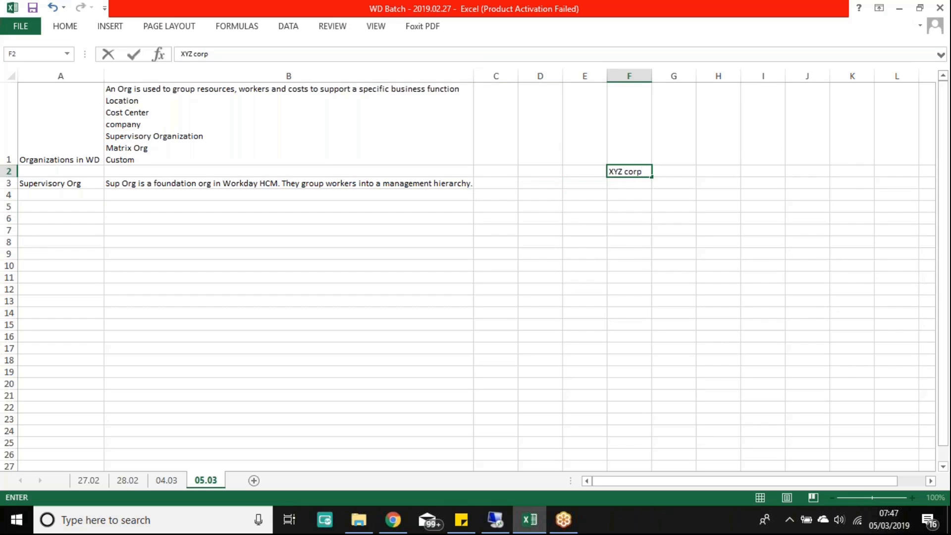
key(Return)
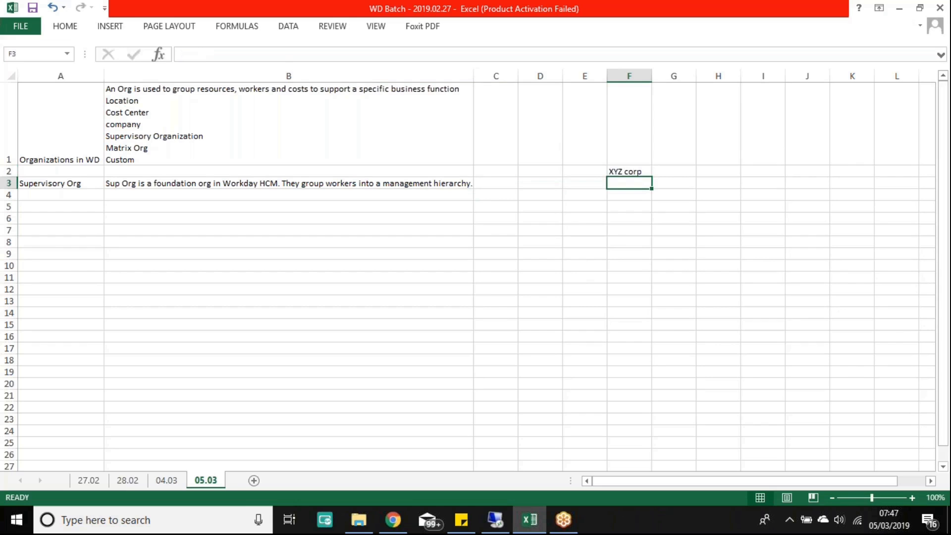
text(CEO)
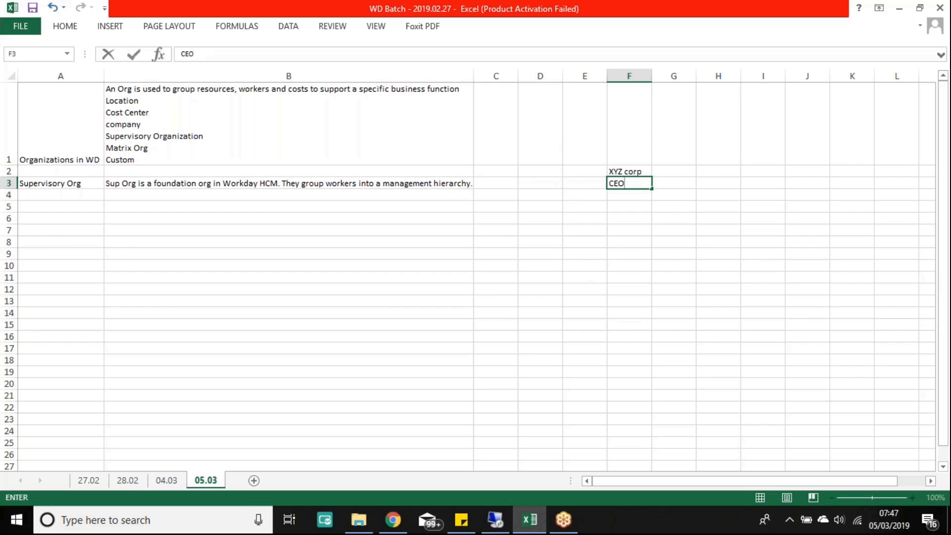
key(Return)
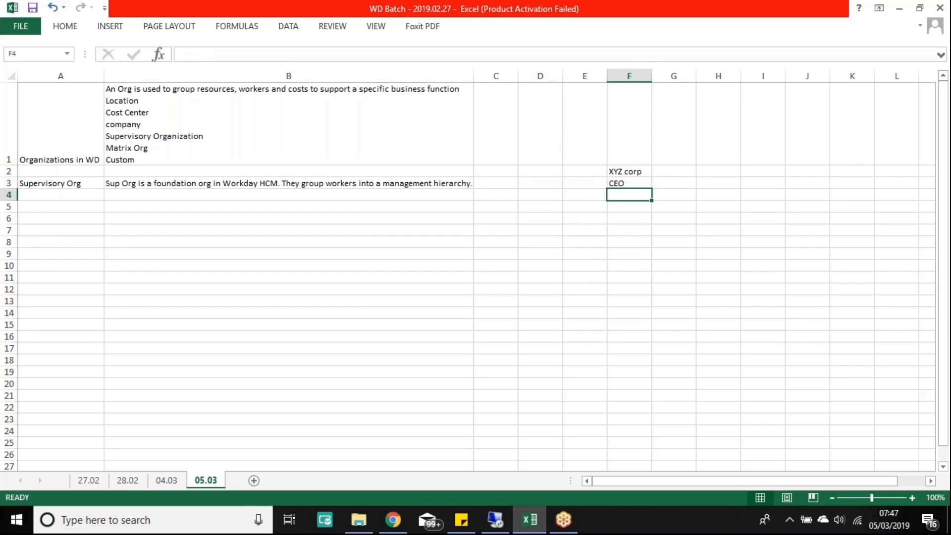
key(Left)
key(Left)
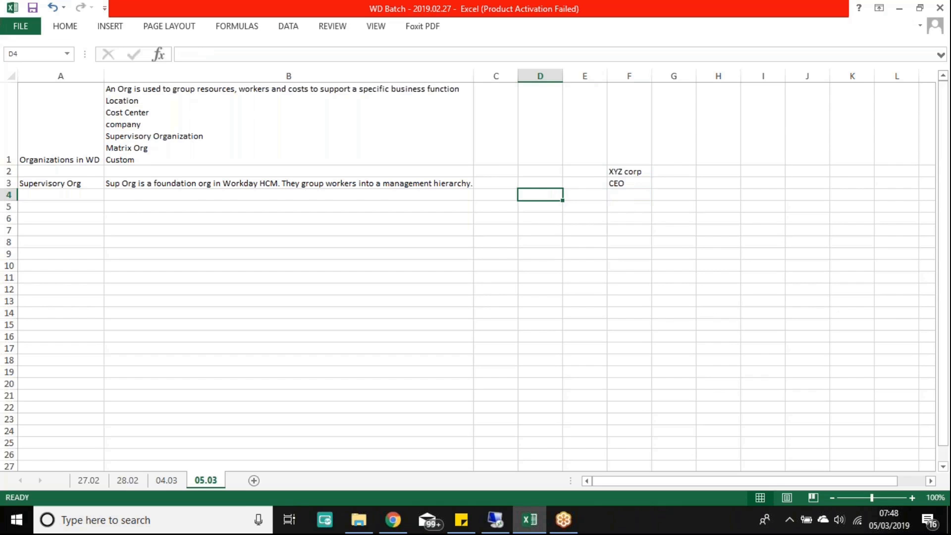
key(Right)
key(Right)
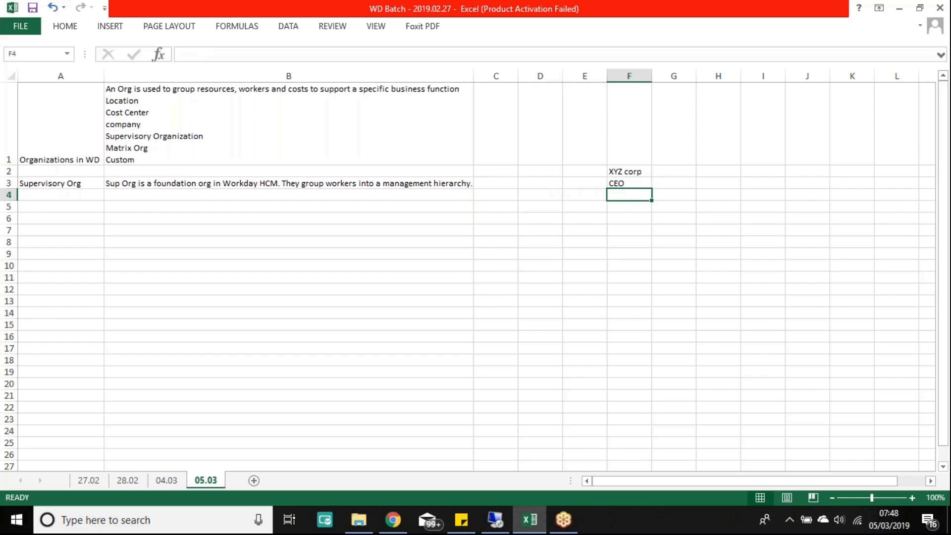
text(EVP)
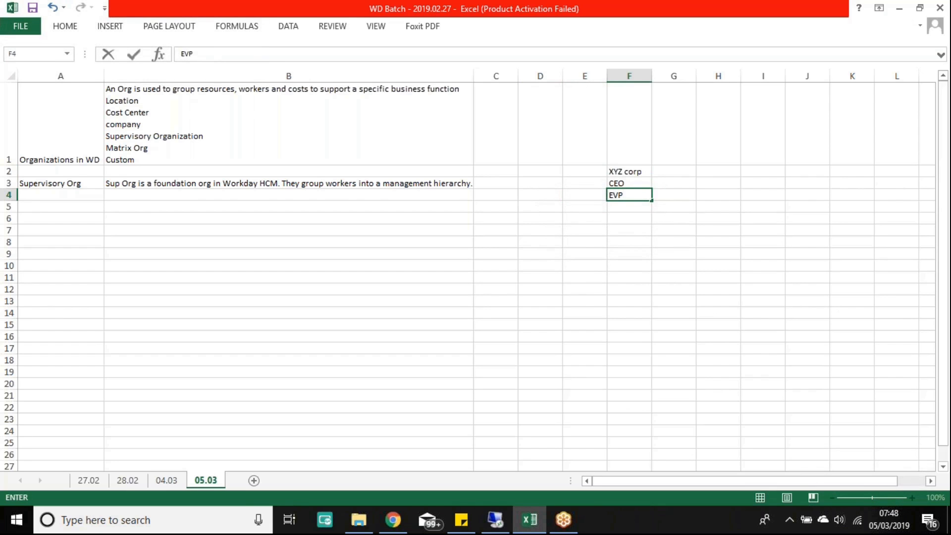
key(Return)
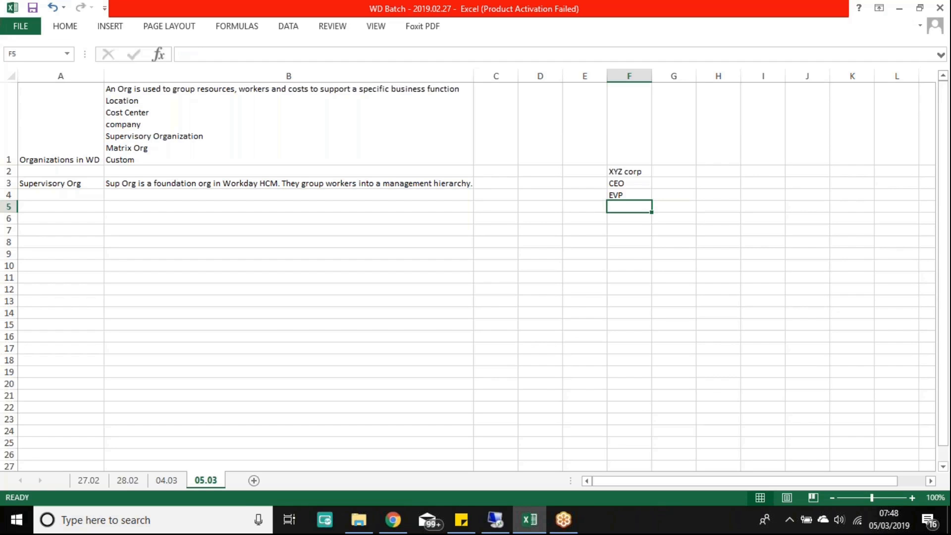
text(VP)
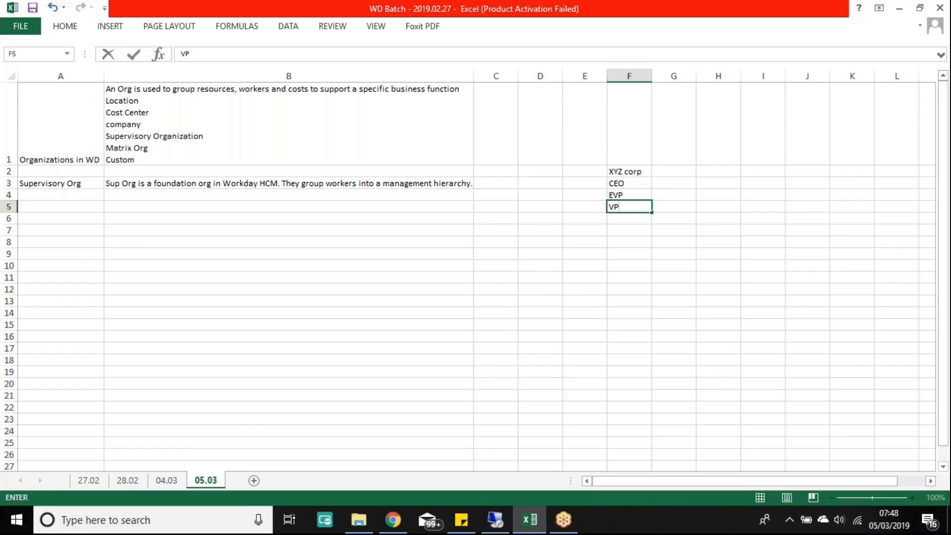
key(Return)
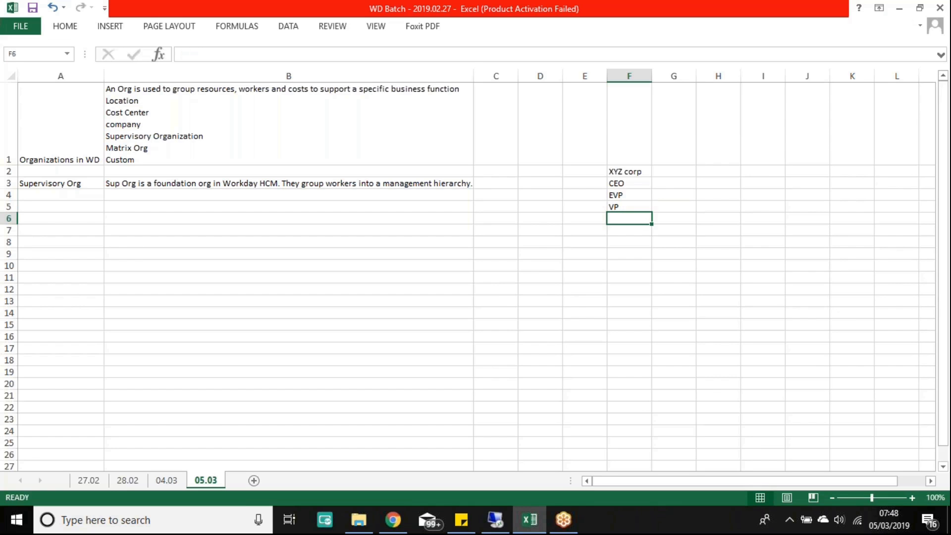
Step: Continue column F with Senior manager, Managers, Leads and Ind Cont
text(Sen)
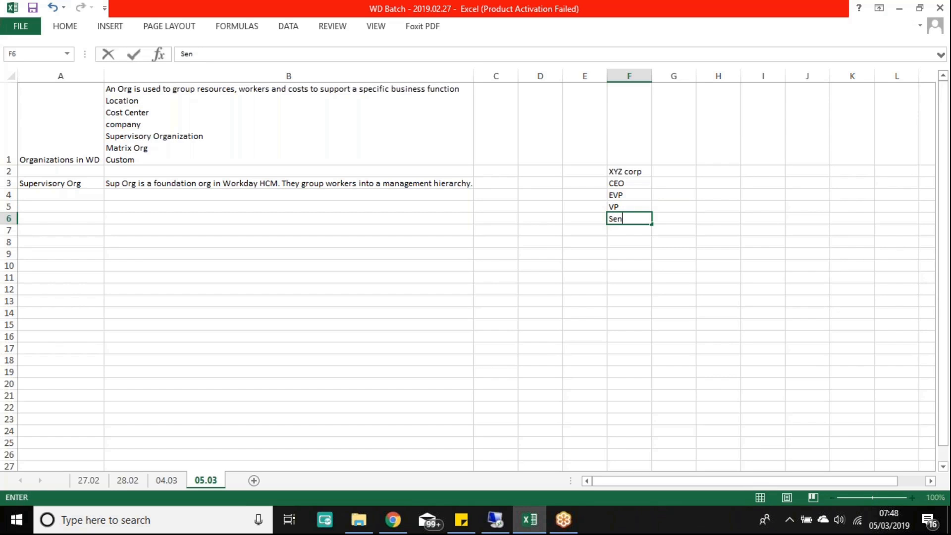
text(ior manager)
key(Return)
text(Mana)
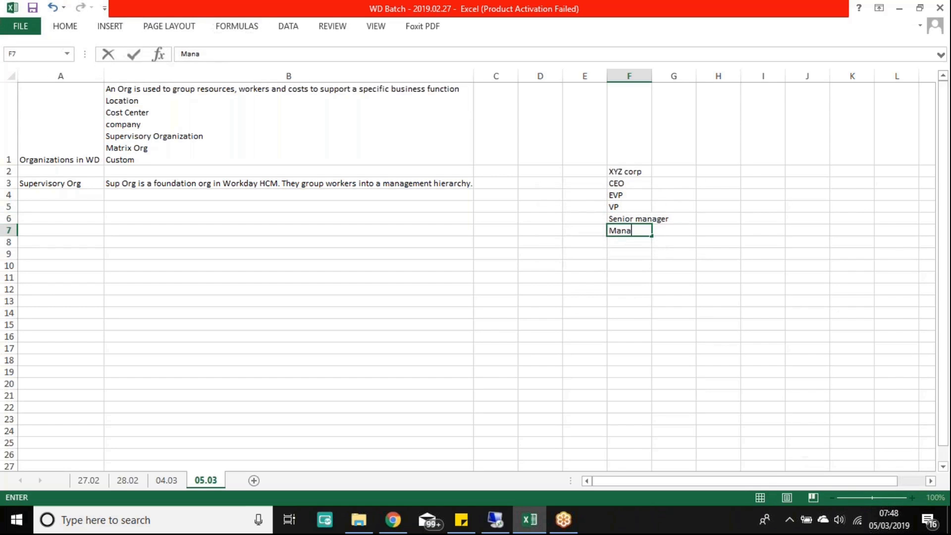
text(gers)
key(Return)
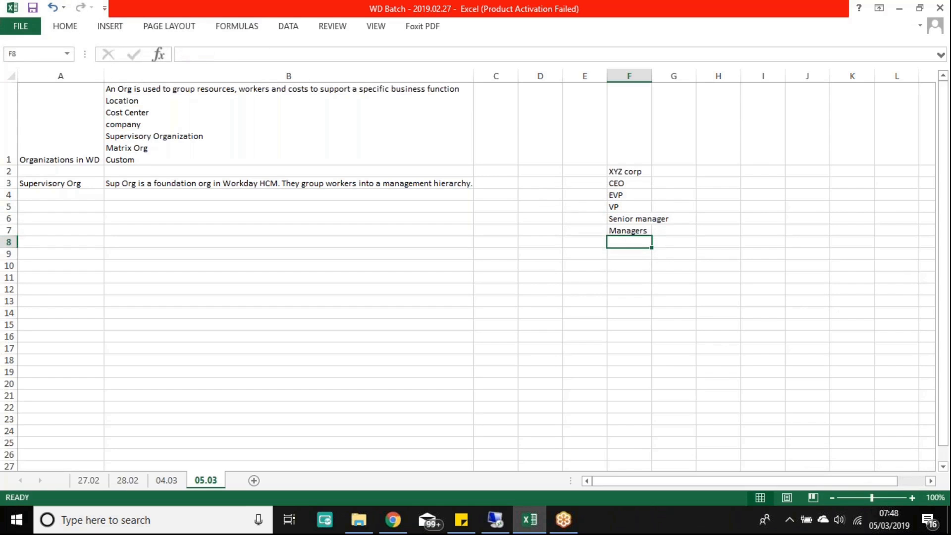
text(Leads)
key(ctrl+Return)
key(Return)
text(Ind )
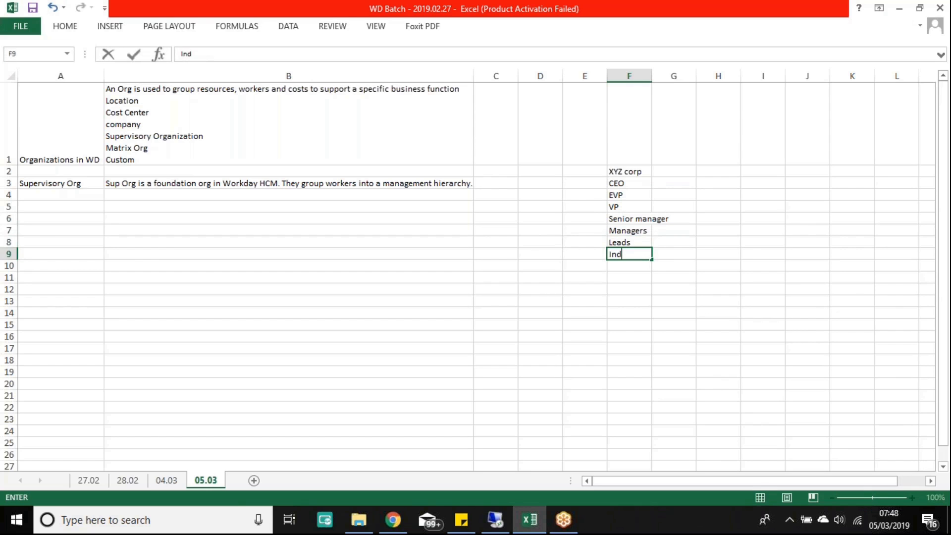
text(Cont)
key(Return)
drag(626, 182, 644, 248)
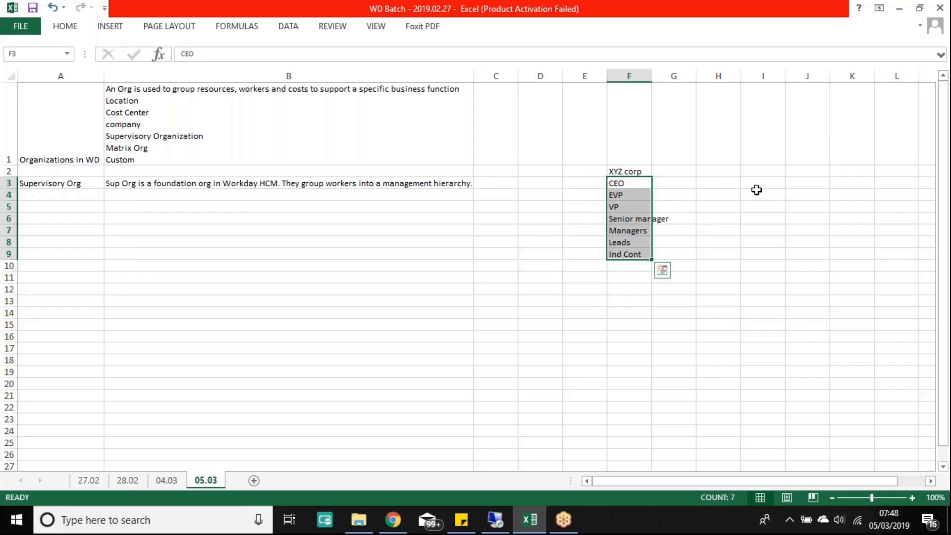
click(621, 171)
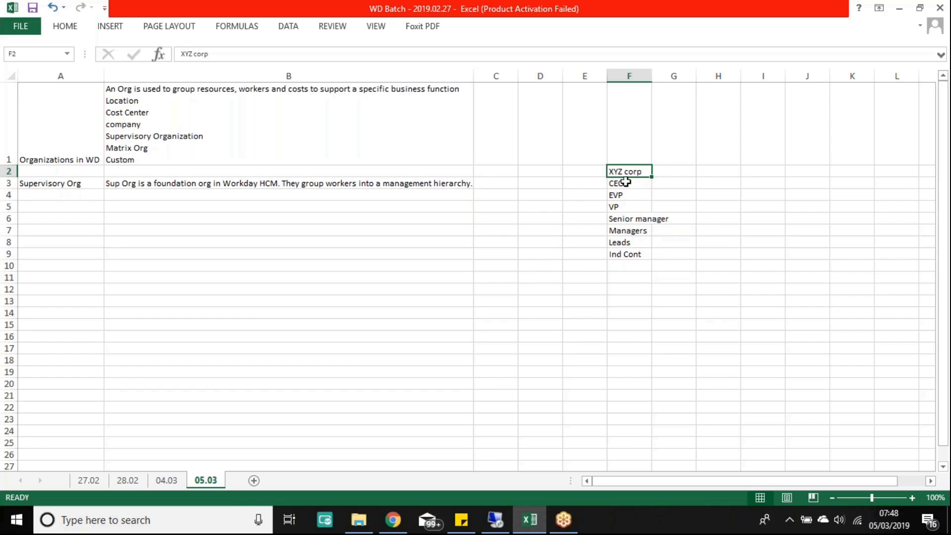
Step: Enter CEO in H2 and clear the old CEO-through-Ind Cont levels from column F
click(736, 172)
text(CEO)
key(Return)
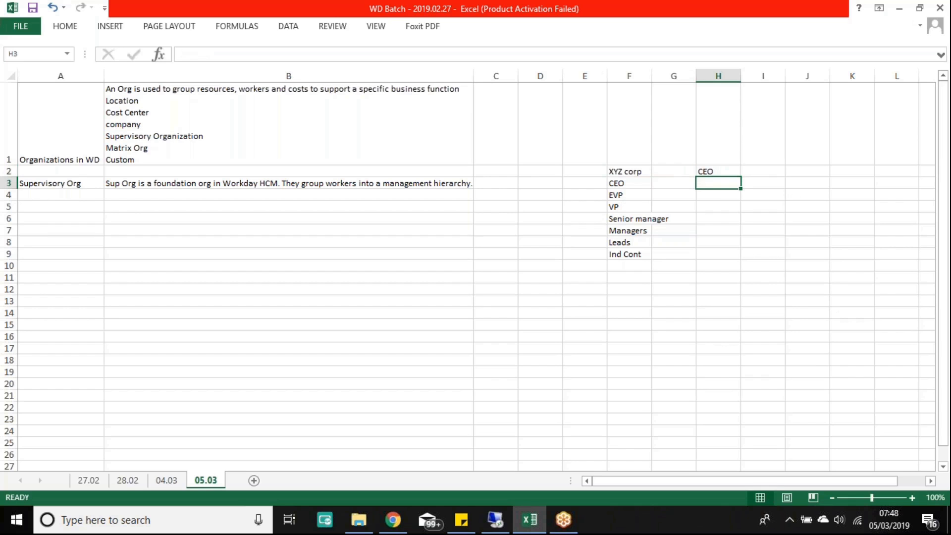
drag(628, 184, 648, 255)
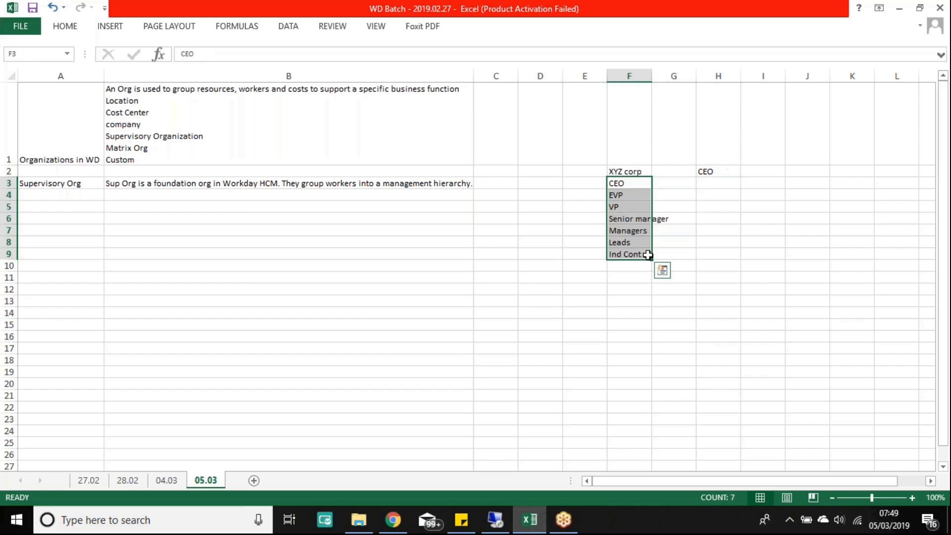
key(Delete)
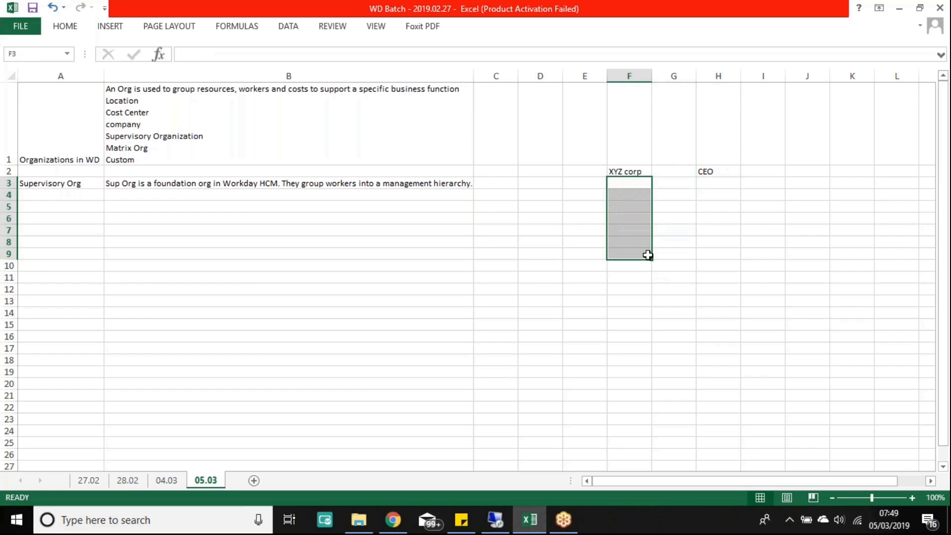
Step: Enter BackOffice in E3 and Sales in F3
click(579, 182)
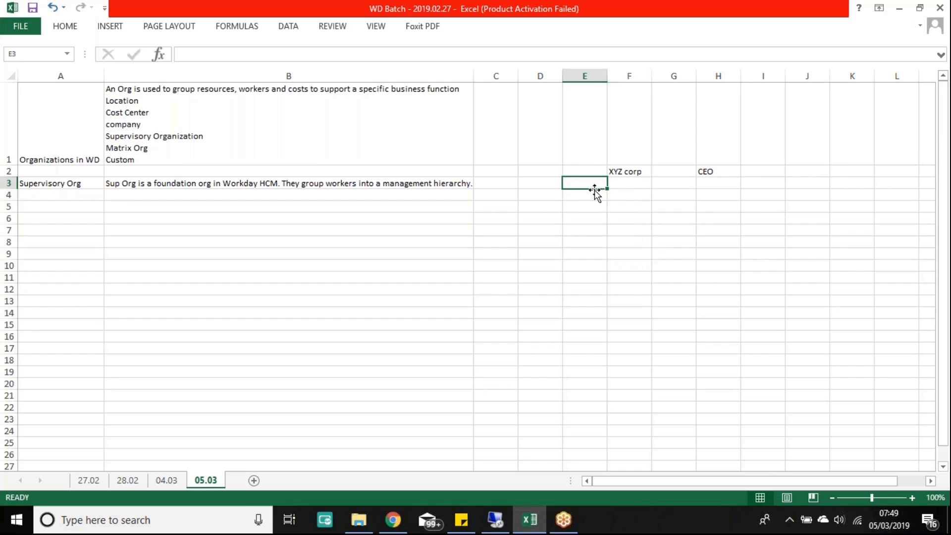
text(Bakc)
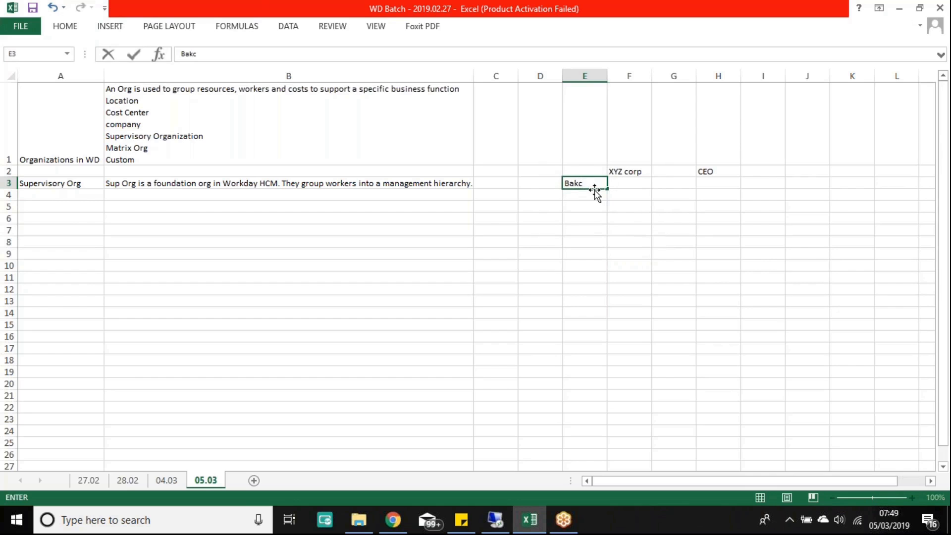
text(Offic)
key(BackSpace)
key(BackSpace)
key(BackSpace)
key(BackSpace)
key(BackSpace)
key(BackSpace)
key(BackSpace)
key(BackSpace)
key(BackSpace)
text(BackOffice)
key(Return)
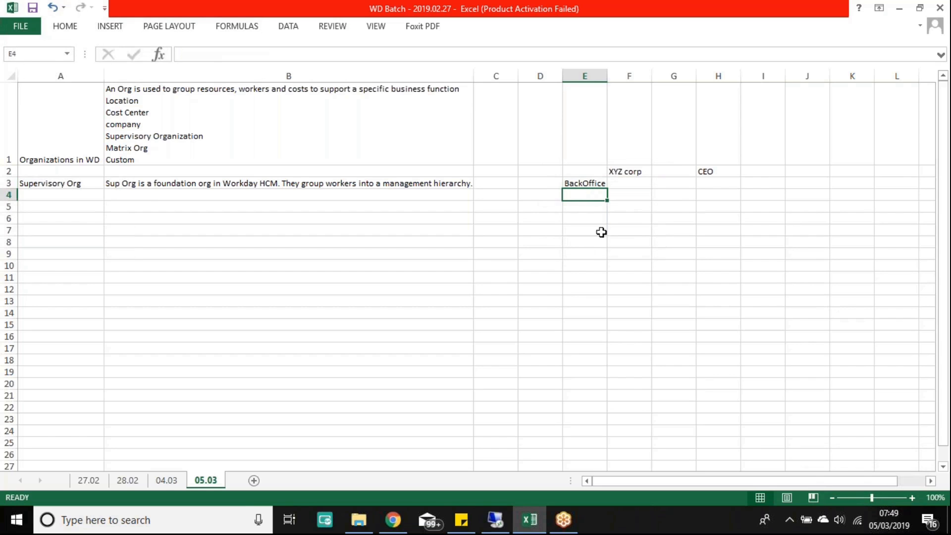
click(631, 183)
text(Sales)
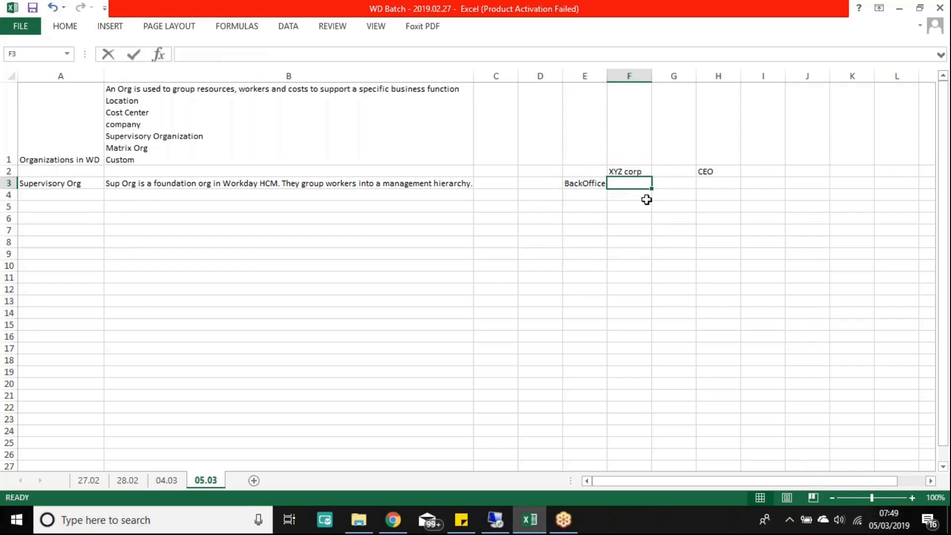
key(Return)
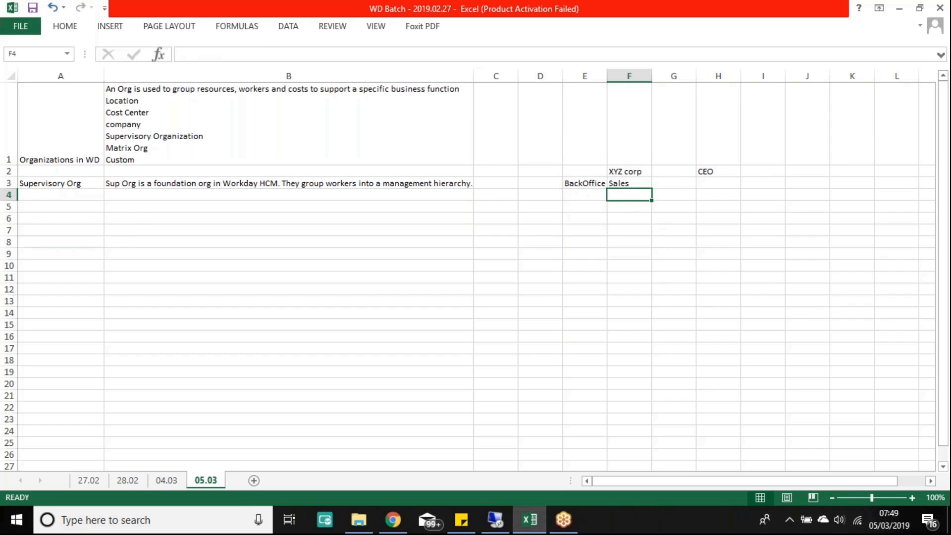
Step: Enter Manufacturing in G3, autofit column G, and put EVP in H3 under CEO
click(676, 182)
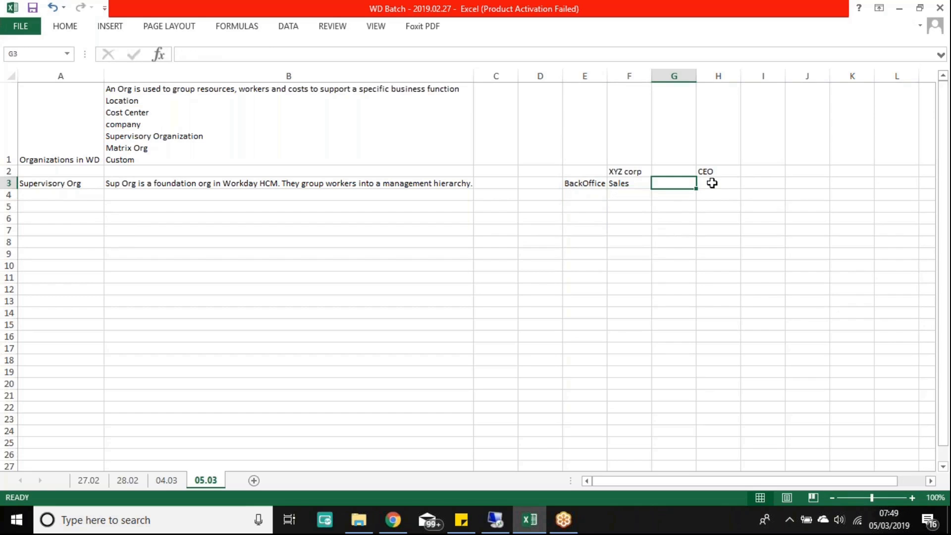
text(Manufa)
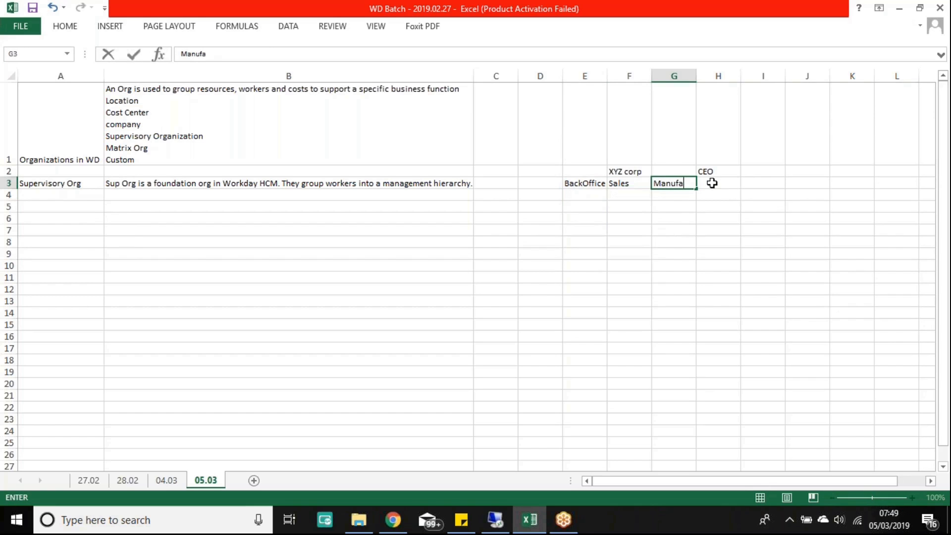
text(cturing)
key(Return)
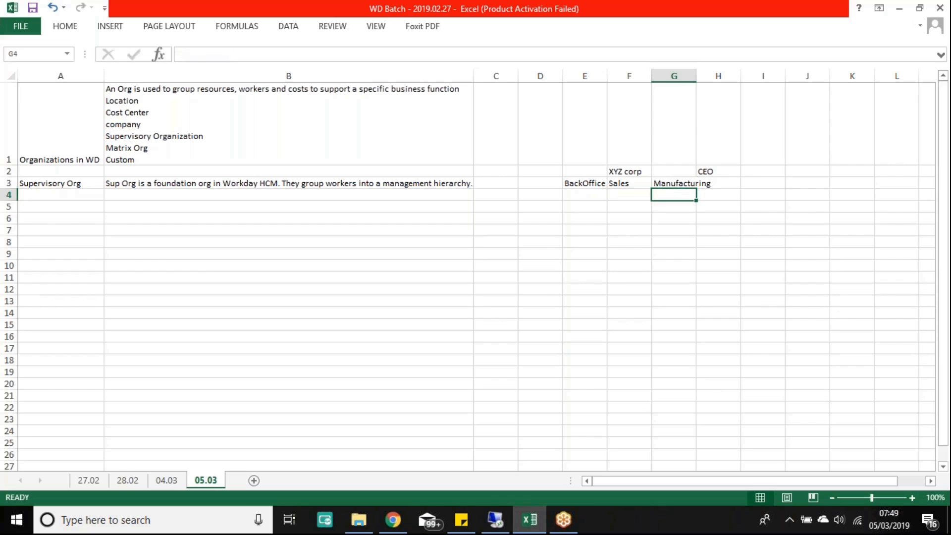
double_click(696, 76)
click(750, 182)
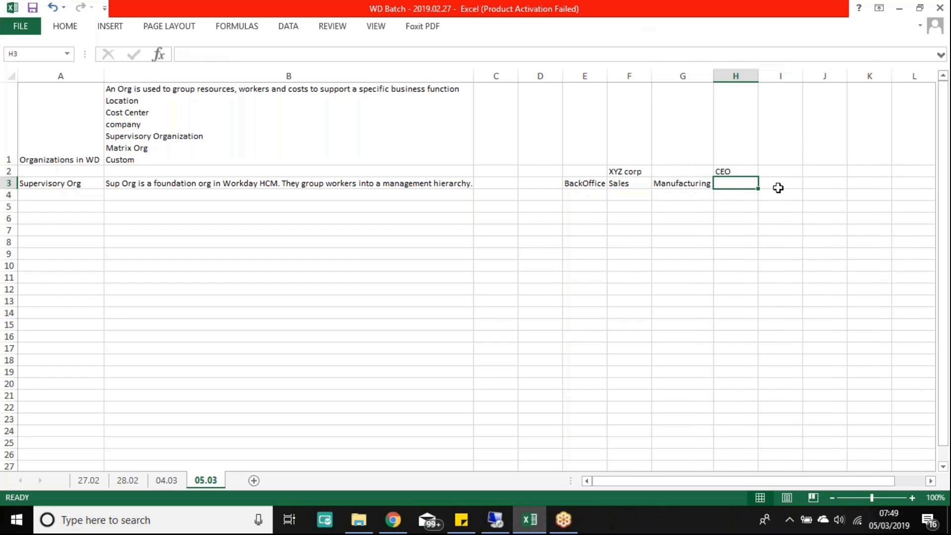
text(EVP)
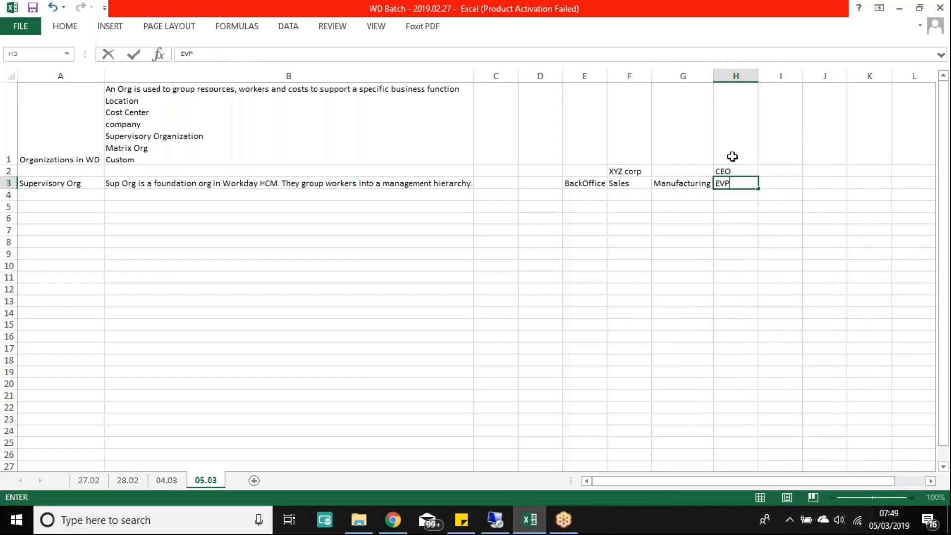
key(Return)
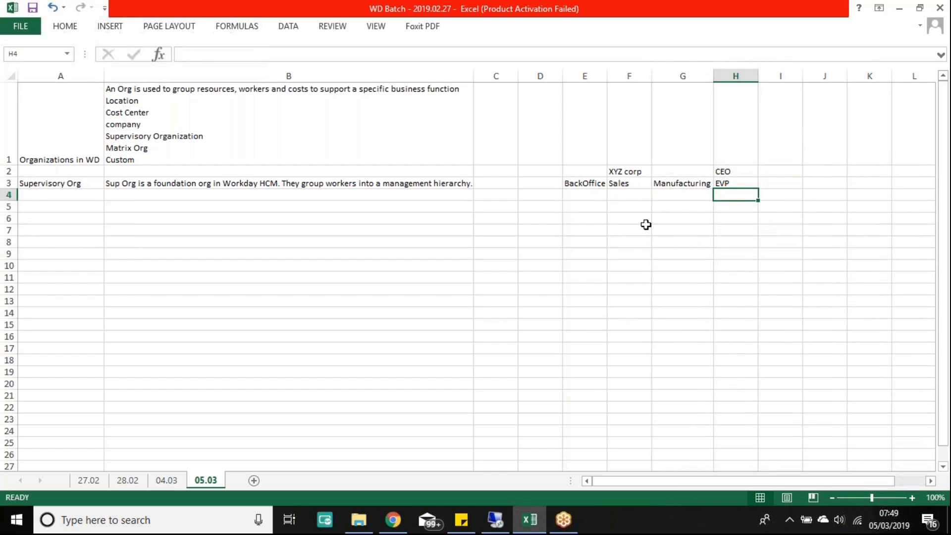
Step: Highlight the hierarchy levels, from XYZ corp/CEO down to the department row and EVP
drag(731, 171, 618, 171)
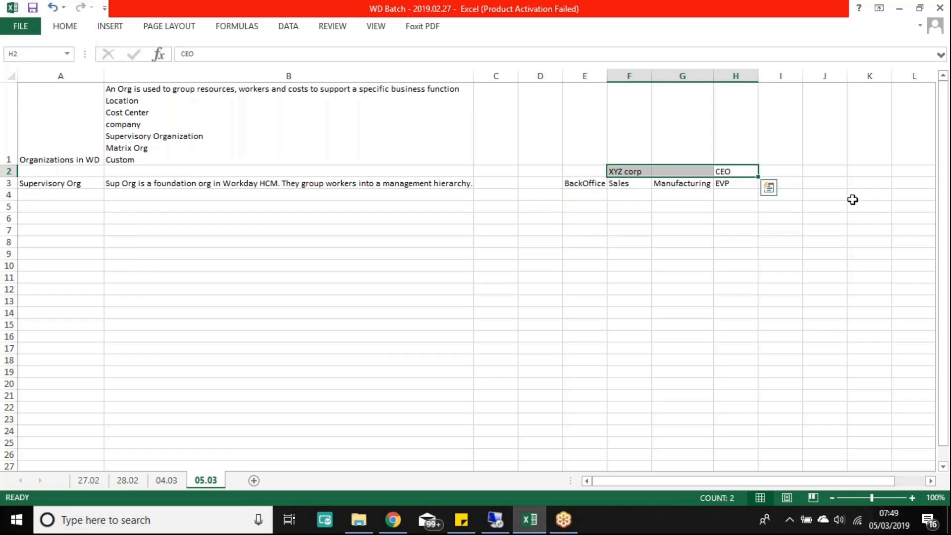
drag(733, 183, 593, 183)
click(637, 217)
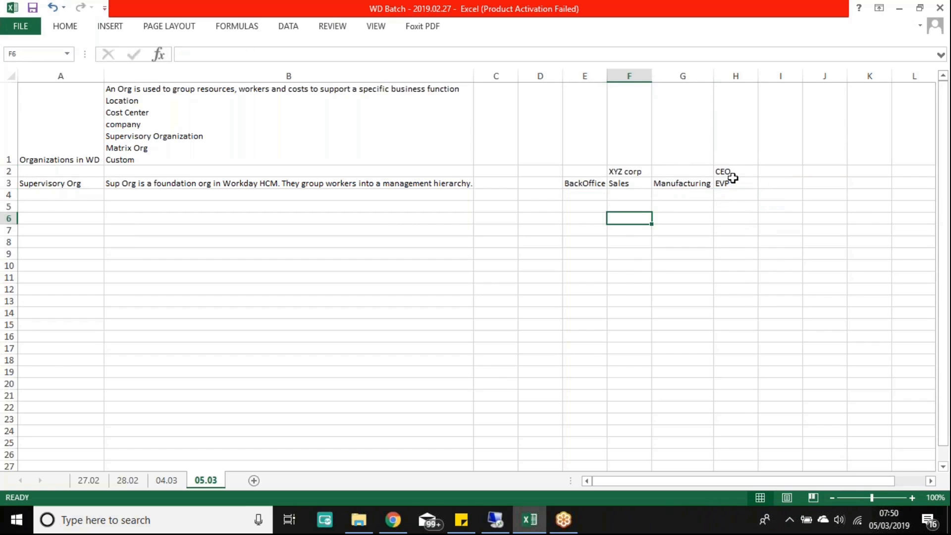
drag(731, 183, 675, 183)
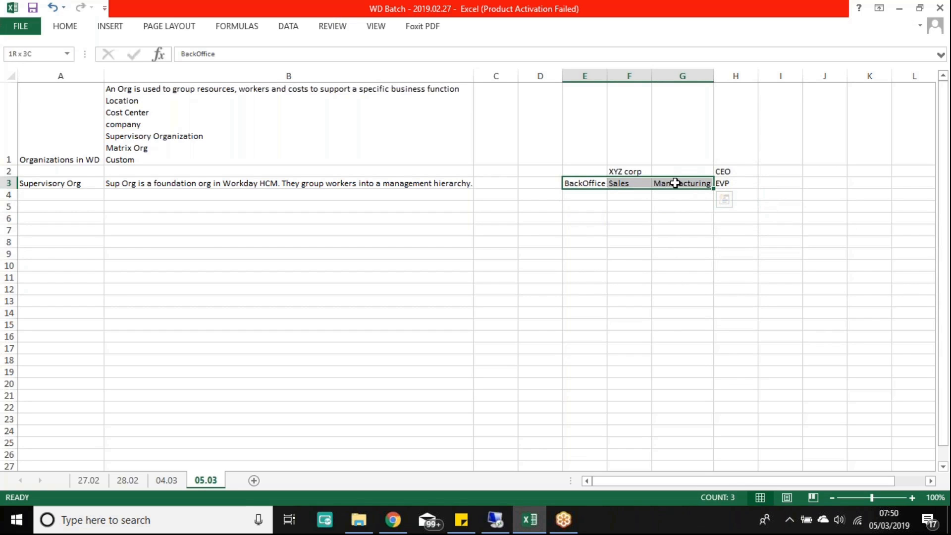
drag(675, 184, 711, 184)
click(723, 183)
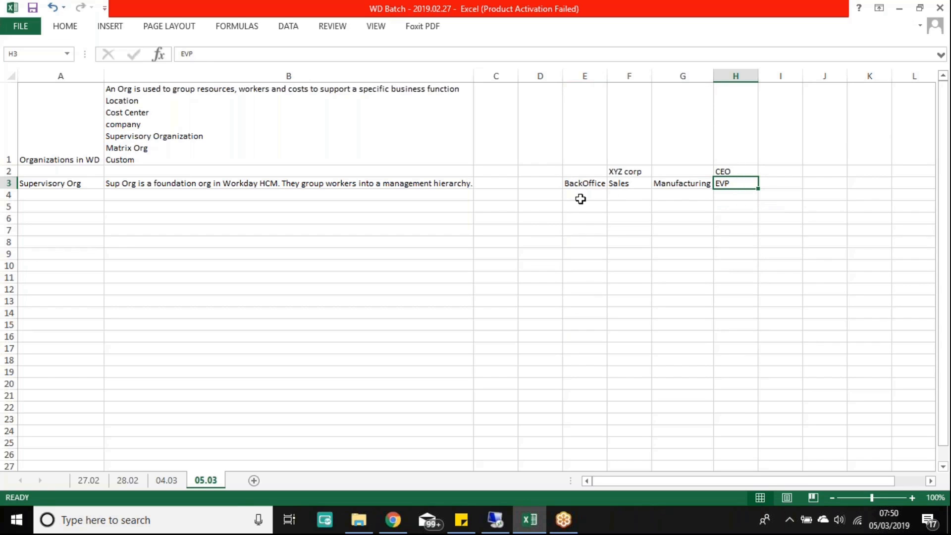
Step: Enter HR in D4 and Finance in E4 beneath BackOffice
click(539, 194)
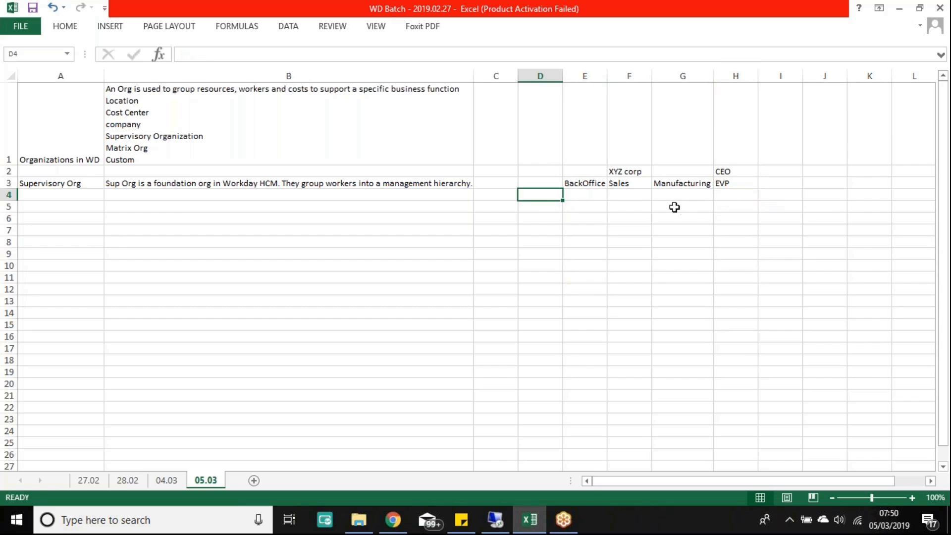
text(HR)
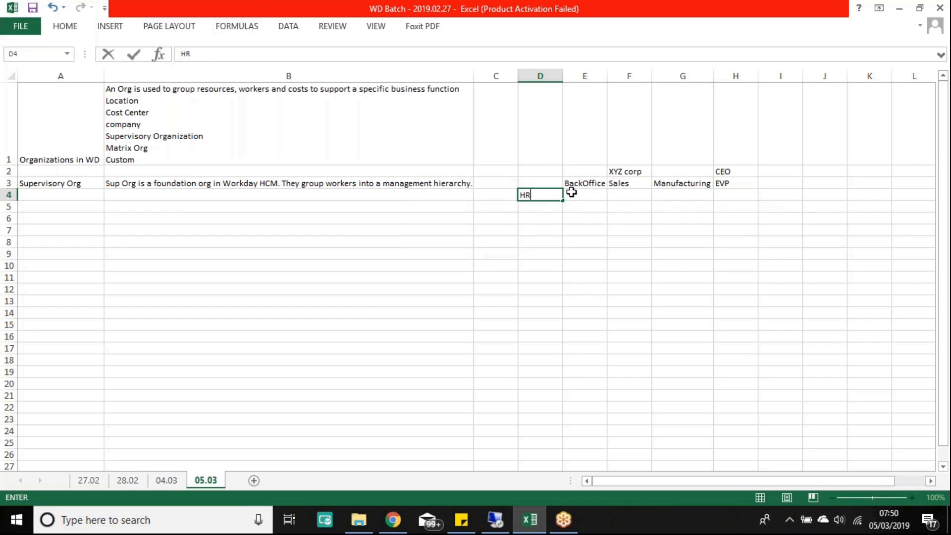
click(571, 193)
text(Finance)
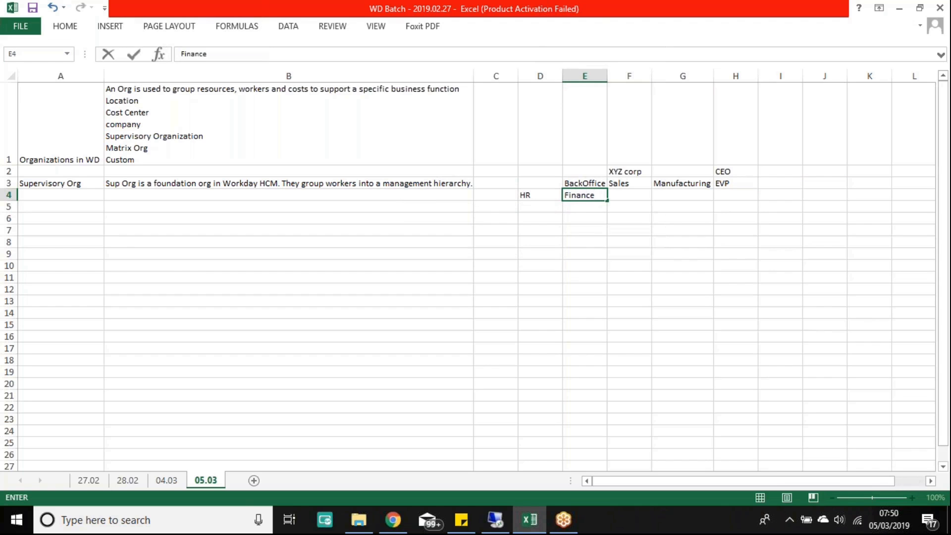
key(Return)
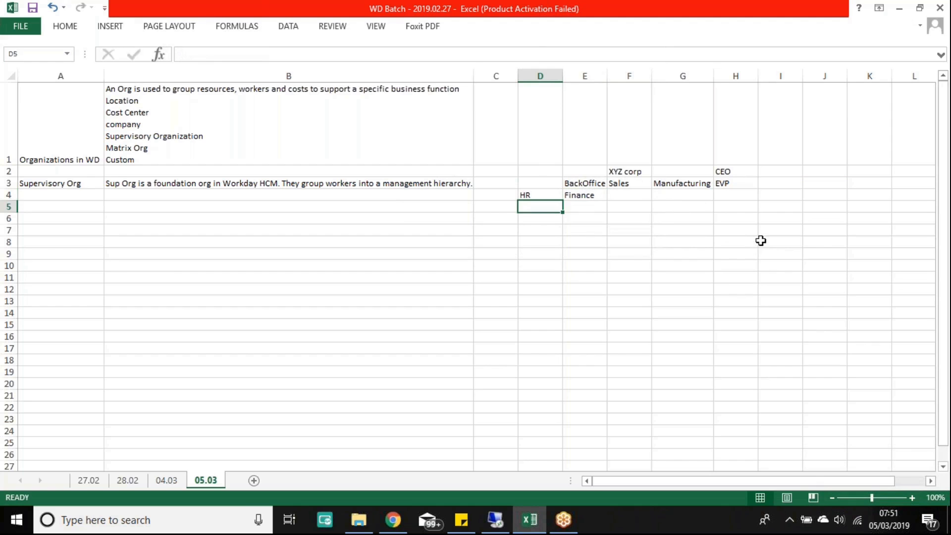
drag(490, 216, 655, 401)
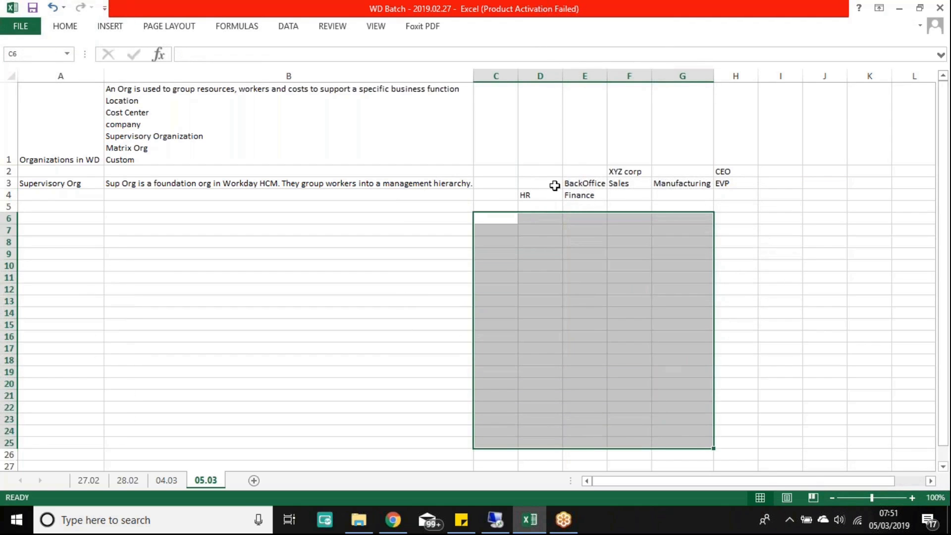
drag(528, 172, 751, 274)
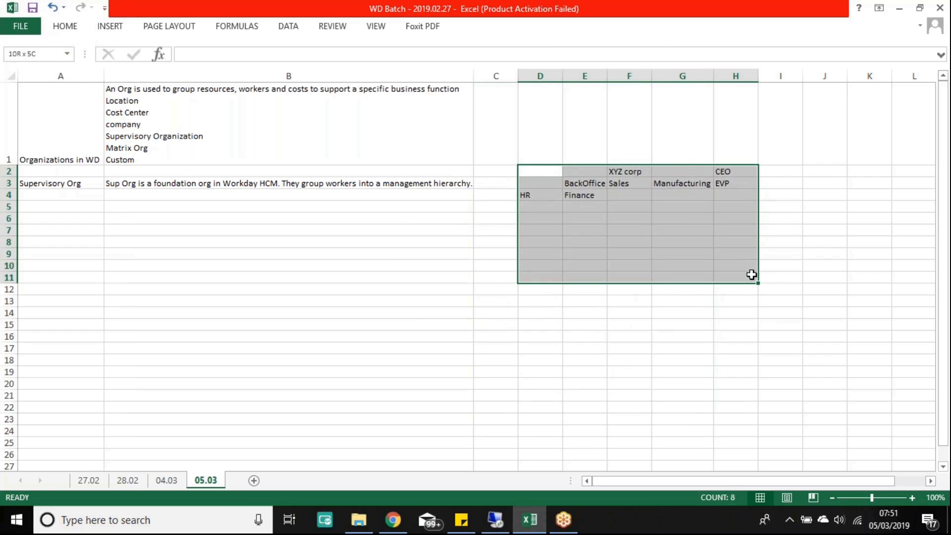
click(616, 172)
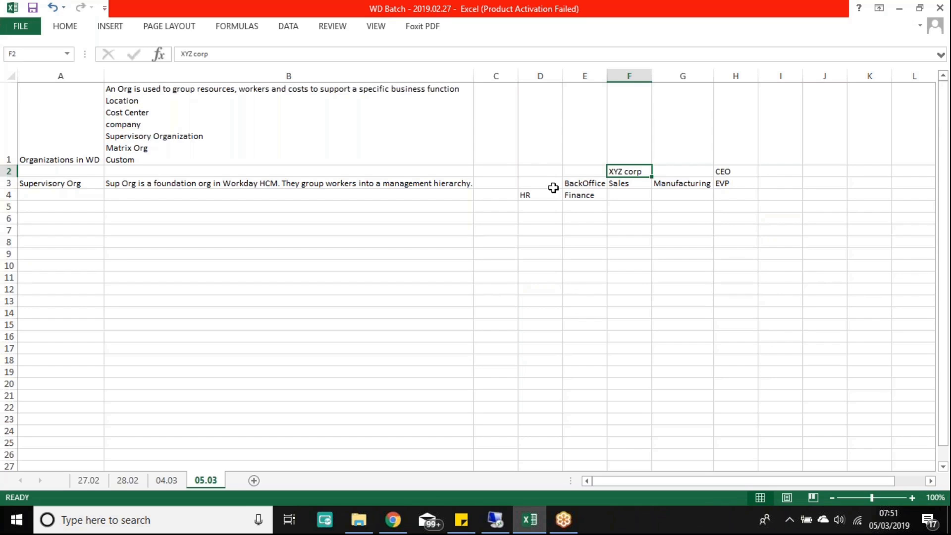
drag(558, 183, 676, 187)
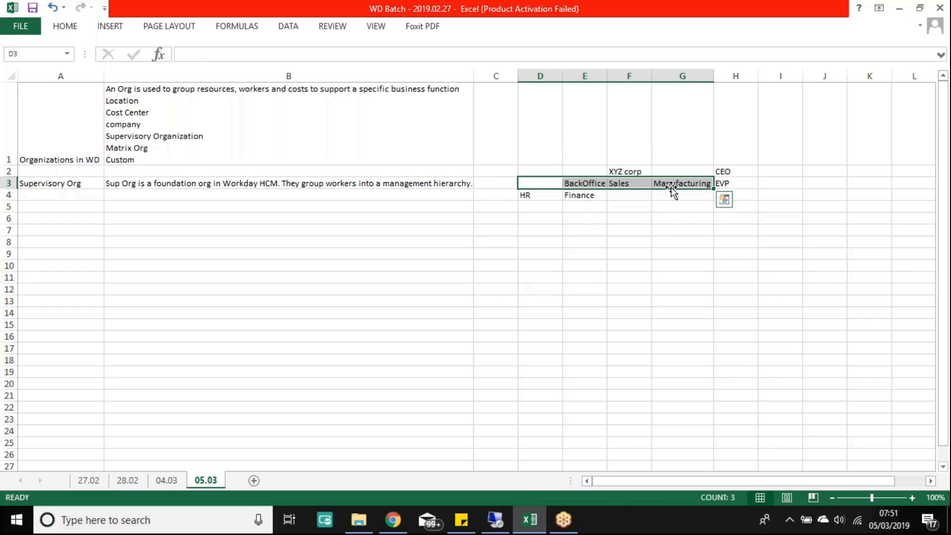
click(622, 169)
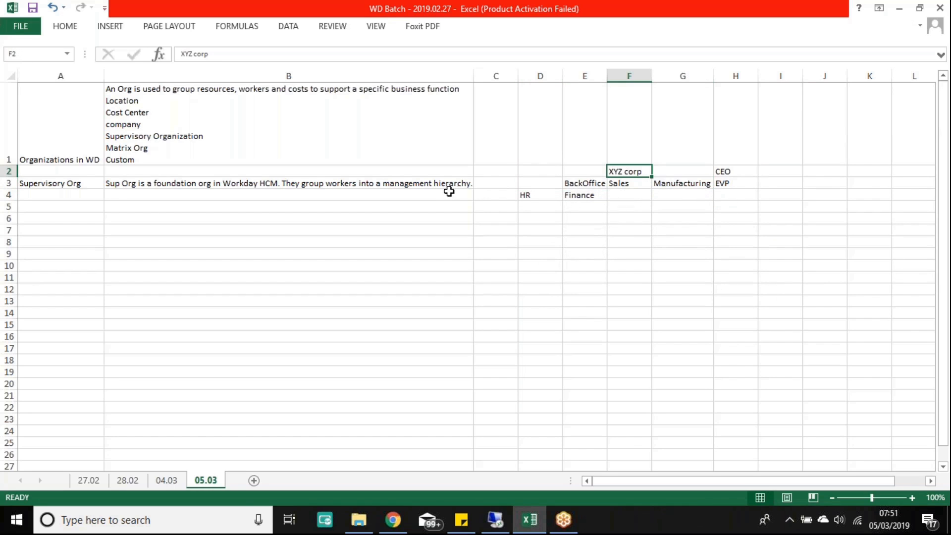
drag(568, 170, 678, 176)
click(735, 172)
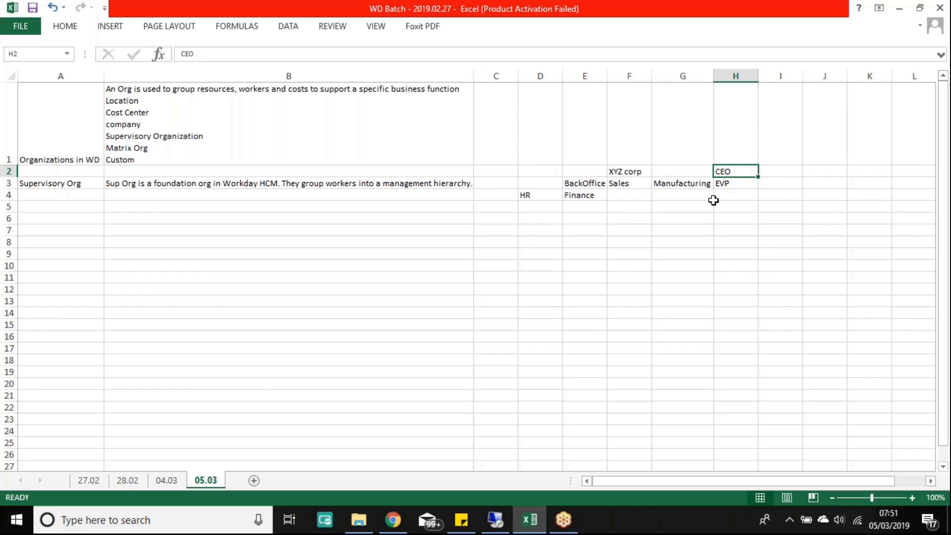
drag(556, 249, 743, 310)
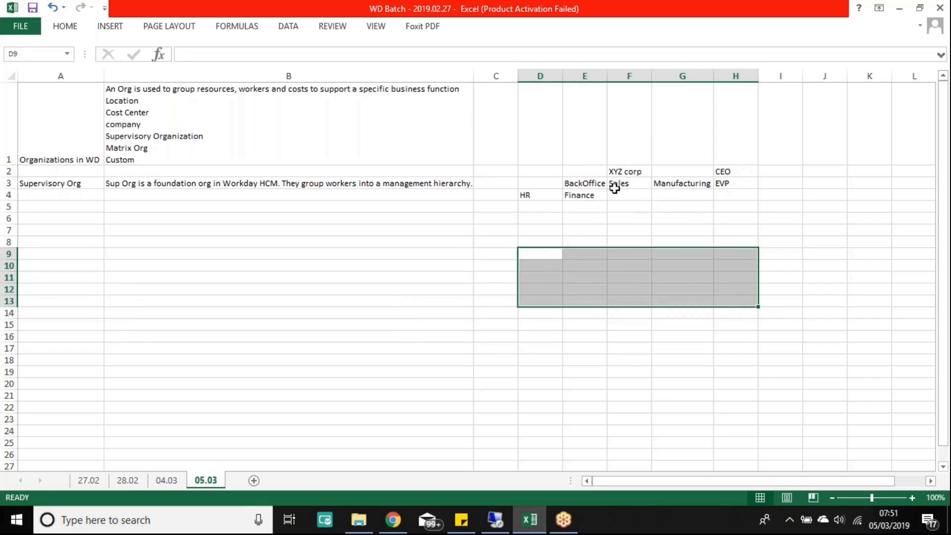
click(689, 186)
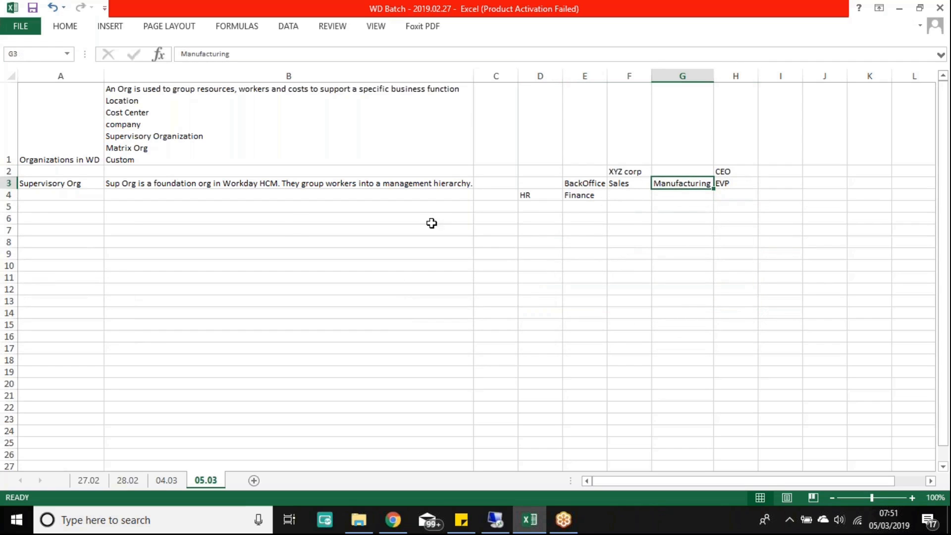
click(62, 185)
drag(63, 184, 285, 185)
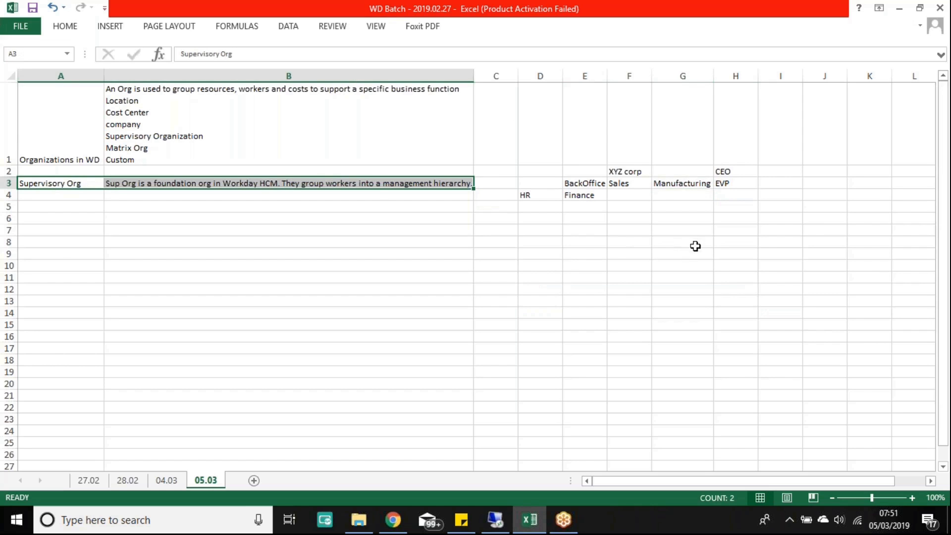
drag(526, 169, 738, 291)
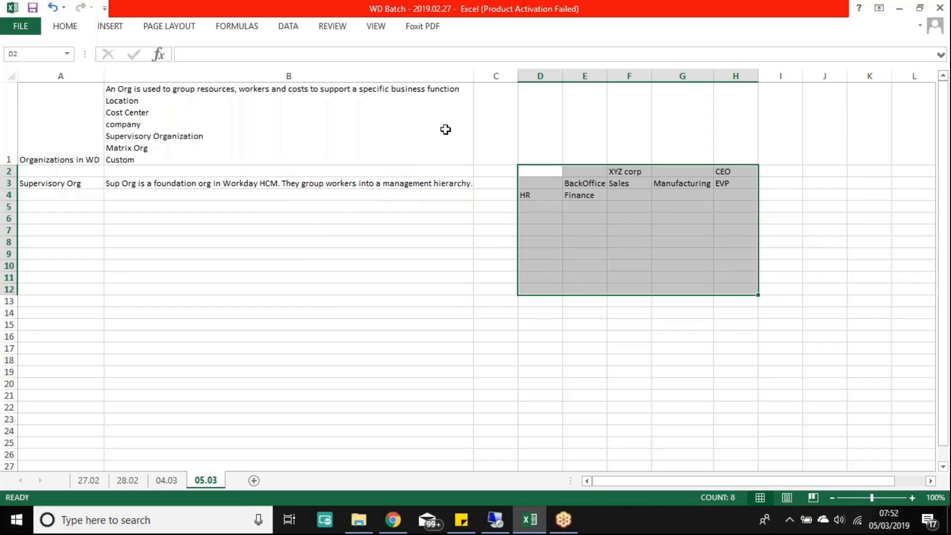
Step: Add a second line to B3 reading "Can be Business Unit, department, divison."
key(Down)
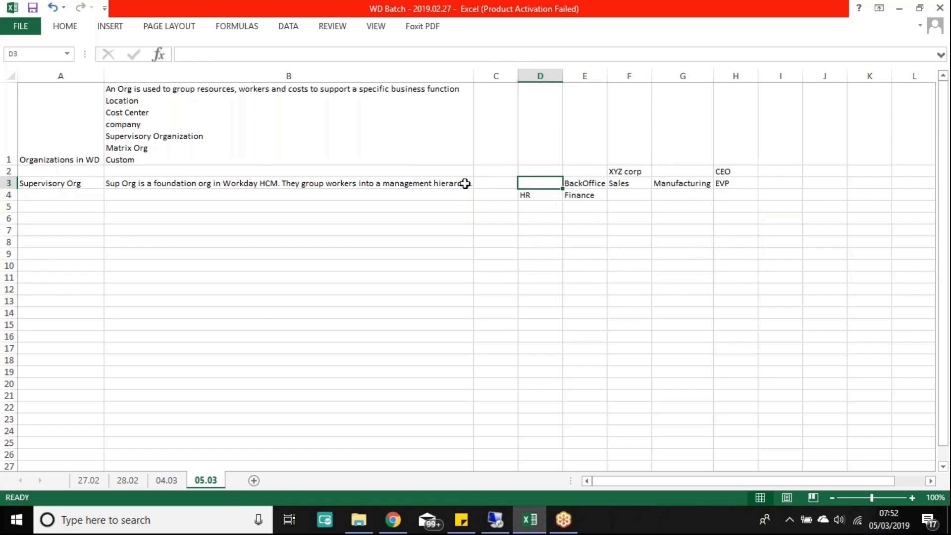
double_click(464, 183)
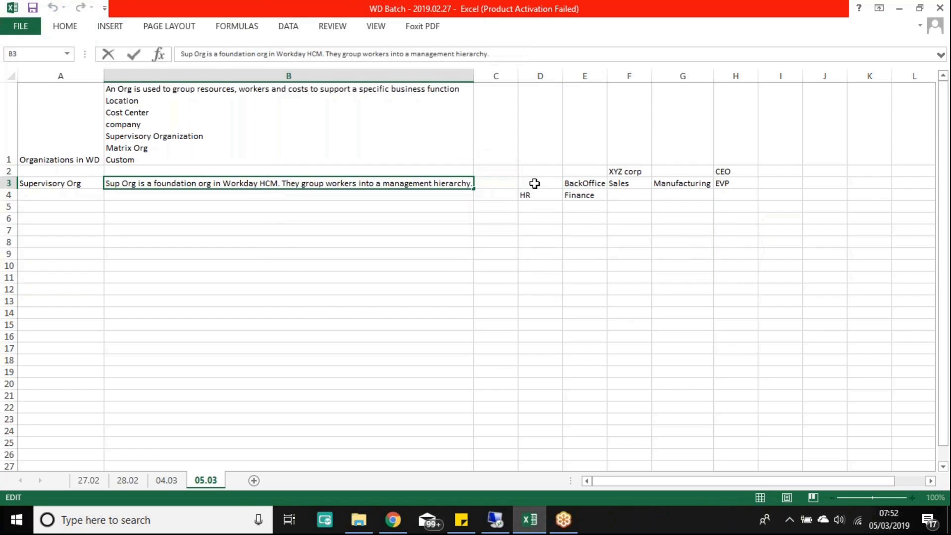
key(alt+Return)
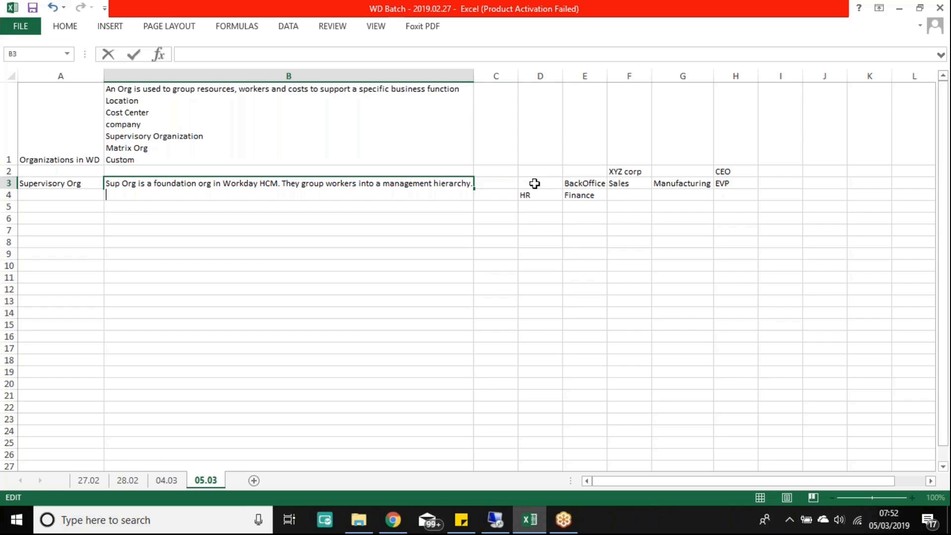
text(Can be Business )
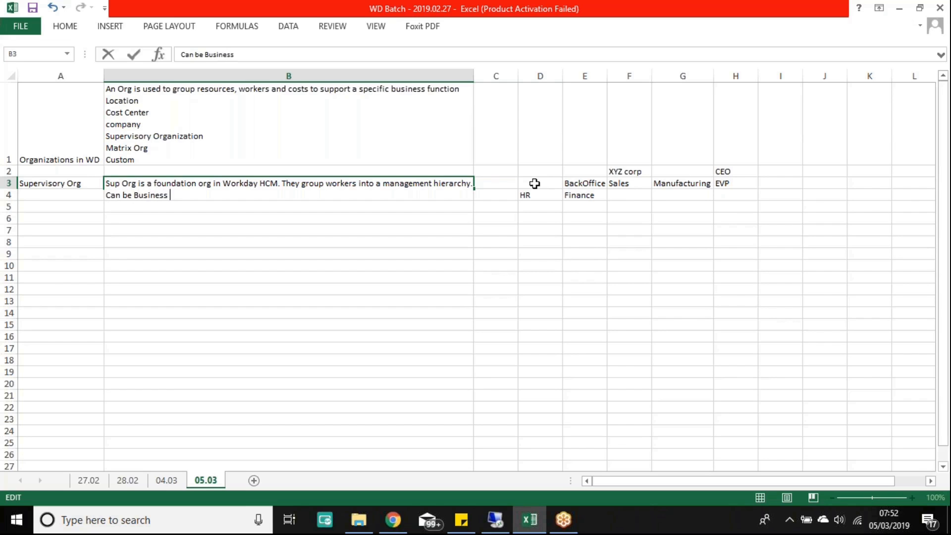
text(Unit,)
text(department)
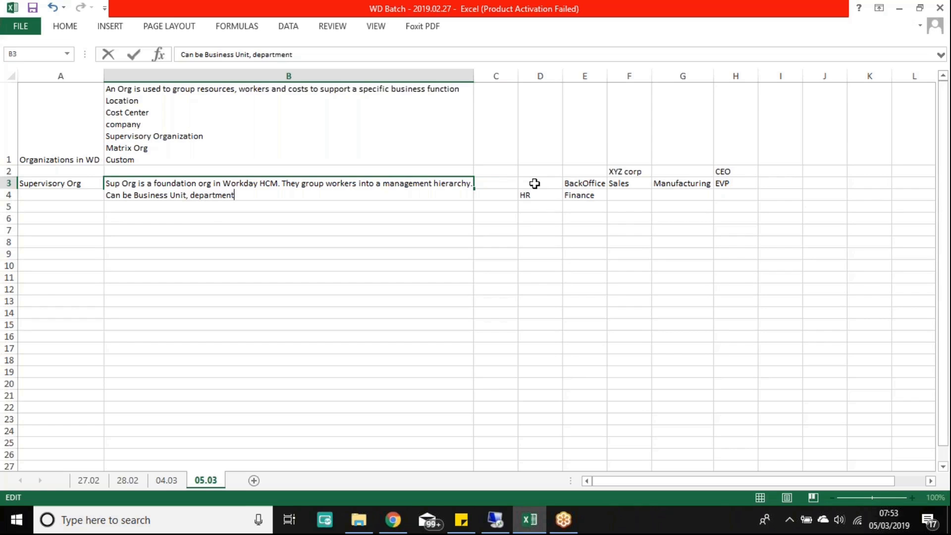
text(, divison)
text(.)
key(Return)
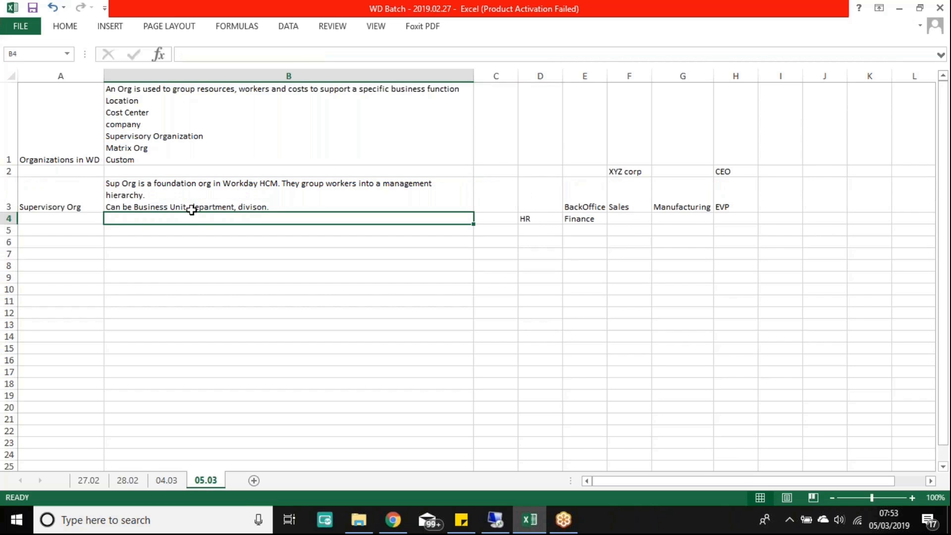
Step: Widen column B and shorten row 3 to fit its text
drag(473, 75, 567, 75)
drag(9, 210, 10, 200)
click(176, 240)
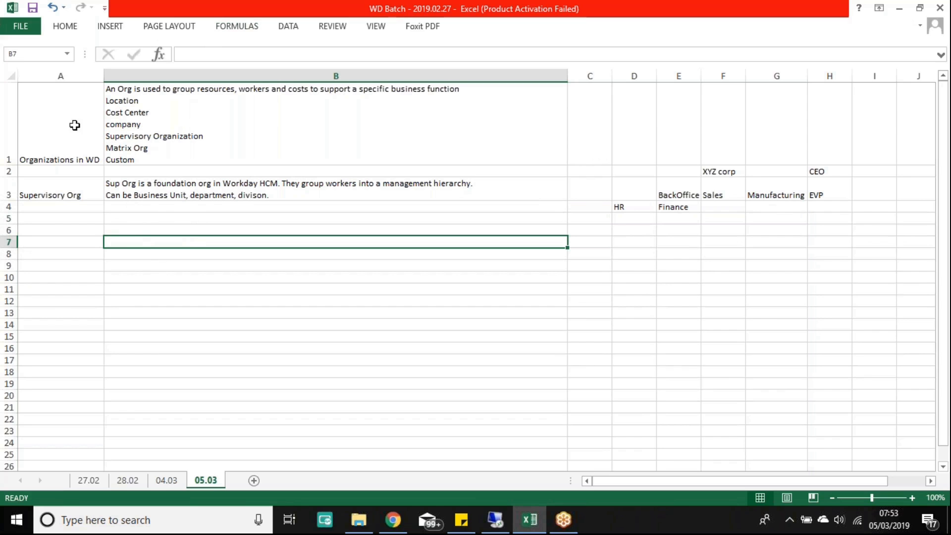
Step: Middle-align the Organizations in WD label in A1, then select B5
click(60, 115)
drag(59, 115, 91, 121)
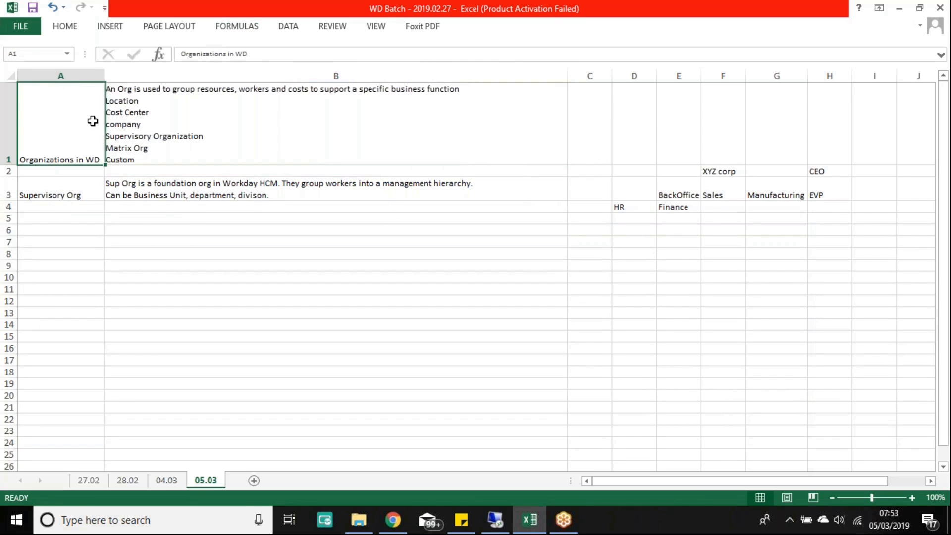
click(74, 31)
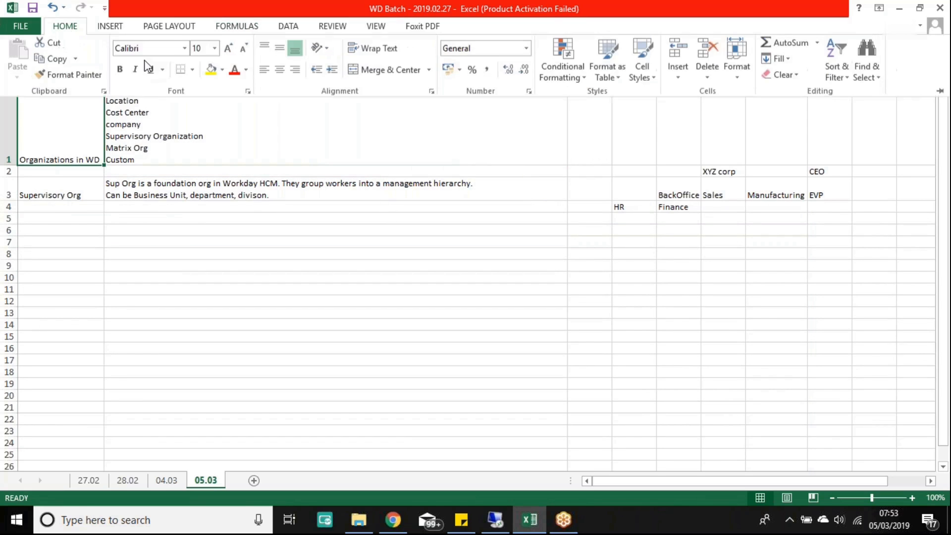
click(279, 50)
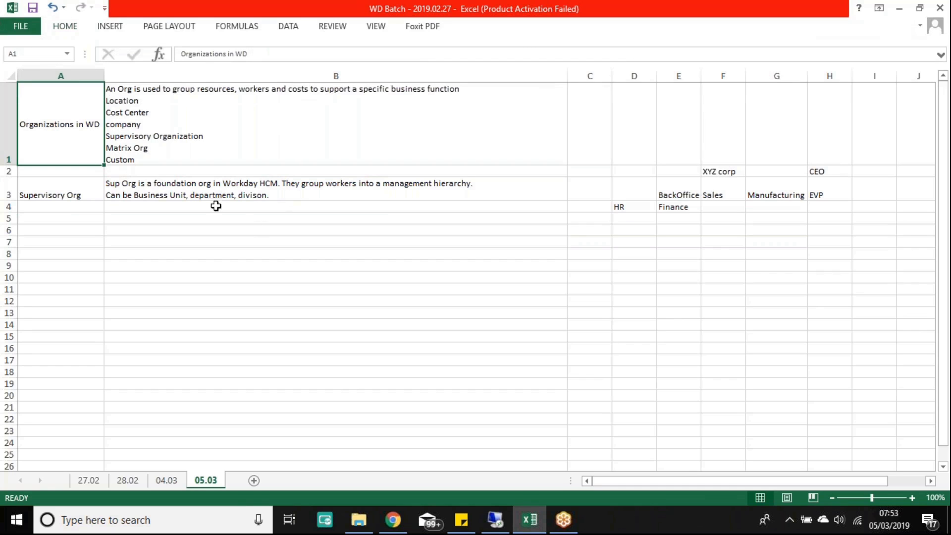
click(199, 207)
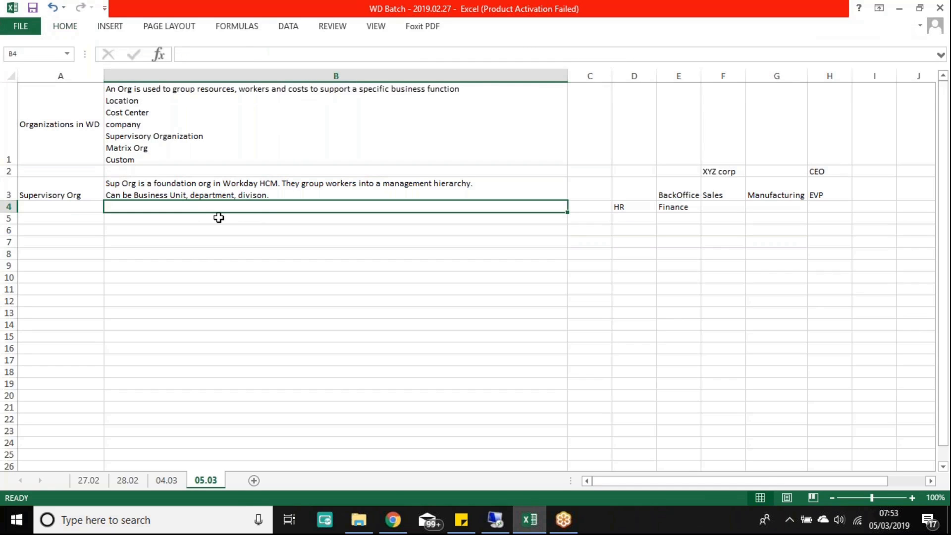
click(144, 217)
Step: Type the heading "Four Key Characteristics of a Sup Org:" in B5, removing the stray tilde
text(Four Key ~Characteristics of a Sup Org)
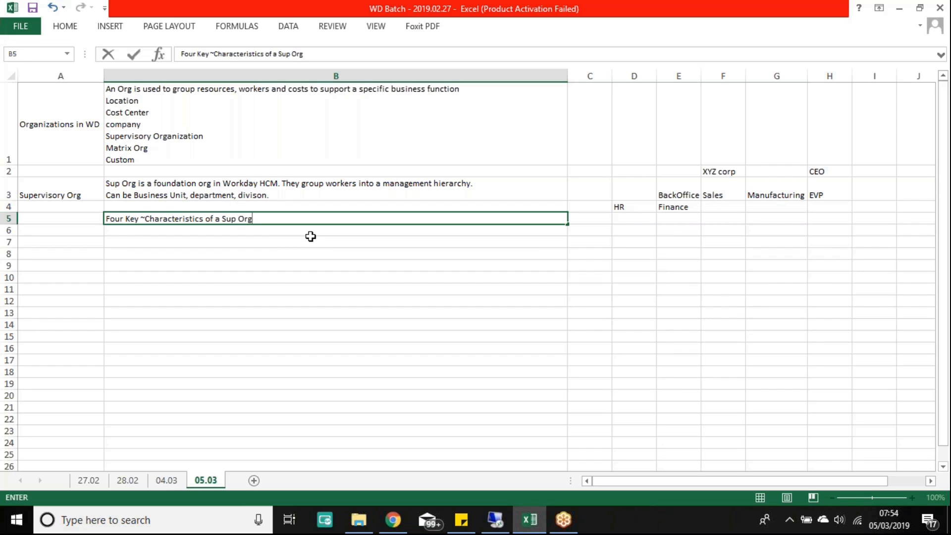
click(145, 218)
key(BackSpace)
click(282, 217)
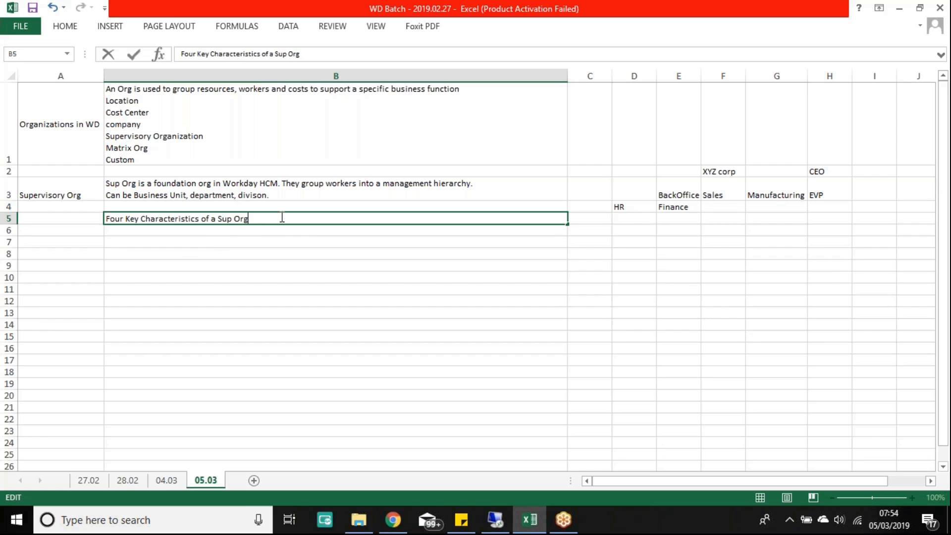
text(:)
Step: Add four empty ">" bullet lines under the heading within B5
key(alt+Return)
text(>)
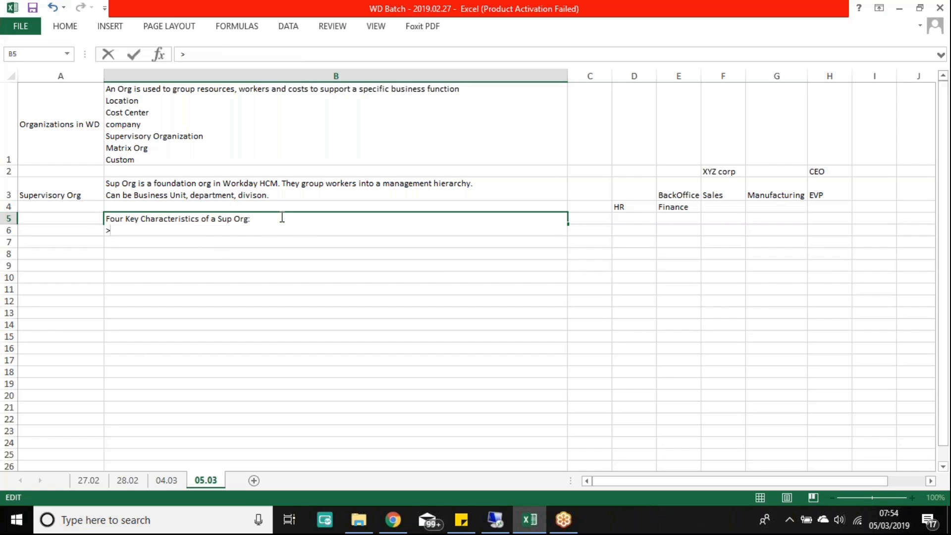
key(alt+Return)
text(>)
key(alt+Return)
text(>)
key(alt)
key(alt)
key(alt+Return)
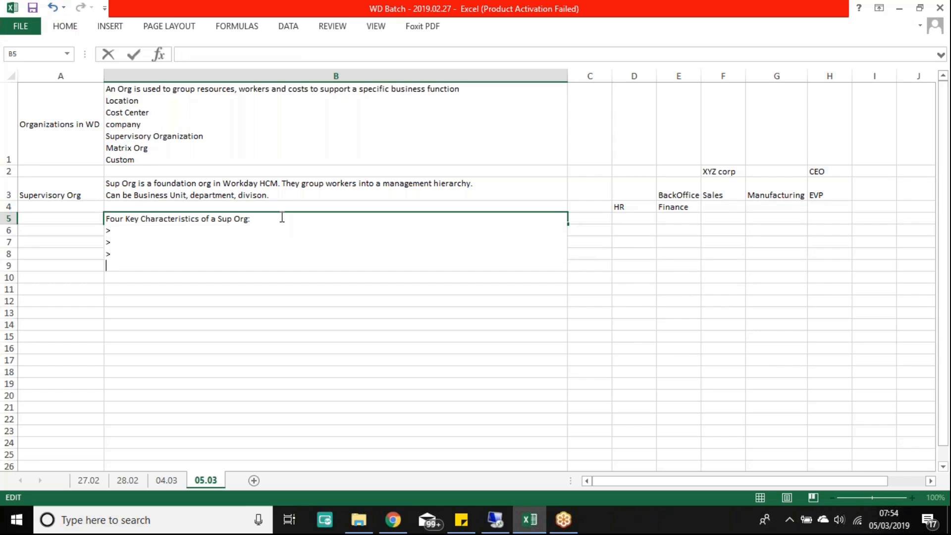
text(>)
key(Return)
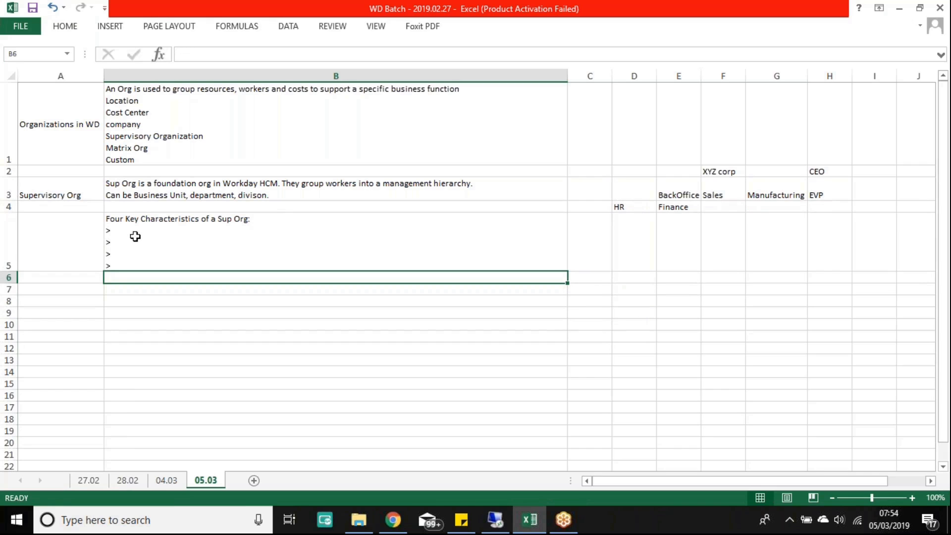
Step: Enter the CEO's full name in I2, next to the CEO label
drag(628, 171, 828, 207)
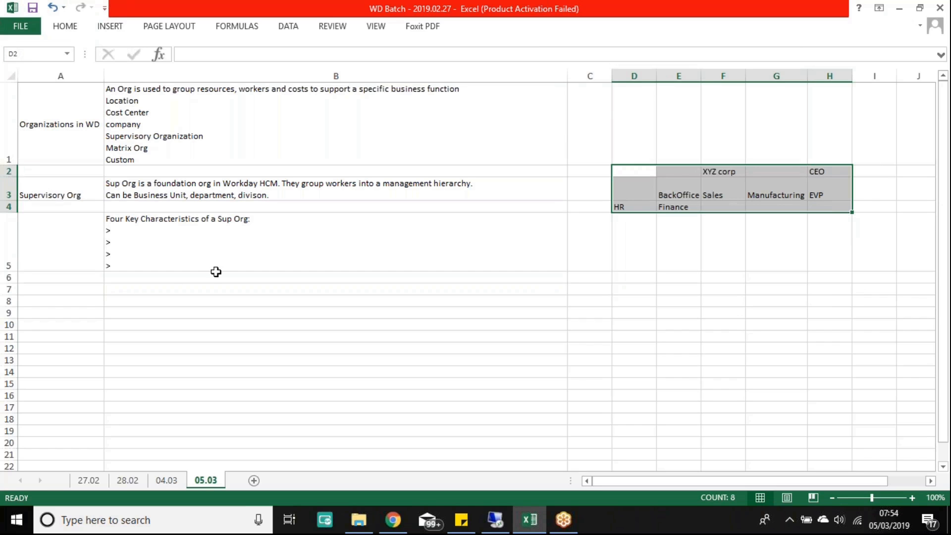
click(280, 336)
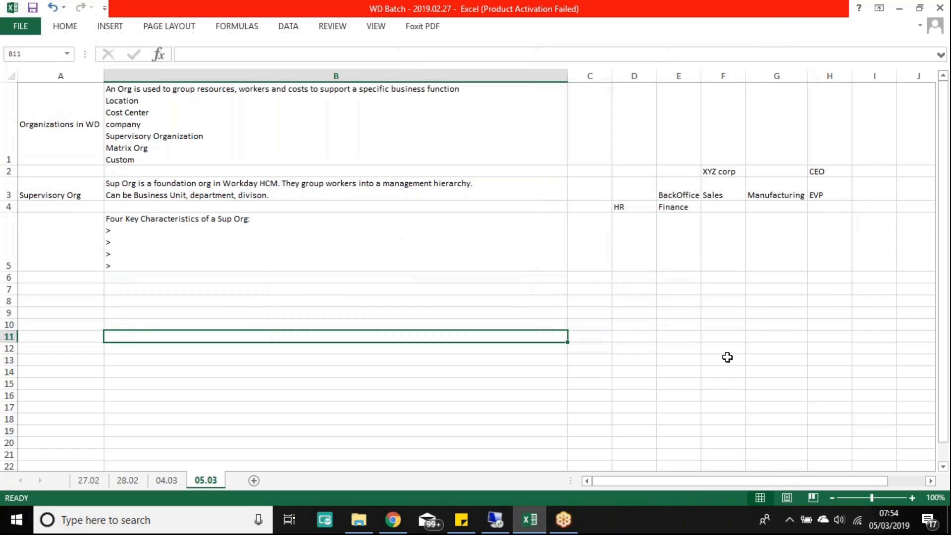
click(838, 171)
click(933, 481)
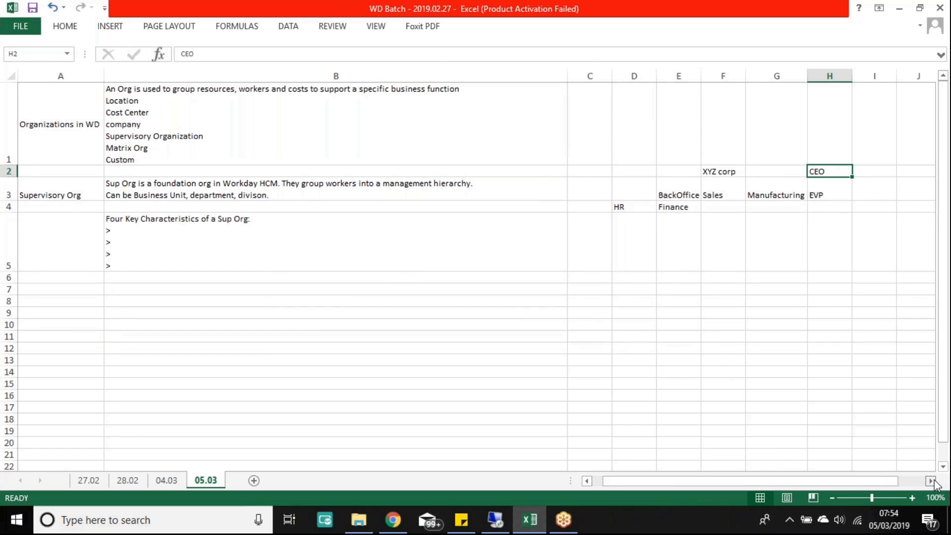
click(933, 481)
drag(765, 480, 727, 488)
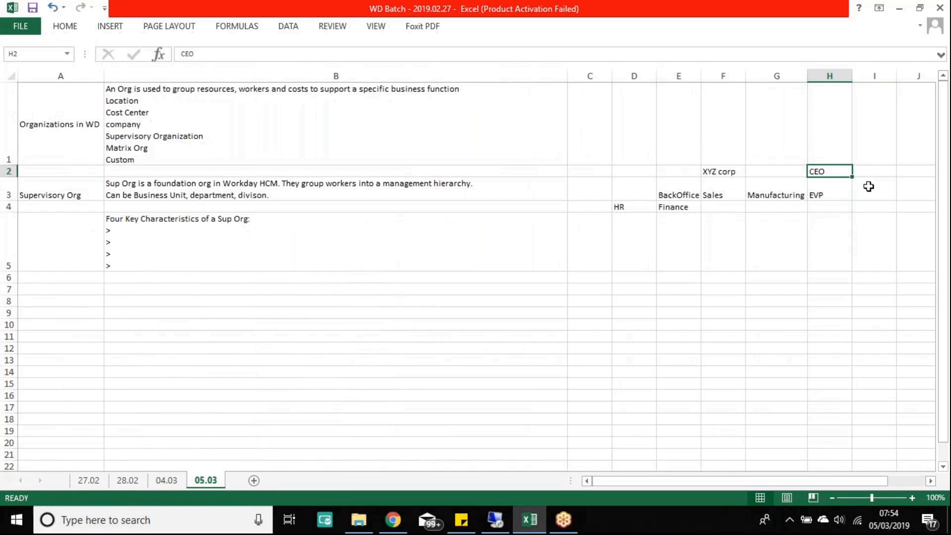
click(877, 174)
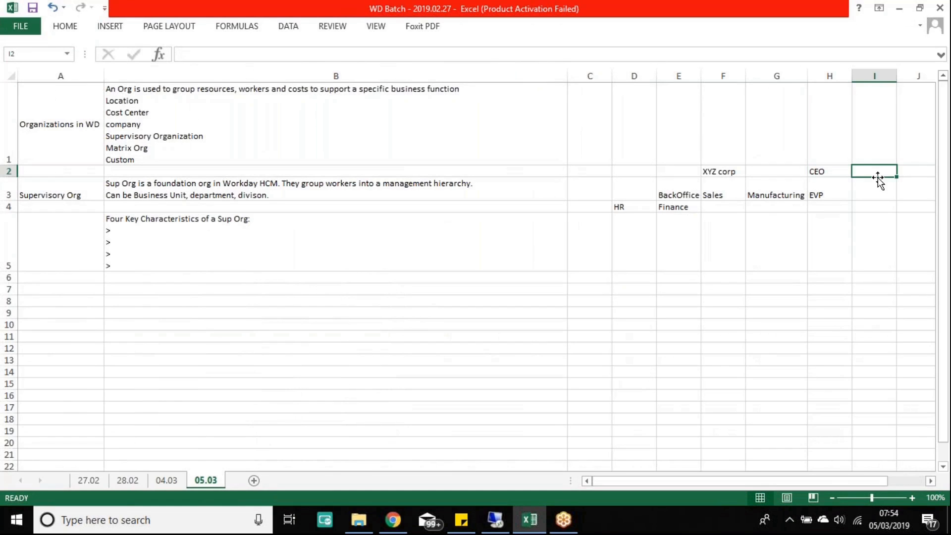
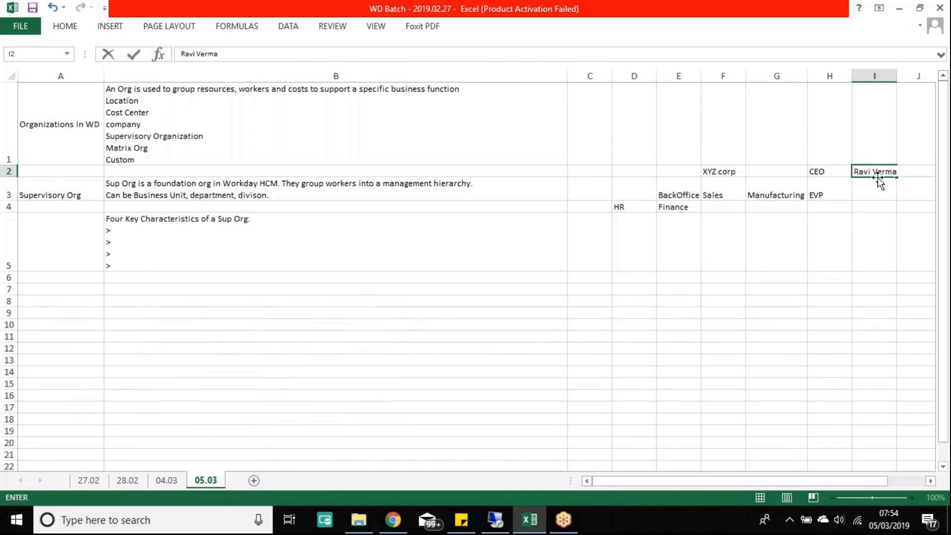
key(Return)
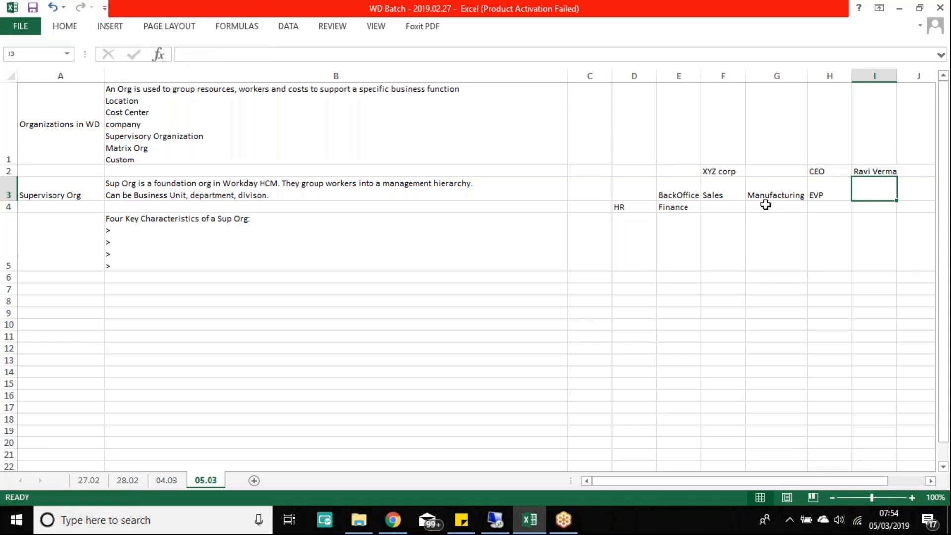
Step: Fill the first B5 bullet with "Positions are only created within a Sup Org"
double_click(134, 231)
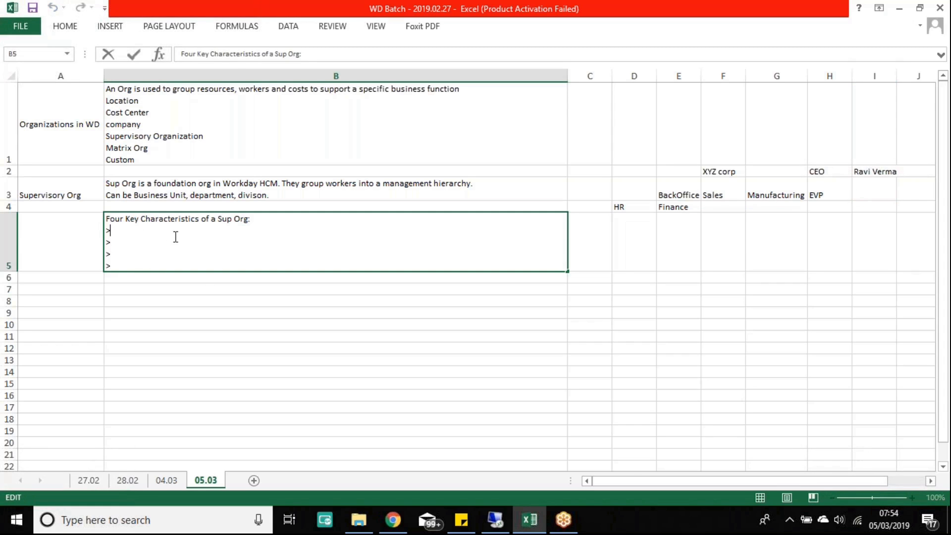
text(Positions)
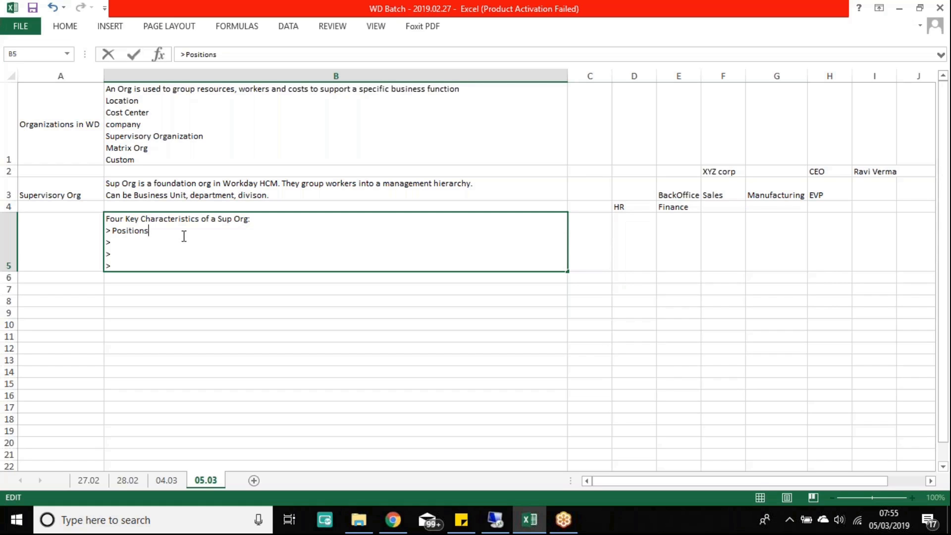
text(are only created wi)
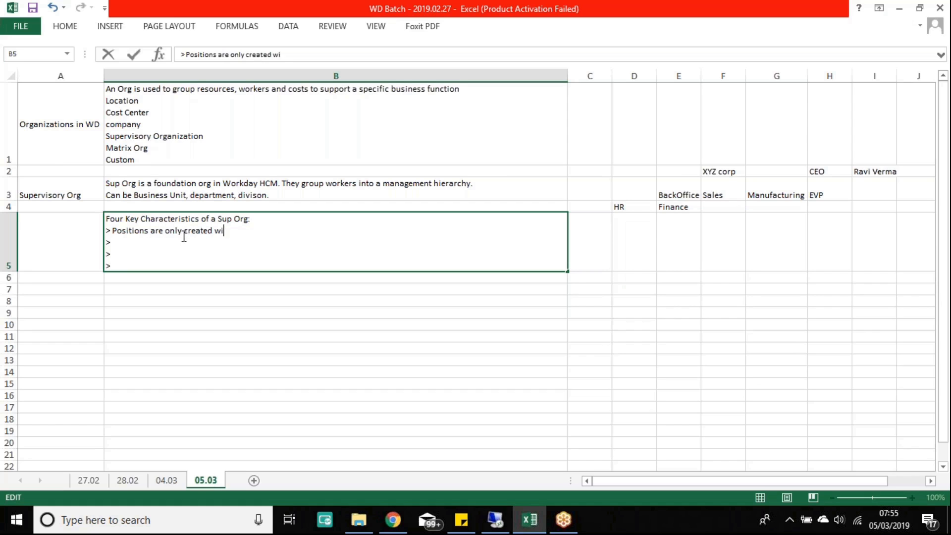
text(thing a Sup Org)
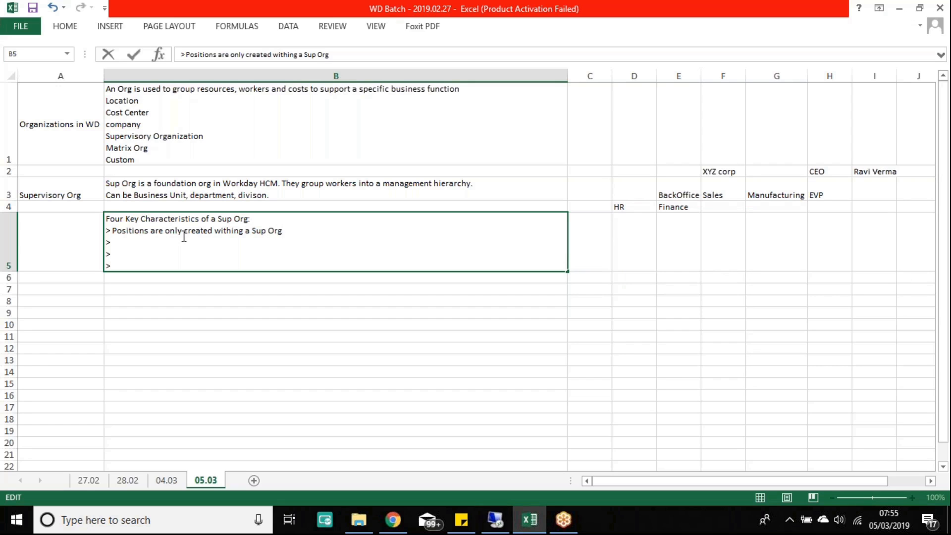
key(Return)
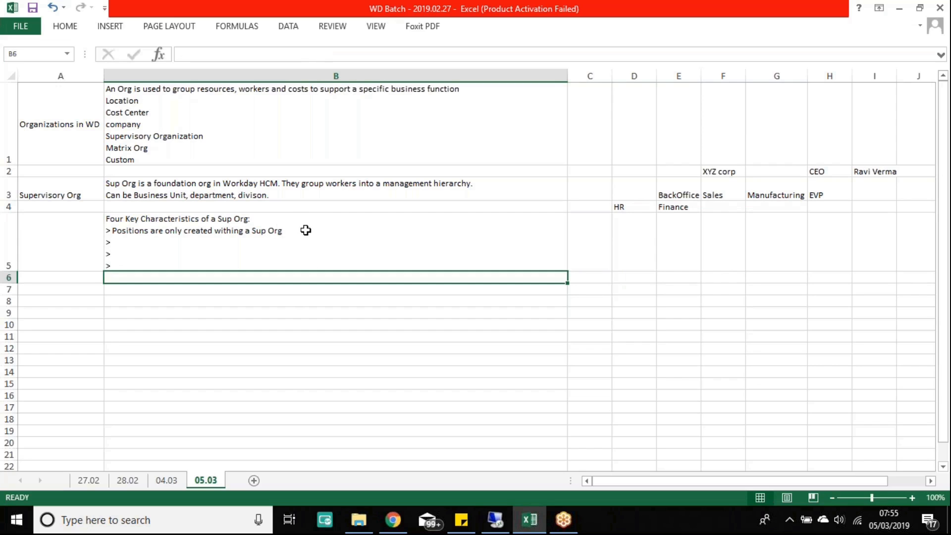
Step: Correct the typo "withing" to "within" in the first bullet
double_click(244, 231)
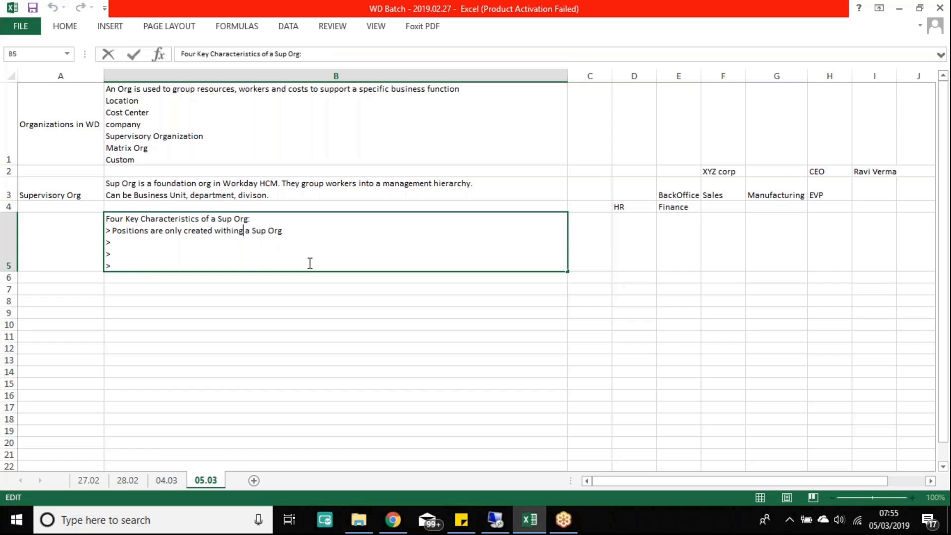
key(BackSpace)
key(Return)
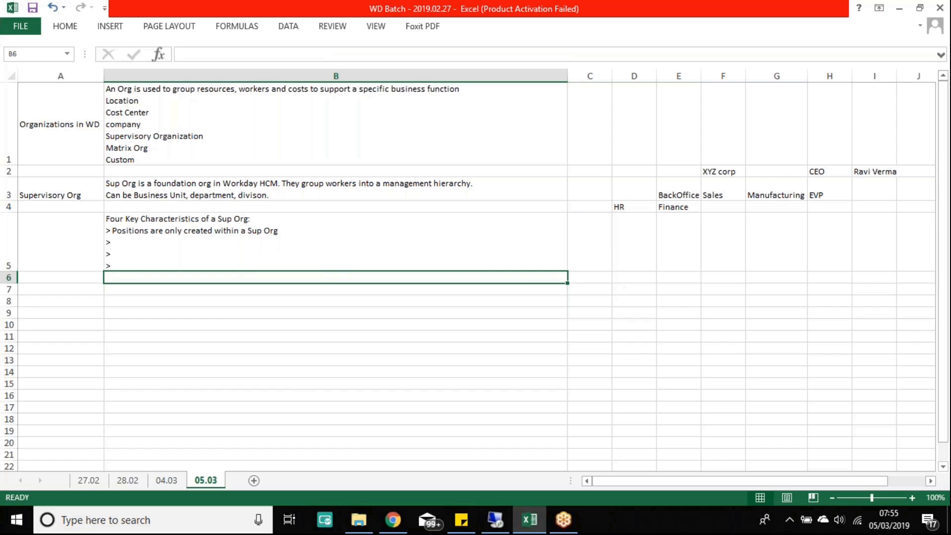
double_click(143, 242)
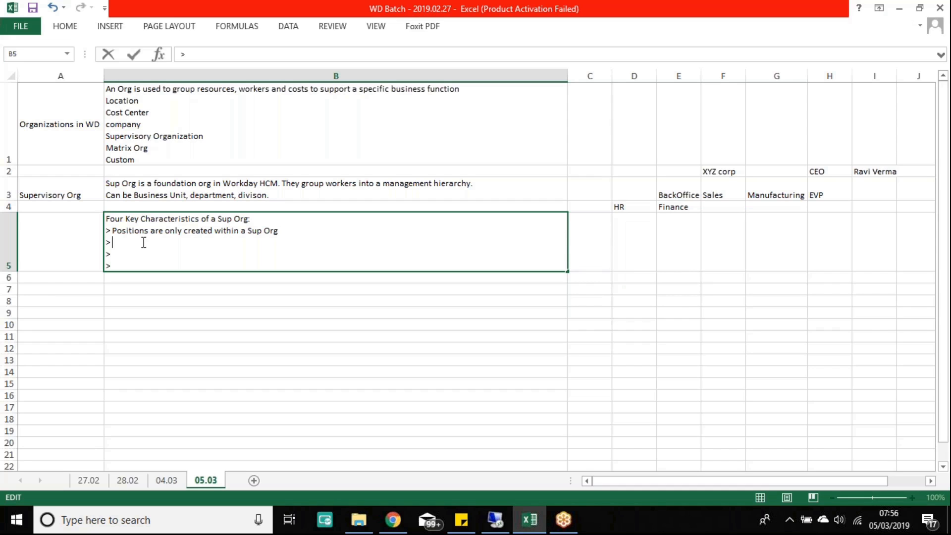
Step: Highlight Location and Cost Center in the org types list
click(781, 195)
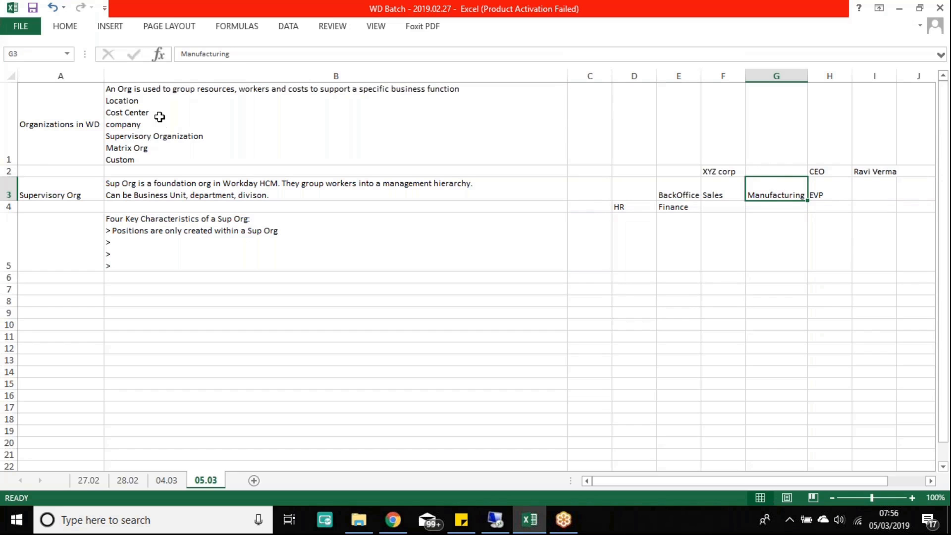
click(122, 102)
double_click(147, 100)
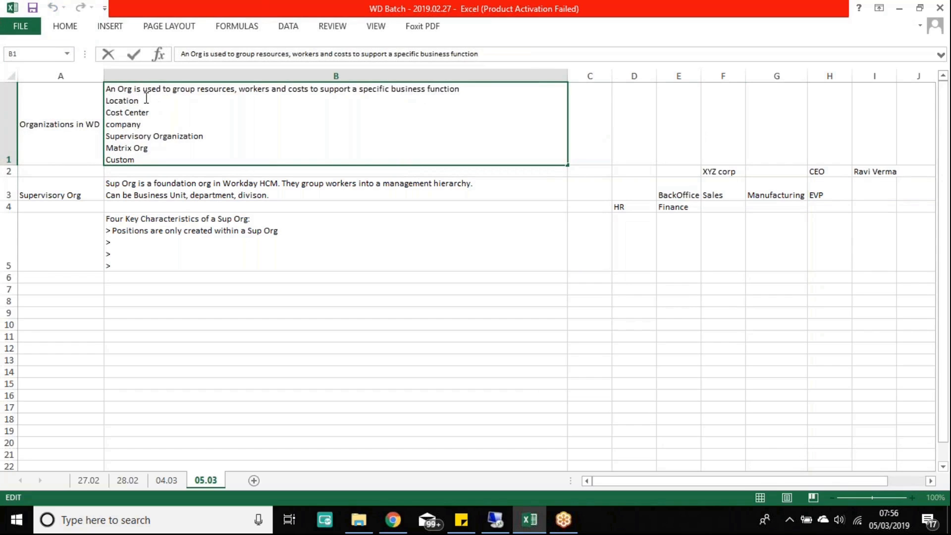
drag(147, 101, 105, 101)
drag(152, 115, 106, 113)
click(67, 135)
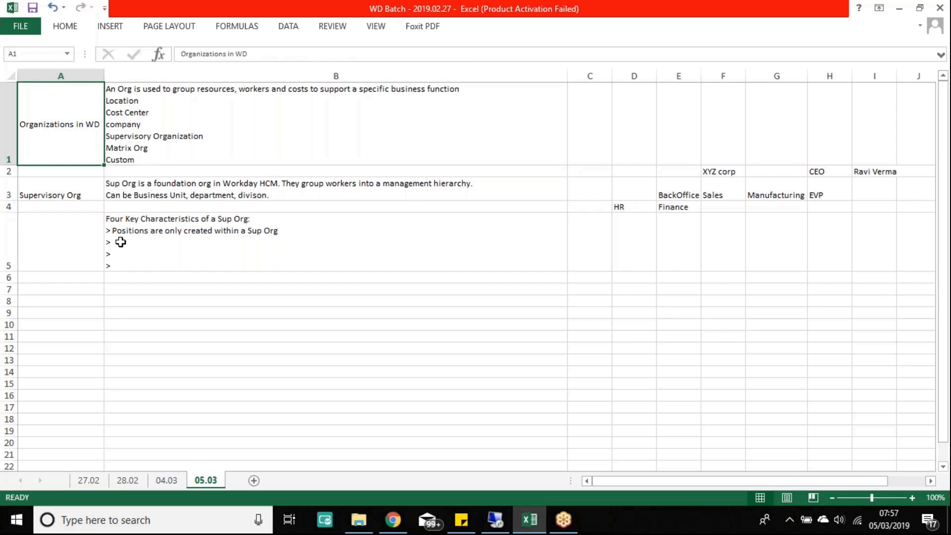
Step: Fill the second B5 bullet with "Employees must be hired/staffed into a Supervisory Org"
double_click(165, 243)
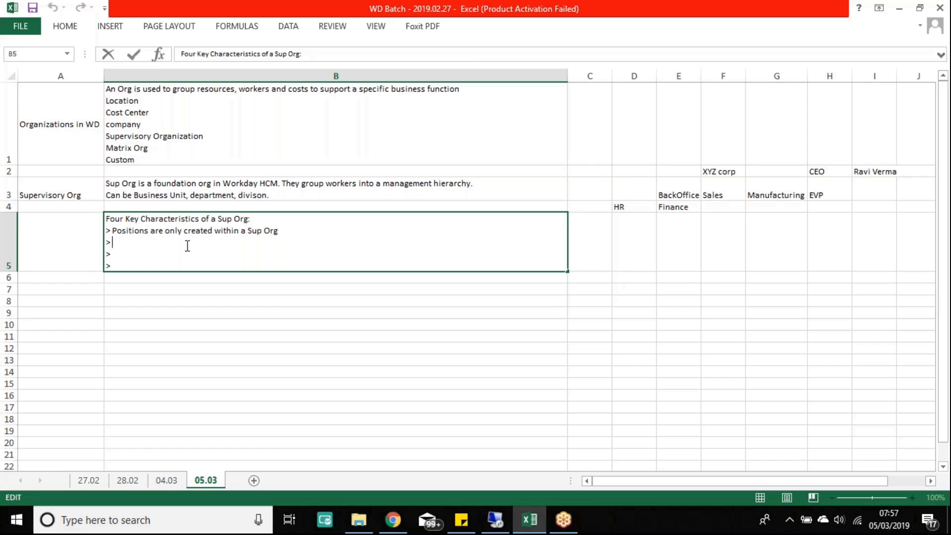
text(Employees must be hired)
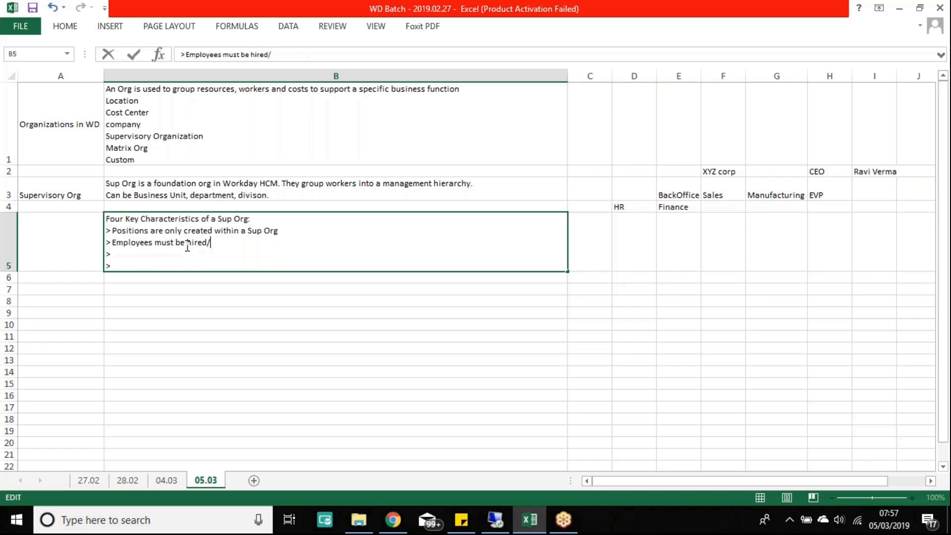
text(/staffed into a Supervisory Org)
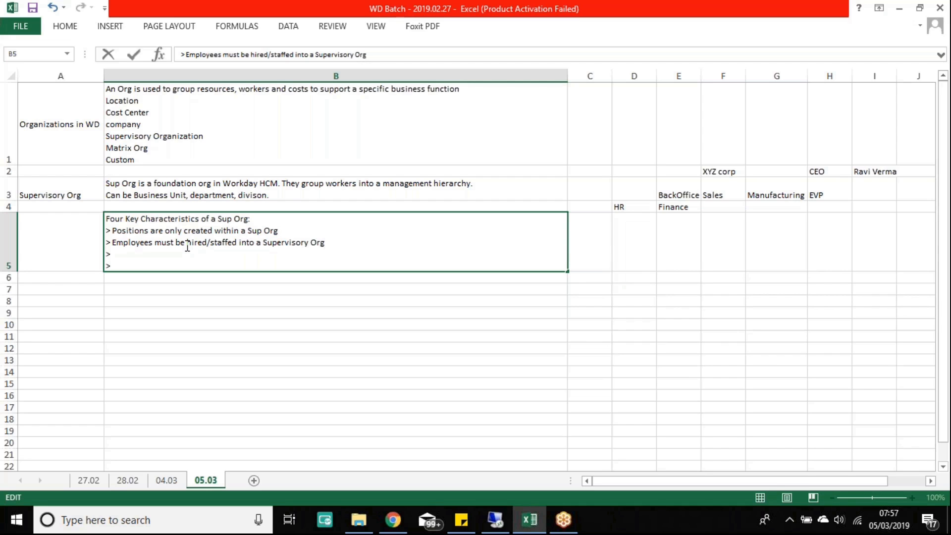
key(Return)
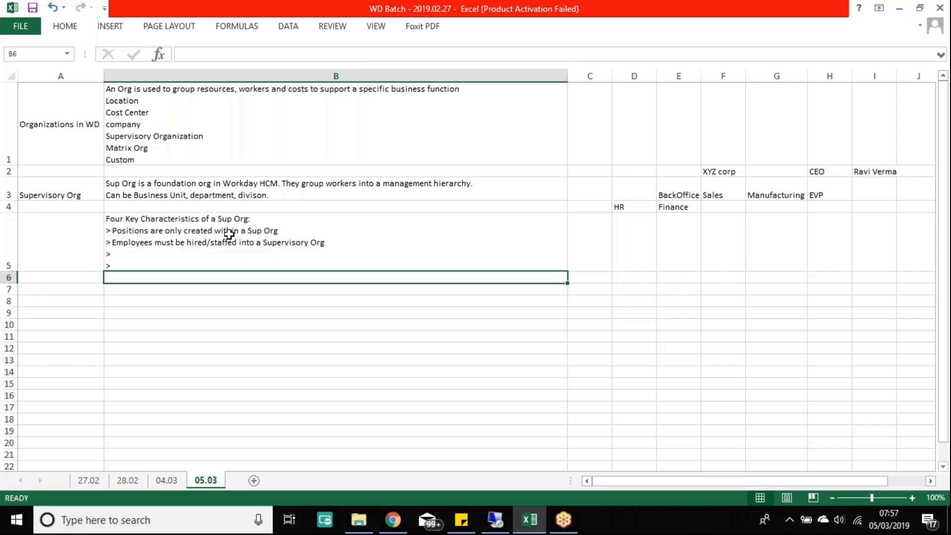
click(172, 115)
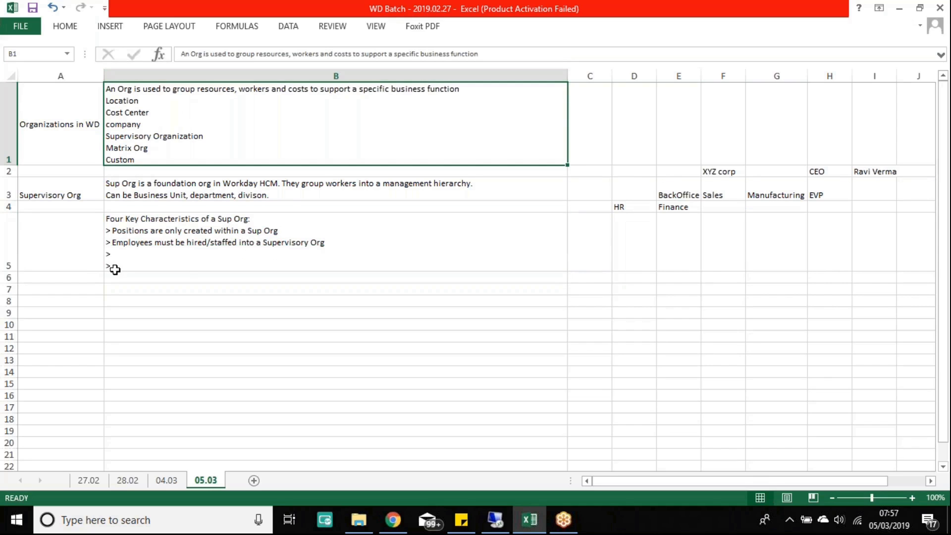
Step: Add the third bullet "Unique business processes can be assigned to a sup org" in B5
double_click(117, 254)
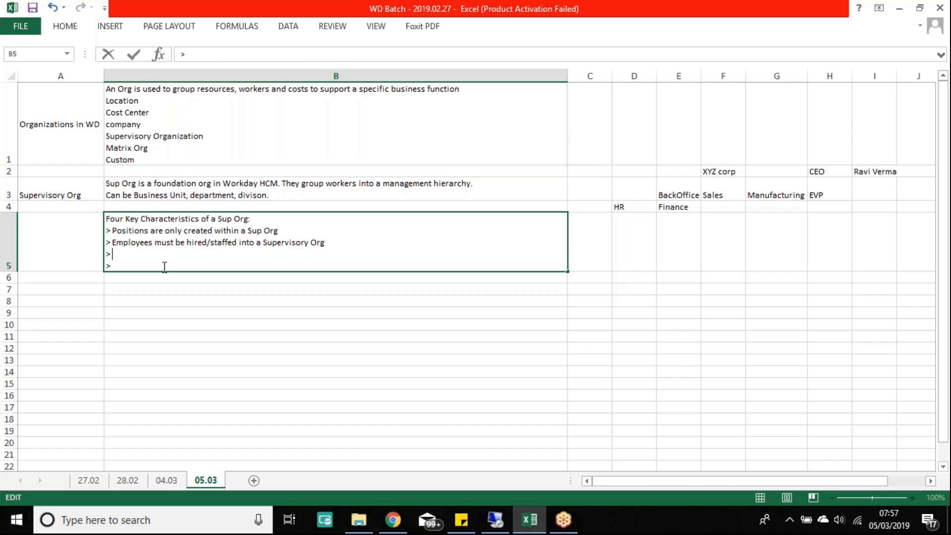
text(Unique business)
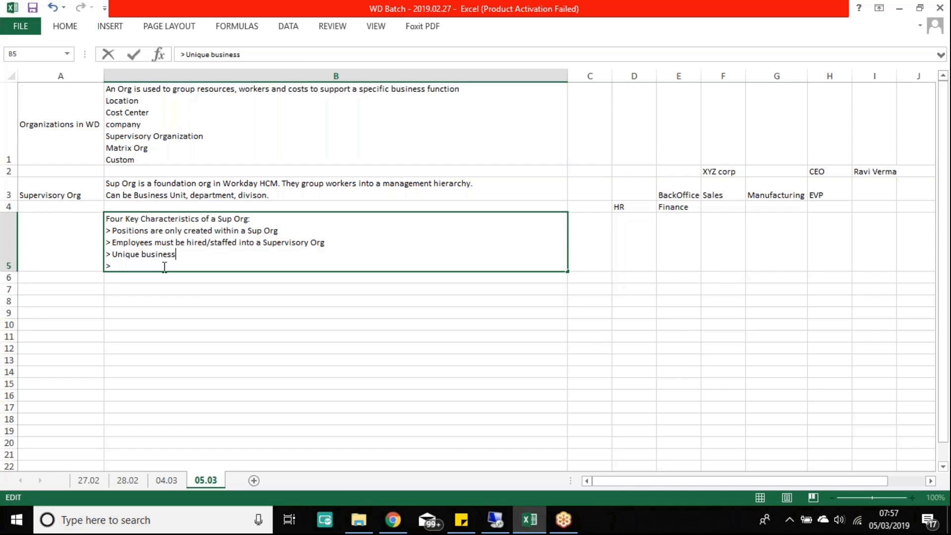
text( processes cab)
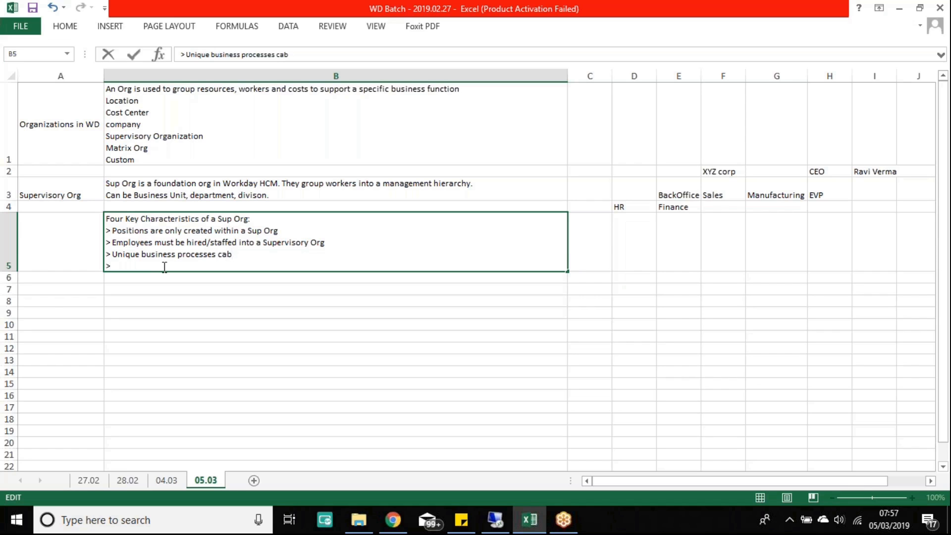
key(BackSpace)
text(n be assigned to a)
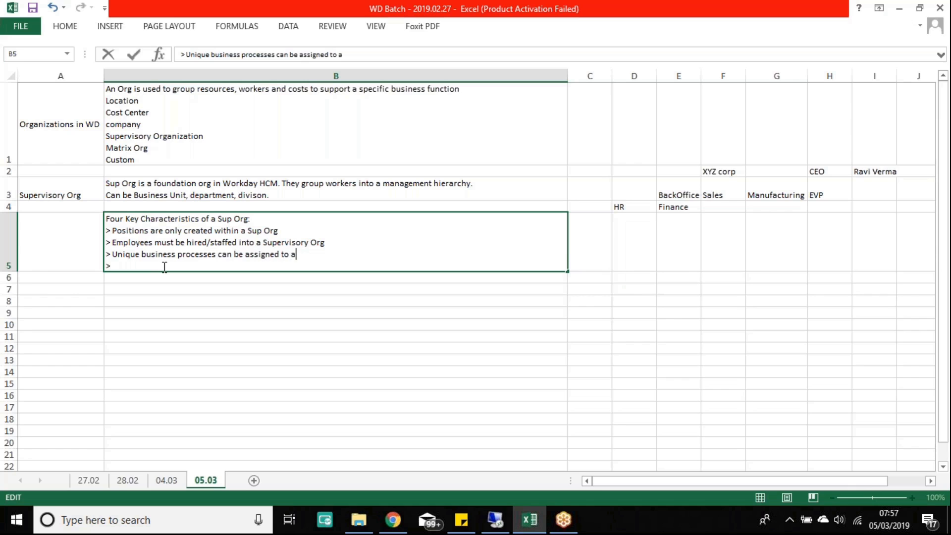
text( super)
text(rg)
key(Return)
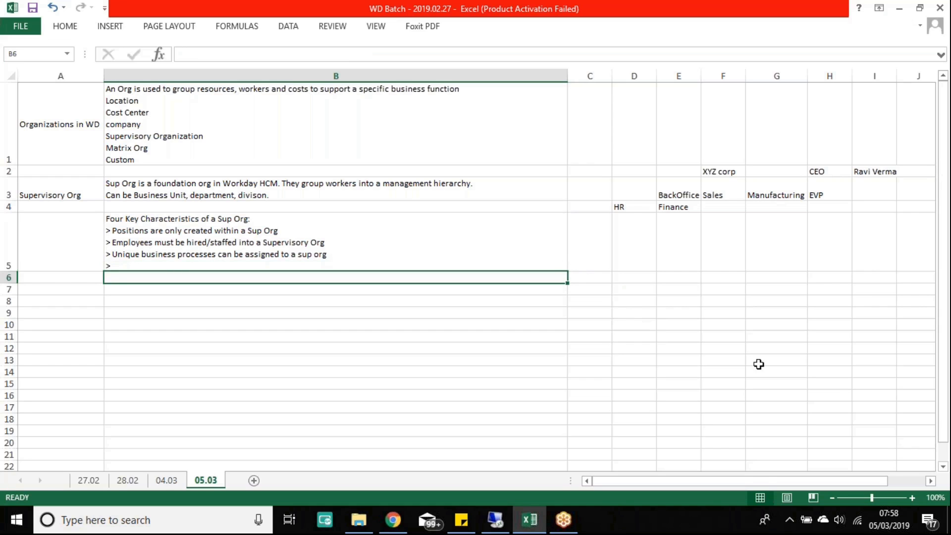
Step: Clear the CEO and EVP entries from H2:I3
click(722, 241)
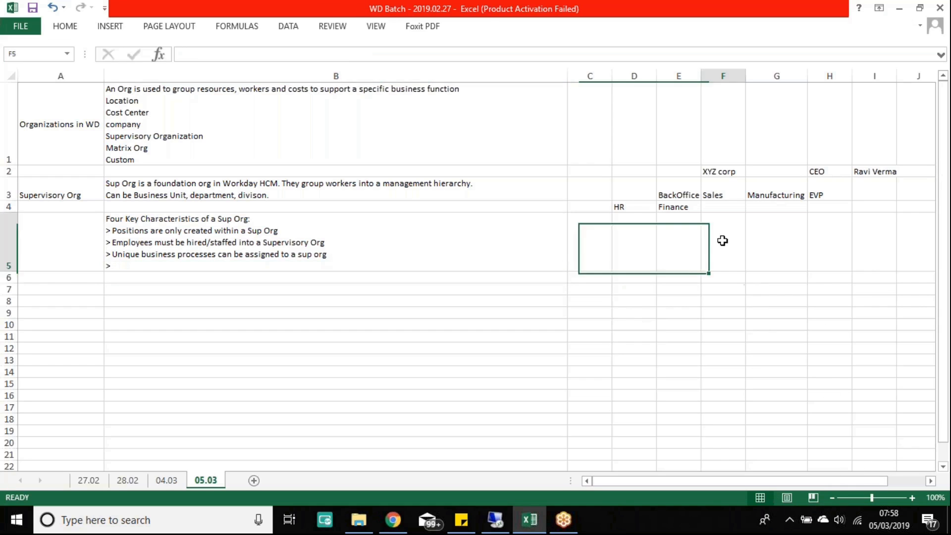
key(Right)
key(Right)
key(Right)
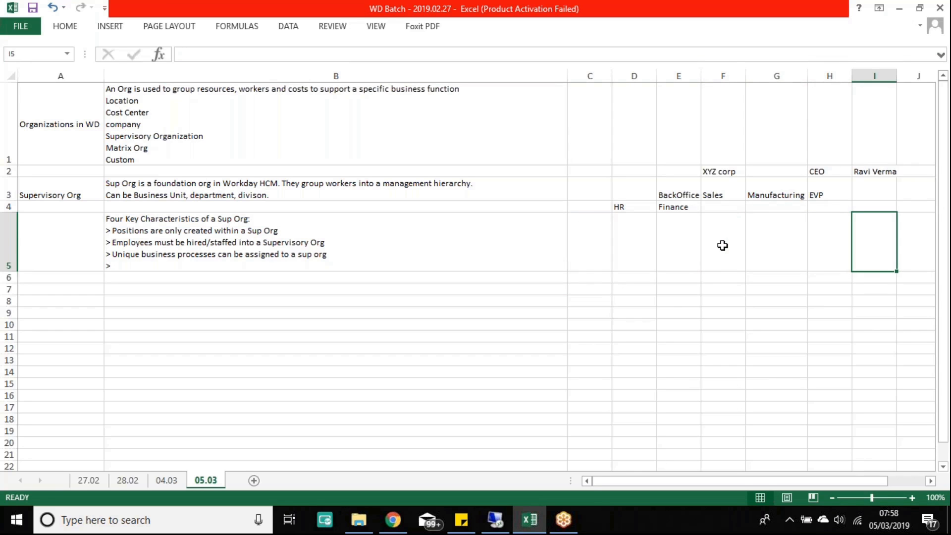
key(Right)
key(Right)
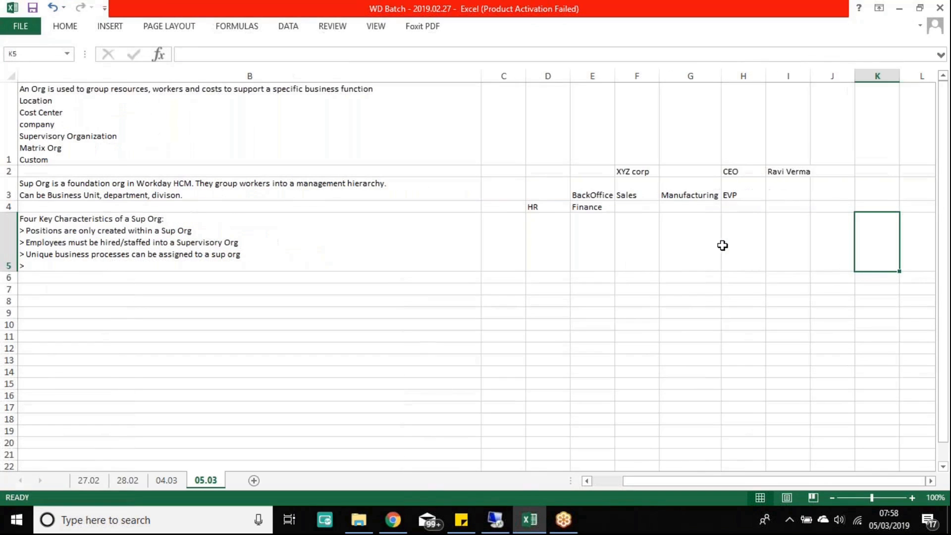
drag(727, 171, 809, 200)
key(Delete)
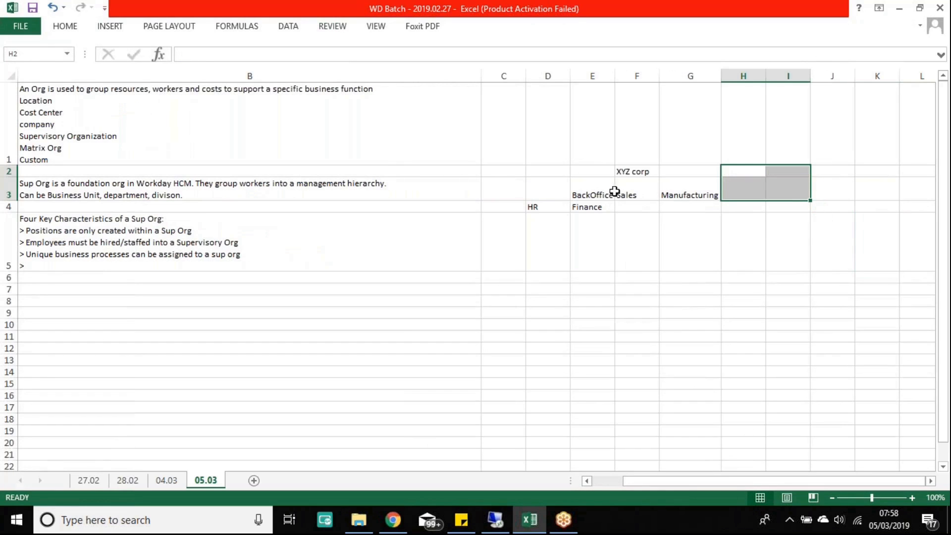
Step: Move BackOffice from E3 to D3 and Finance from E4 to C4
click(640, 171)
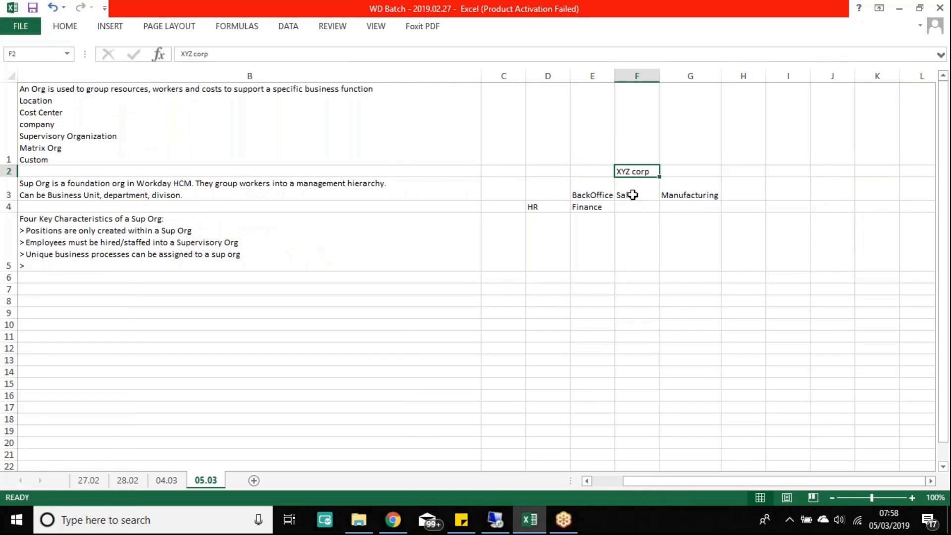
click(600, 191)
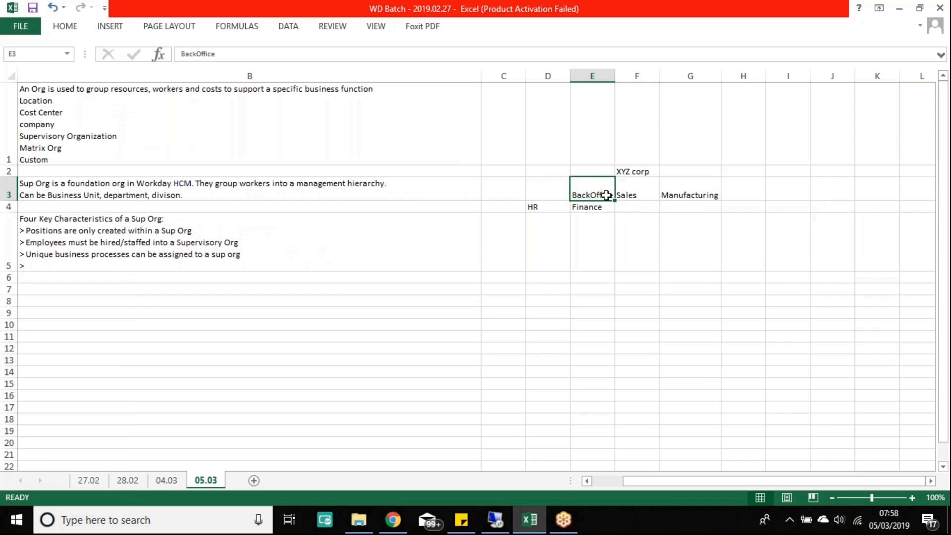
key(ctrl+x)
click(548, 189)
key(Return)
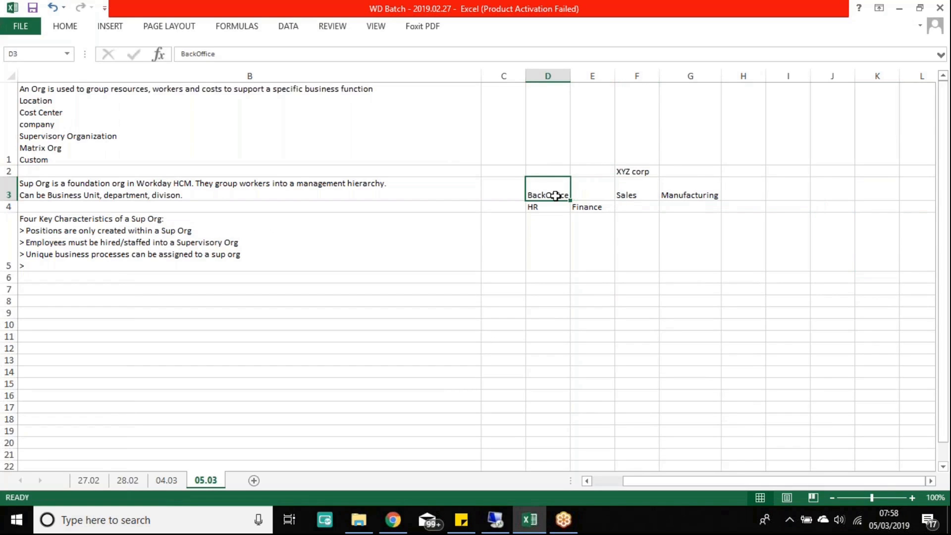
click(596, 208)
key(ctrl+x)
click(509, 212)
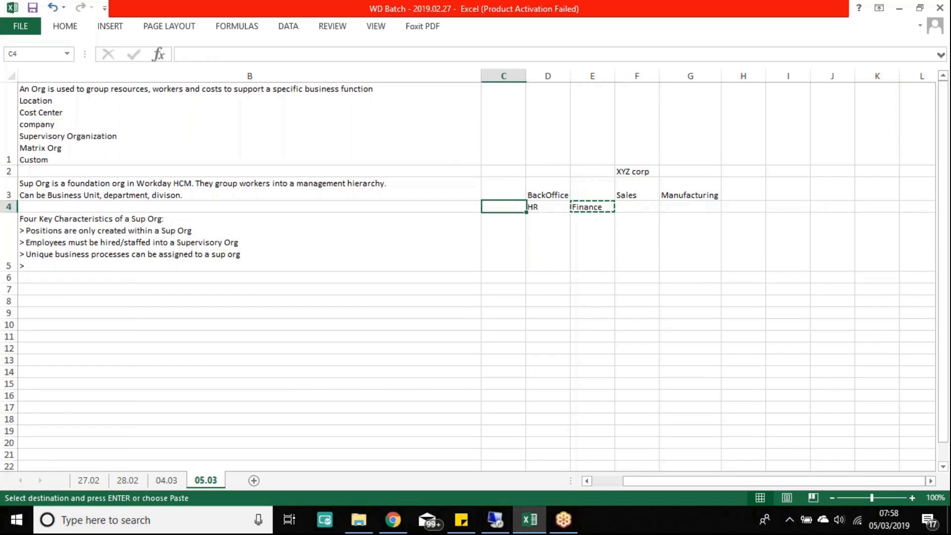
key(Return)
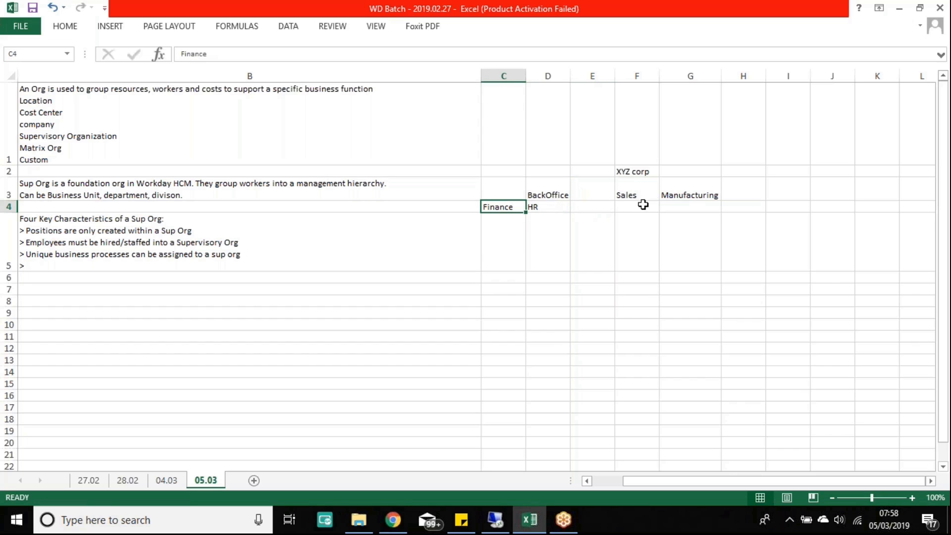
Step: Move Manufacturing from G3 to H3
click(711, 187)
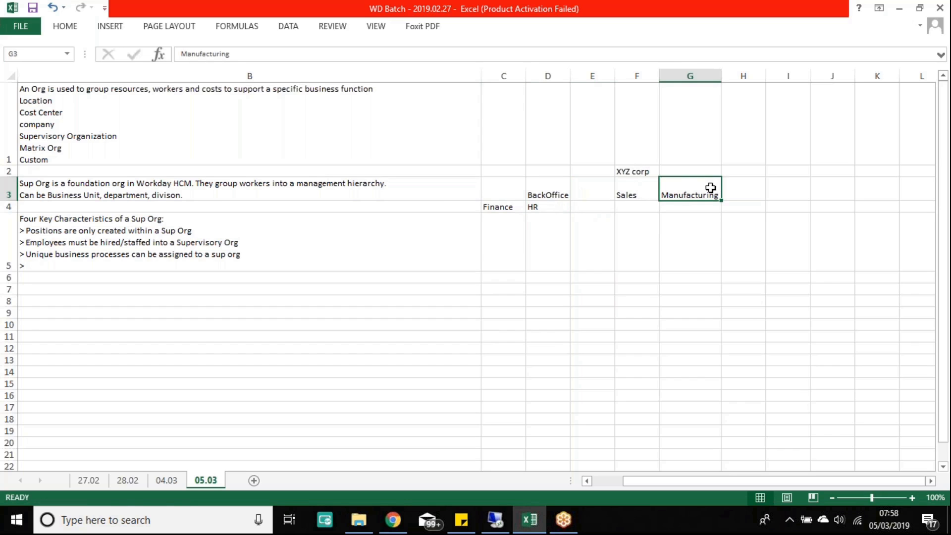
key(ctrl+x)
click(787, 194)
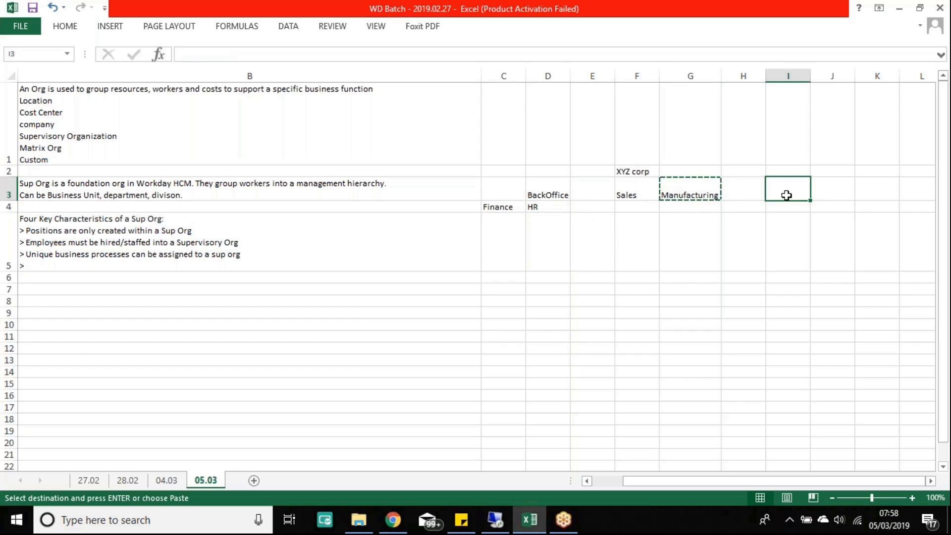
key(ctrl+v)
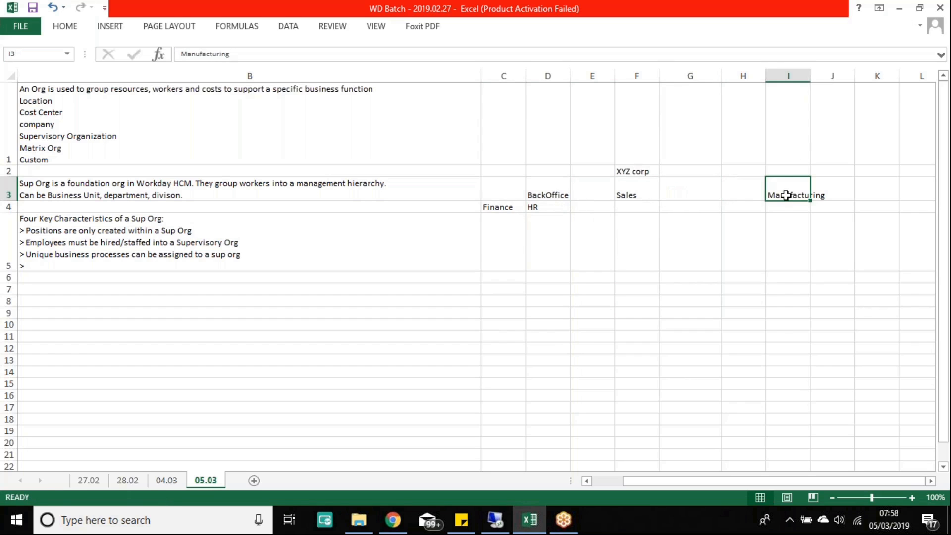
key(ctrl+x)
click(738, 194)
key(ctrl+v)
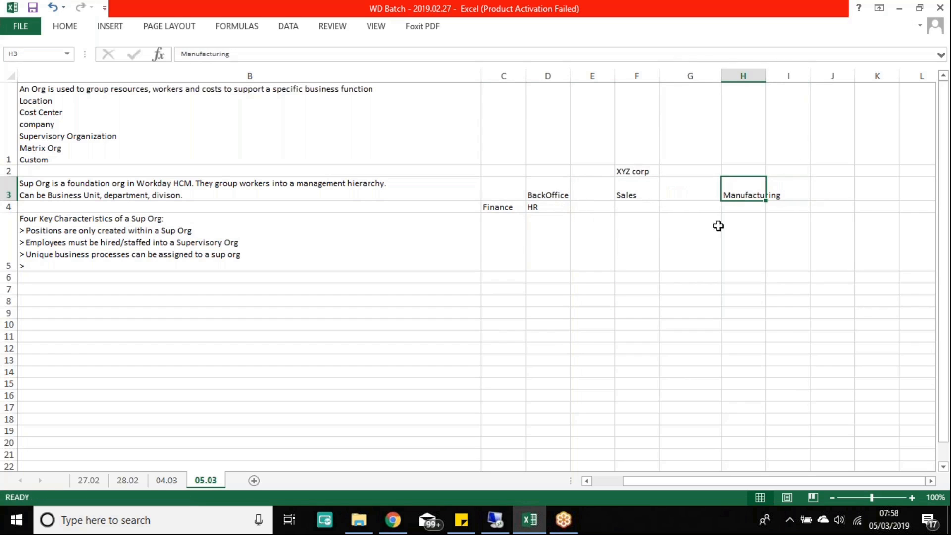
Step: AutoFit column H so 'Manufacturing' fits, then review the BackOffice, Finance/HR and Sales–Manufacturing cells
double_click(766, 70)
drag(544, 198, 767, 186)
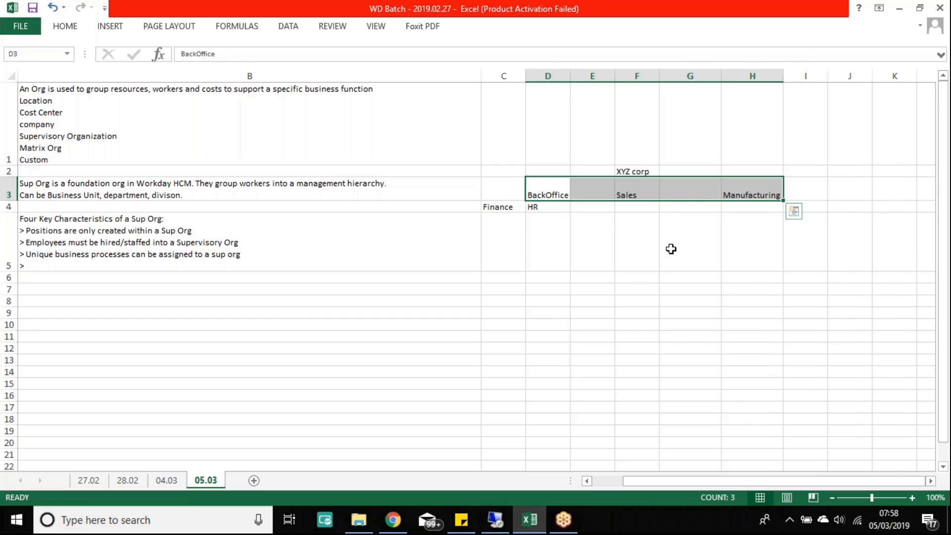
drag(489, 208, 552, 218)
click(545, 207)
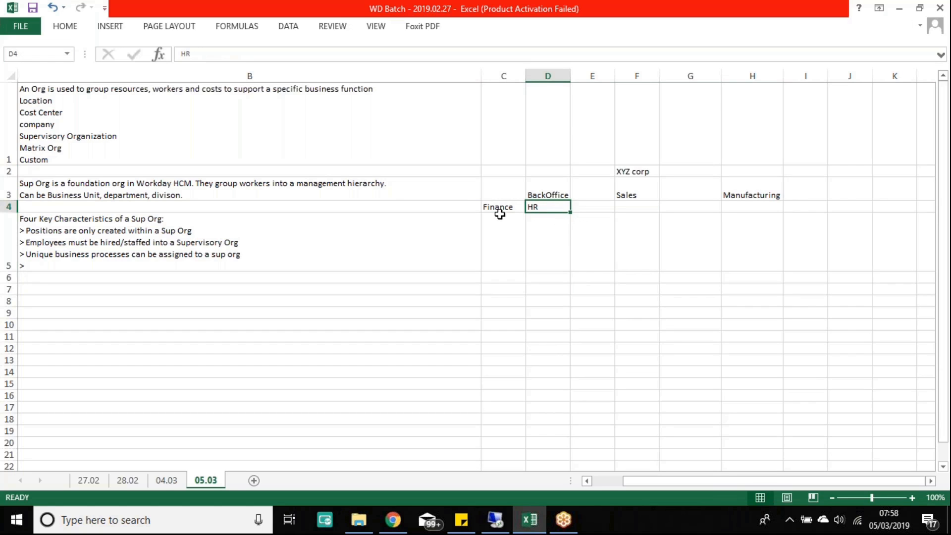
drag(496, 207, 540, 229)
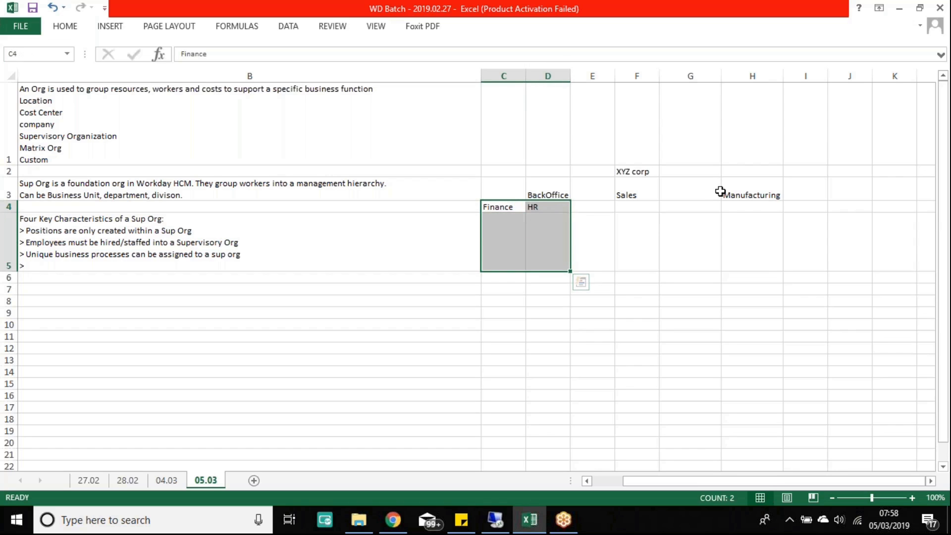
double_click(503, 221)
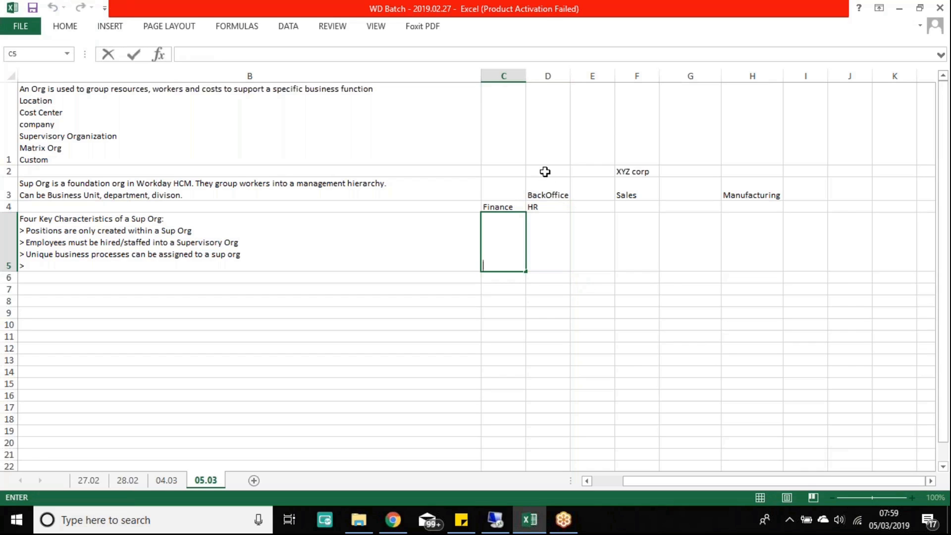
mouse_move(491, 187)
mouse_down()
mouse_move(554, 210)
mouse_move(555, 223)
mouse_up()
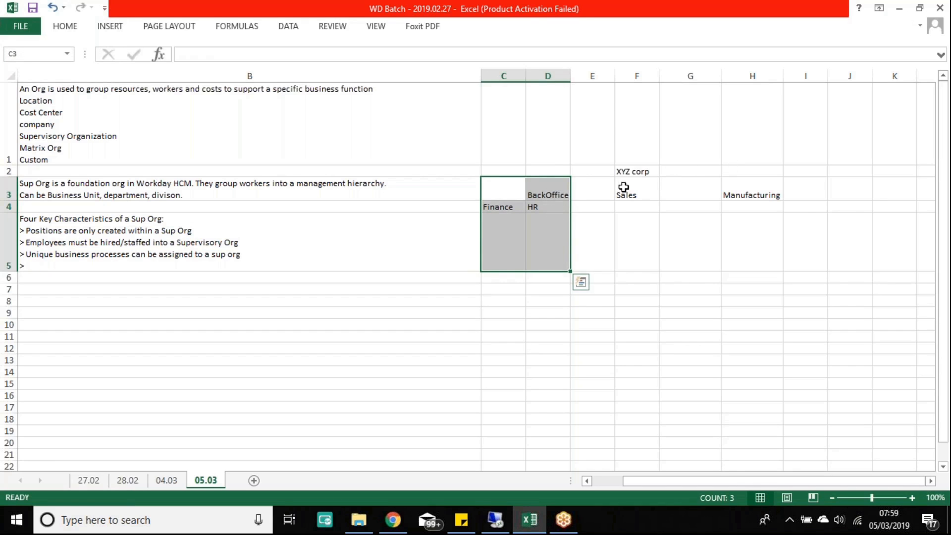
drag(621, 185, 777, 195)
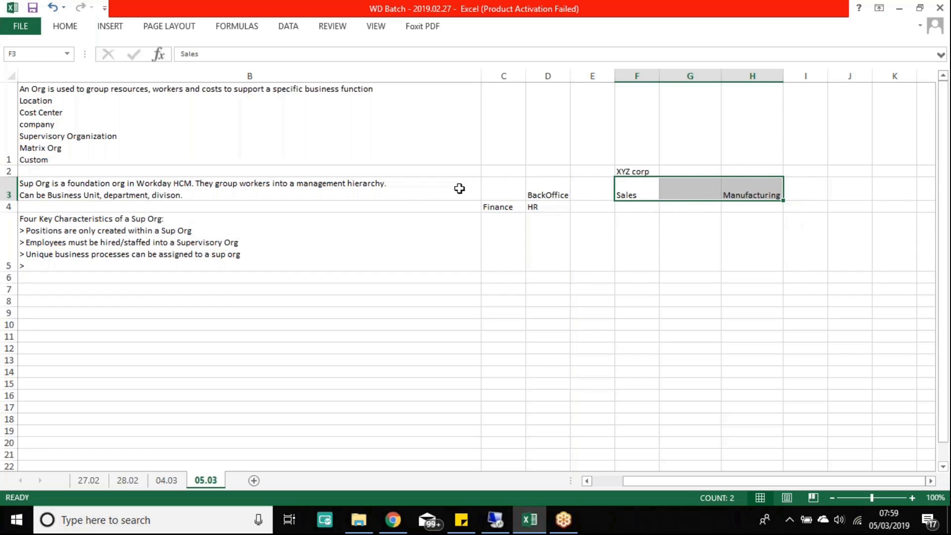
Step: Enter 'Background check' in row 5 under Finance
click(549, 232)
drag(494, 232, 547, 231)
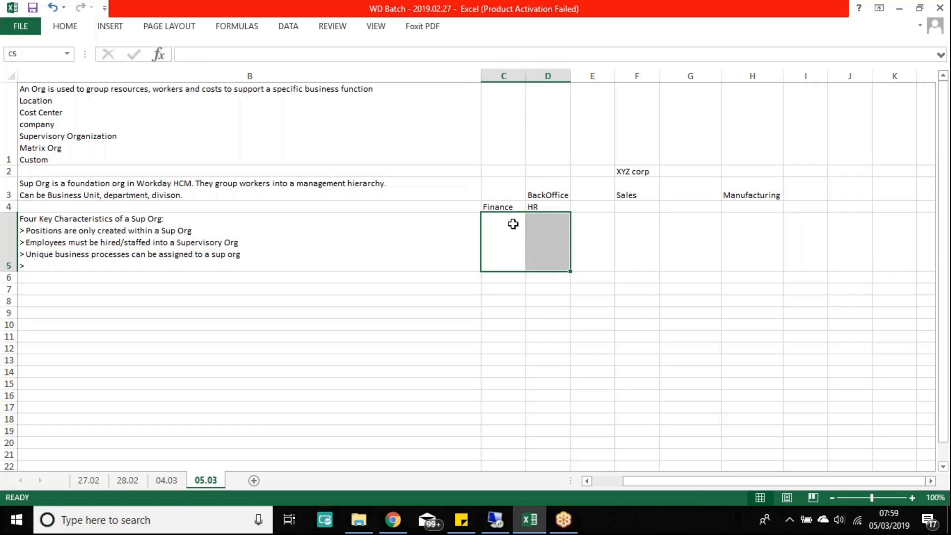
text(Background che)
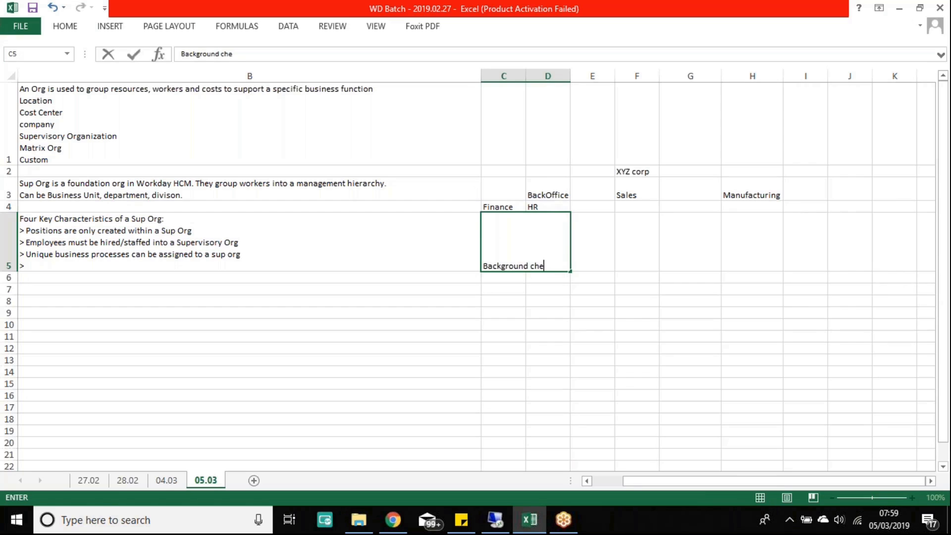
key(Return)
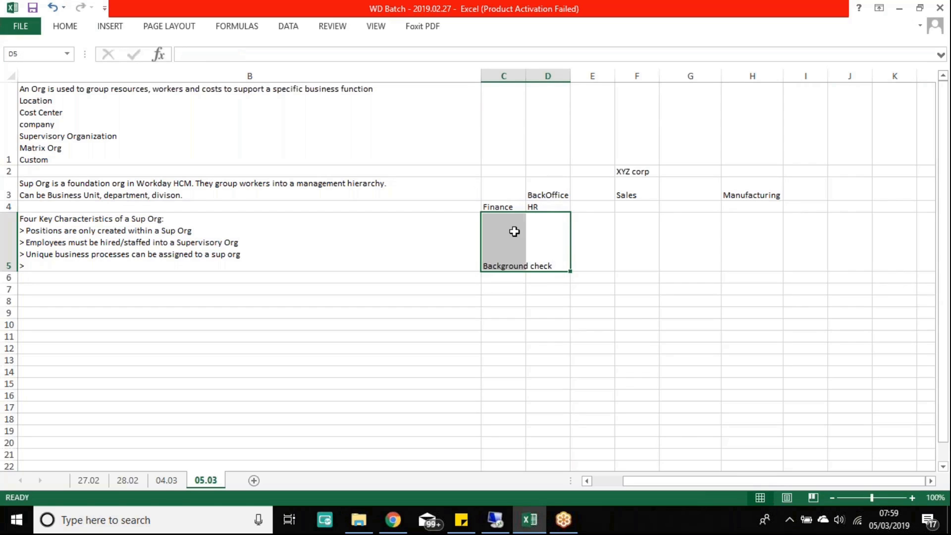
click(527, 287)
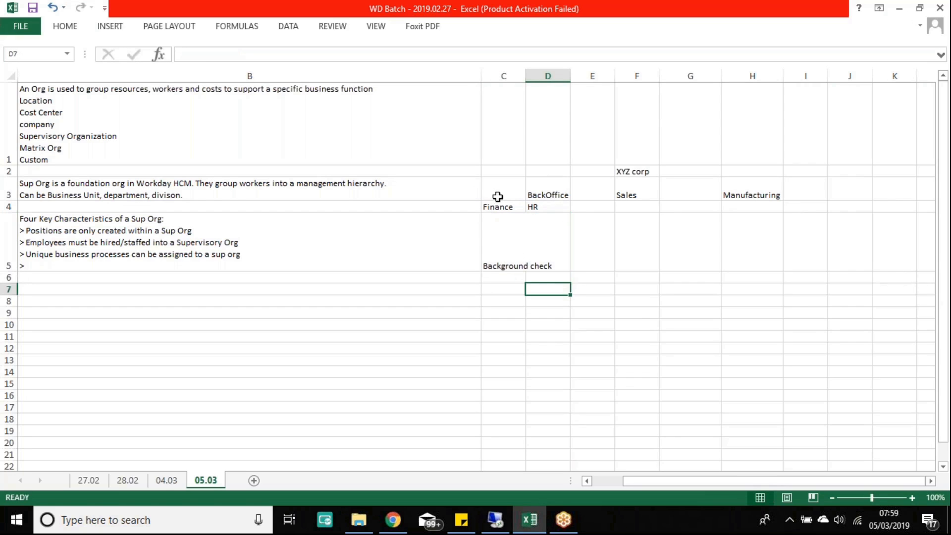
Step: Enter 'Drug Test' in cell G5 under Sales
drag(497, 196, 558, 195)
drag(629, 196, 768, 194)
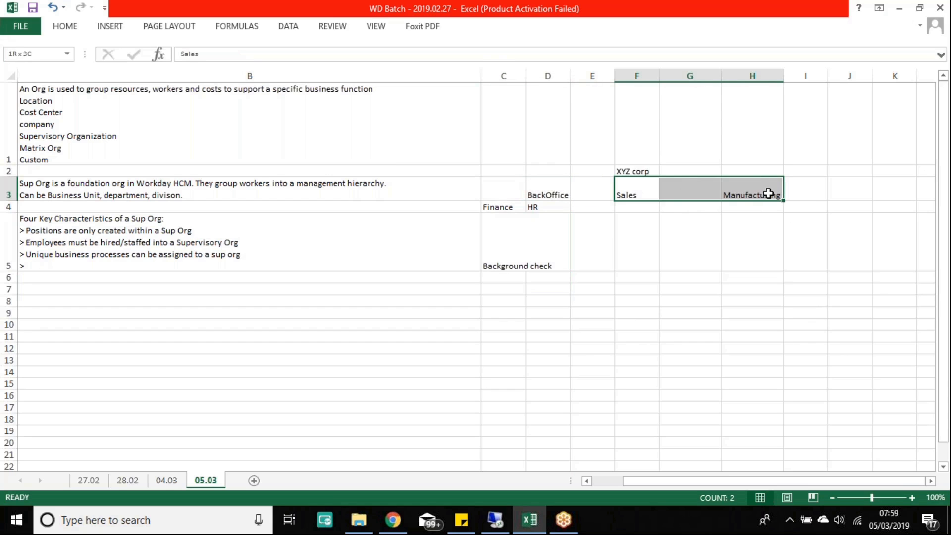
click(682, 240)
text(Drug Test)
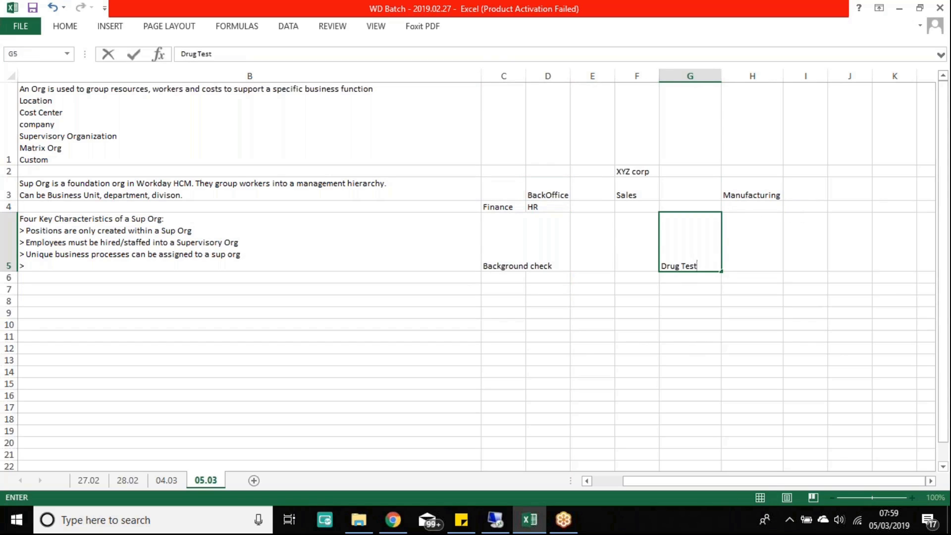
key(Return)
drag(692, 242, 794, 241)
click(750, 243)
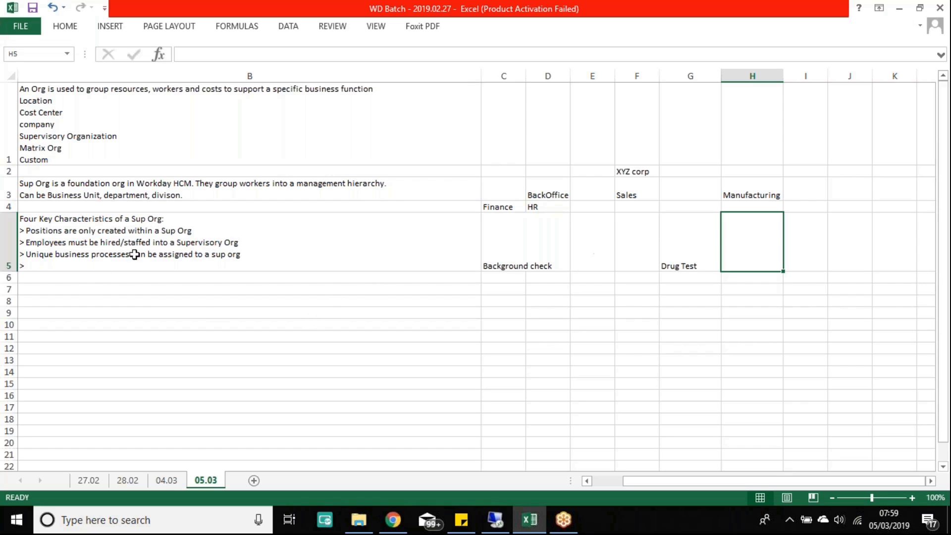
click(255, 248)
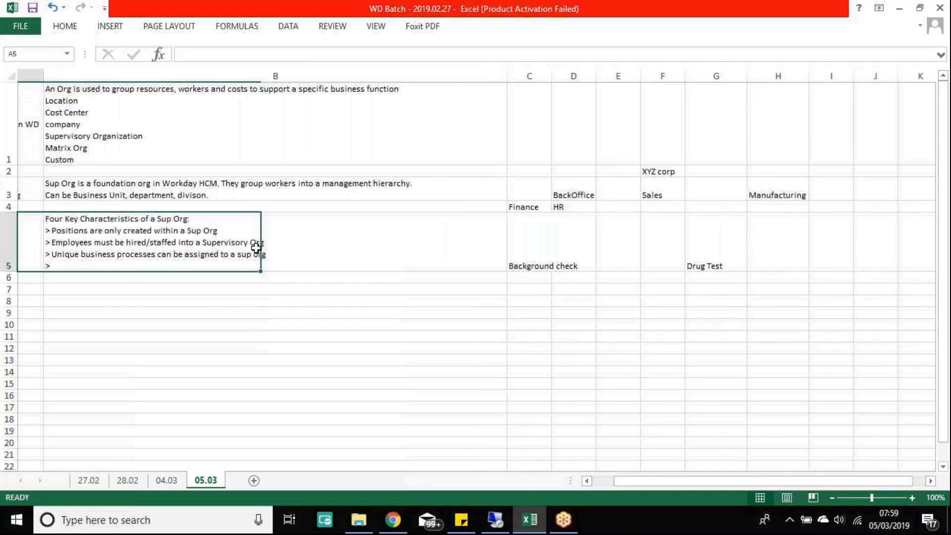
click(255, 248)
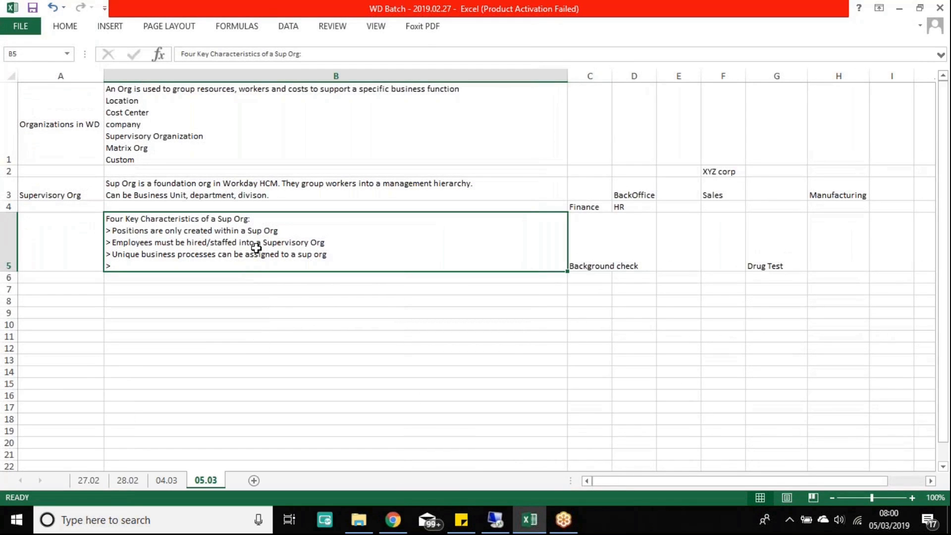
key(Right)
key(Right)
key(Right)
key(Right)
key(Right)
key(Right)
key(Right)
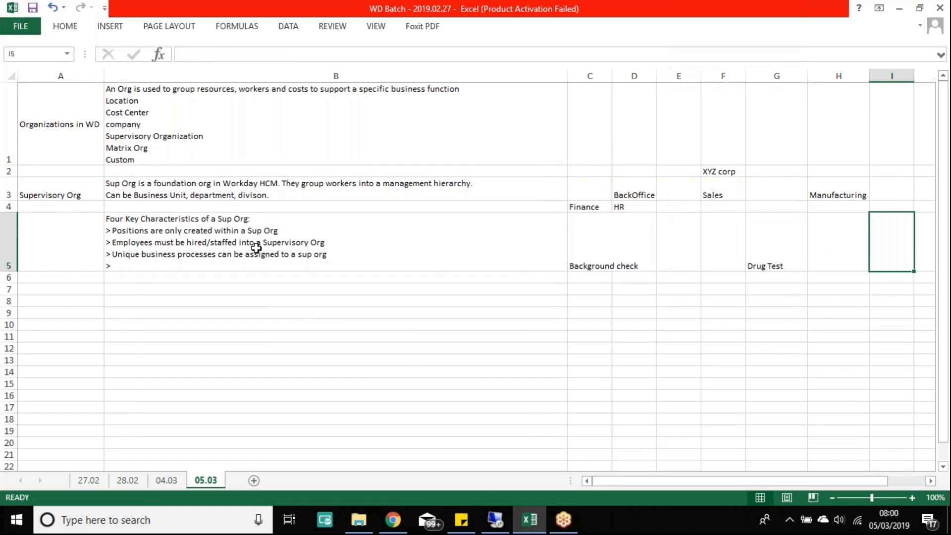
key(Right)
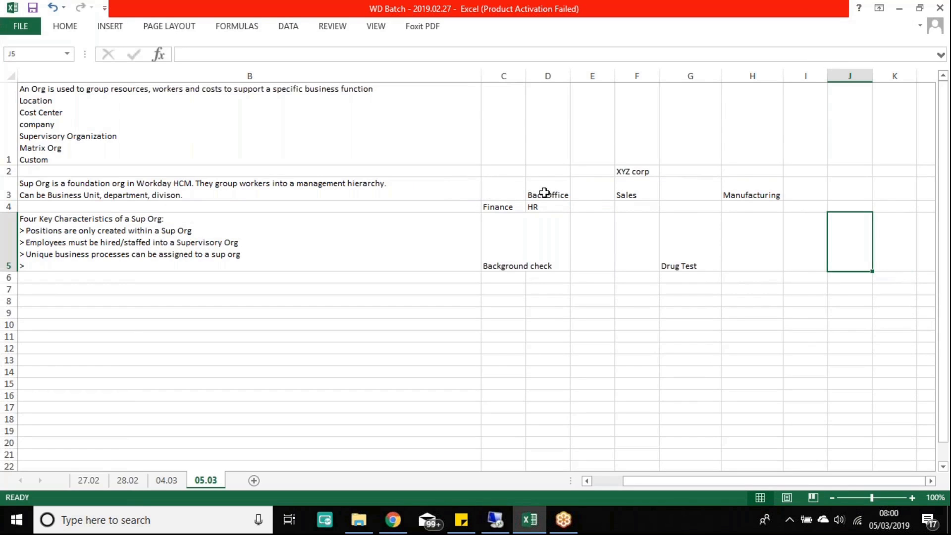
click(500, 205)
drag(543, 185, 499, 274)
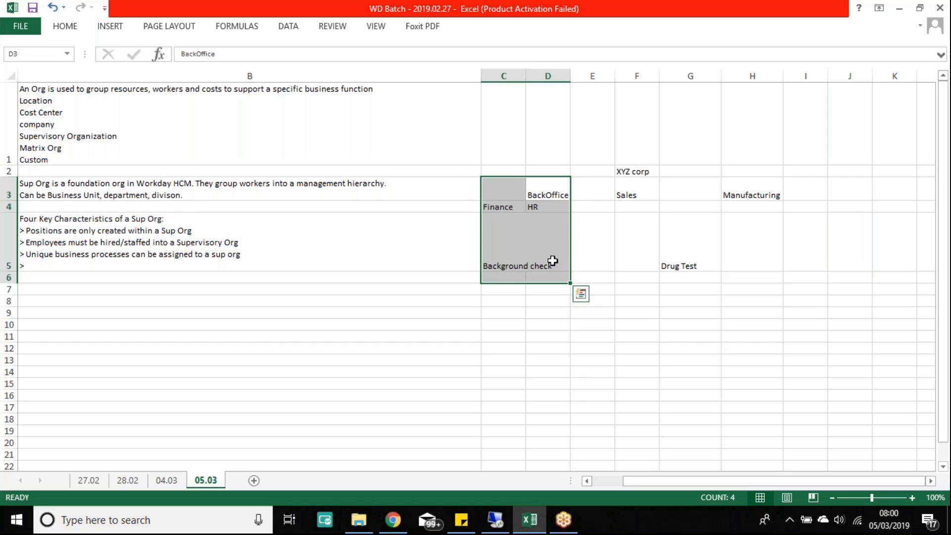
drag(498, 234, 548, 240)
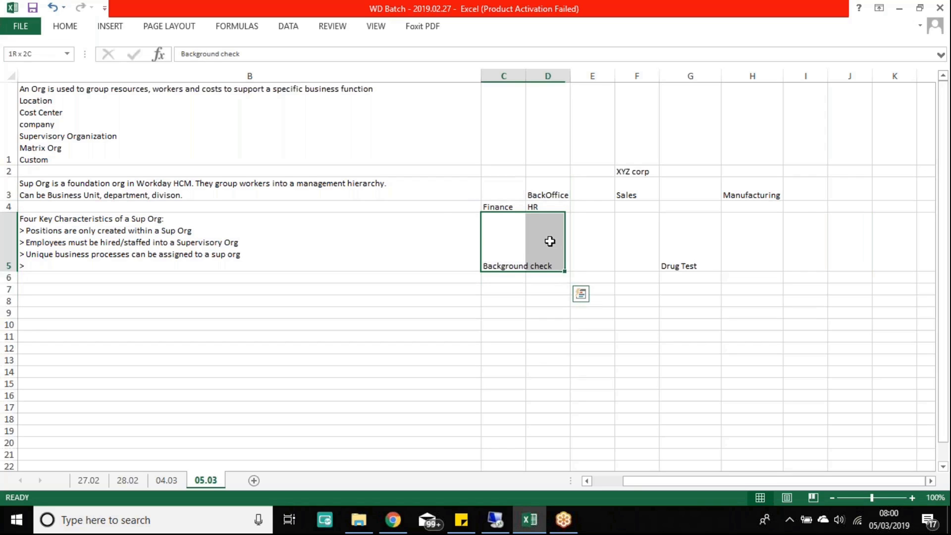
click(708, 258)
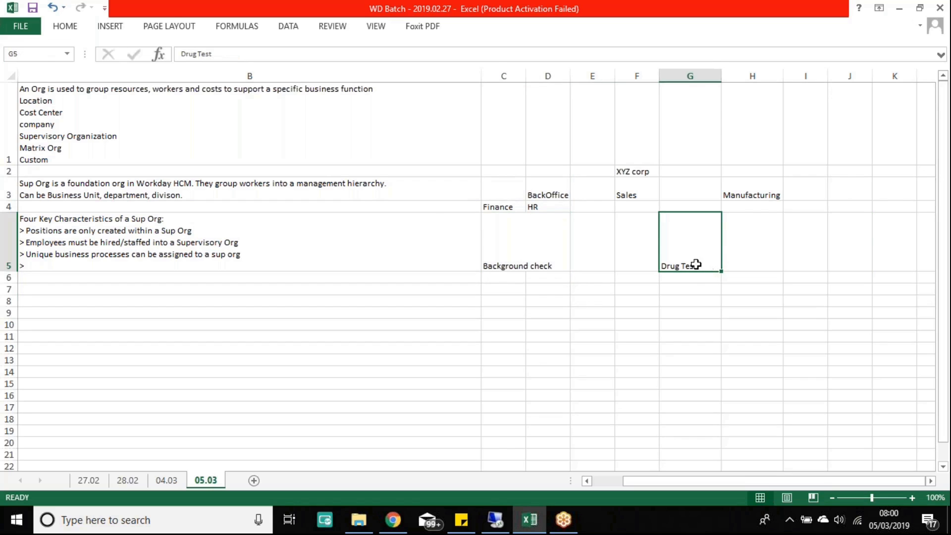
drag(627, 190, 758, 194)
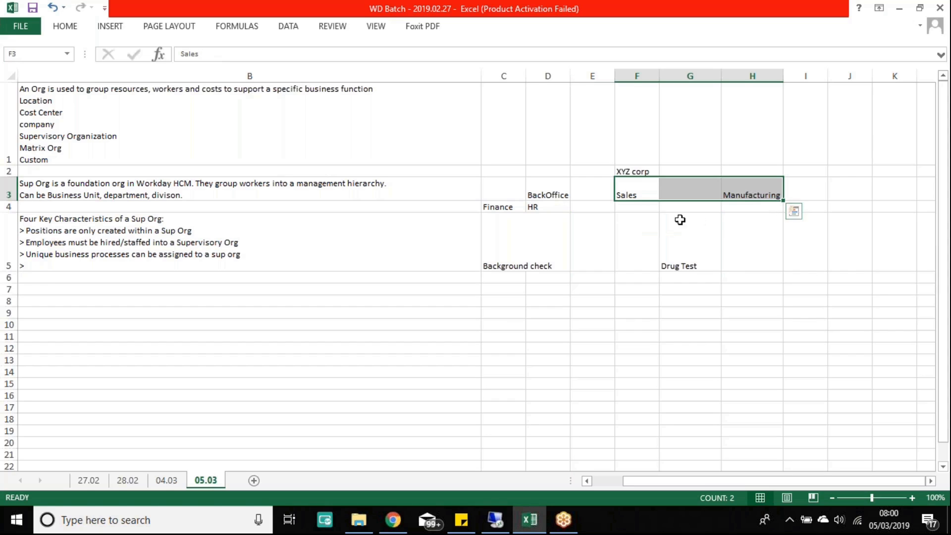
drag(631, 193, 765, 192)
drag(504, 260, 556, 268)
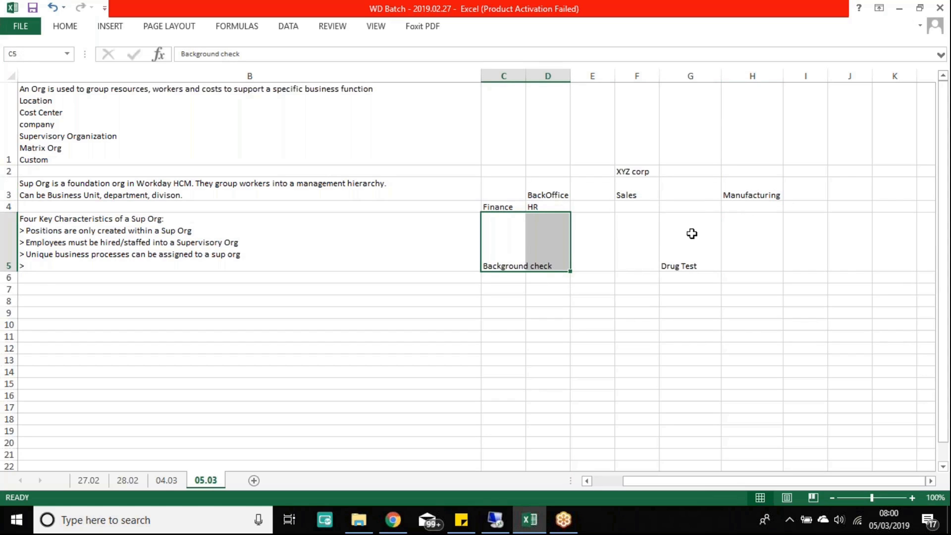
drag(643, 246, 705, 264)
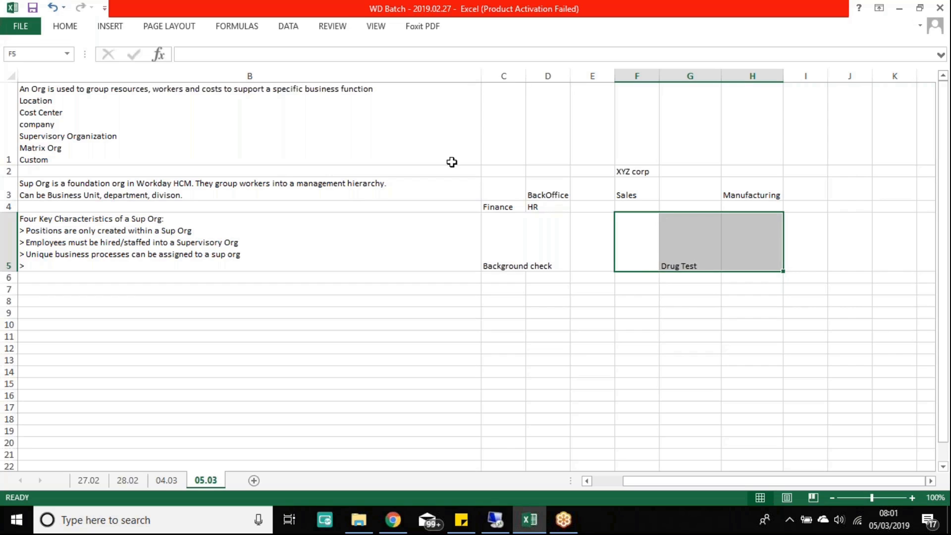
drag(514, 188, 560, 185)
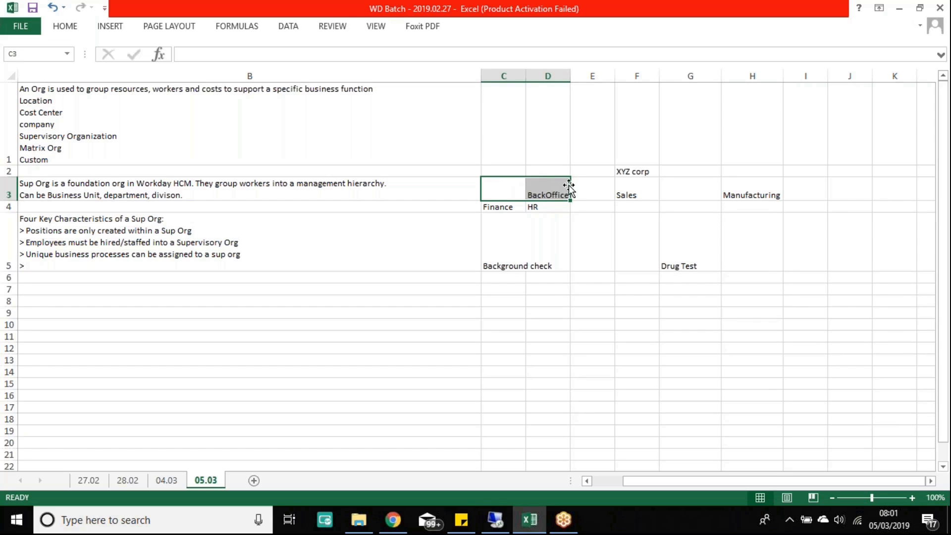
click(548, 188)
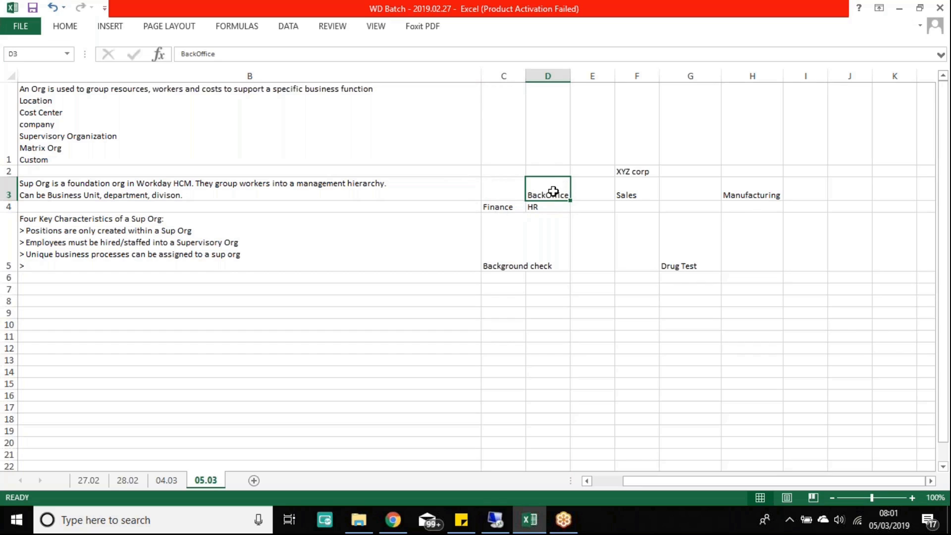
drag(495, 208, 558, 350)
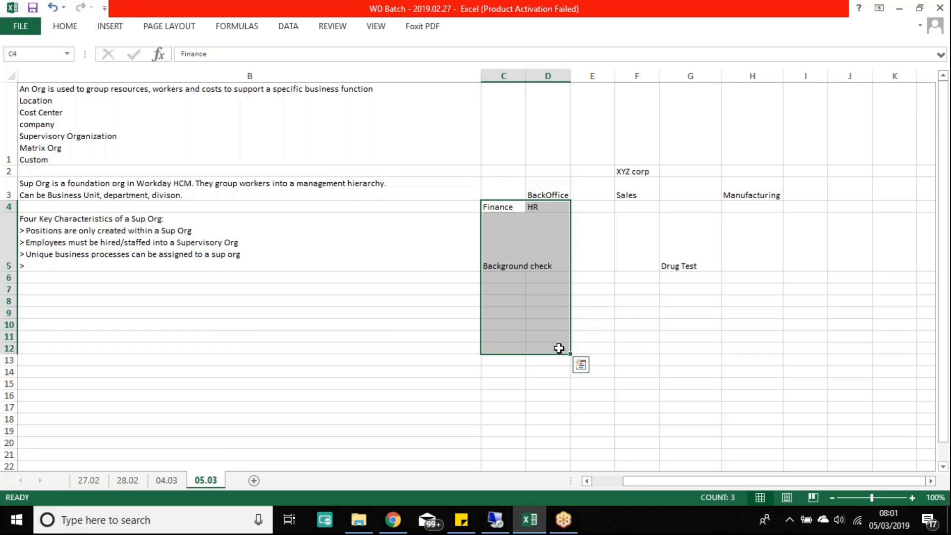
click(557, 194)
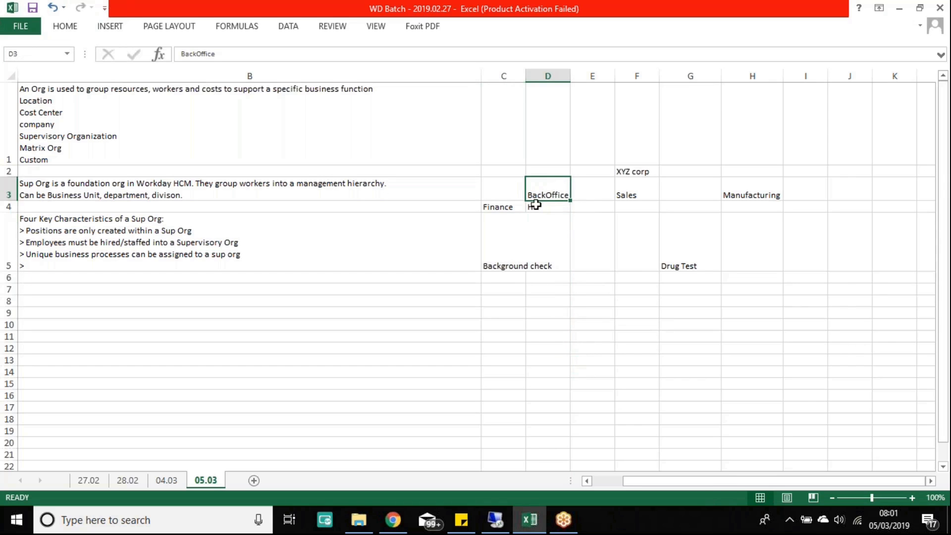
drag(483, 187, 550, 374)
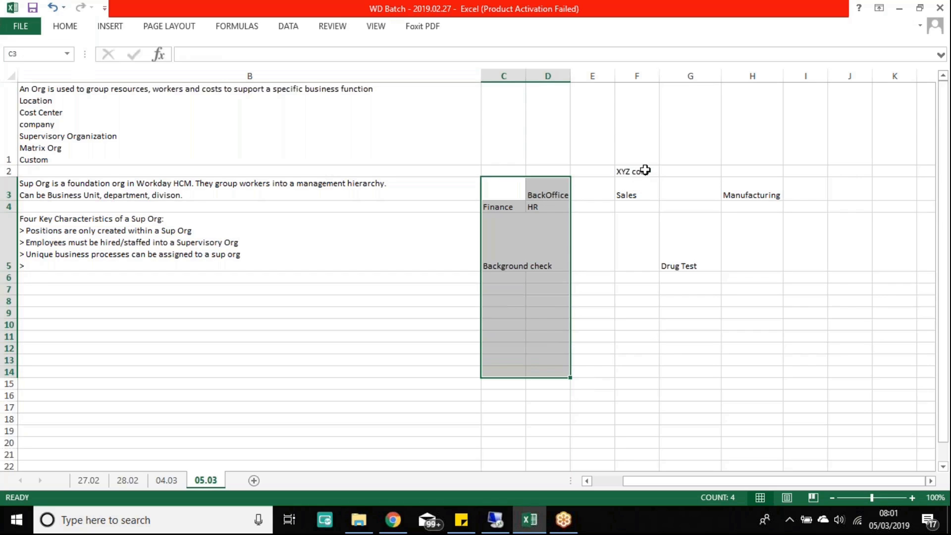
click(645, 170)
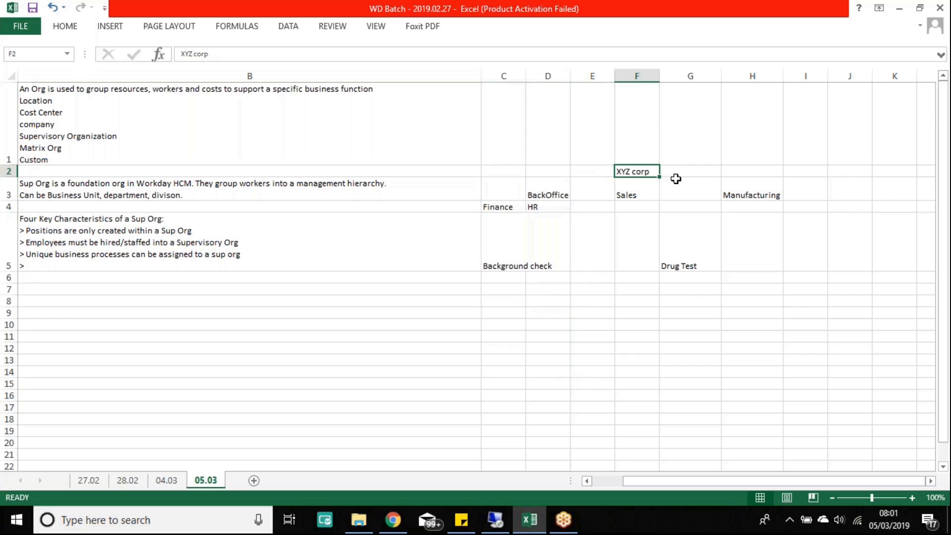
click(544, 186)
click(639, 170)
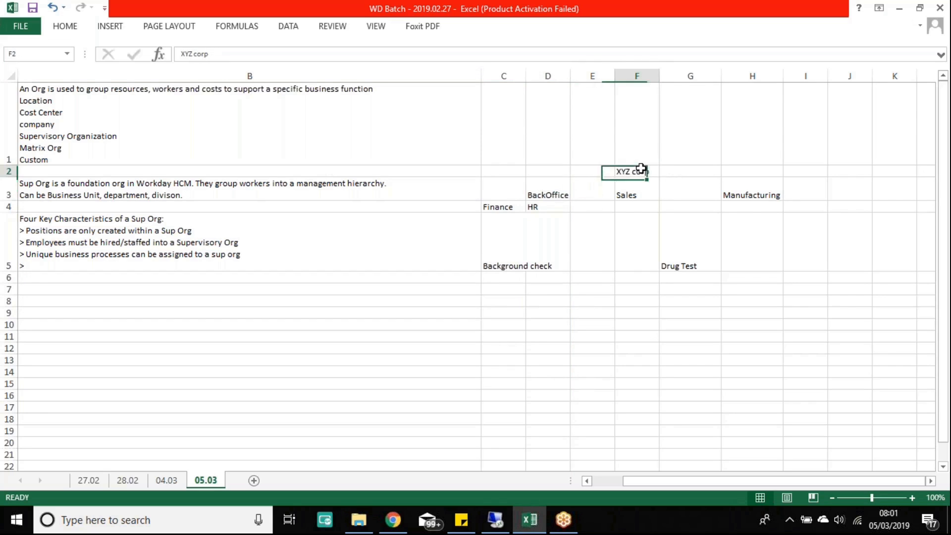
drag(532, 190, 741, 193)
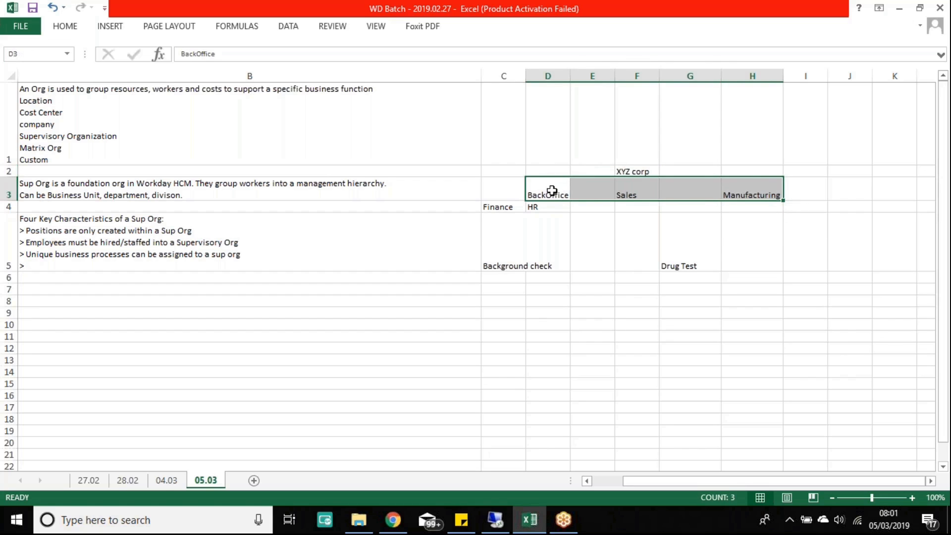
drag(555, 188, 745, 190)
click(638, 170)
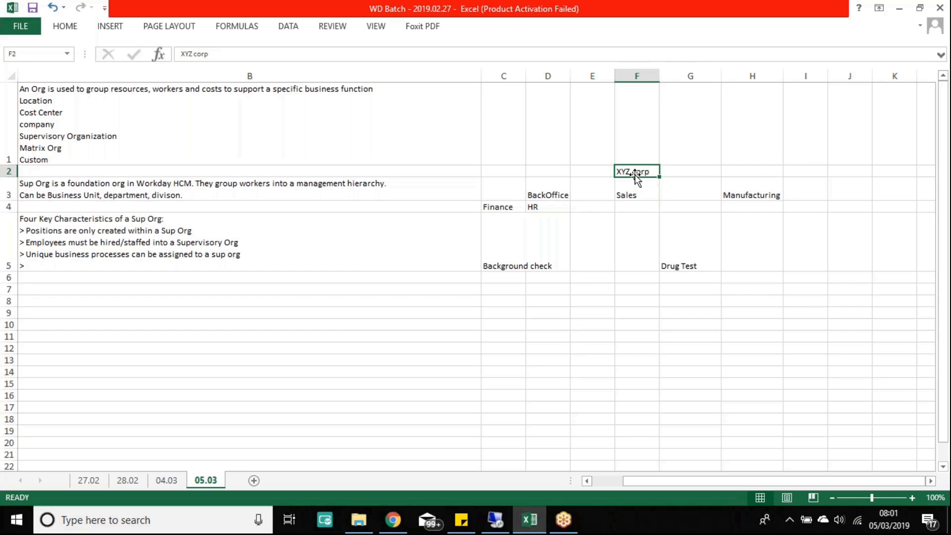
drag(535, 187, 743, 190)
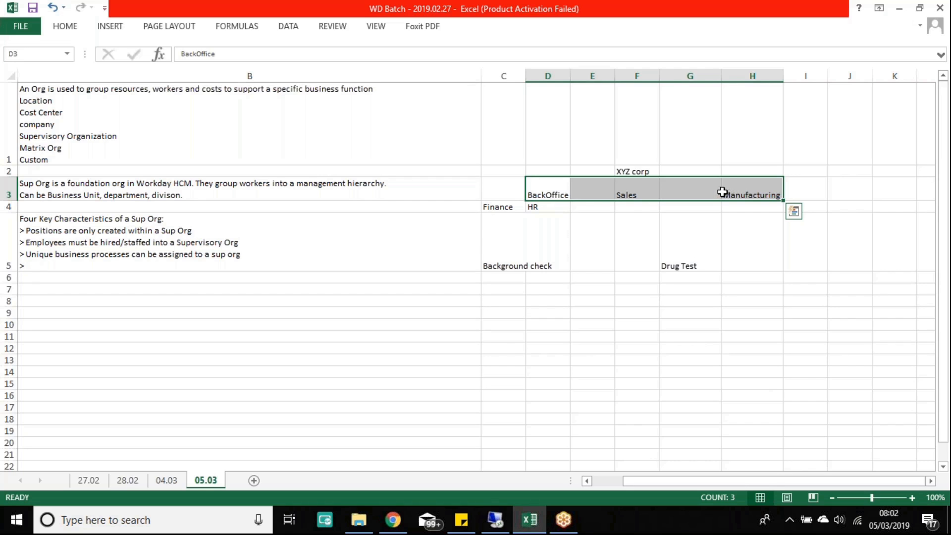
click(692, 171)
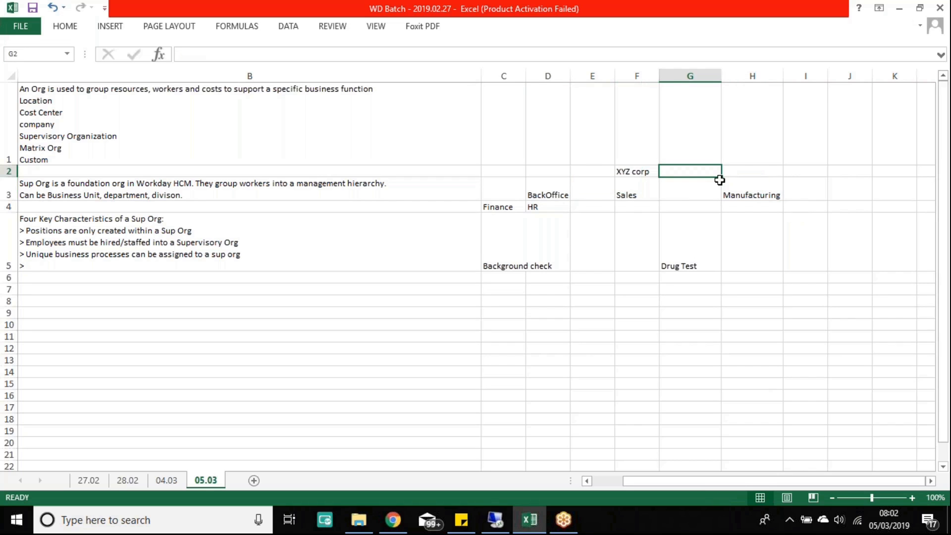
Step: Label G2 'Hire BP' beside XYZ corp
text(Hire BP)
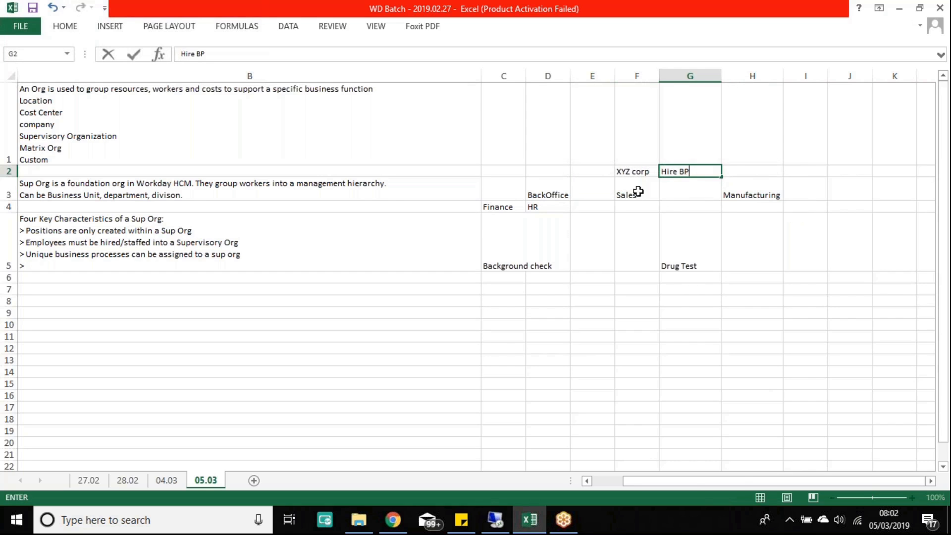
click(629, 172)
drag(541, 192, 752, 184)
Step: Label C3 'BO Hire Bp' beside BackOffice
drag(493, 189, 777, 313)
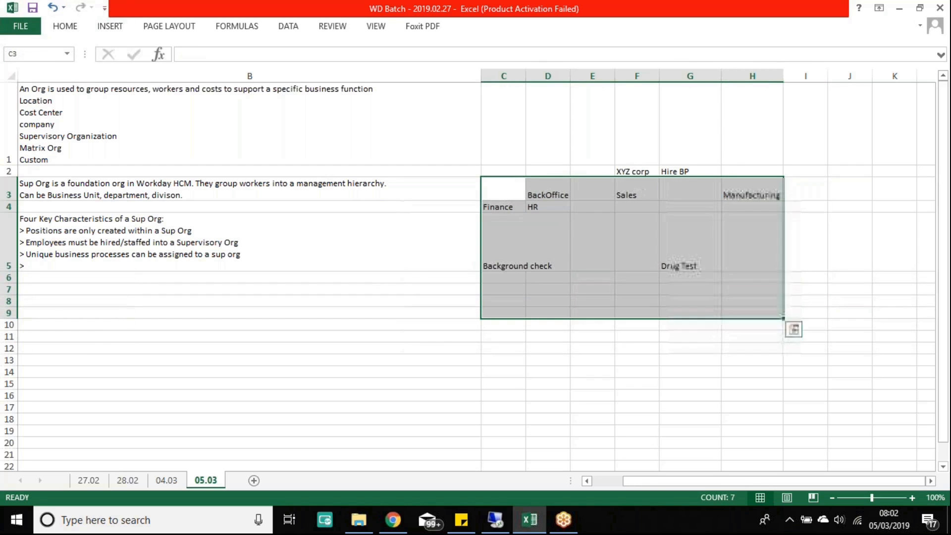
click(508, 189)
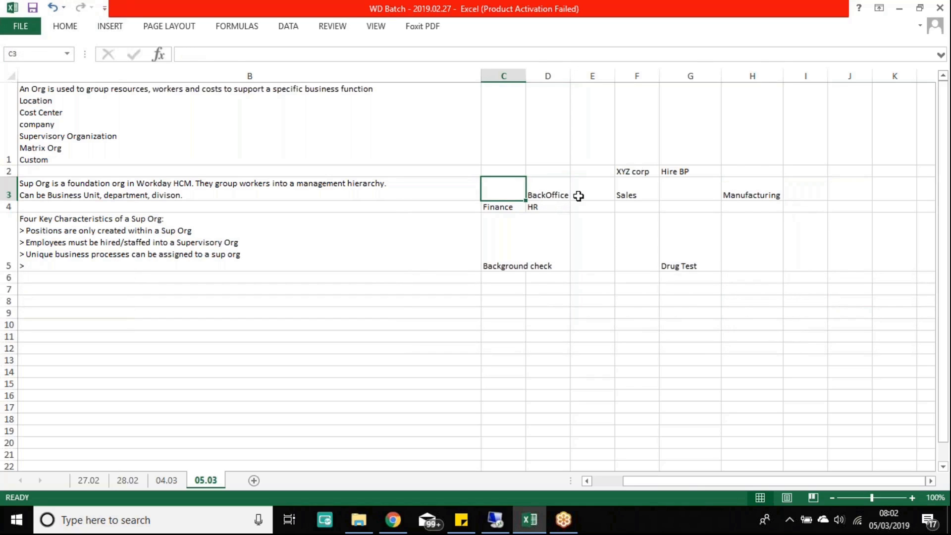
text(BO Hire B)
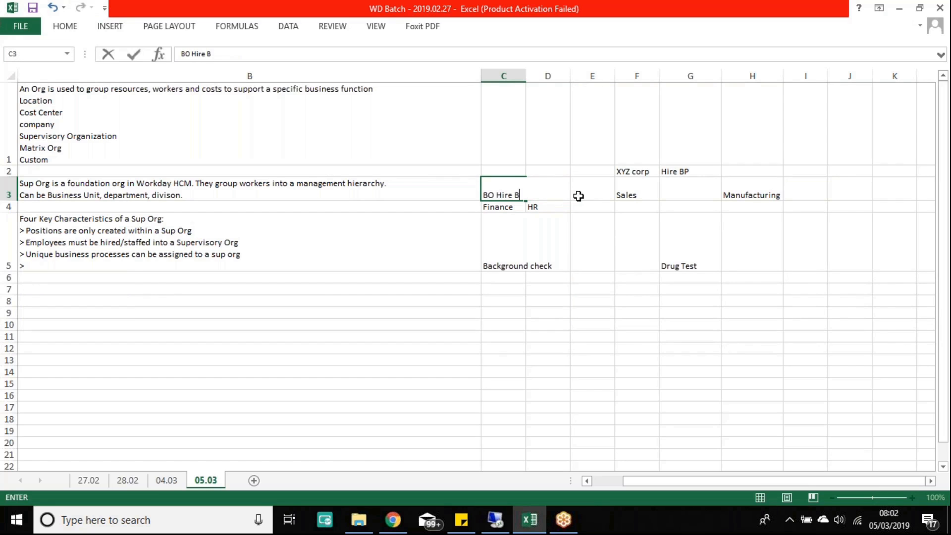
text(p)
key(Return)
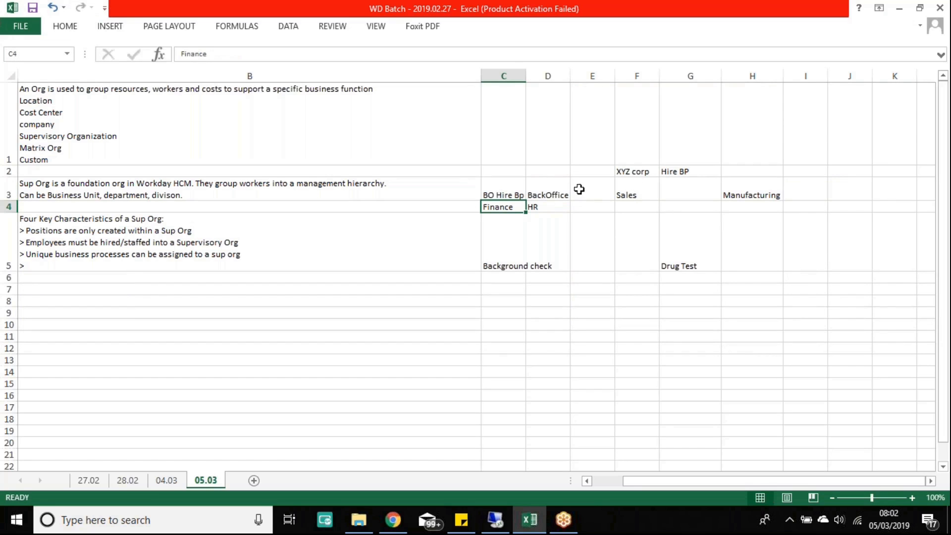
drag(510, 194, 558, 192)
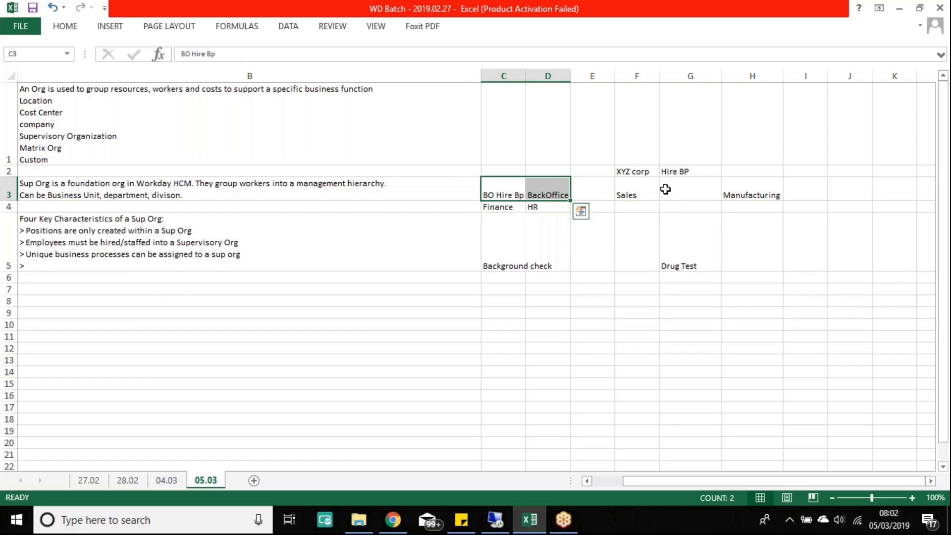
click(668, 172)
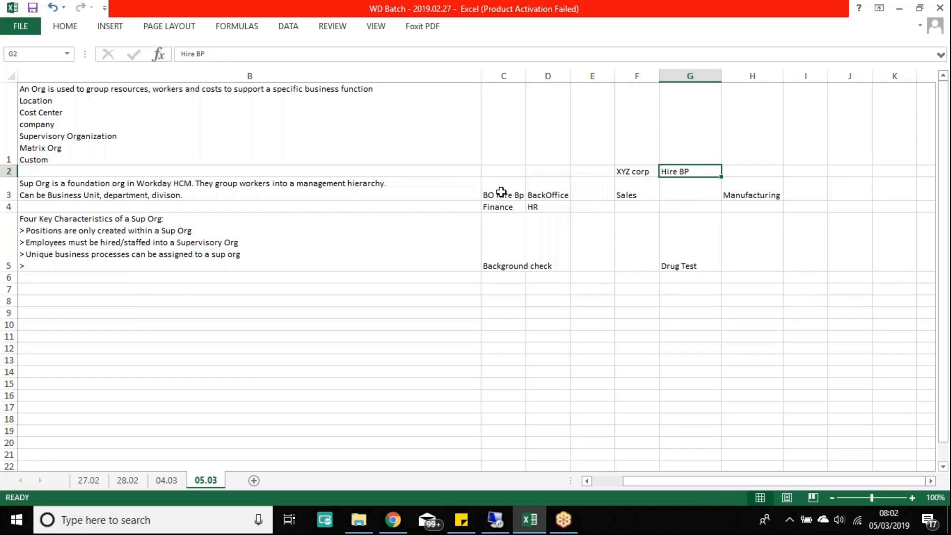
drag(495, 191, 547, 260)
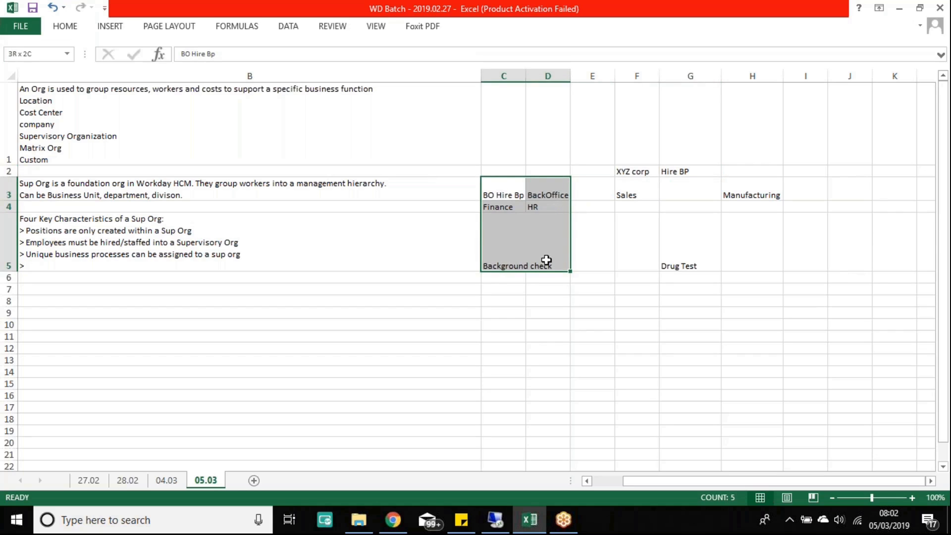
click(556, 184)
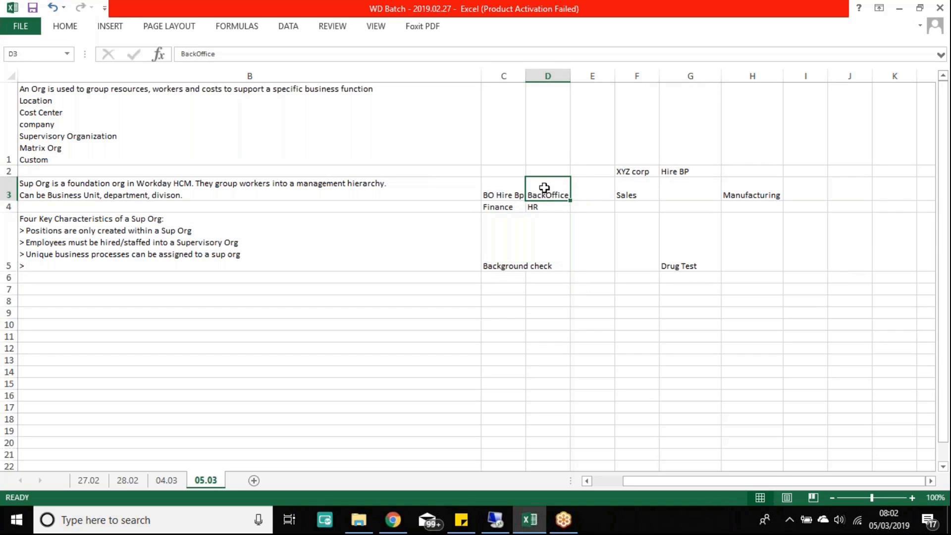
drag(495, 206, 556, 382)
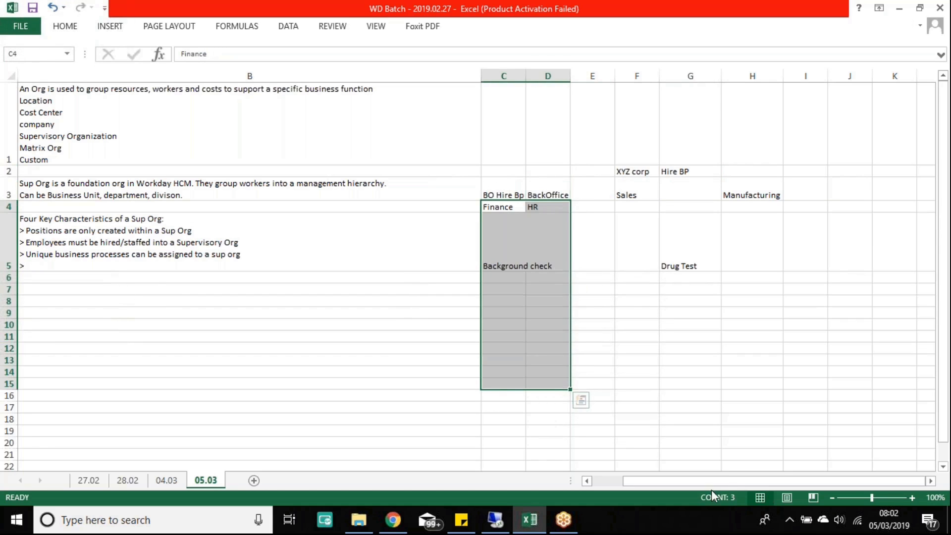
drag(711, 482, 674, 484)
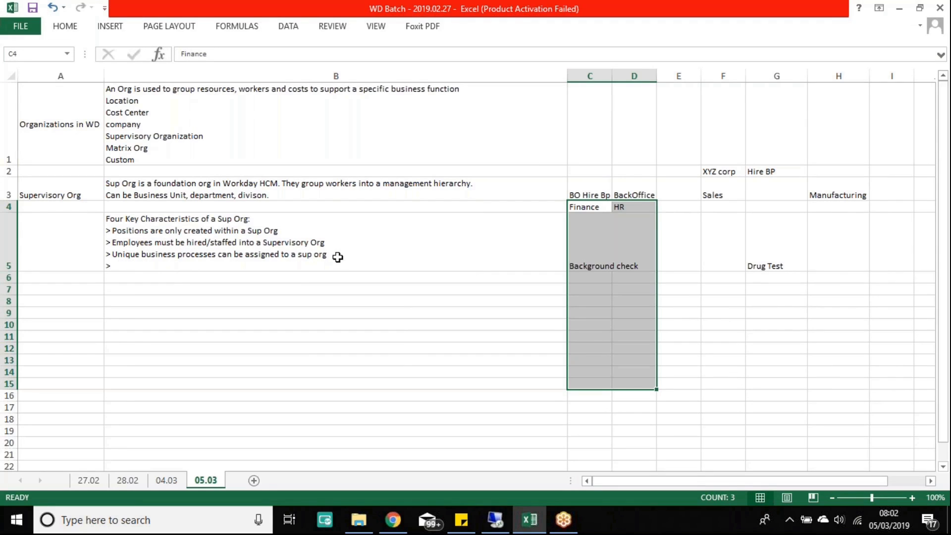
Step: Append 'Assignable roles have responsibilites within a Sup org' as B5's fourth bullet
double_click(134, 263)
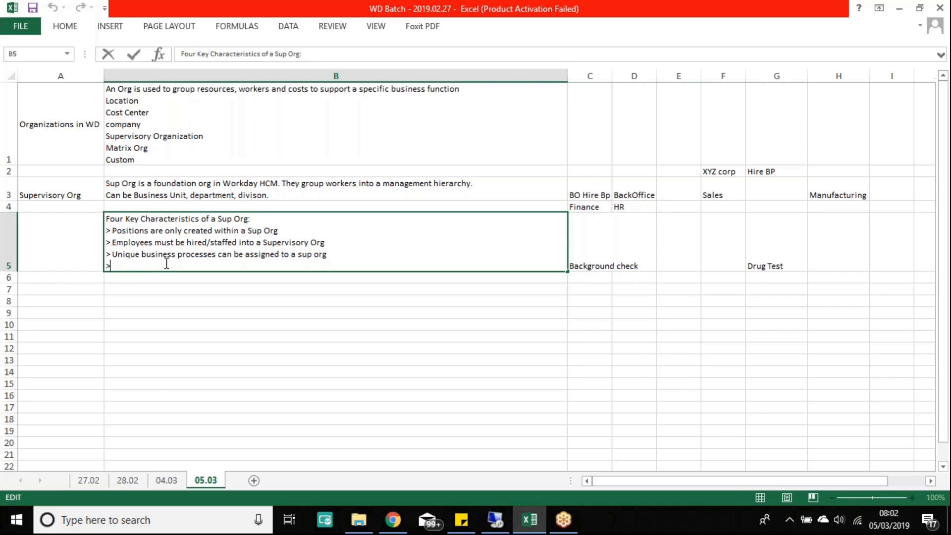
drag(602, 193, 864, 269)
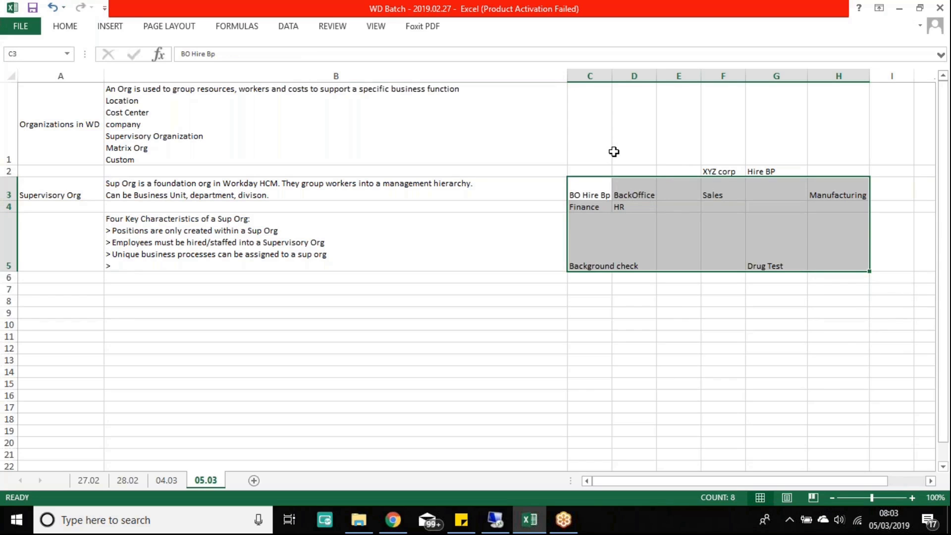
drag(601, 165, 829, 265)
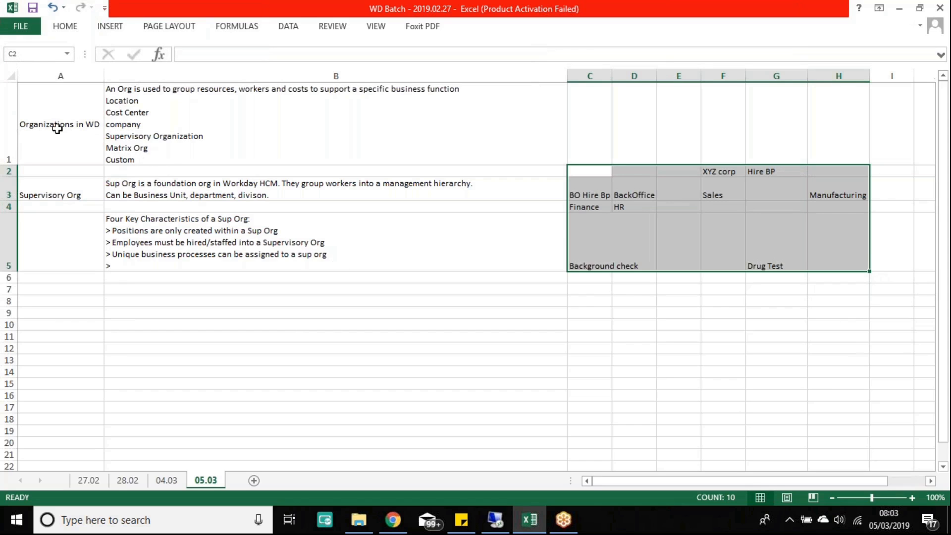
drag(58, 129, 282, 157)
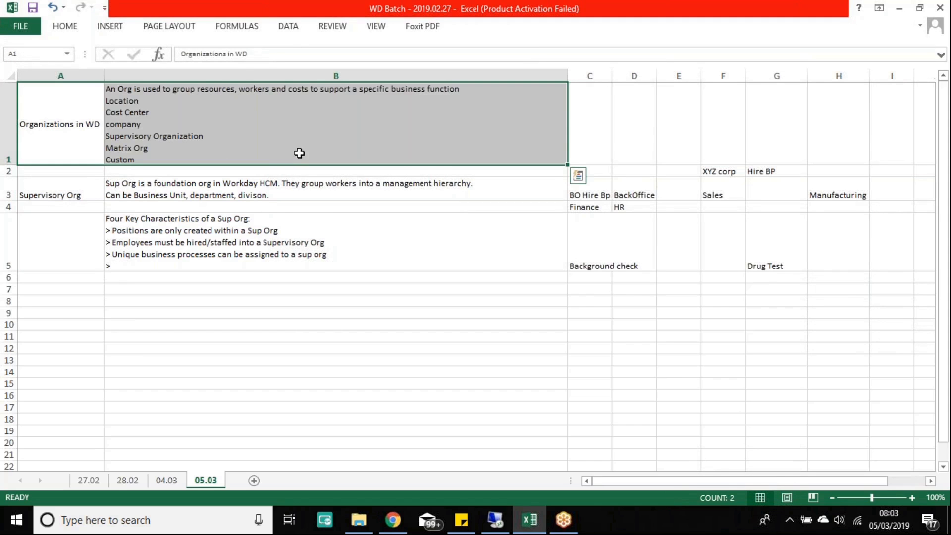
double_click(125, 255)
drag(125, 254, 203, 262)
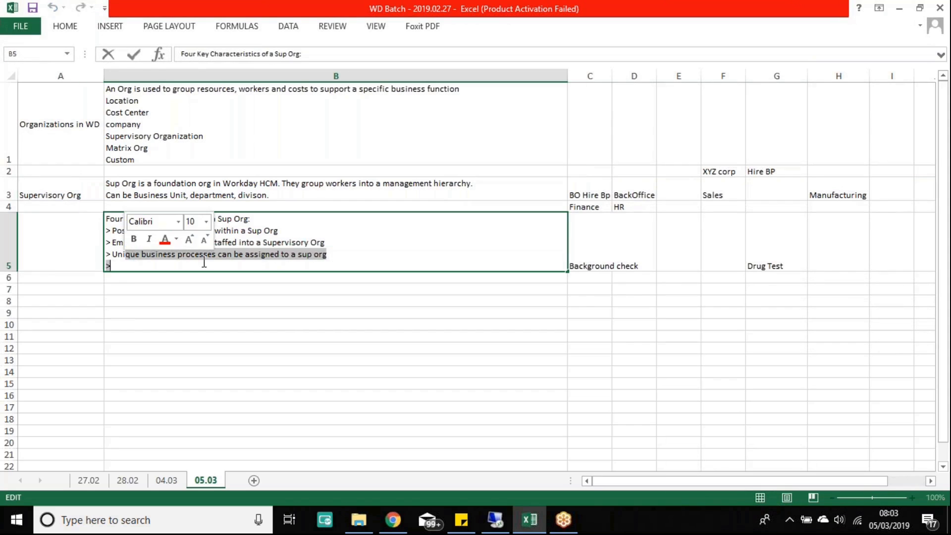
text(0)
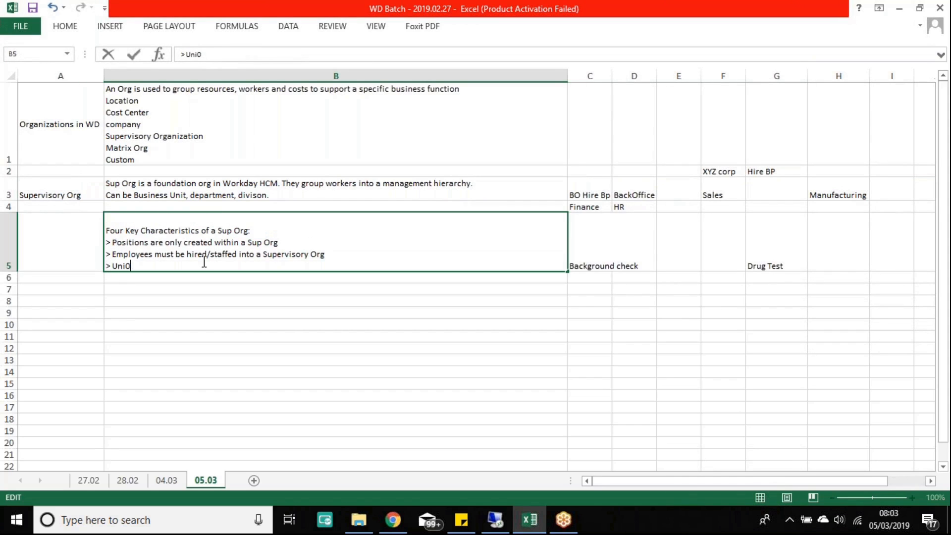
key(ctrl+z)
click(139, 265)
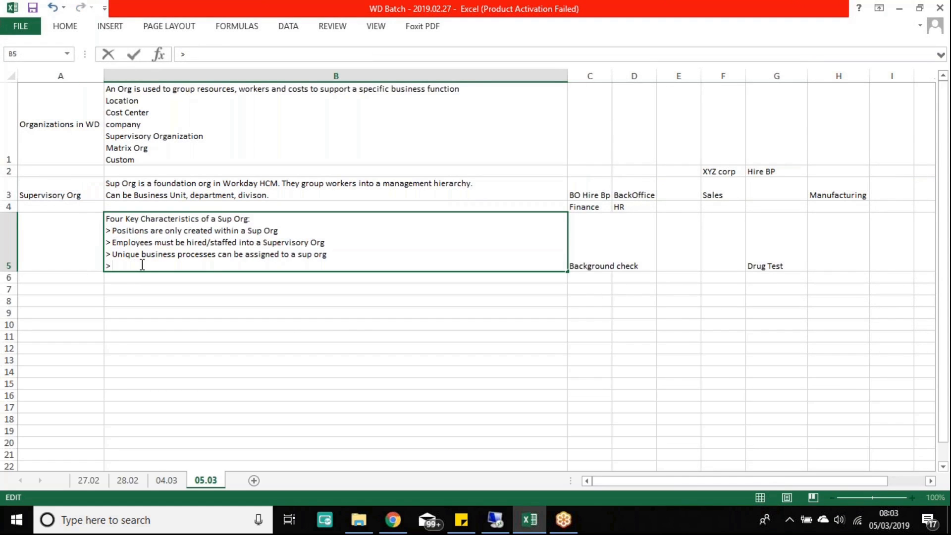
text(Assignable roles have respon)
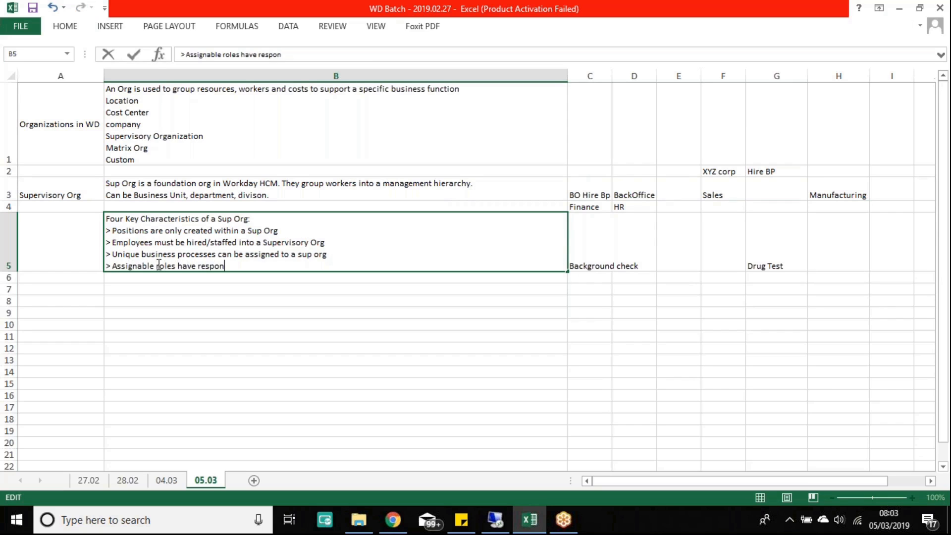
text(sibilites within a Sup org)
key(Return)
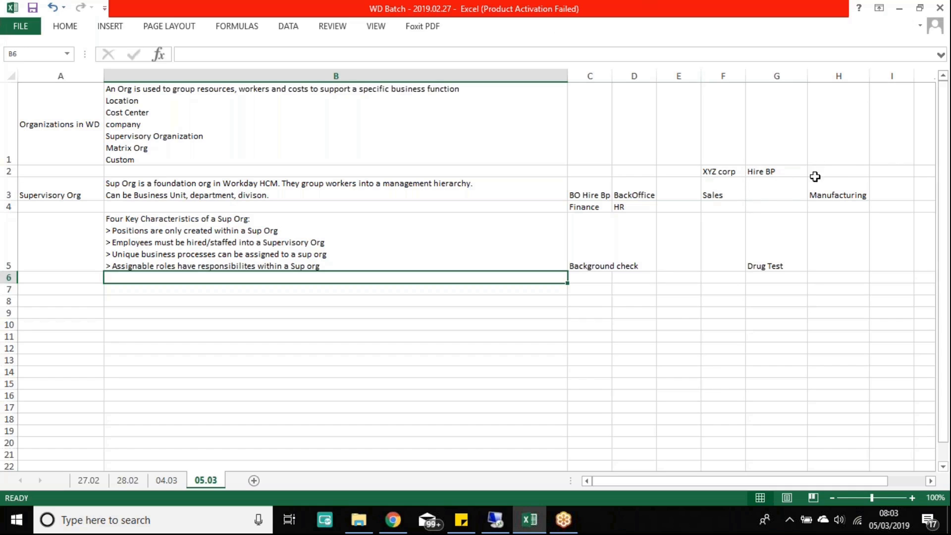
click(841, 168)
drag(840, 168, 726, 176)
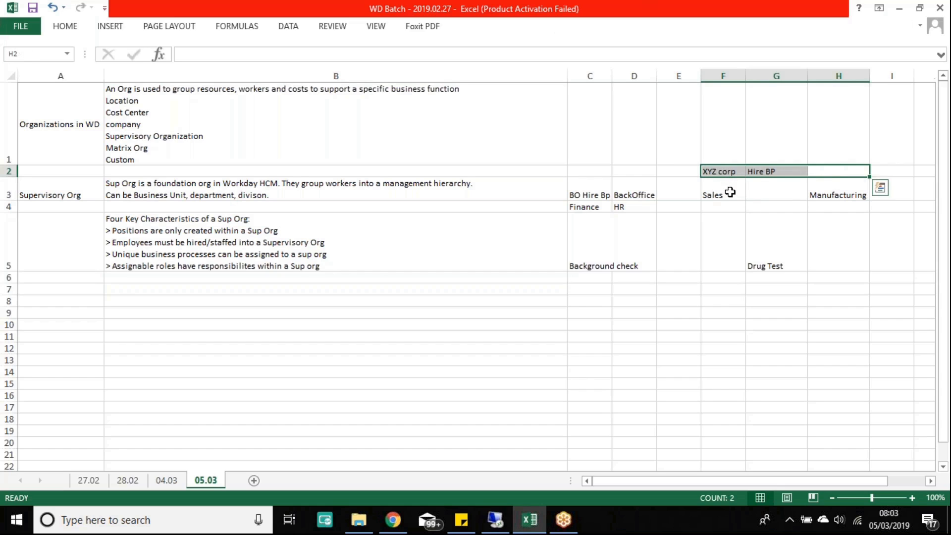
click(721, 169)
mouse_move(720, 170)
mouse_down()
mouse_move(735, 177)
mouse_move(736, 169)
mouse_up()
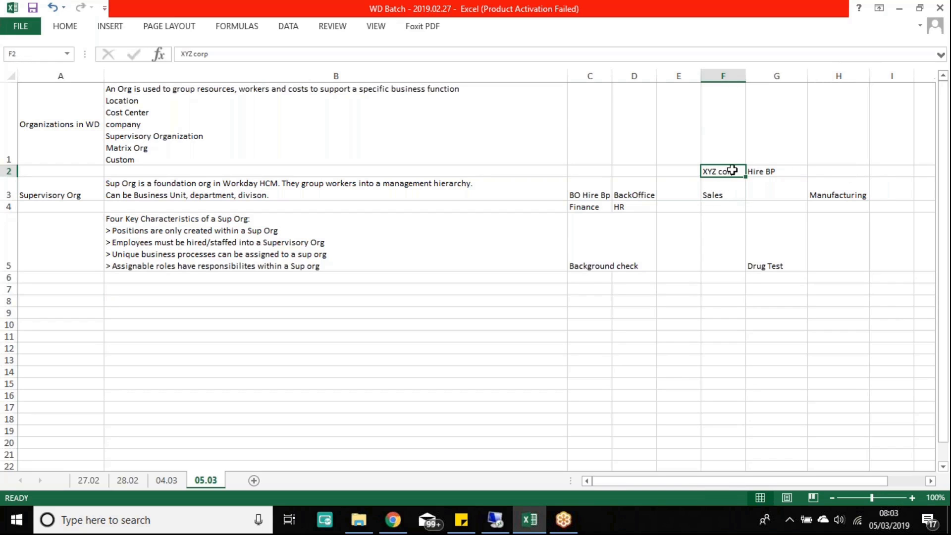
drag(631, 195, 886, 187)
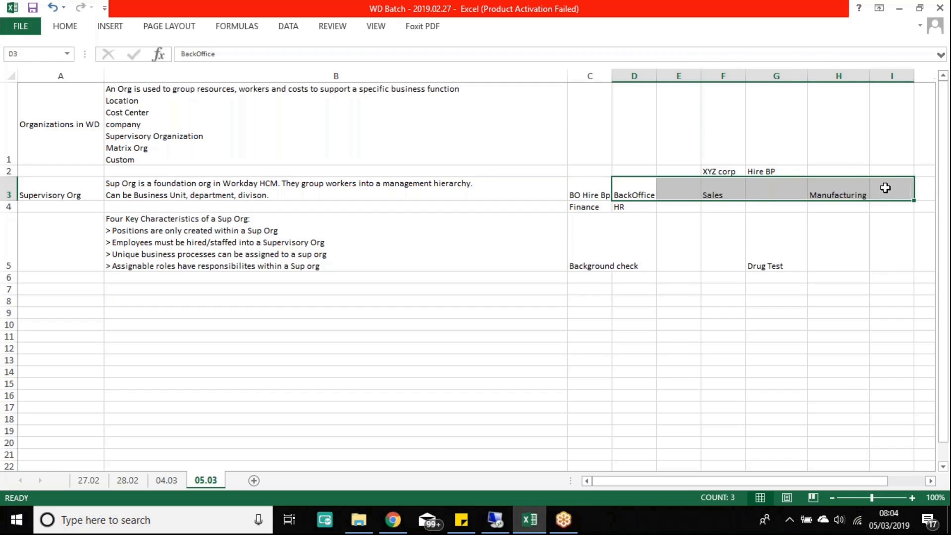
click(820, 170)
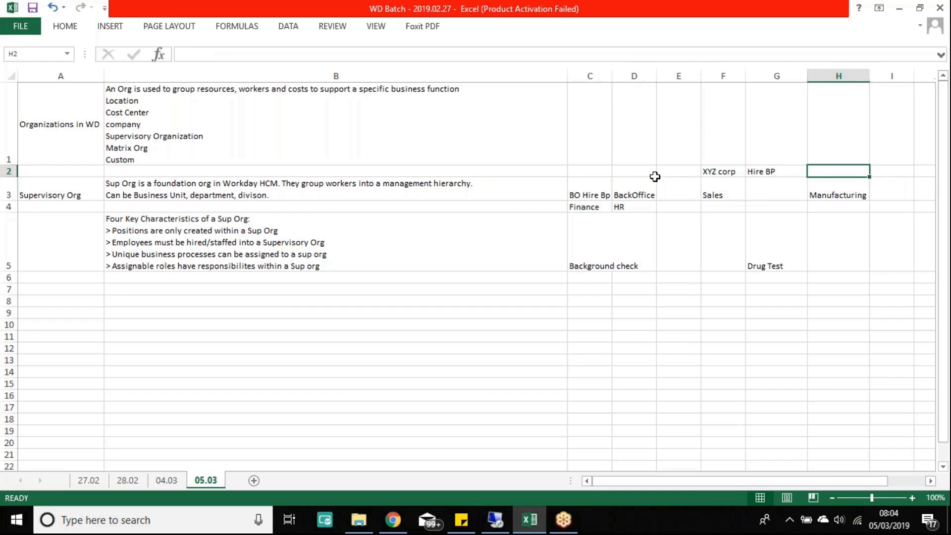
click(710, 172)
drag(635, 193, 874, 191)
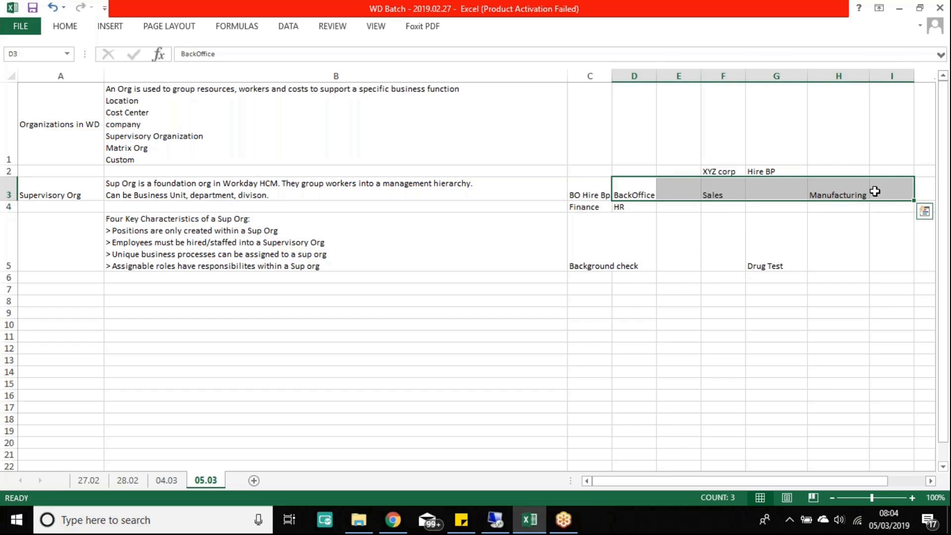
click(848, 190)
click(831, 239)
drag(831, 239, 885, 242)
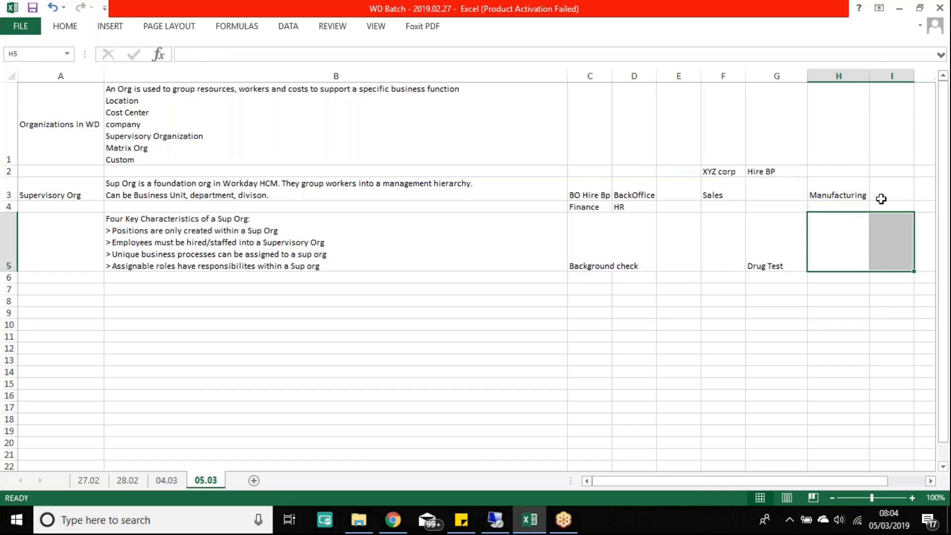
drag(900, 188, 839, 196)
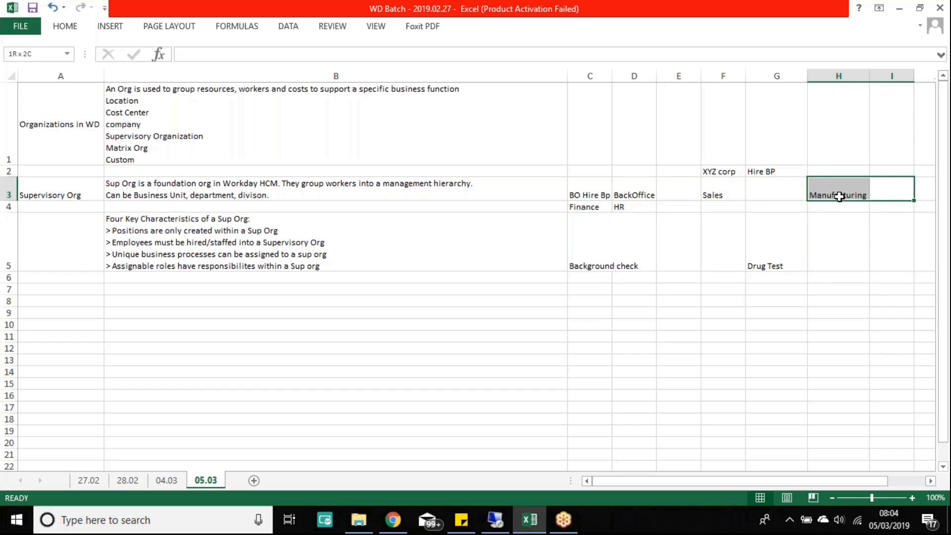
drag(841, 247, 876, 243)
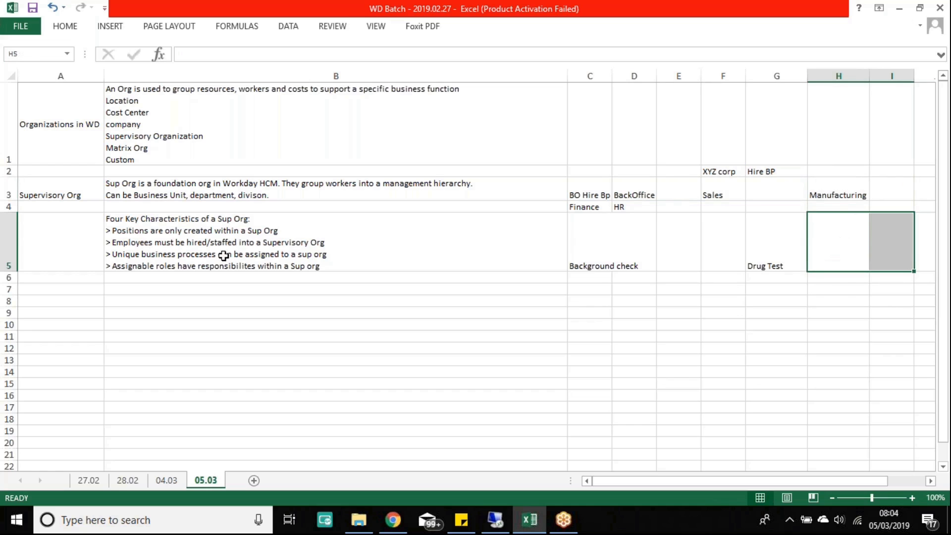
double_click(334, 263)
drag(335, 263, 110, 225)
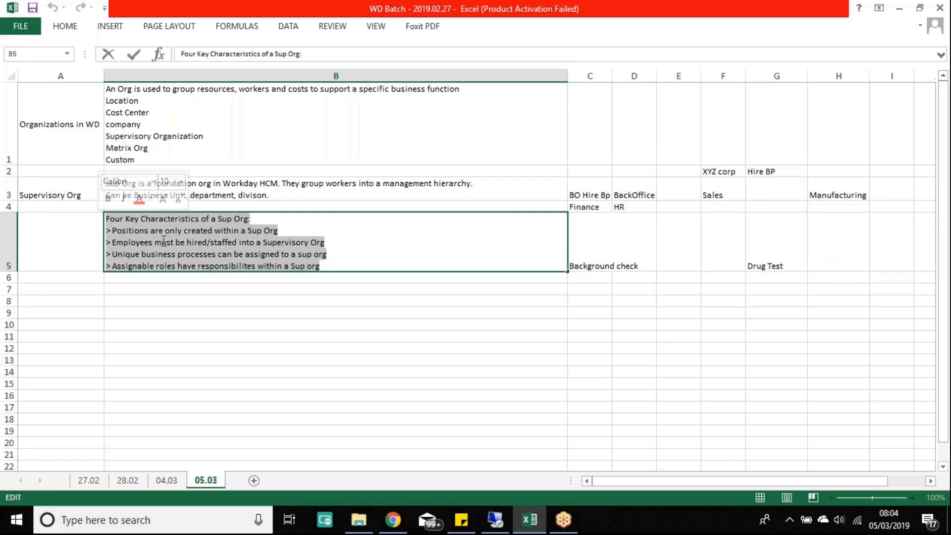
click(335, 256)
drag(333, 266, 66, 219)
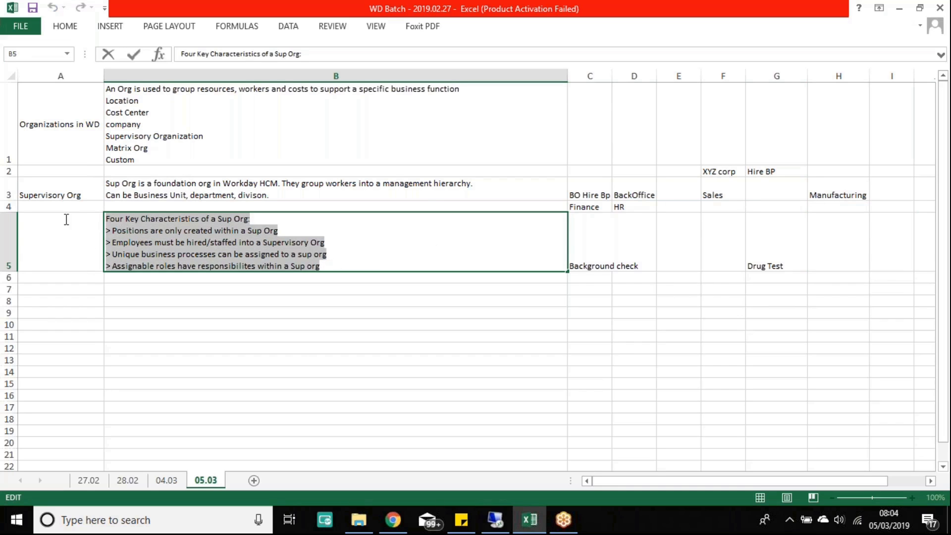
click(318, 323)
click(184, 263)
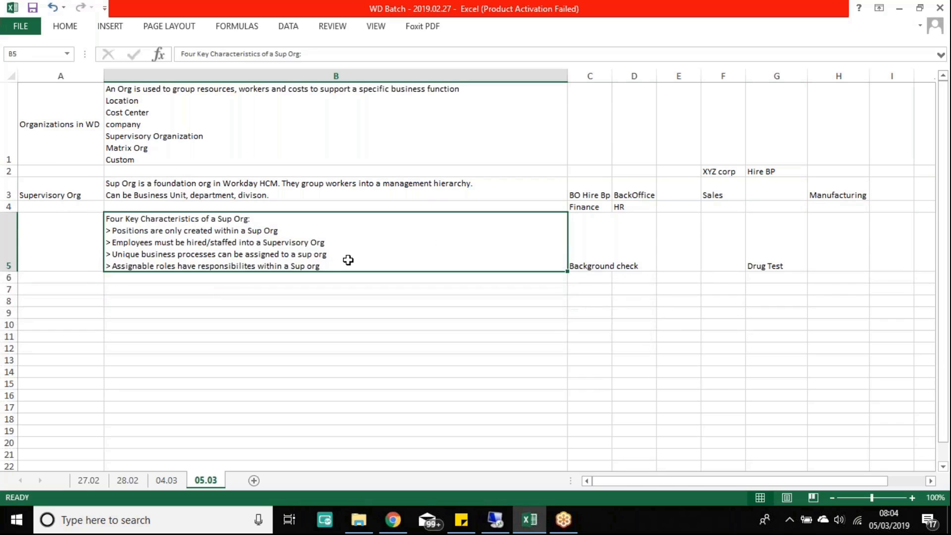
drag(697, 173, 809, 173)
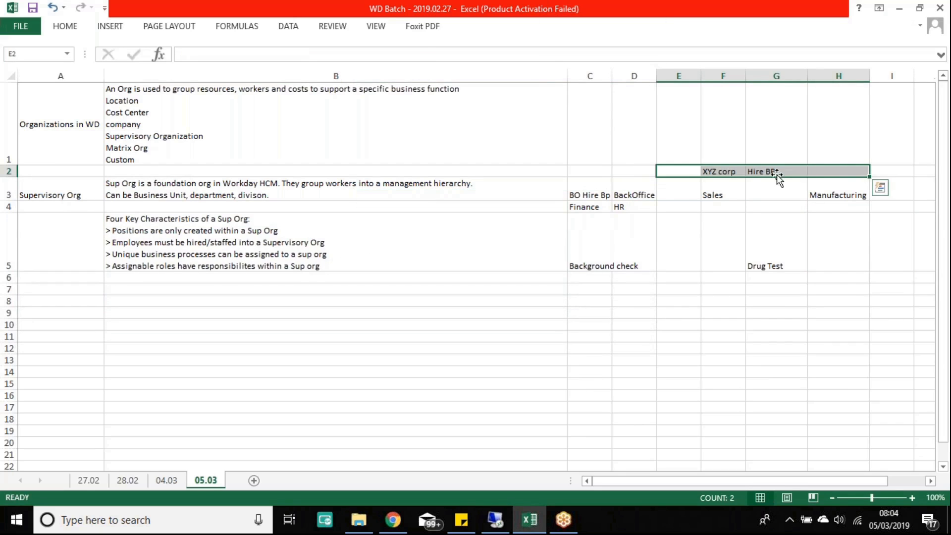
click(731, 192)
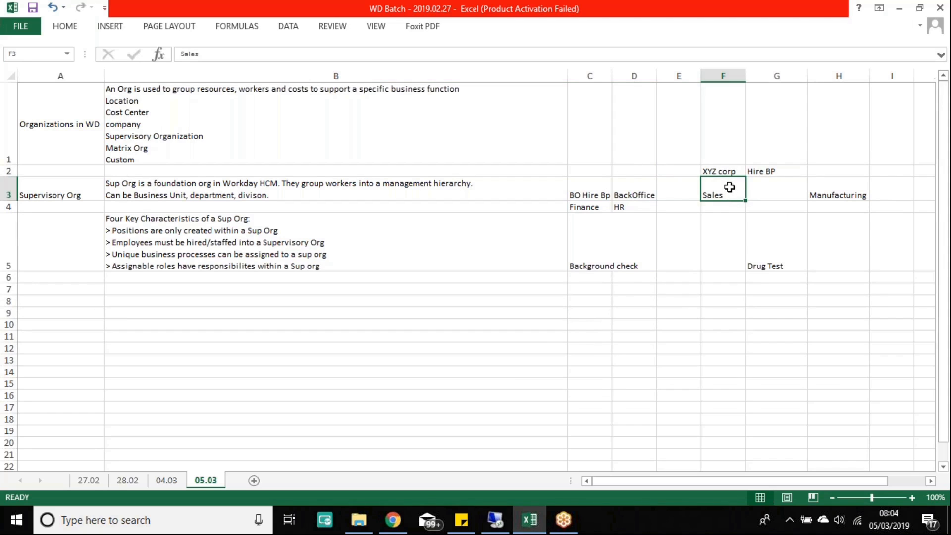
click(634, 188)
click(595, 207)
click(640, 207)
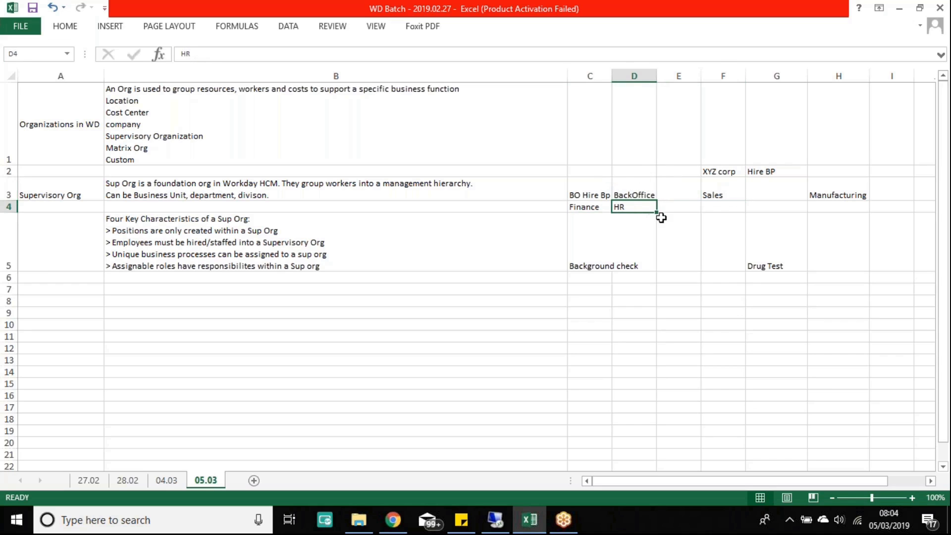
drag(732, 192, 740, 220)
Step: Delete the 'Hire BP 2' line from C4 so it reads only 'Finance'
drag(432, 237, 639, 195)
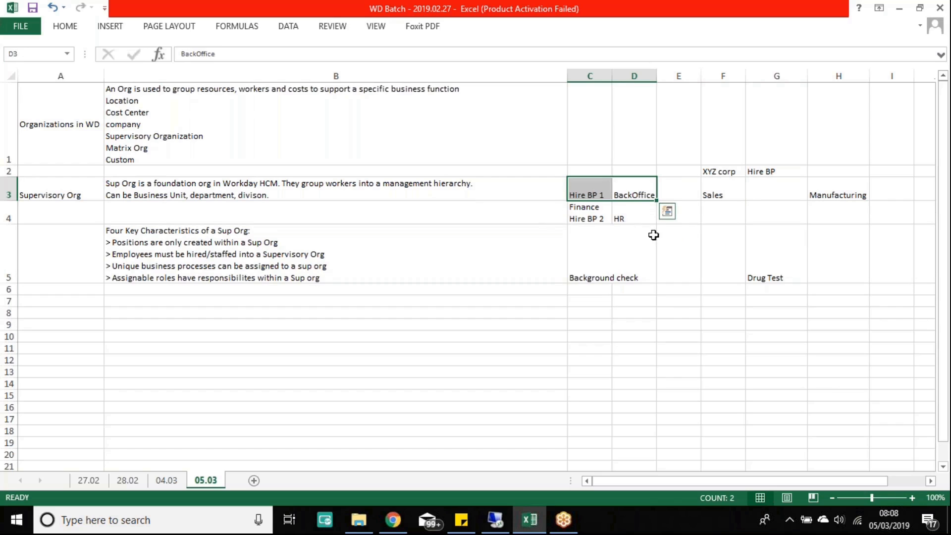
double_click(602, 219)
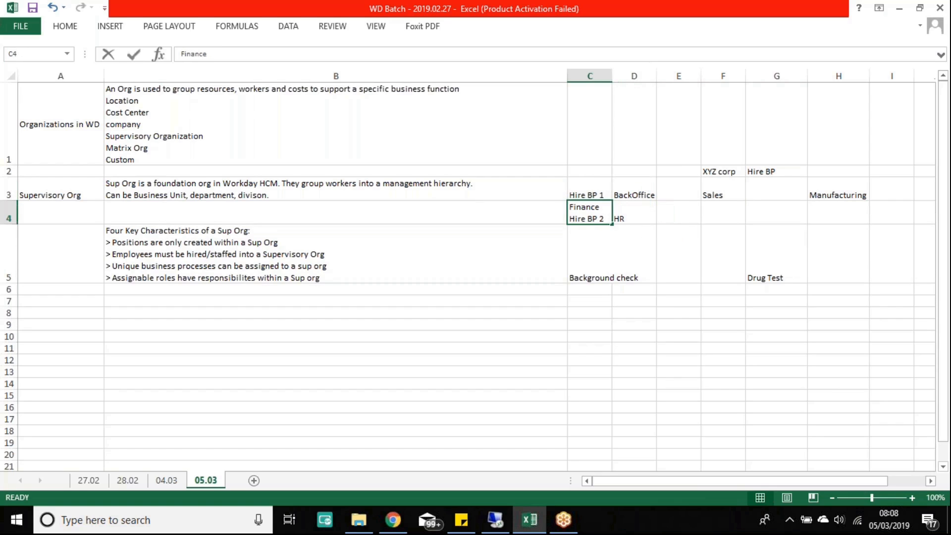
key(BackSpace)
key(BackSpace)
key(BackSpace)
key(BackSpace)
key(BackSpace)
key(BackSpace)
key(BackSpace)
key(BackSpace)
key(BackSpace)
key(BackSpace)
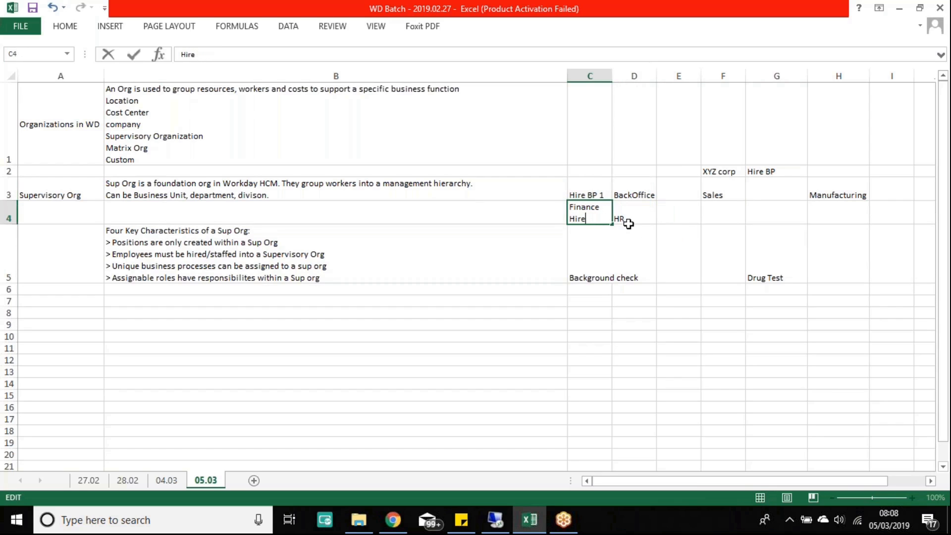
key(Return)
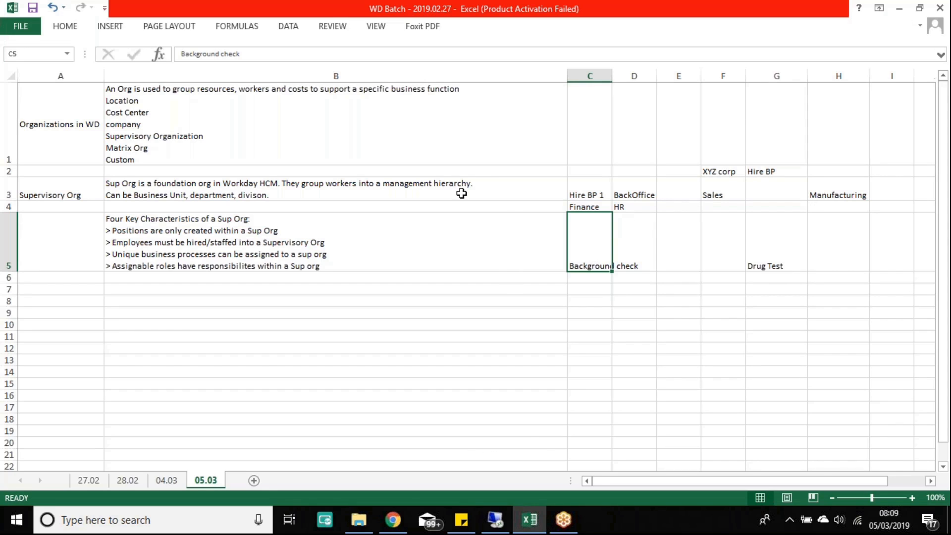
Step: Highlight the Sup Org example entries across C2:H5, then bring up the remote Workday sign-in page
click(591, 189)
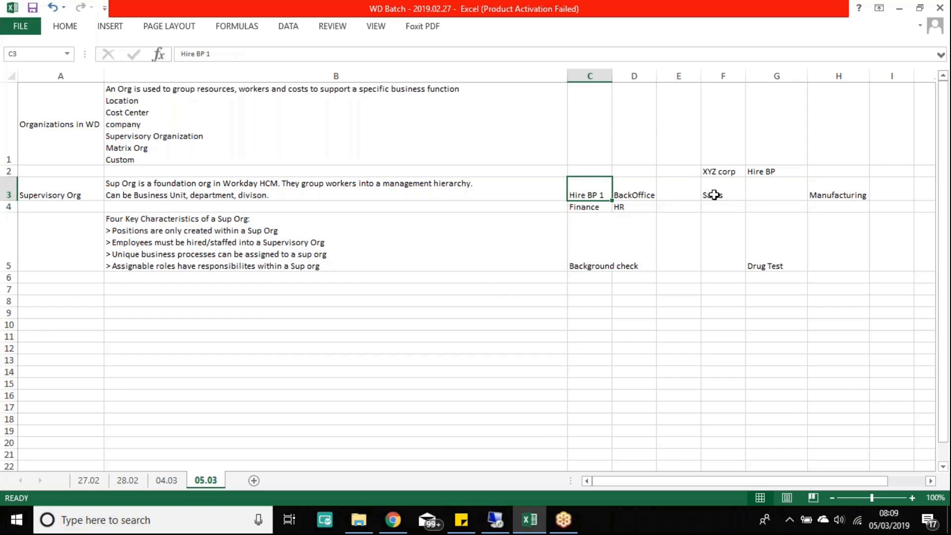
drag(707, 172, 577, 278)
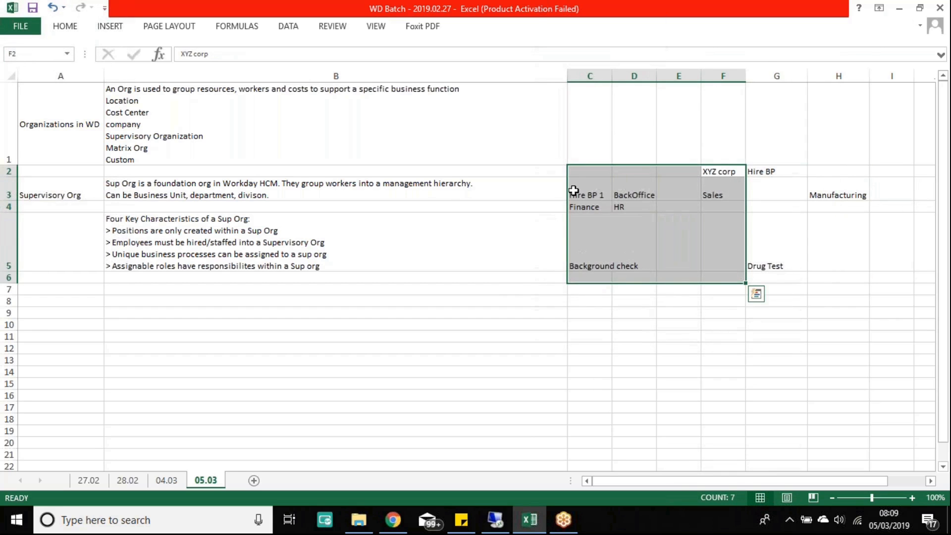
drag(569, 176, 860, 256)
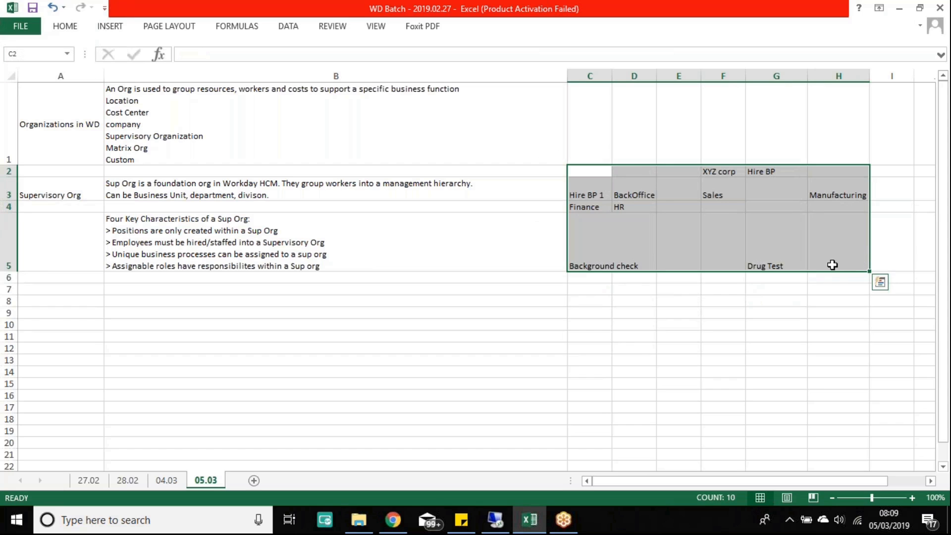
drag(584, 170, 836, 261)
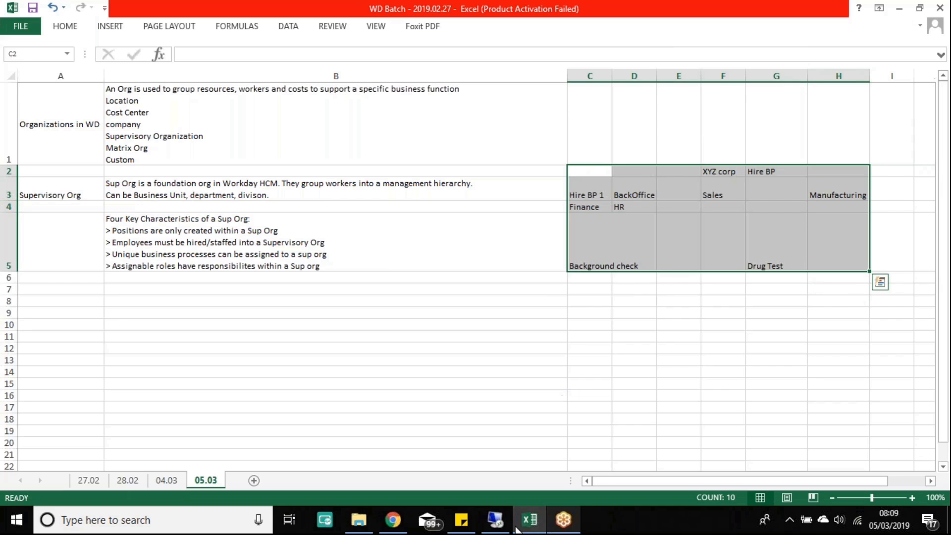
click(497, 521)
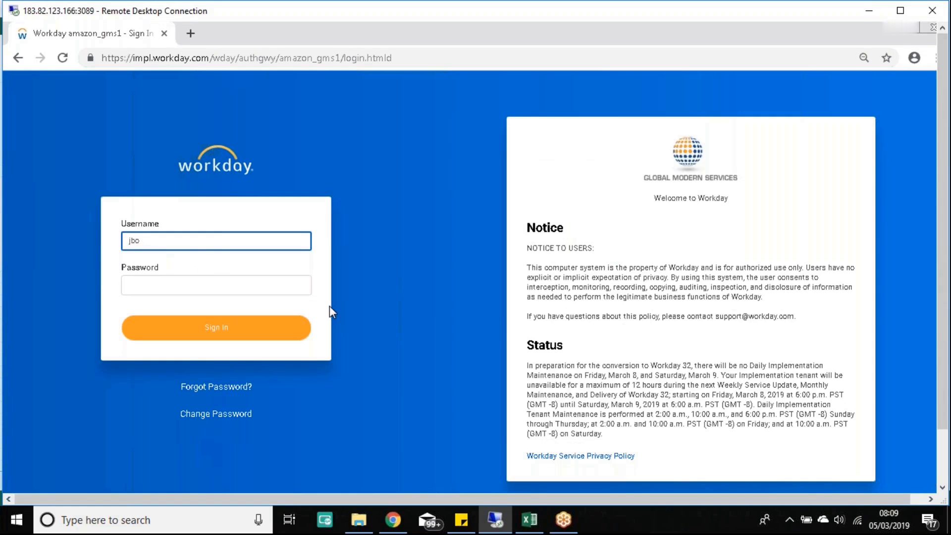
Step: Sign in to Workday by entering the account password
key(Tab)
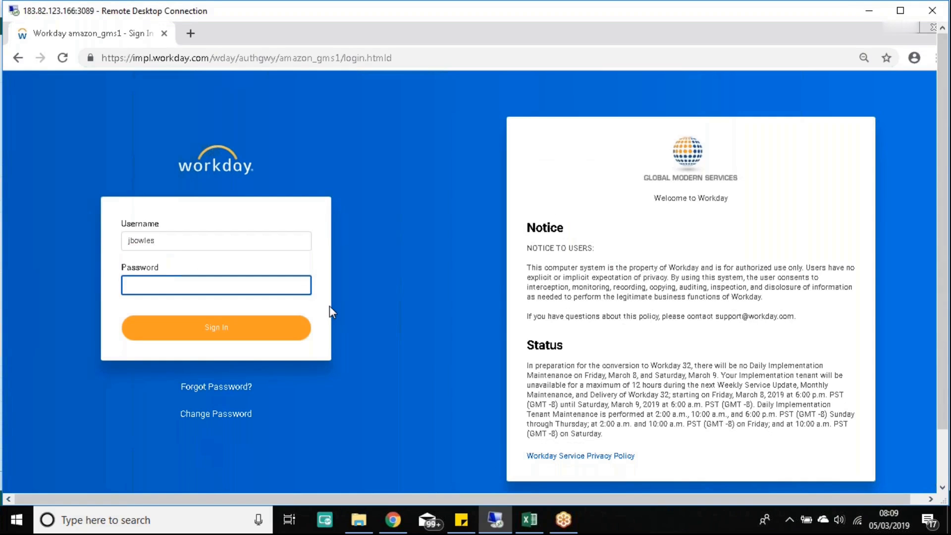
text(••••••)
key(Return)
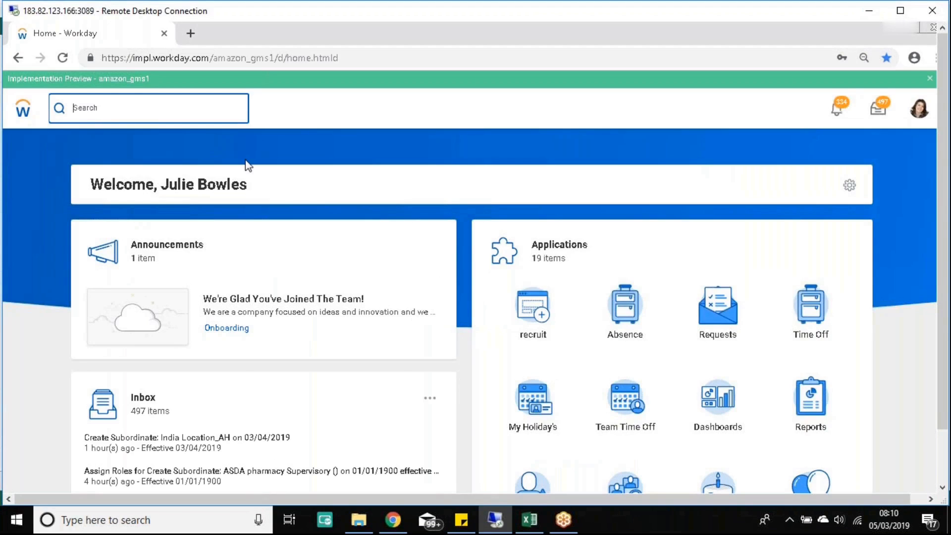
Step: Search 'create sup org', launch Create Supervisory Organization, then return to the Excel notes
text(create)
text(supe)
key(Return)
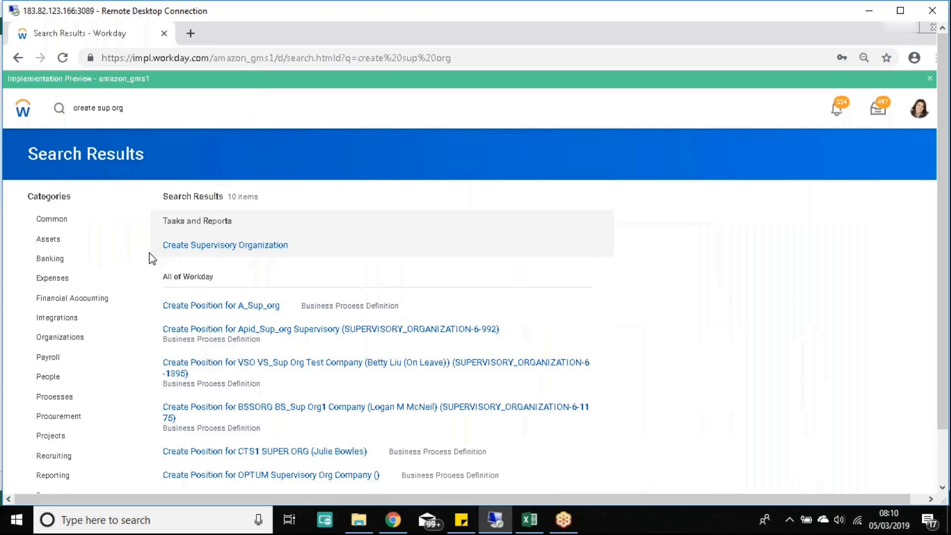
drag(157, 246, 296, 246)
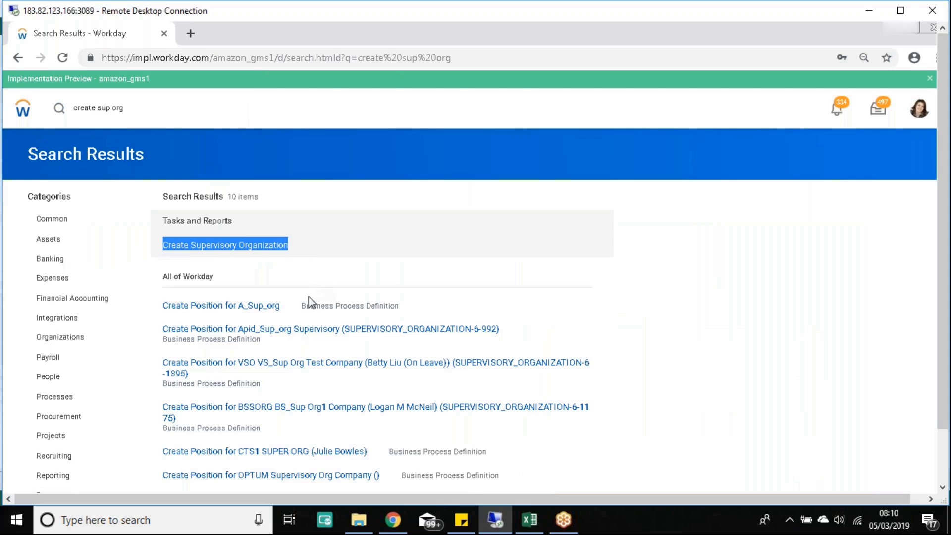
click(246, 244)
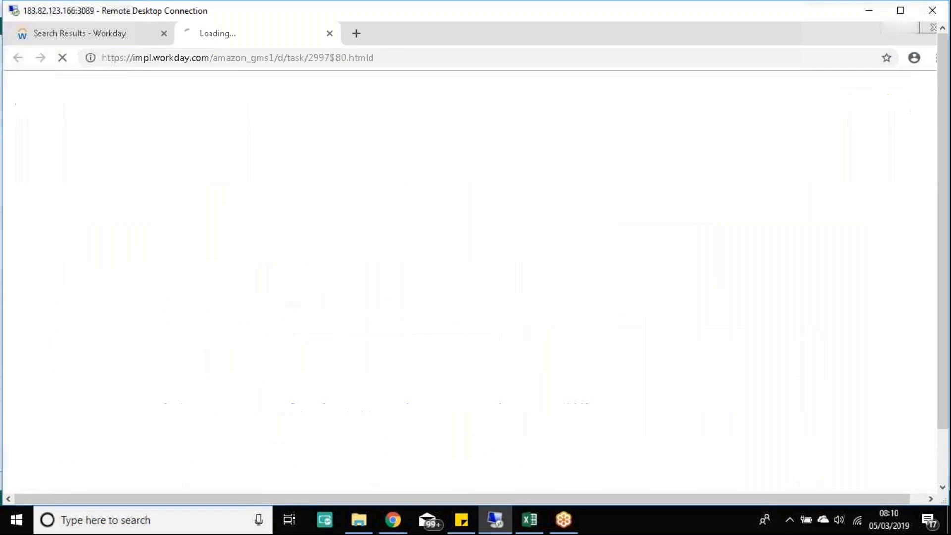
click(870, 11)
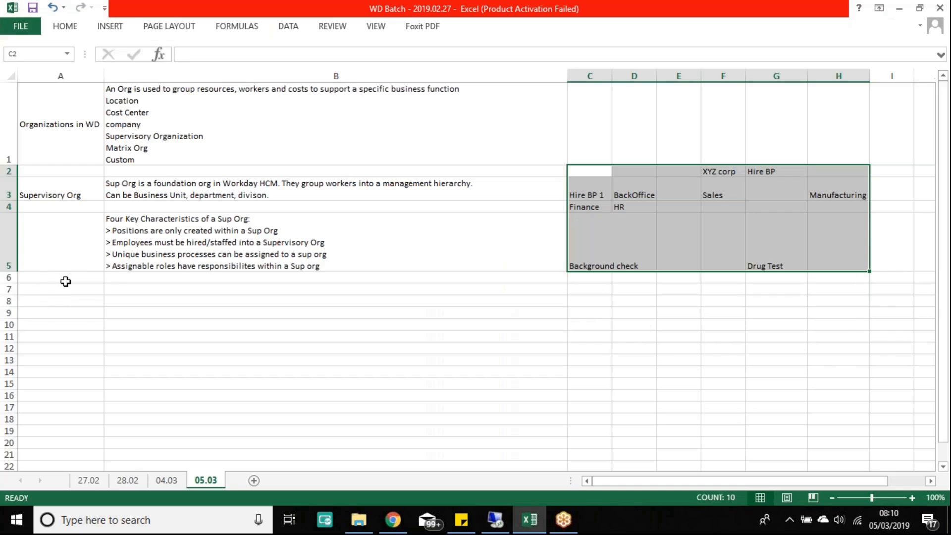
Step: Write 'Sup Org Demp:' over '> Create Supervisory Organization' as a two-line note in B7
click(57, 279)
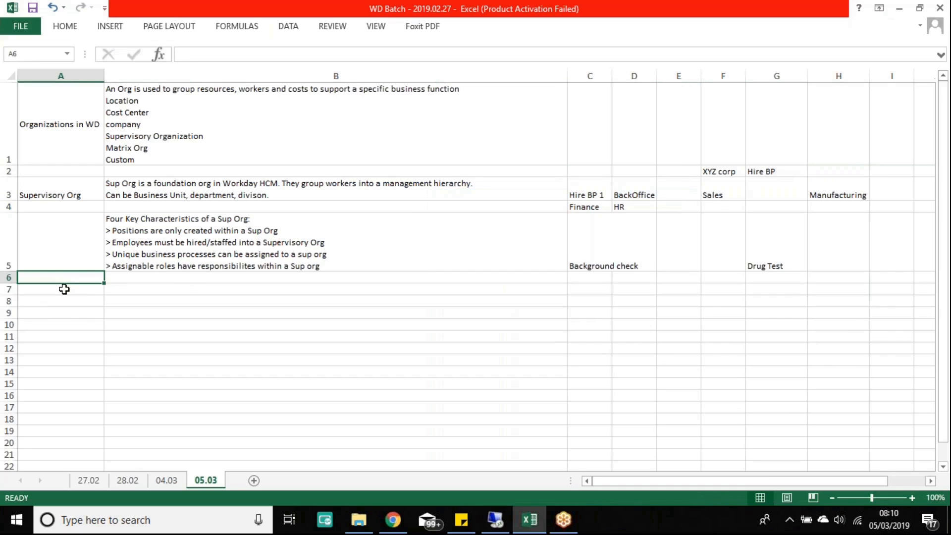
click(64, 289)
key(Right)
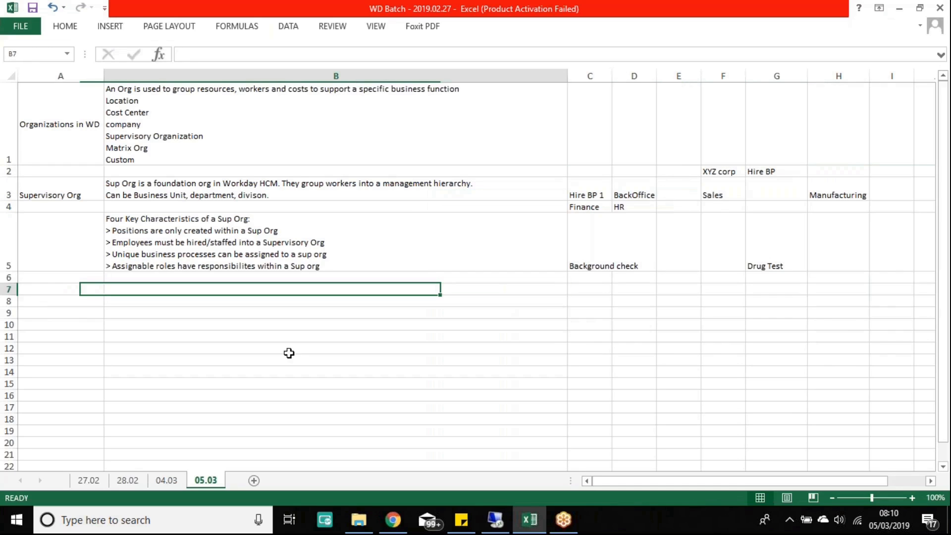
text(C)
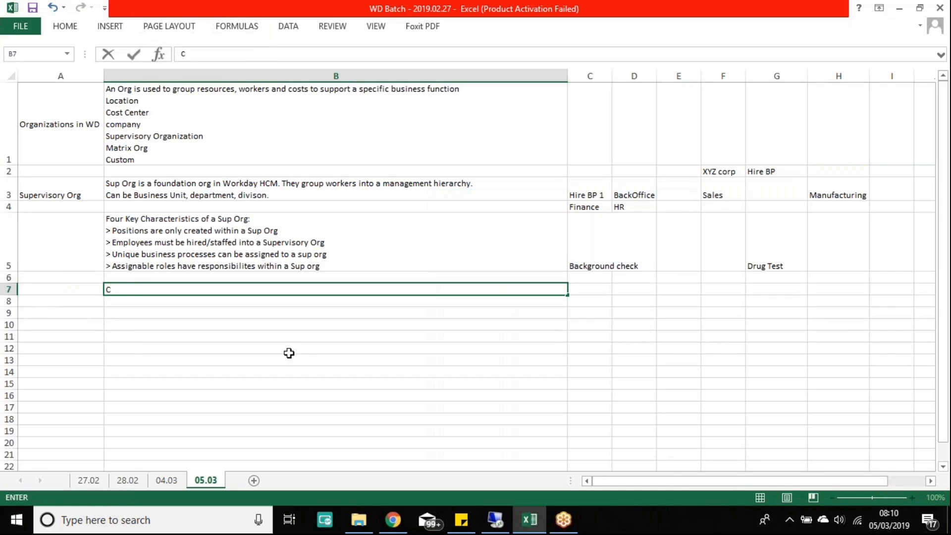
text(reate Su)
key(BackSpace)
key(BackSpace)
key(BackSpace)
key(BackSpace)
key(BackSpace)
key(BackSpace)
key(BackSpace)
key(BackSpace)
text(Sup Org Demp:)
key(alt+Return)
text(> Create)
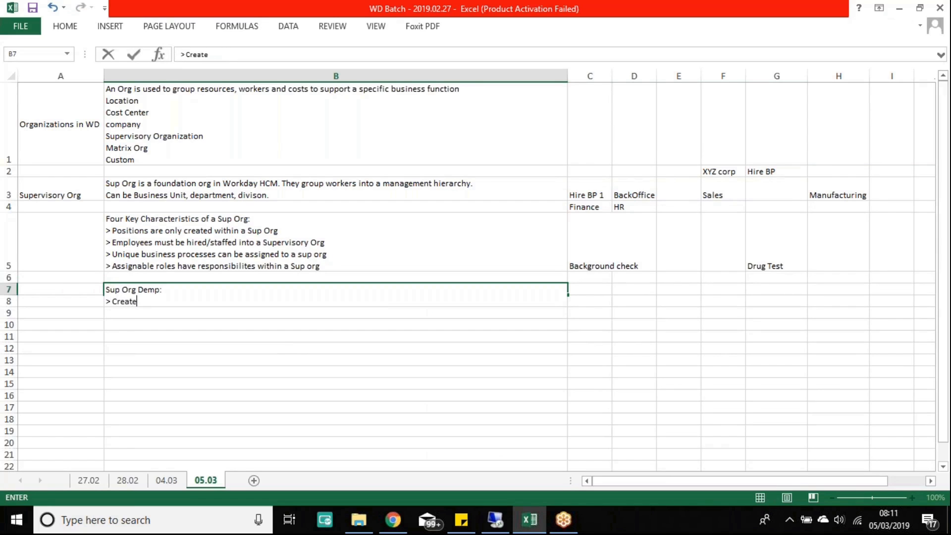
text( Supervisory Organization)
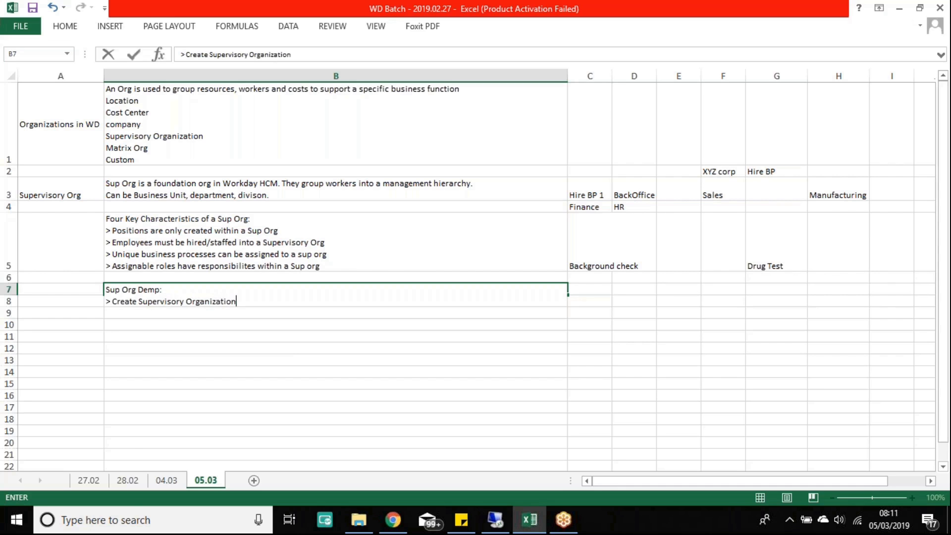
key(Return)
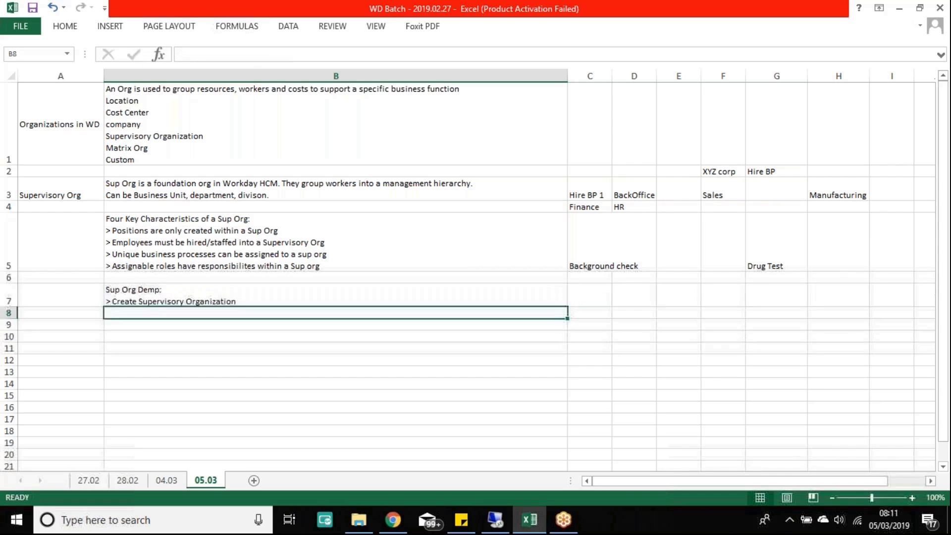
click(497, 529)
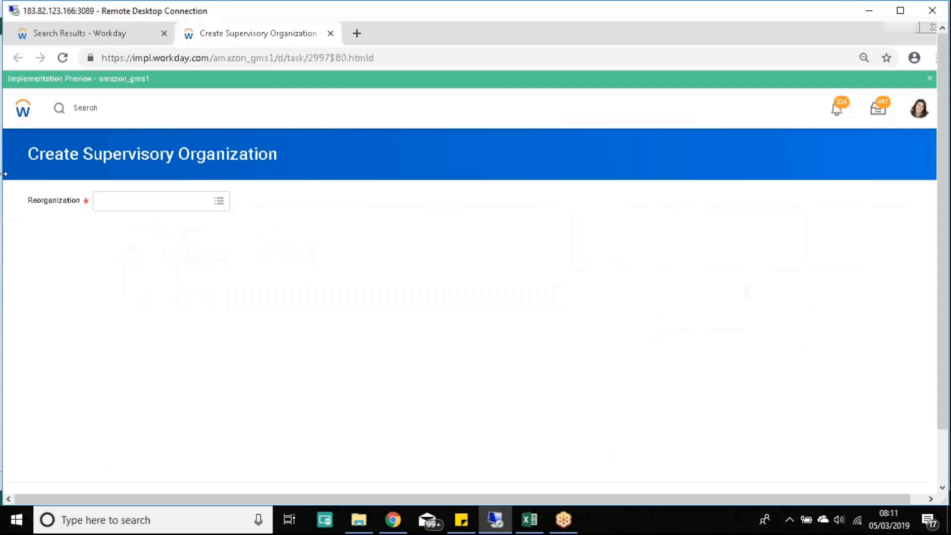
Step: Pick Test_Reorg_Mar4 (03/04/2019) from Current and Future reorganizations and continue
click(220, 207)
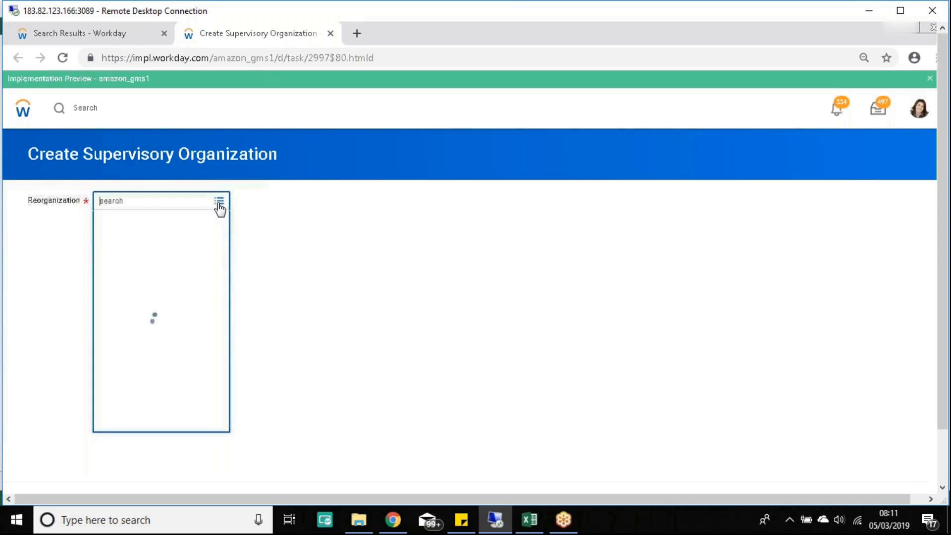
click(146, 224)
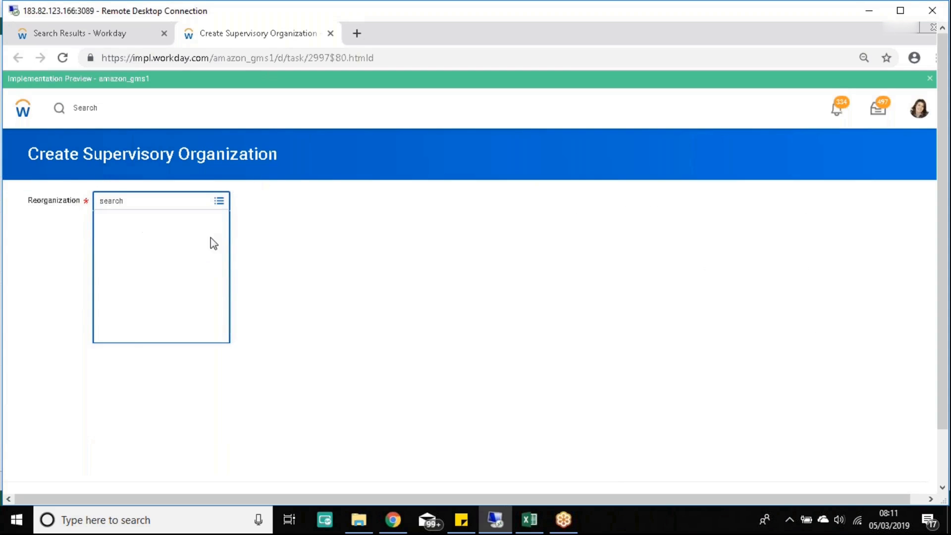
click(150, 254)
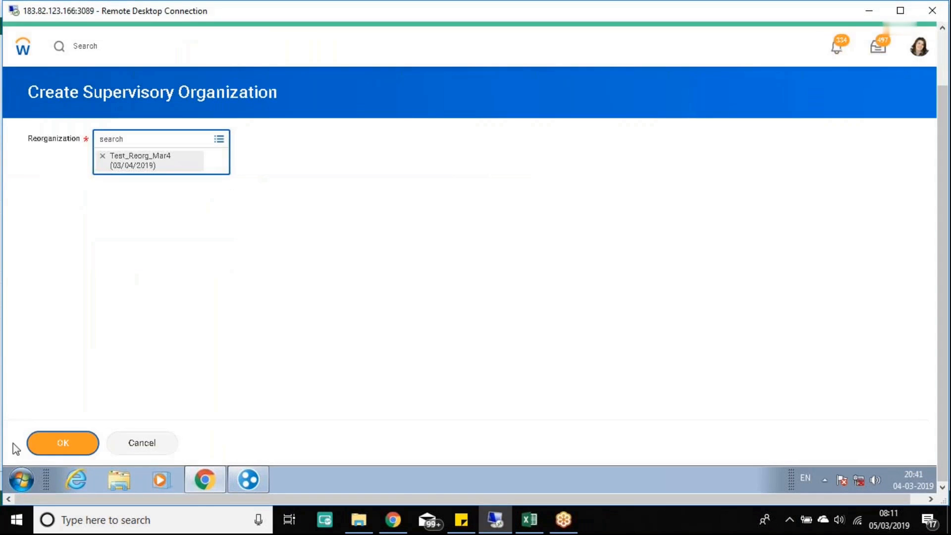
click(44, 444)
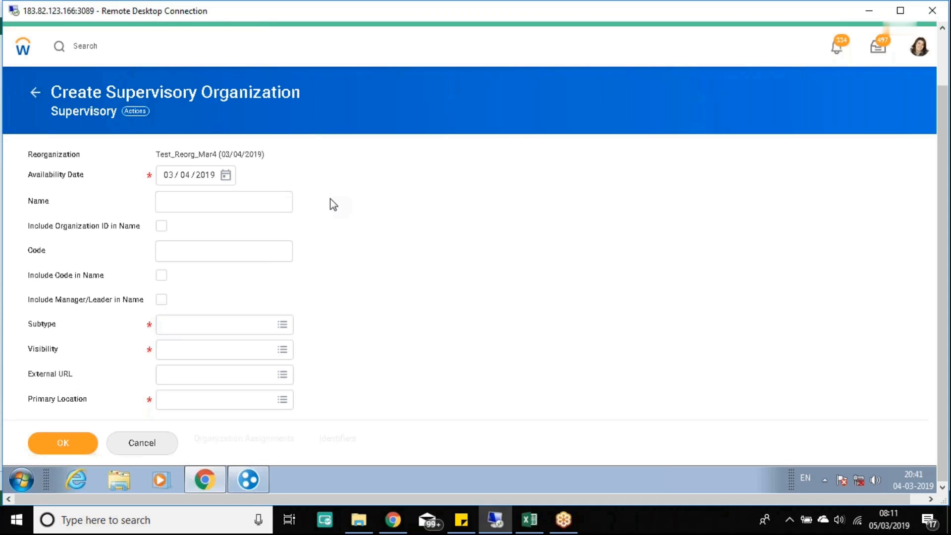
Step: Enter 01/01/1900 as the new organization's Availability Date
click(228, 180)
click(388, 207)
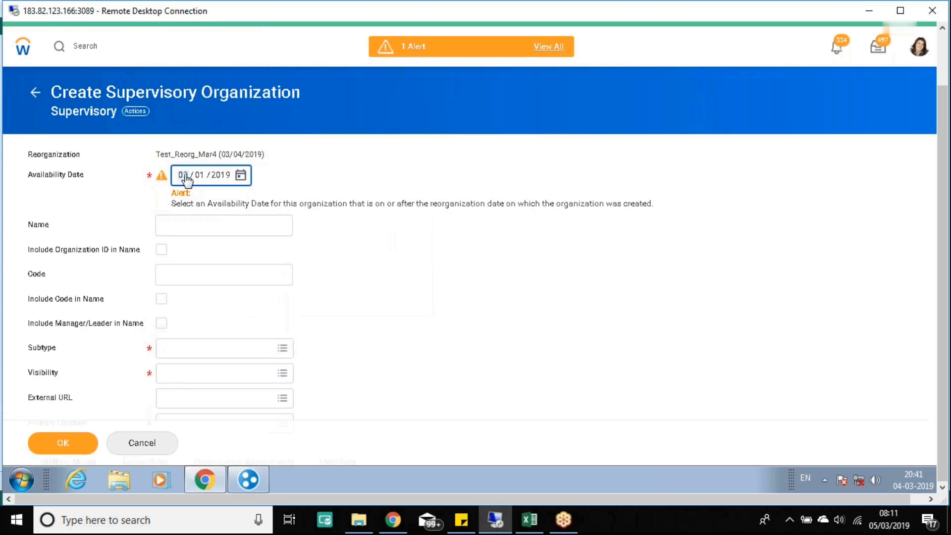
text(01 / 01 / 1900)
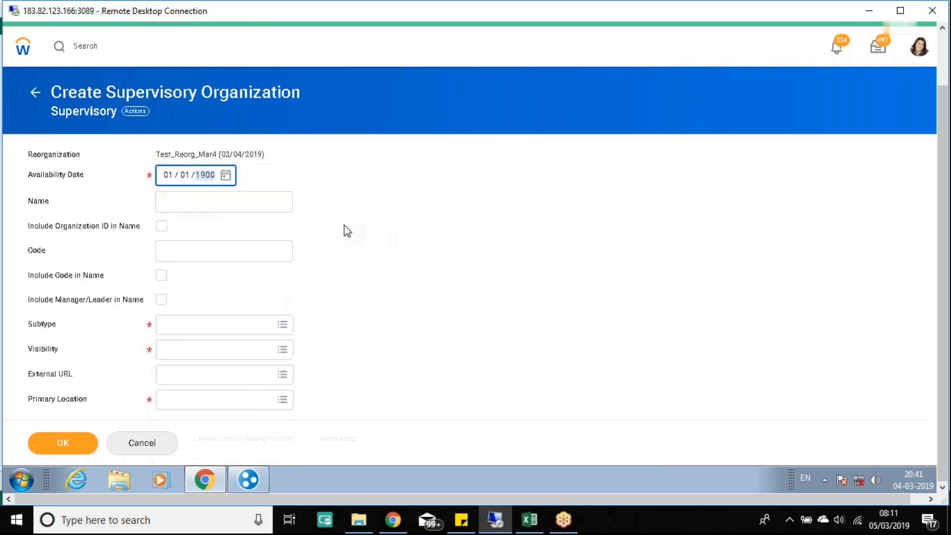
click(441, 297)
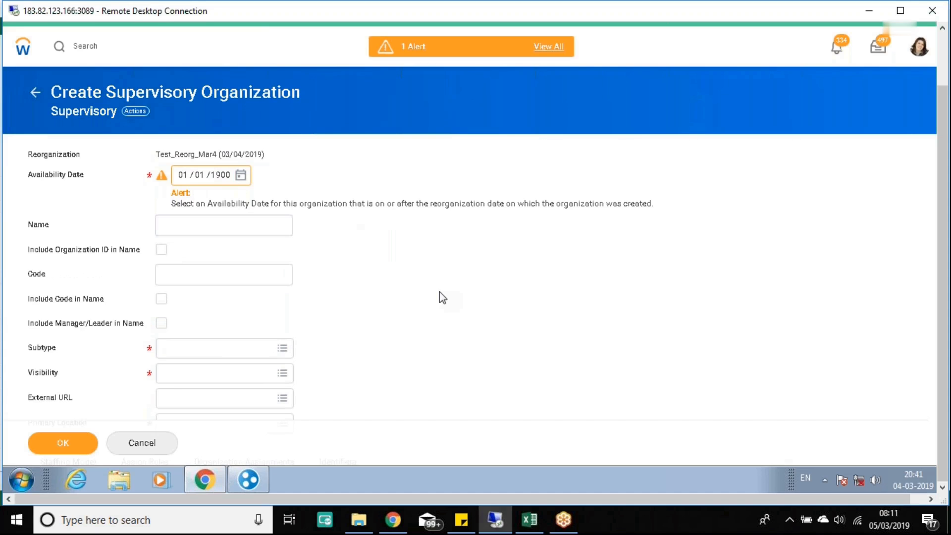
Step: Highlight the reorganization, Availability Date row and the date alert on the form
drag(22, 176, 263, 187)
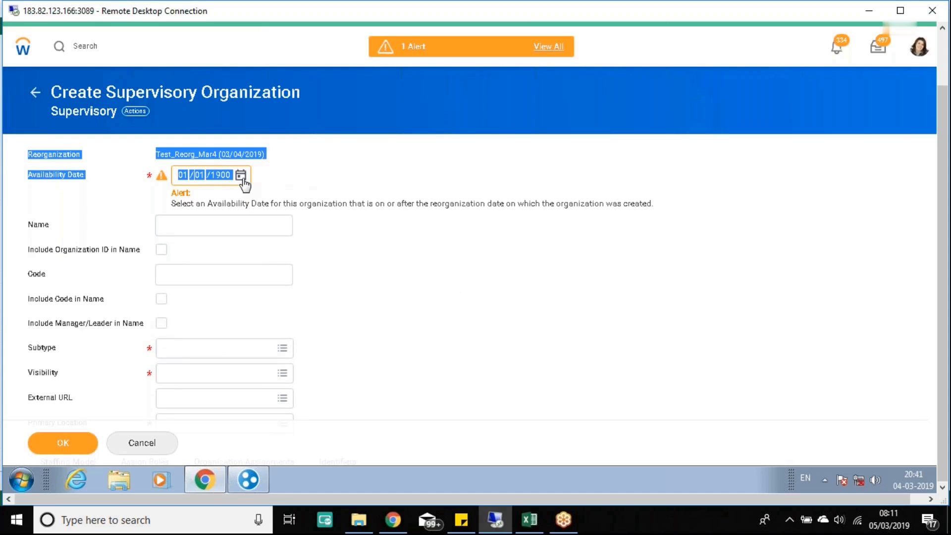
click(27, 177)
drag(26, 176, 255, 178)
click(23, 171)
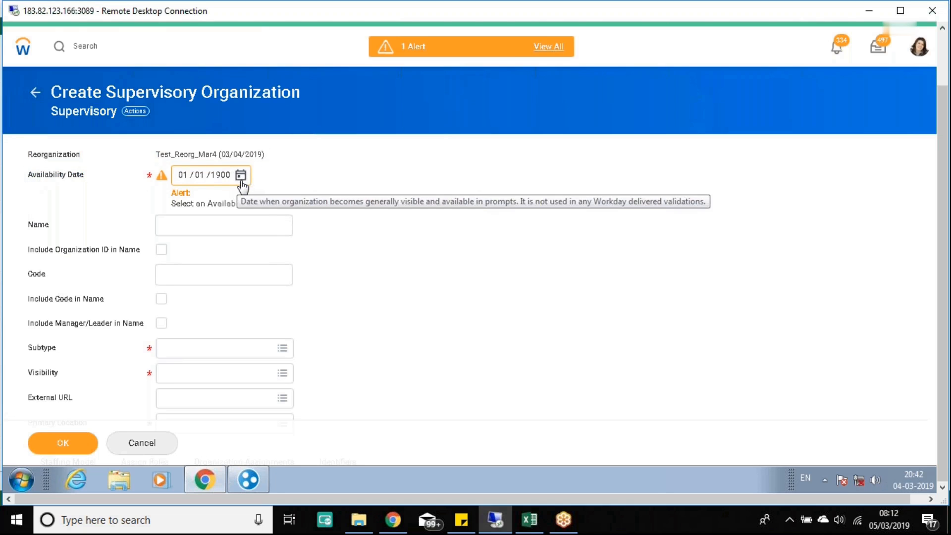
drag(29, 180, 263, 174)
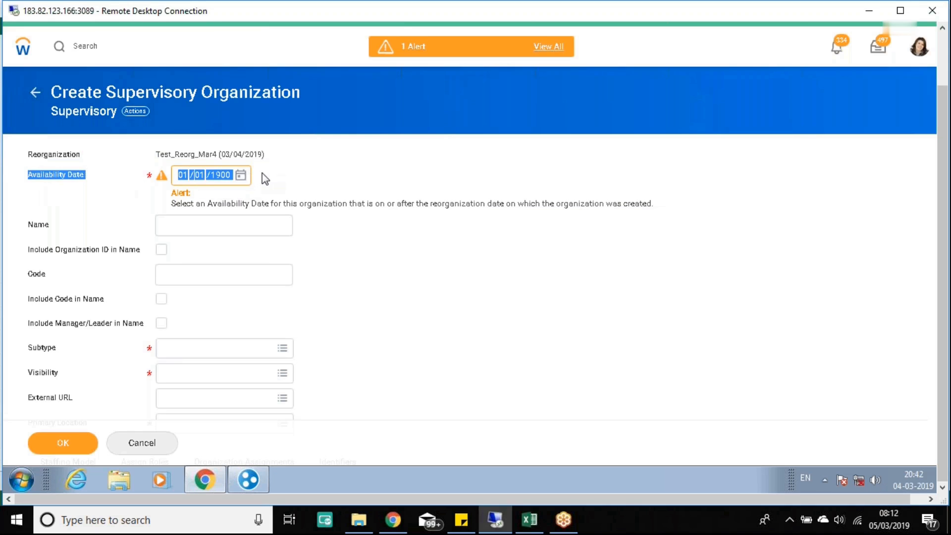
click(353, 208)
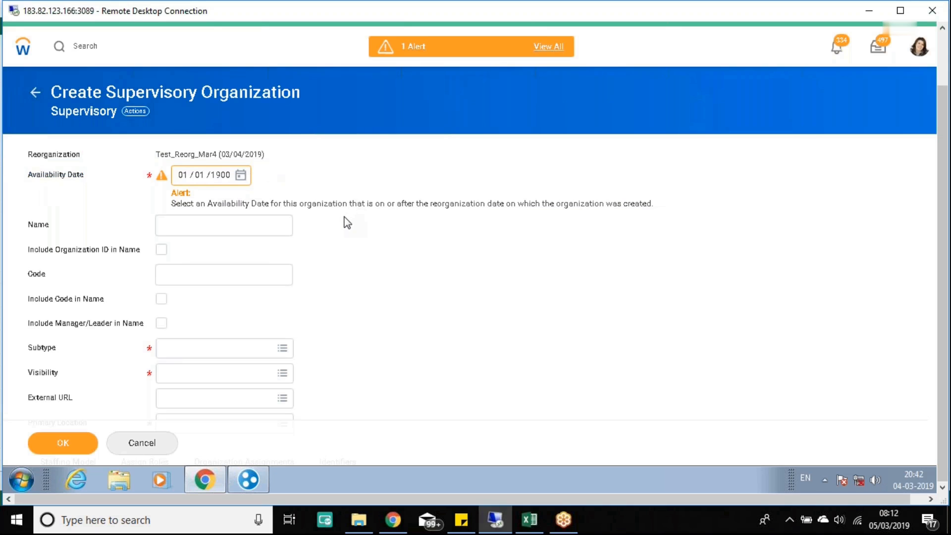
drag(666, 206, 21, 184)
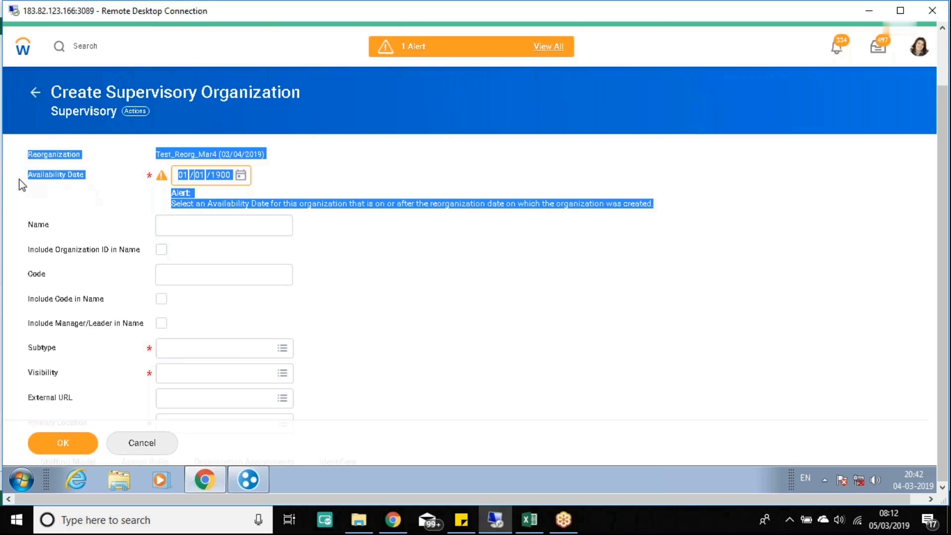
Step: Focus the Name field, scroll down to Staffing Model, and minimize Remote Desktop
click(442, 262)
click(196, 232)
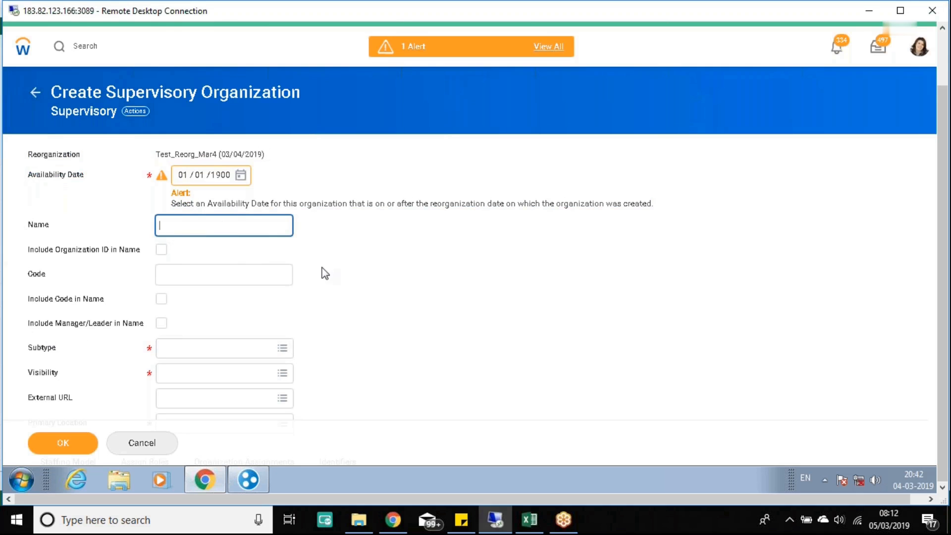
scroll(331, 279, down, 1)
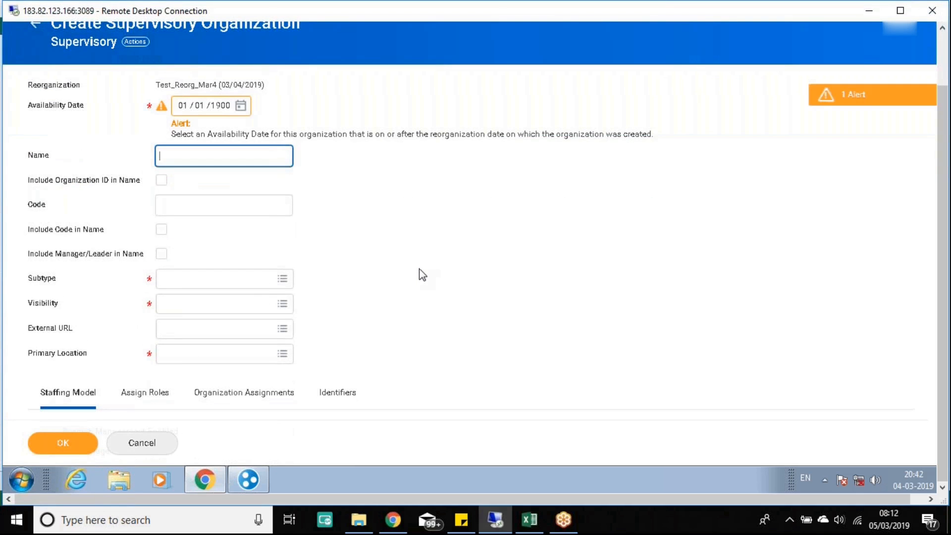
scroll(416, 263, down, 1)
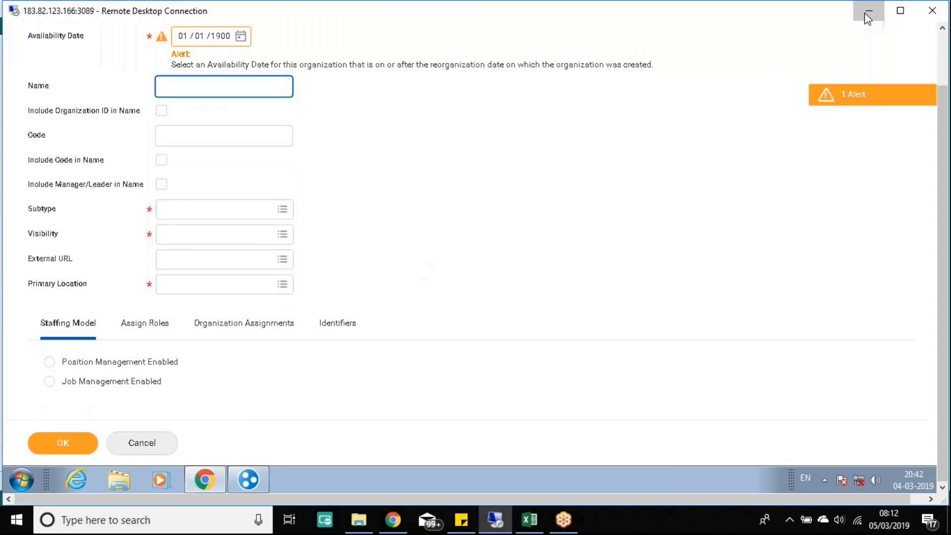
click(867, 12)
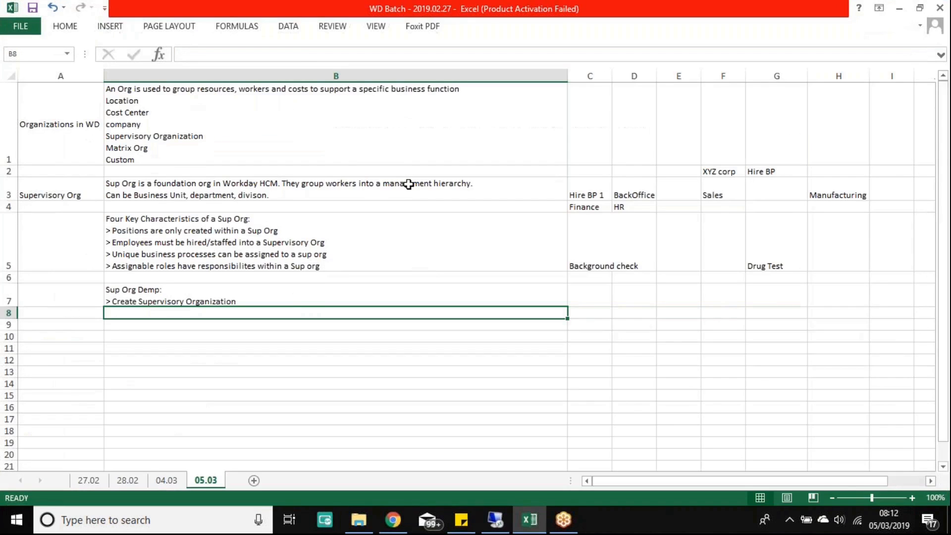
click(405, 185)
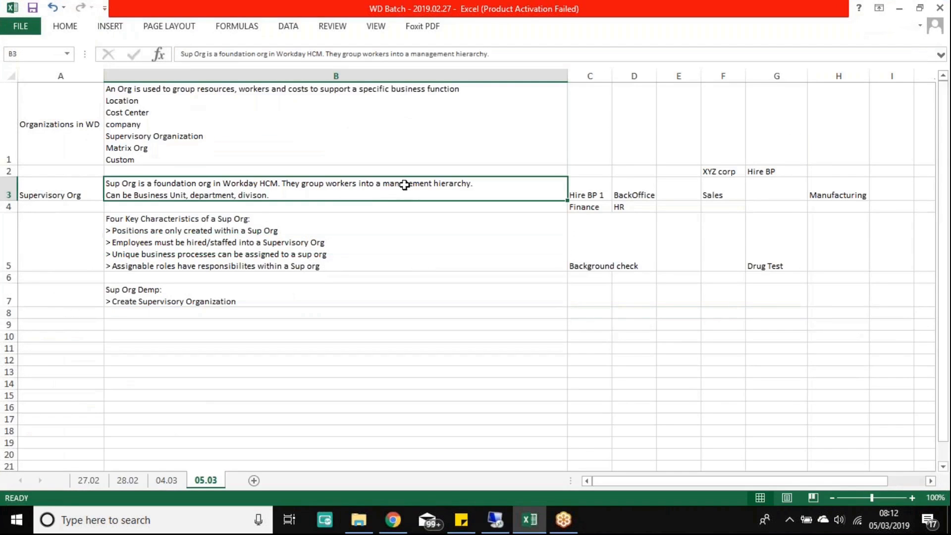
double_click(280, 195)
drag(281, 194, 102, 196)
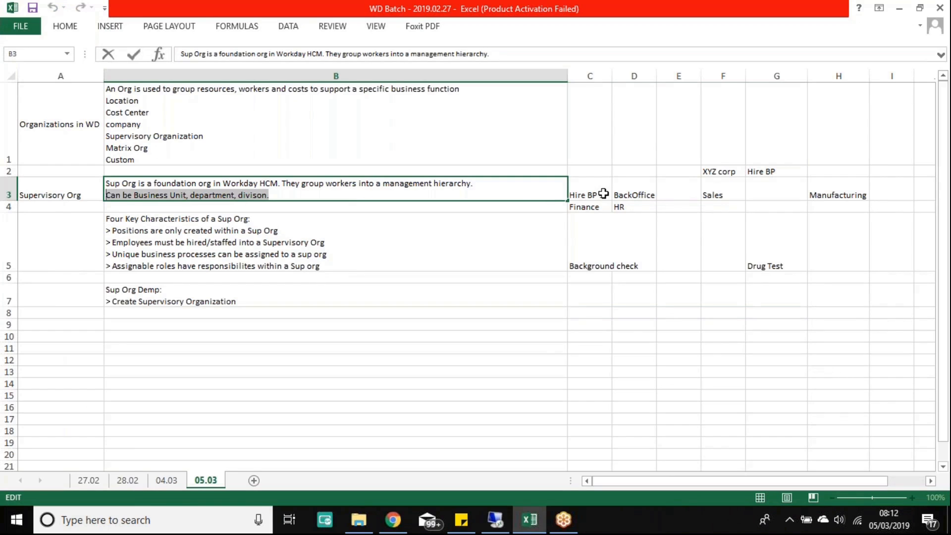
drag(593, 187, 812, 187)
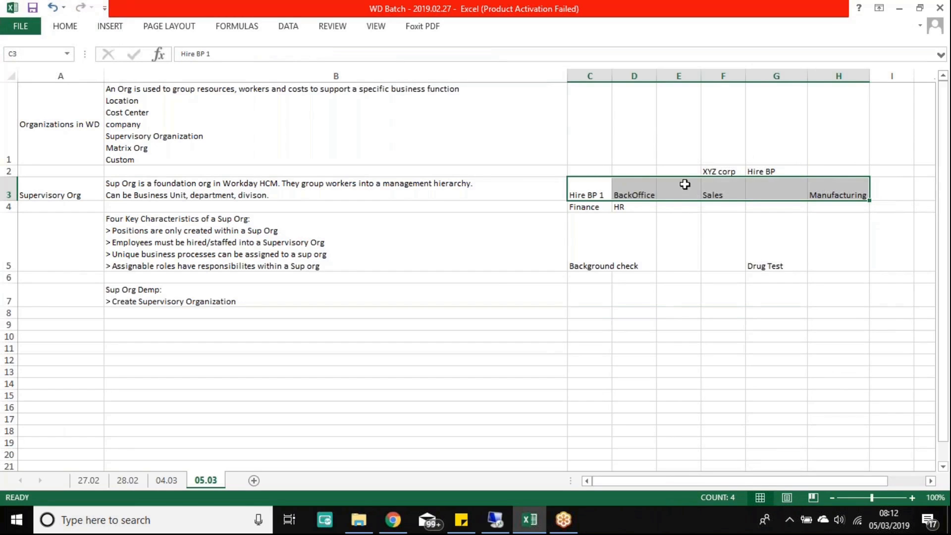
click(722, 170)
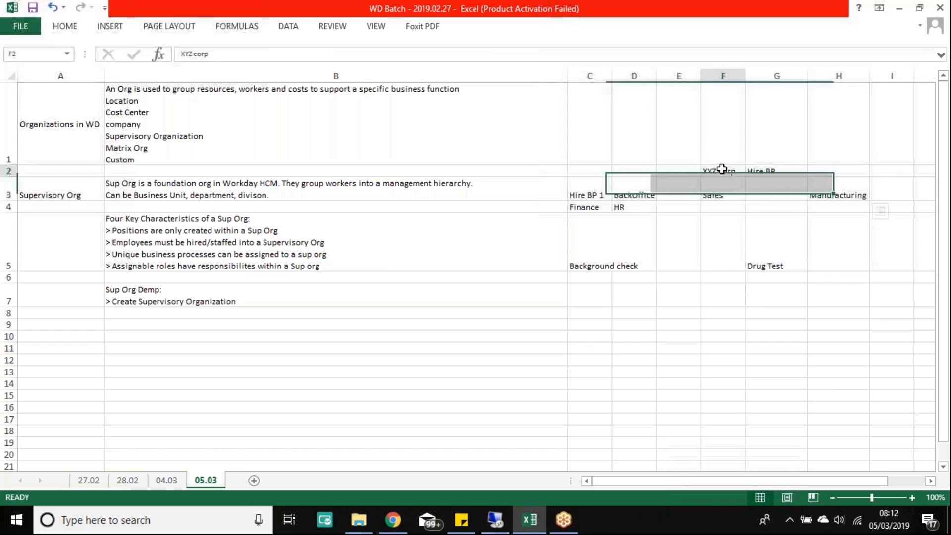
drag(637, 187, 842, 189)
click(640, 191)
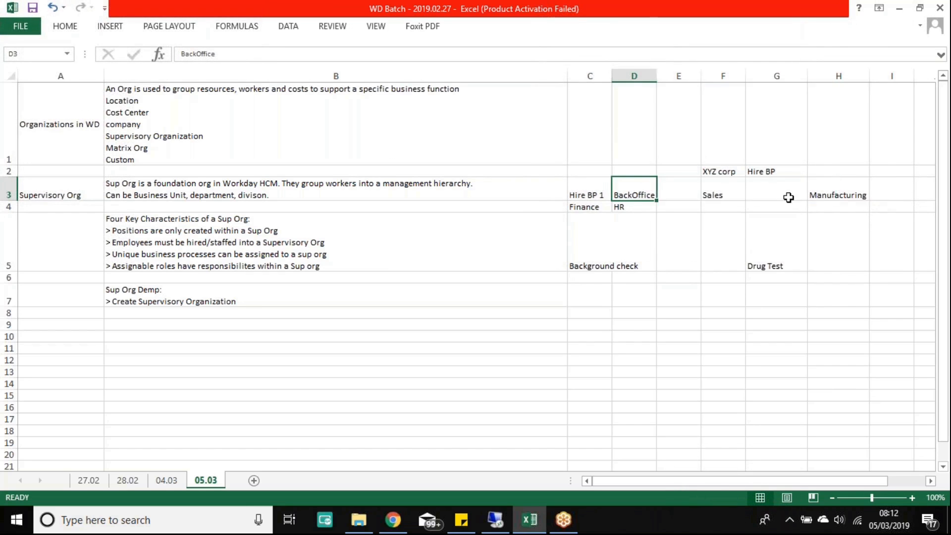
click(722, 195)
click(842, 193)
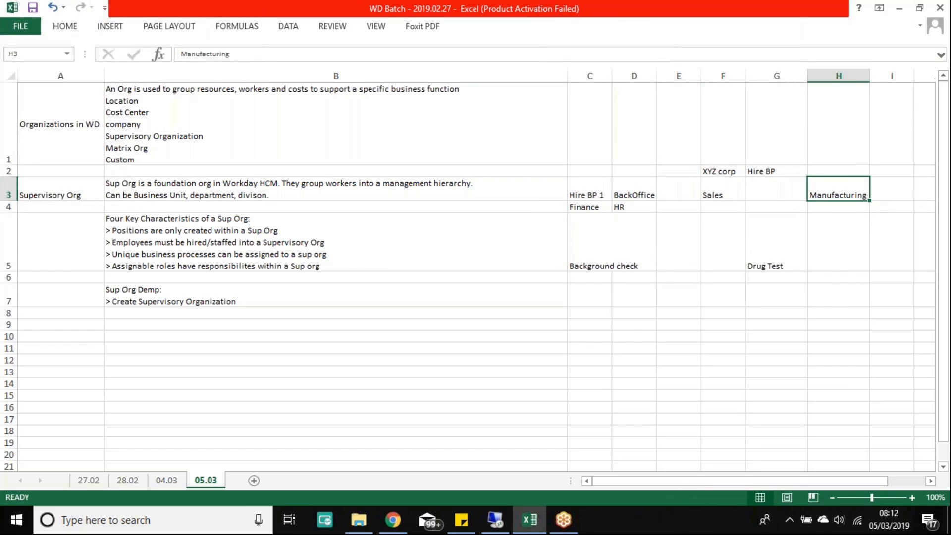
click(636, 197)
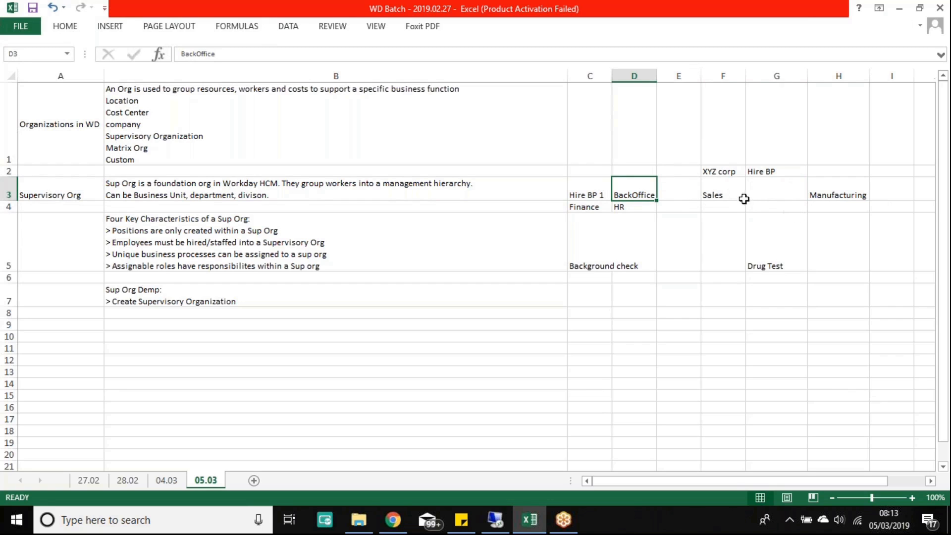
drag(644, 187, 831, 173)
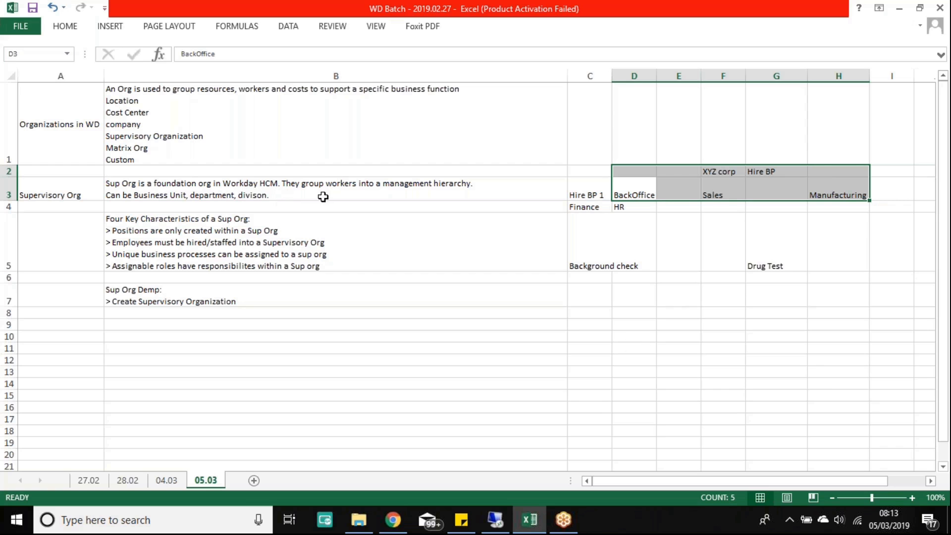
click(496, 520)
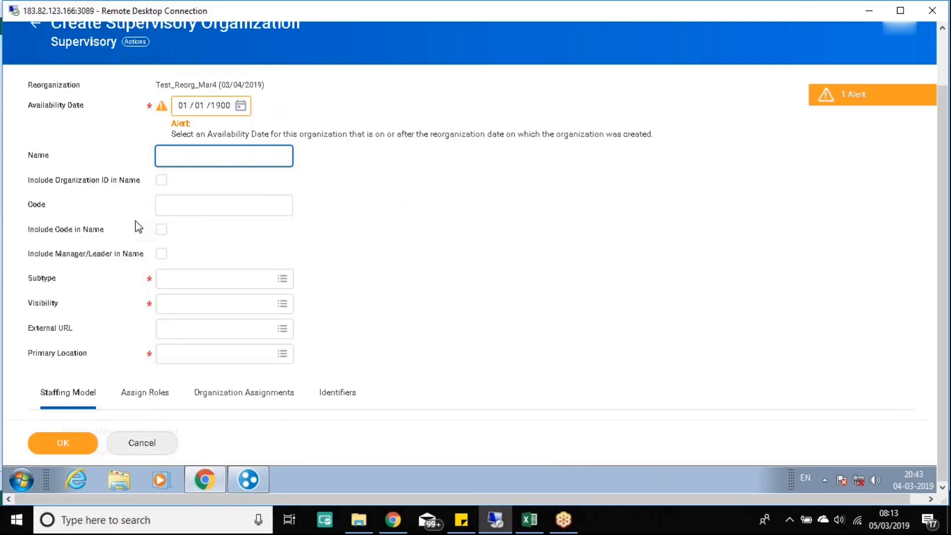
Step: Go back to the Workday Search Results tab and start a new 'sub type' search
scroll(135, 221, up, 2)
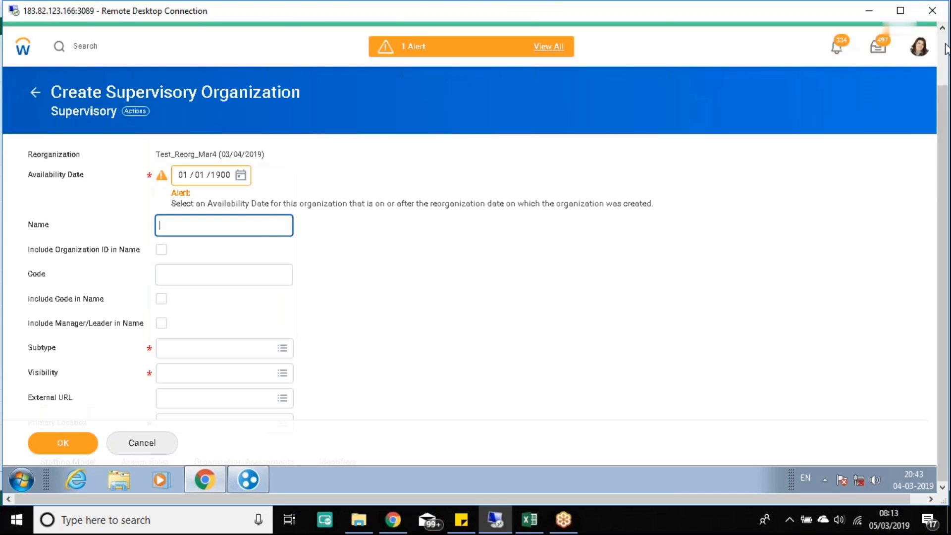
drag(943, 105, 943, 48)
click(110, 35)
click(70, 108)
text(sub type)
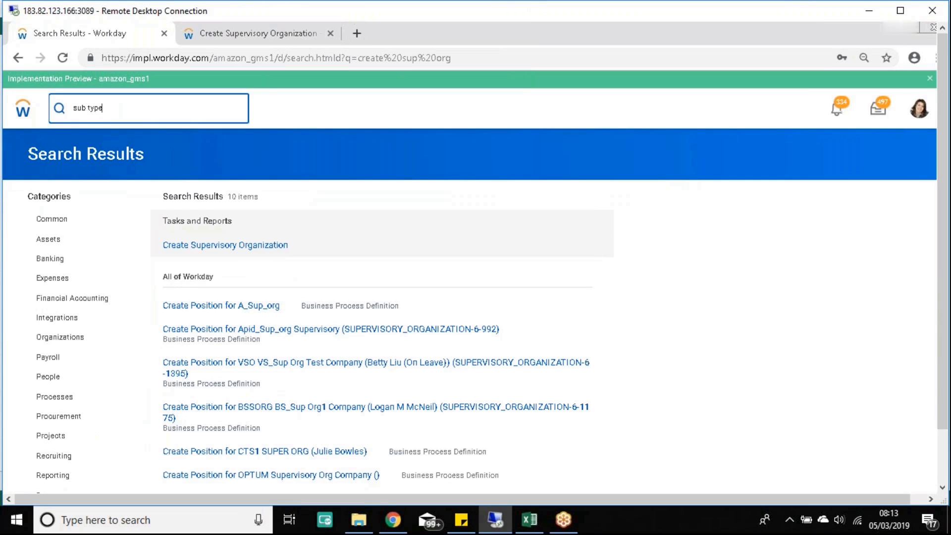
Step: Search for 'subtype' and expand More (4) to reach Maintain Organization Subtypes
key(Return)
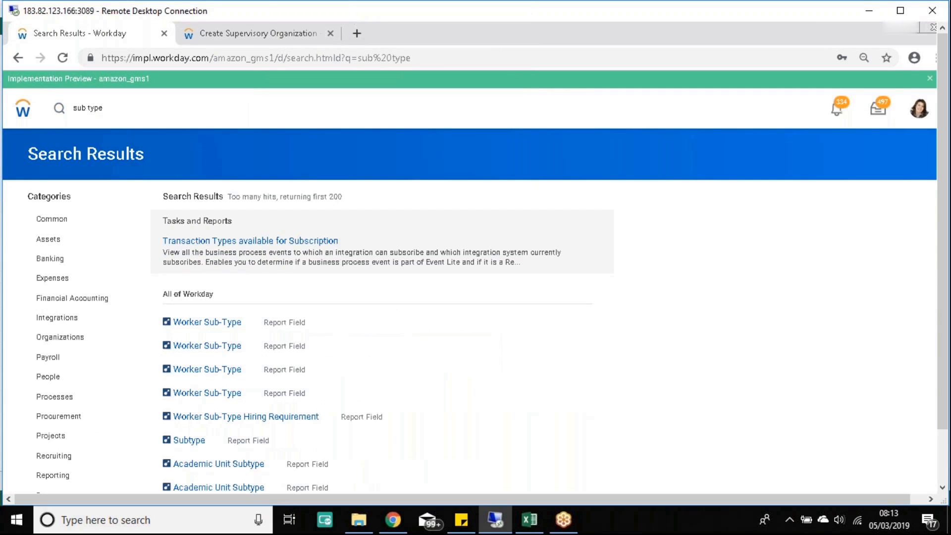
click(86, 108)
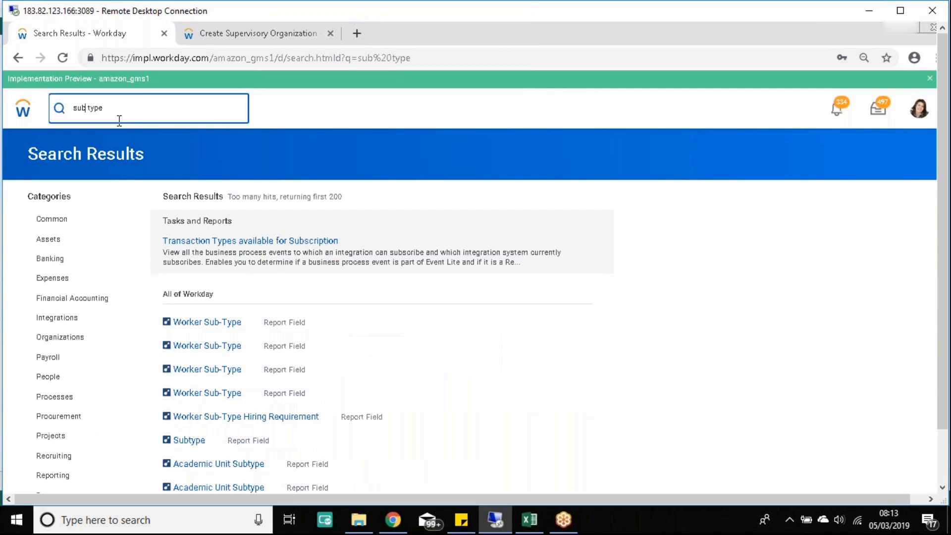
key(Delete)
key(Return)
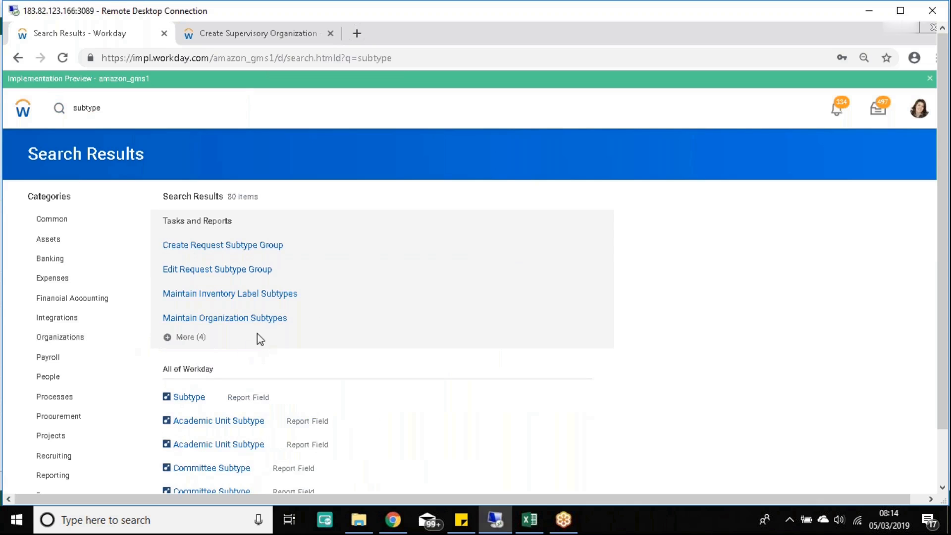
click(167, 338)
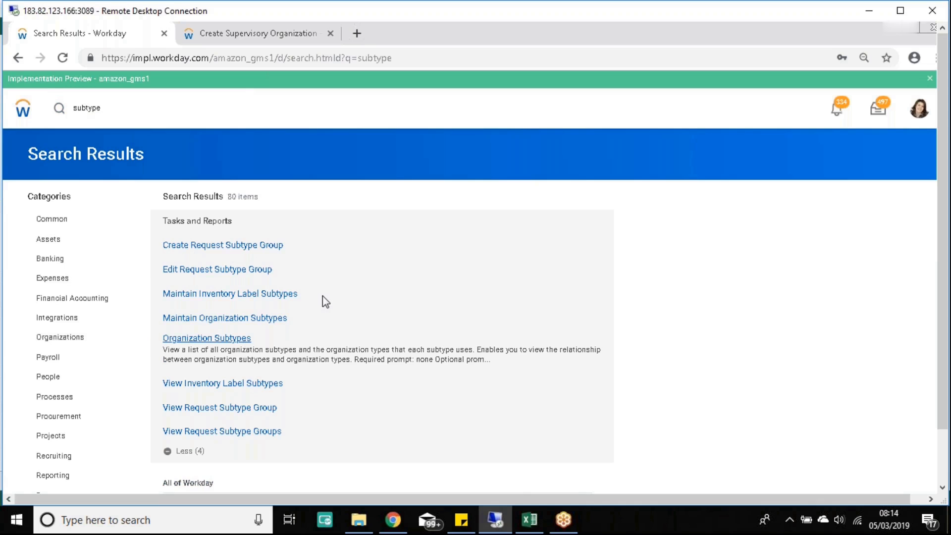
scroll(322, 287, down, 1)
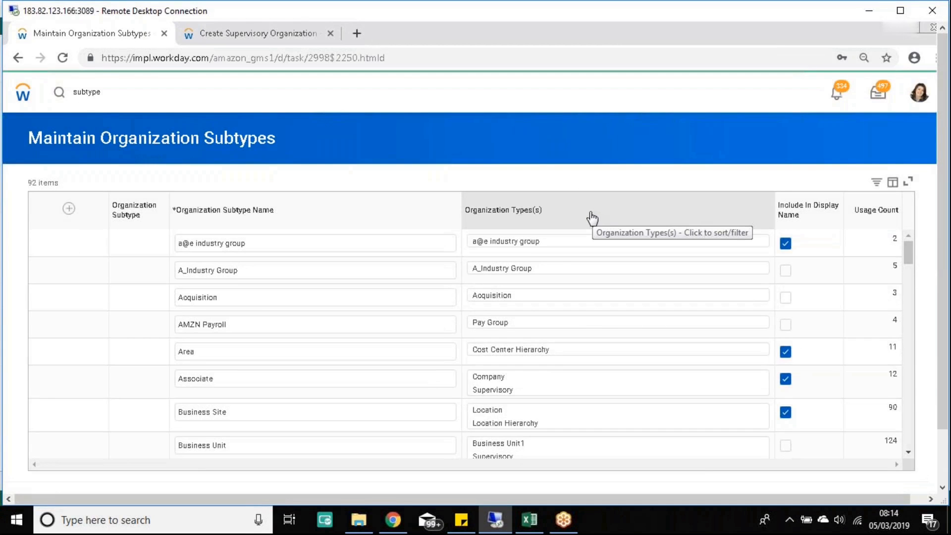
click(234, 43)
scroll(505, 302, down, 3)
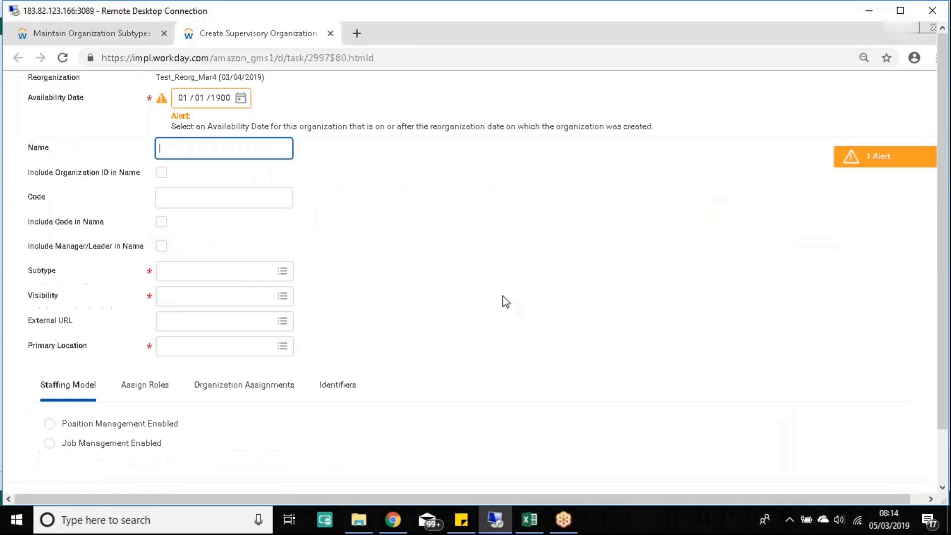
scroll(450, 274, up, 3)
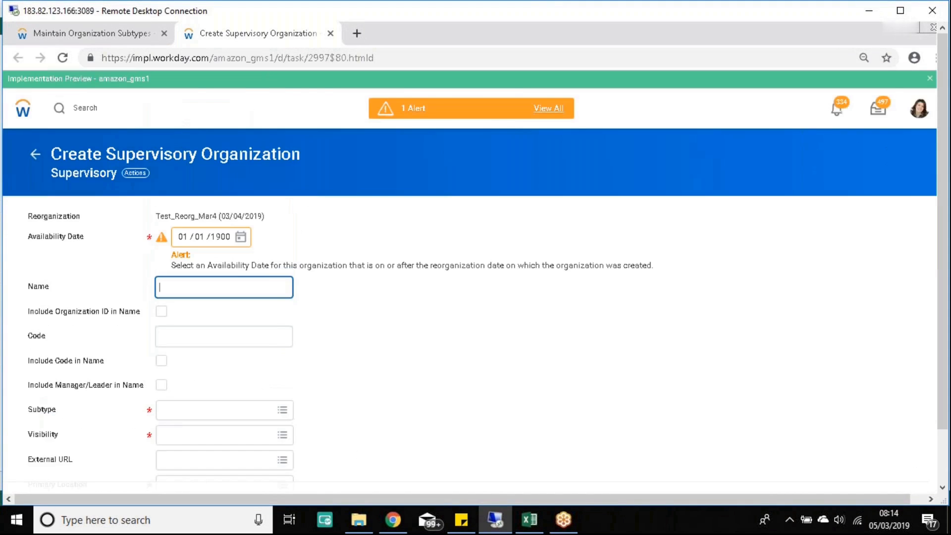
scroll(457, 275, down, 3)
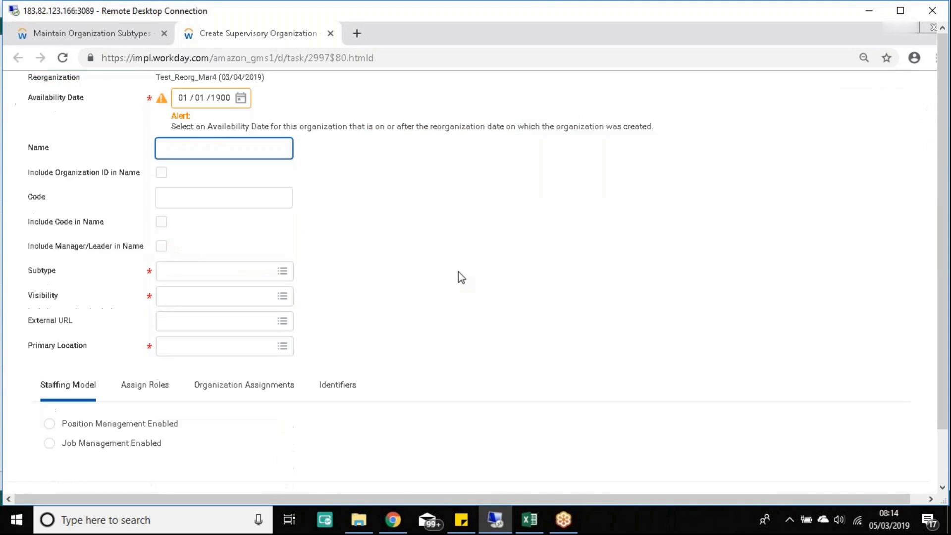
click(287, 276)
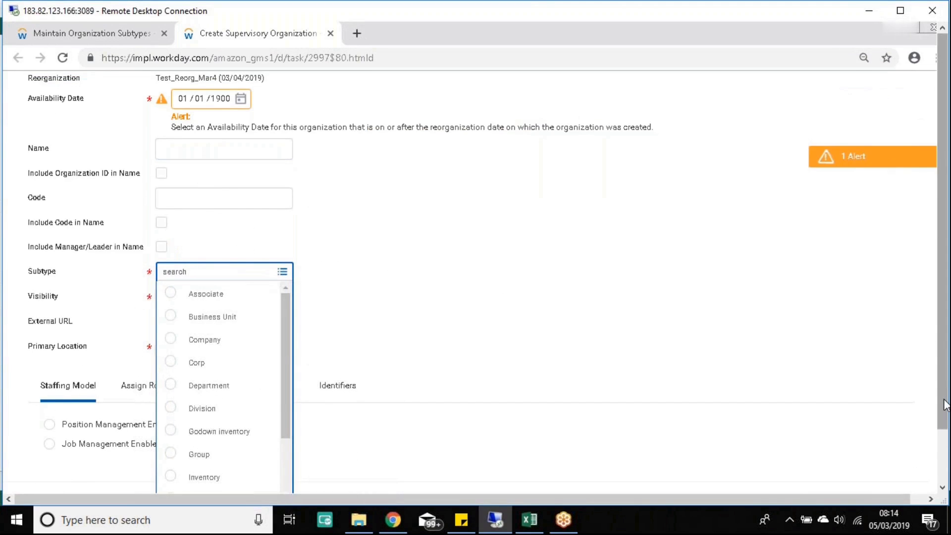
scroll(946, 404, down, 3)
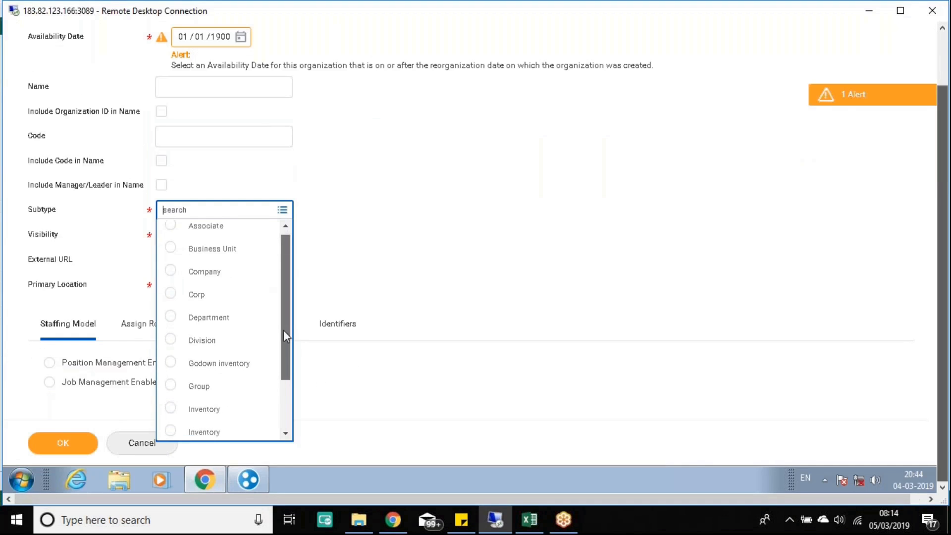
drag(283, 331, 293, 393)
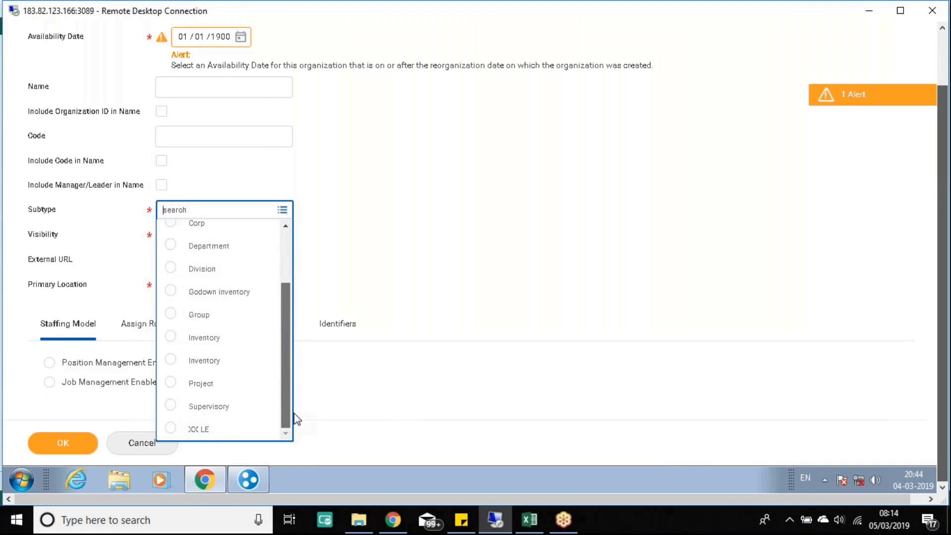
drag(290, 377, 296, 402)
click(944, 47)
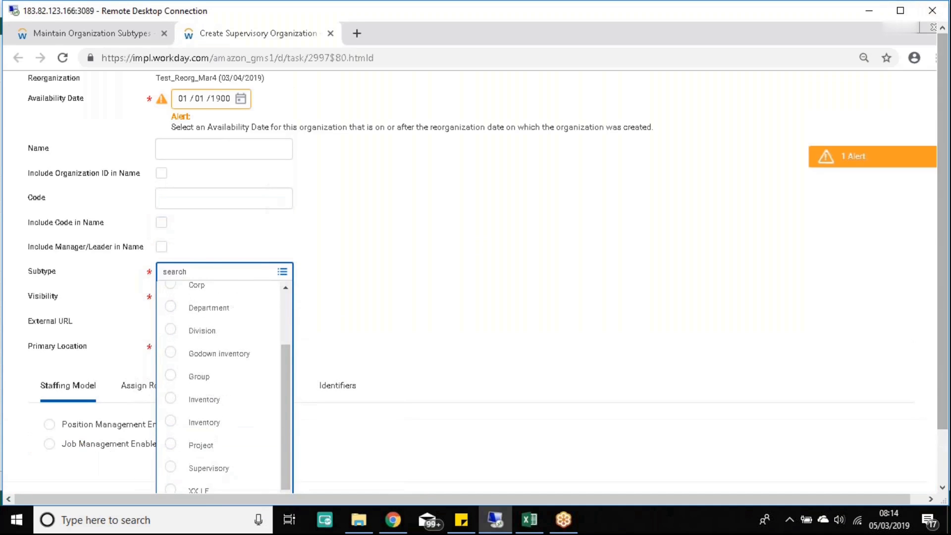
click(75, 33)
Step: Search for org subtypes and open the Organization Subtypes report
click(106, 99)
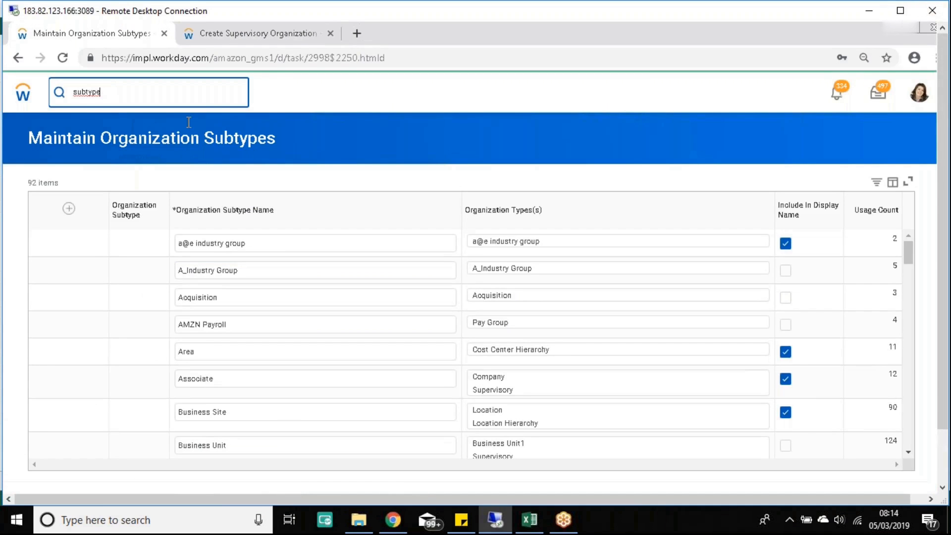
text(org)
key(Return)
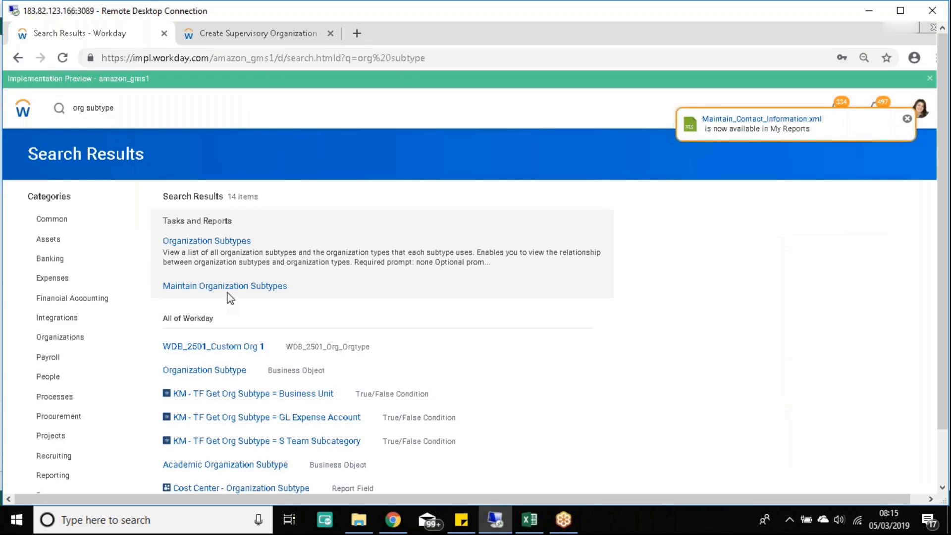
ctrl+shift+click(208, 241)
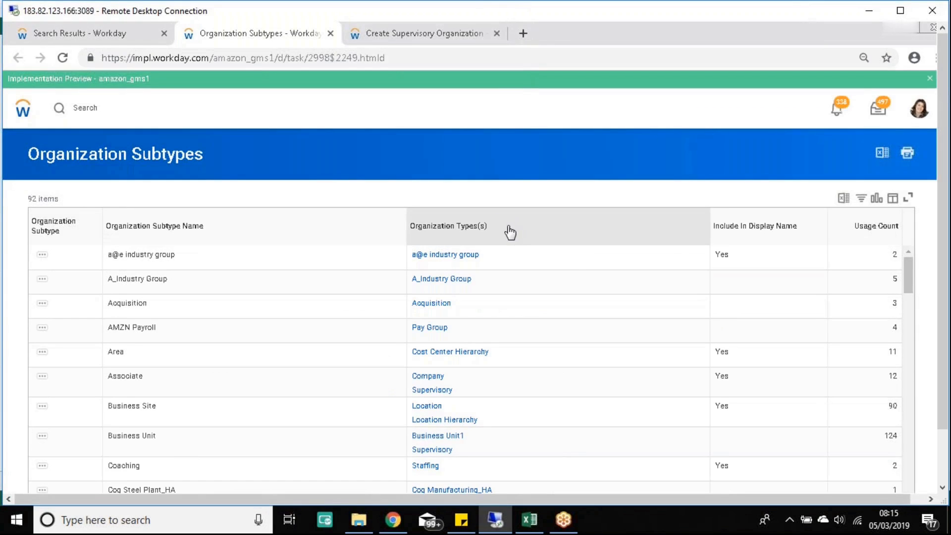
Step: Filter the Organization Type(s) column to Supervisory, leaving 13 of 92 subtypes
click(510, 232)
text(s)
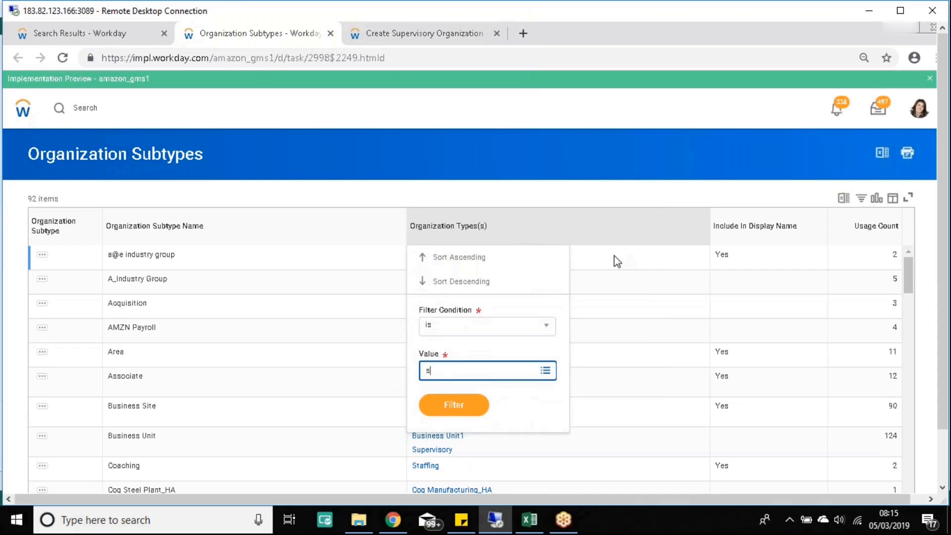
text(uperv)
key(Return)
click(441, 422)
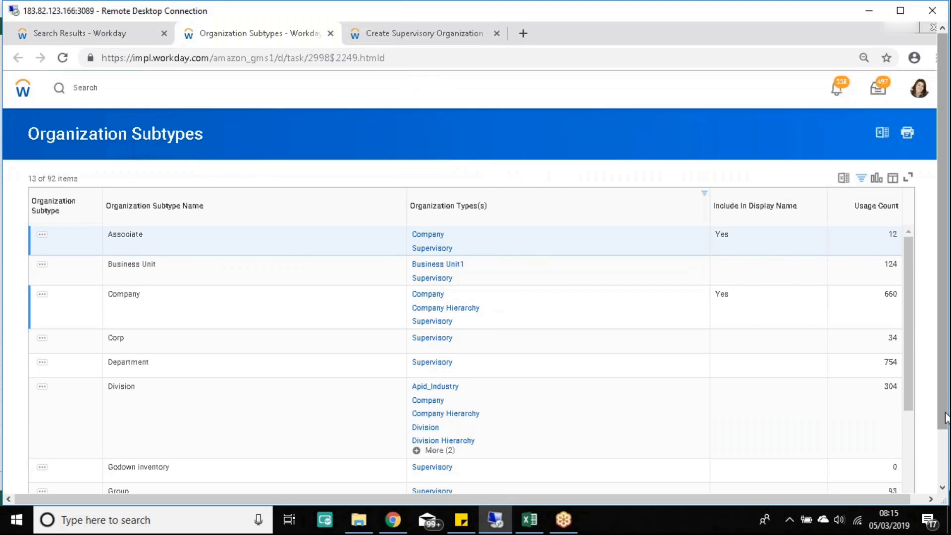
drag(944, 413, 946, 468)
mouse_move(910, 330)
mouse_down()
mouse_move(913, 389)
mouse_move(909, 317)
mouse_up()
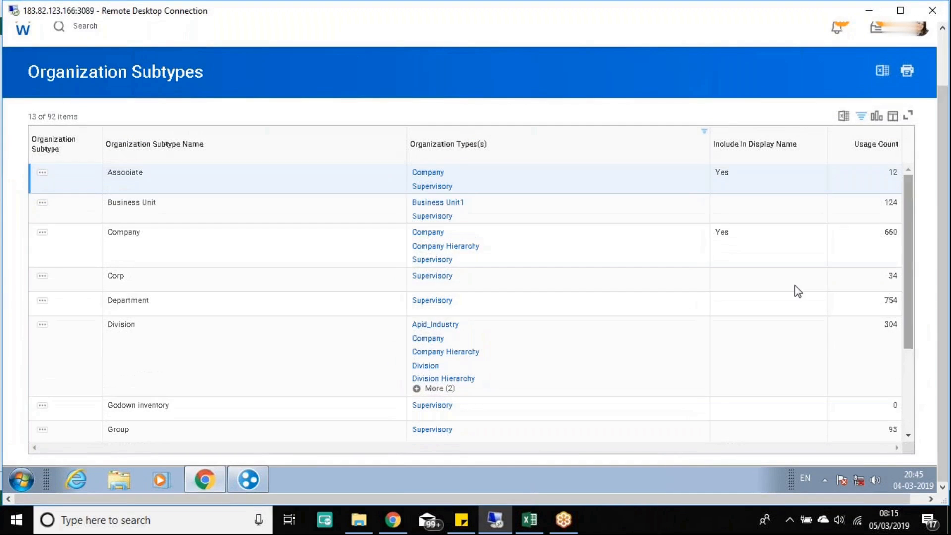
click(187, 214)
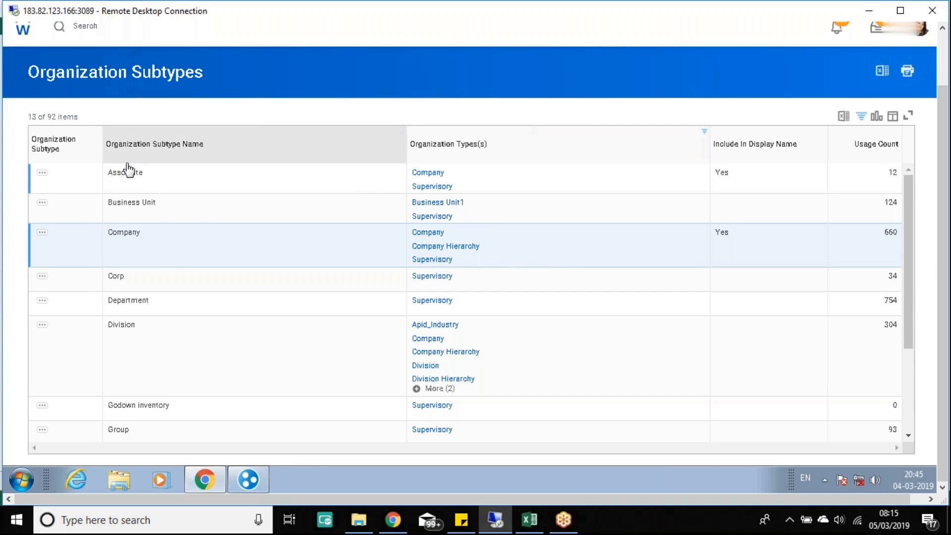
mouse_move(214, 488)
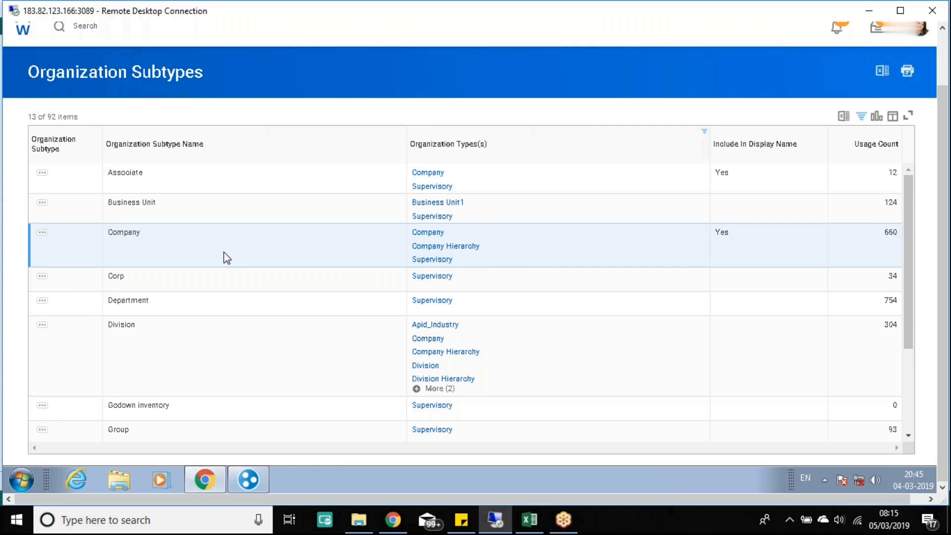
click(943, 55)
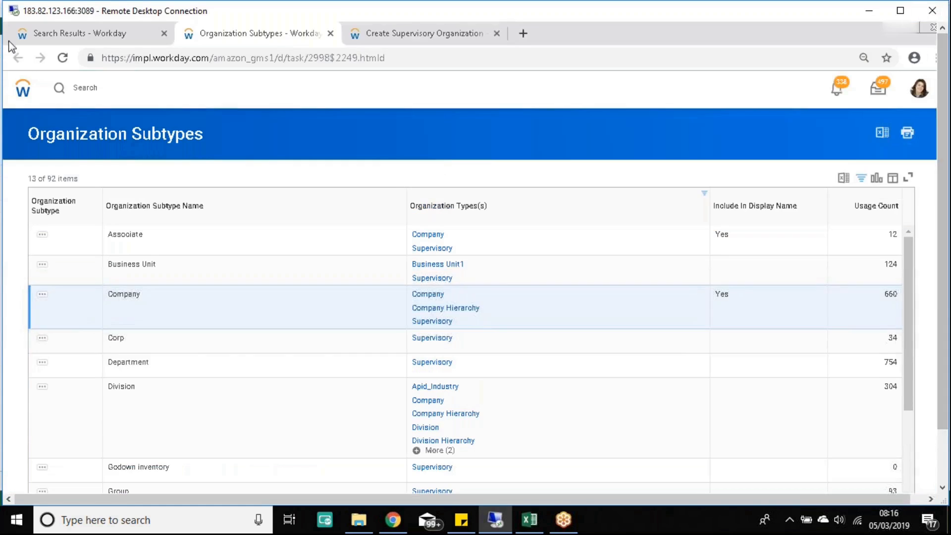
Step: Add a new subtype row named 'Project Group' with Supervisory as its organization type
click(74, 37)
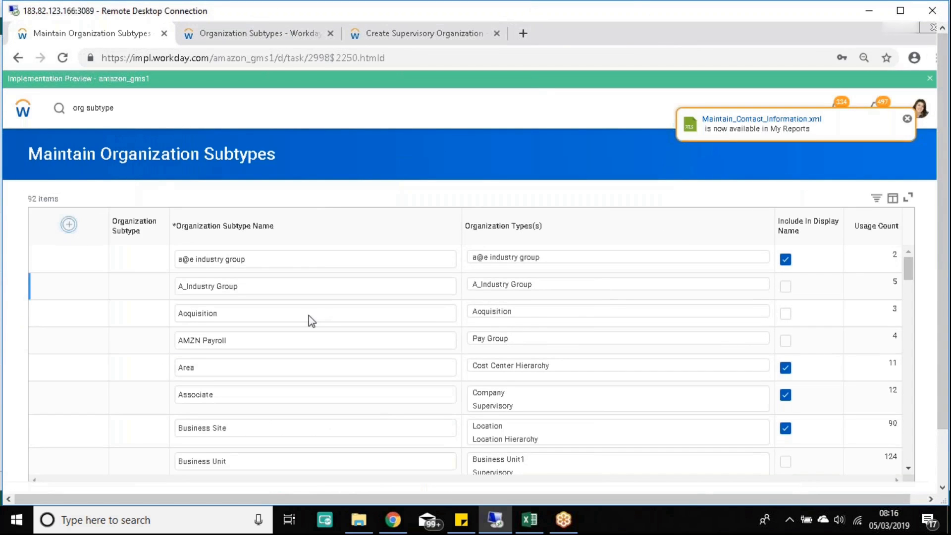
click(232, 257)
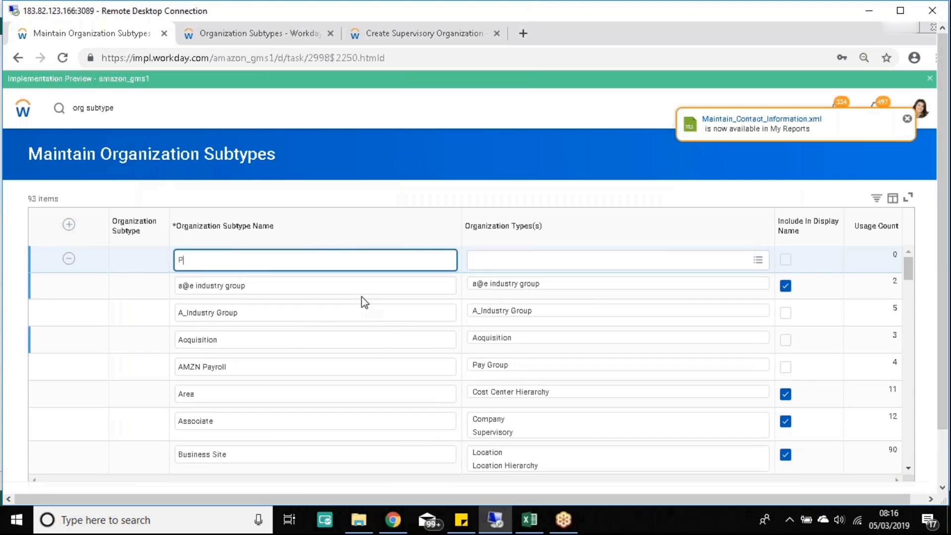
text(Project Group)
click(766, 261)
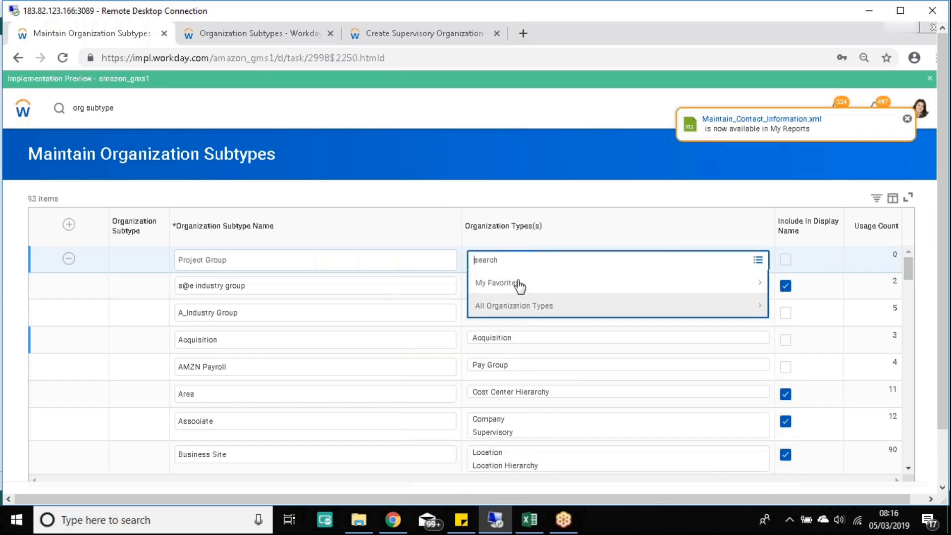
text(s)
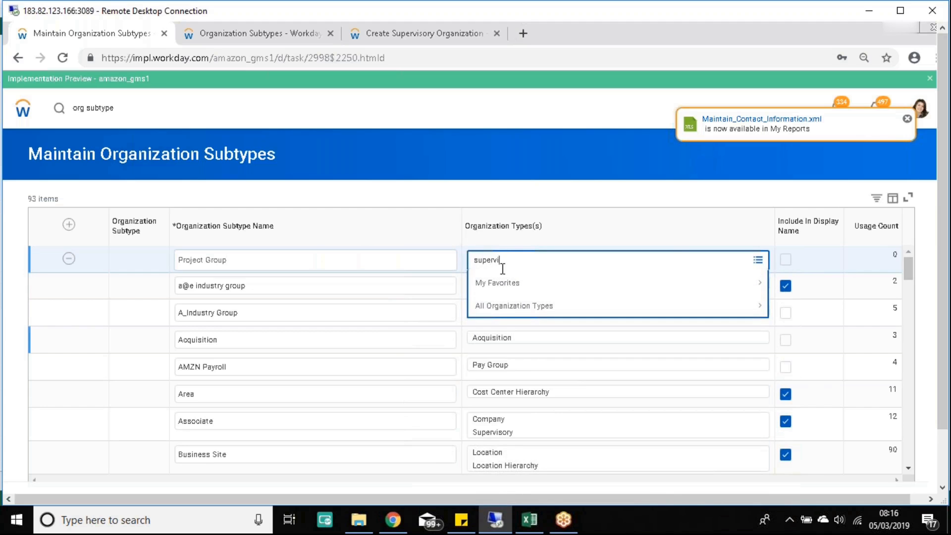
text(upervi)
key(Return)
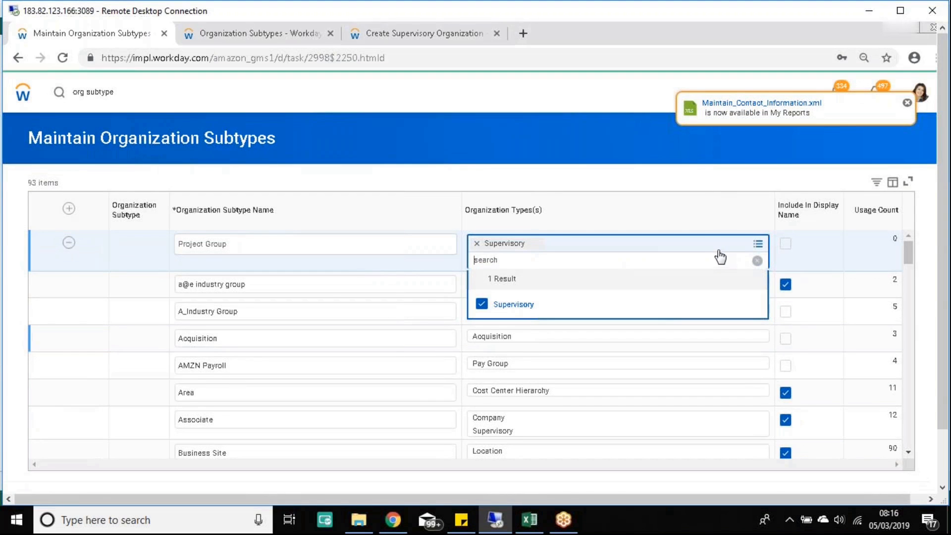
click(755, 246)
click(667, 241)
click(526, 304)
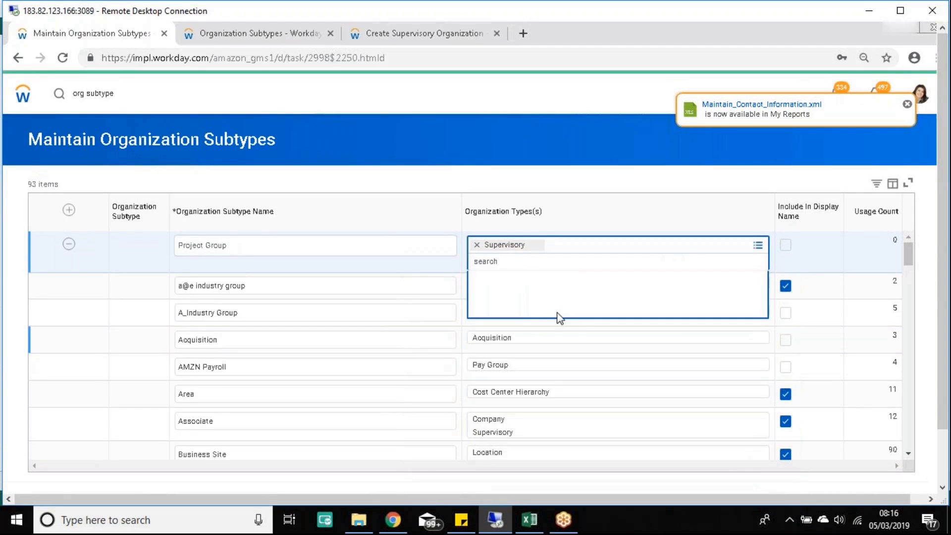
scroll(617, 378, down, 10)
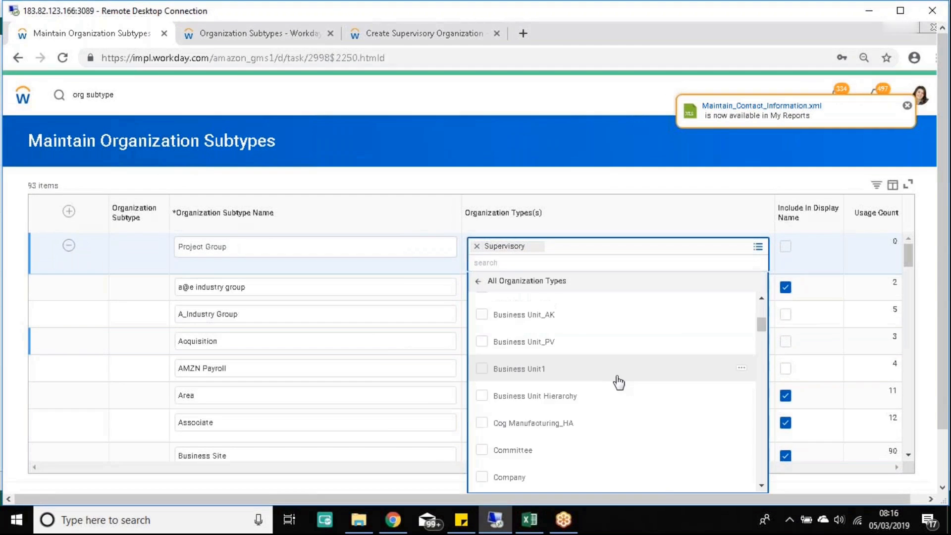
scroll(618, 379, down, 5)
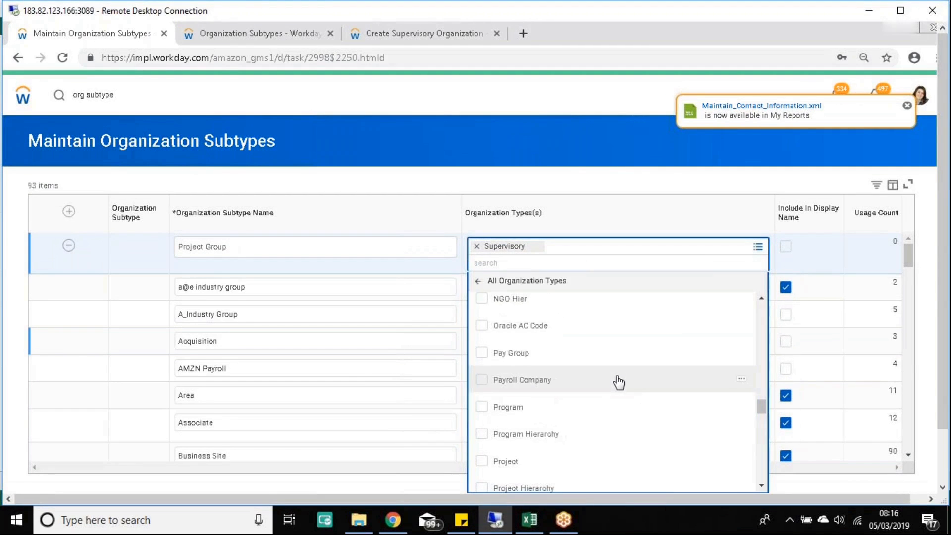
scroll(595, 373, up, 3)
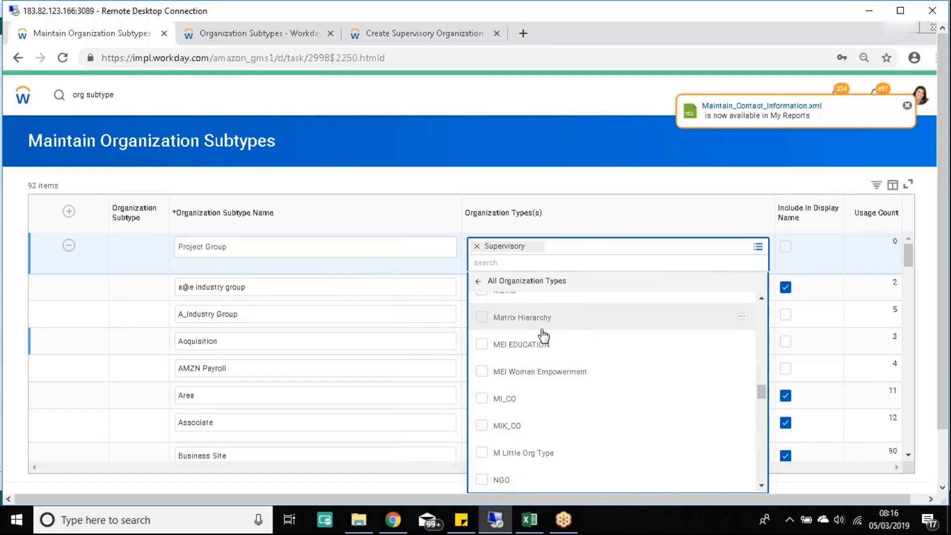
scroll(565, 359, up, 4)
scroll(564, 367, up, 3)
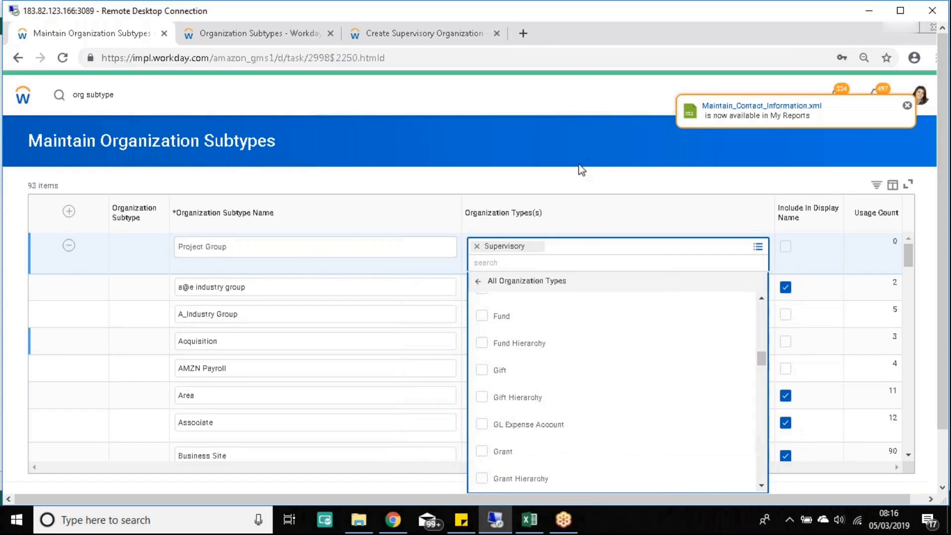
Step: Prefix the new subtype's name so it reads 'WDB_2702 - Project Group'
click(282, 249)
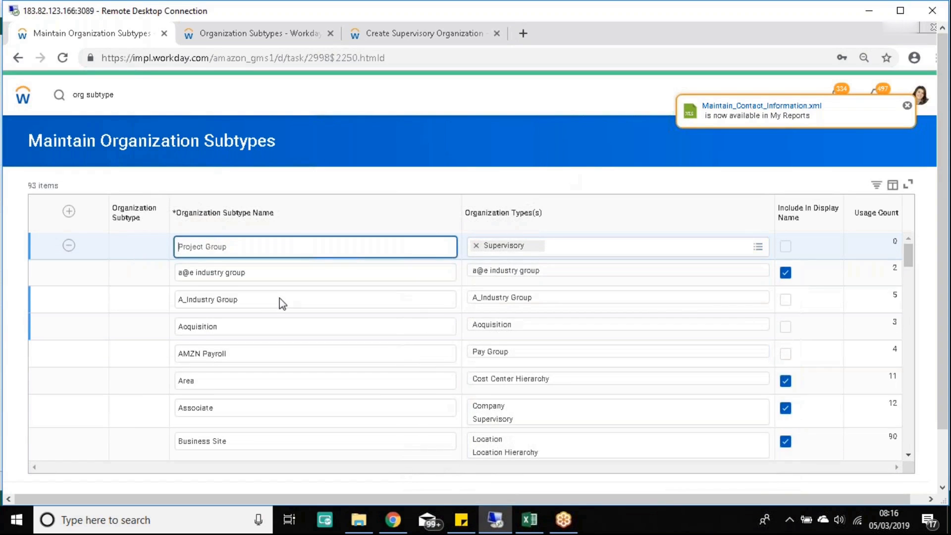
text(WDB_)
click(529, 520)
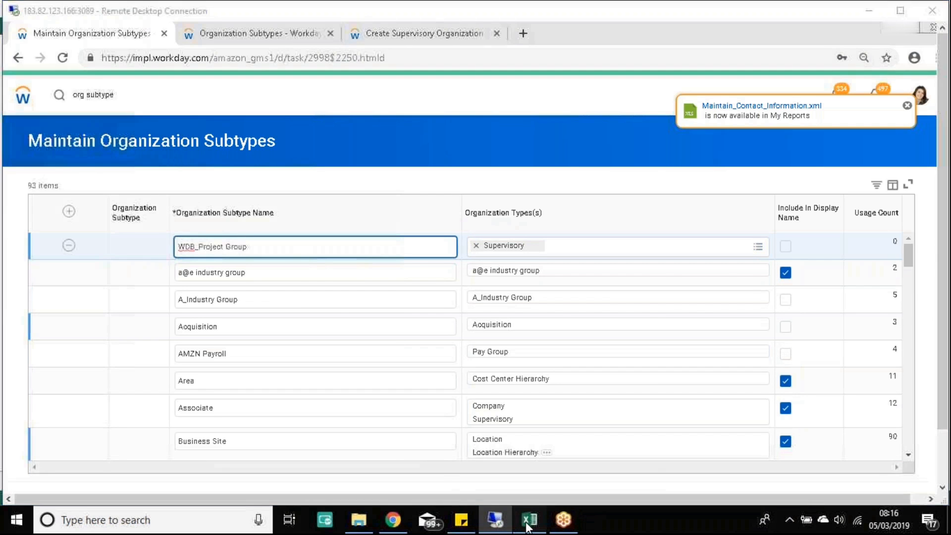
click(529, 520)
text(2702 -)
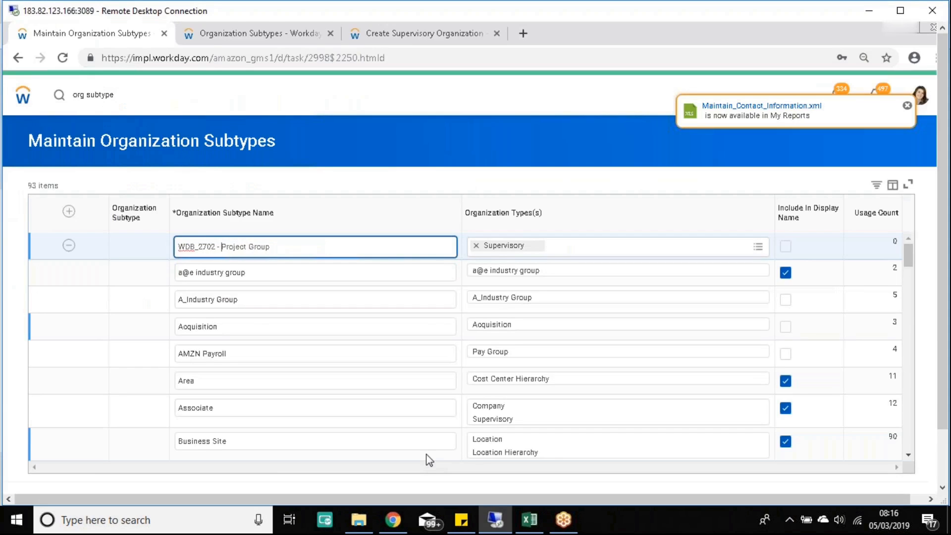
click(551, 149)
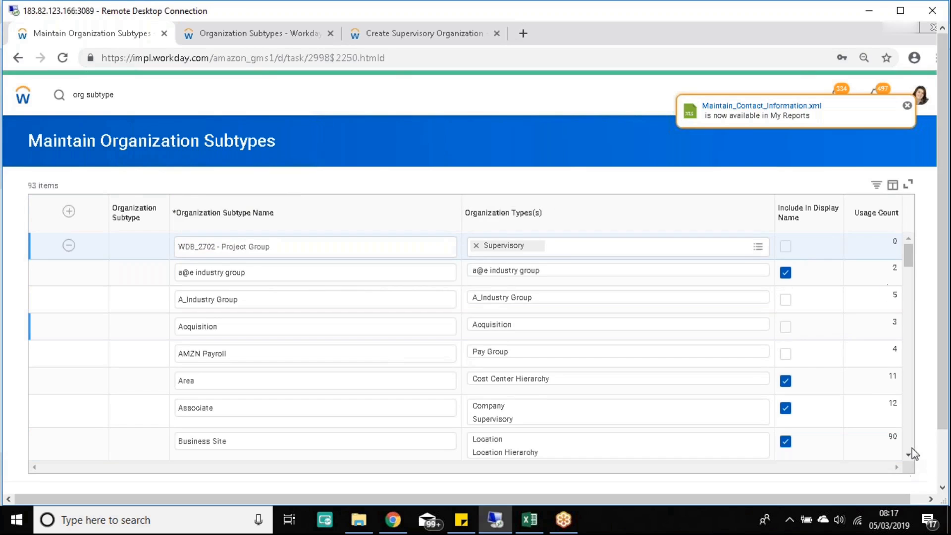
click(943, 466)
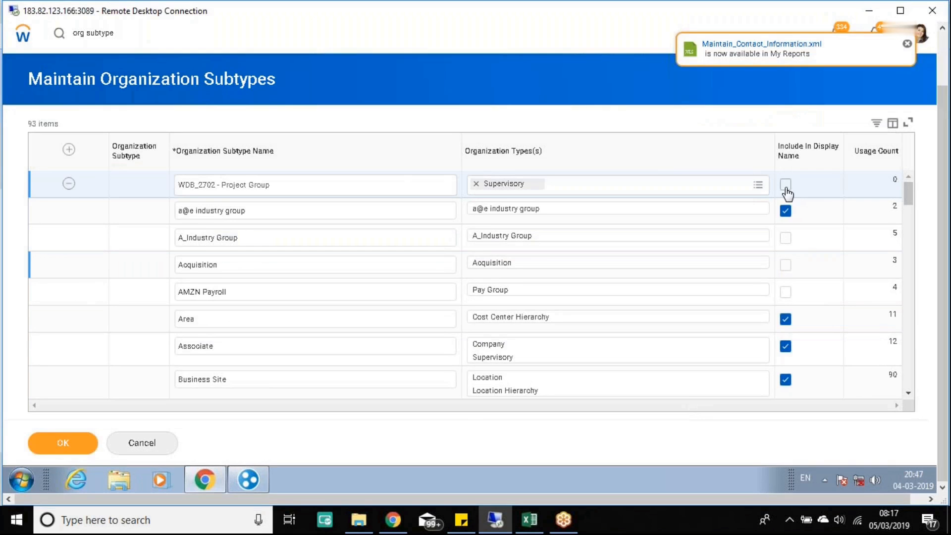
click(943, 75)
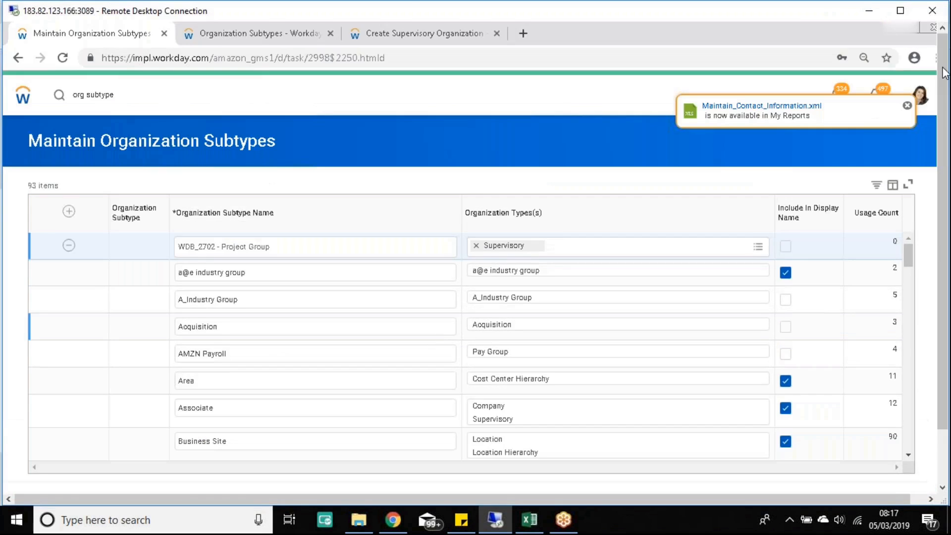
Step: Cross-check the Create Supervisory Organization tab, review the 93-row subtype list, and save it
click(407, 34)
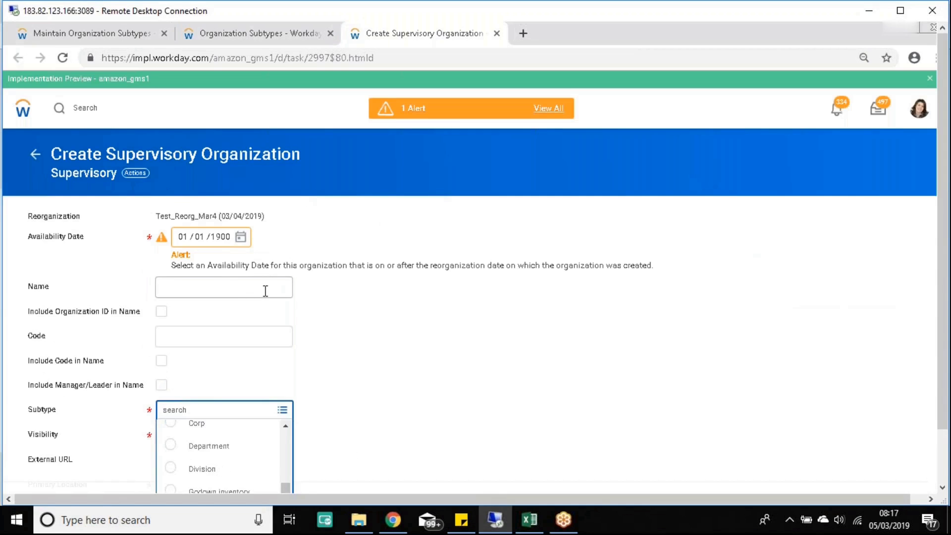
click(84, 35)
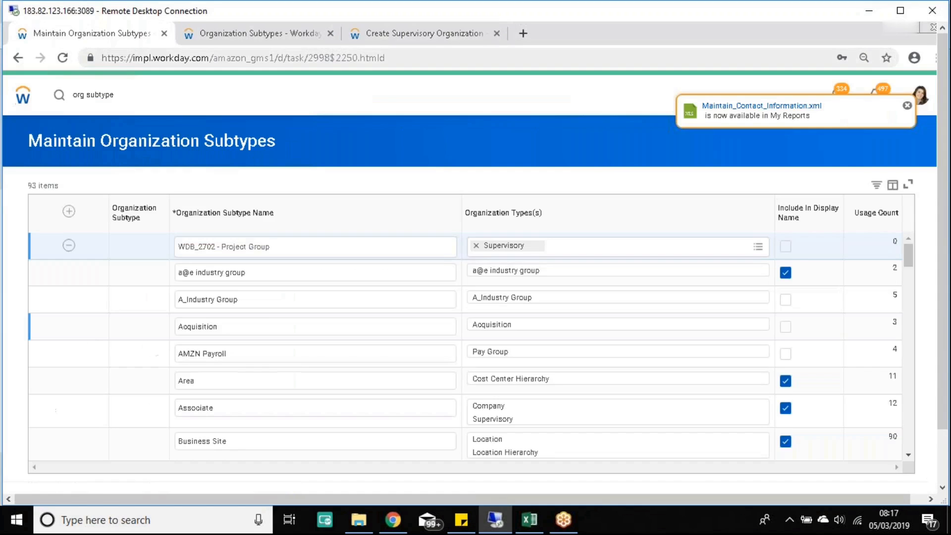
scroll(535, 391, down, 10)
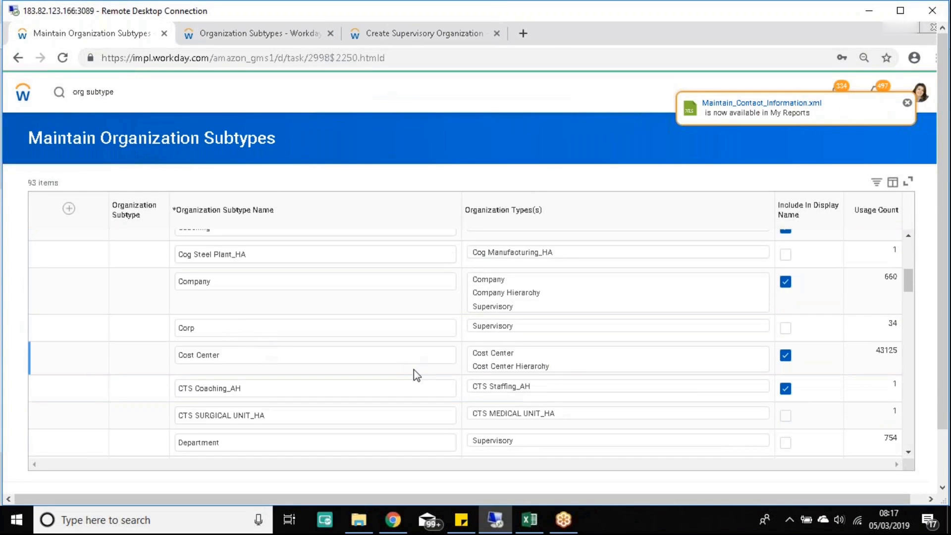
scroll(414, 370, down, 5)
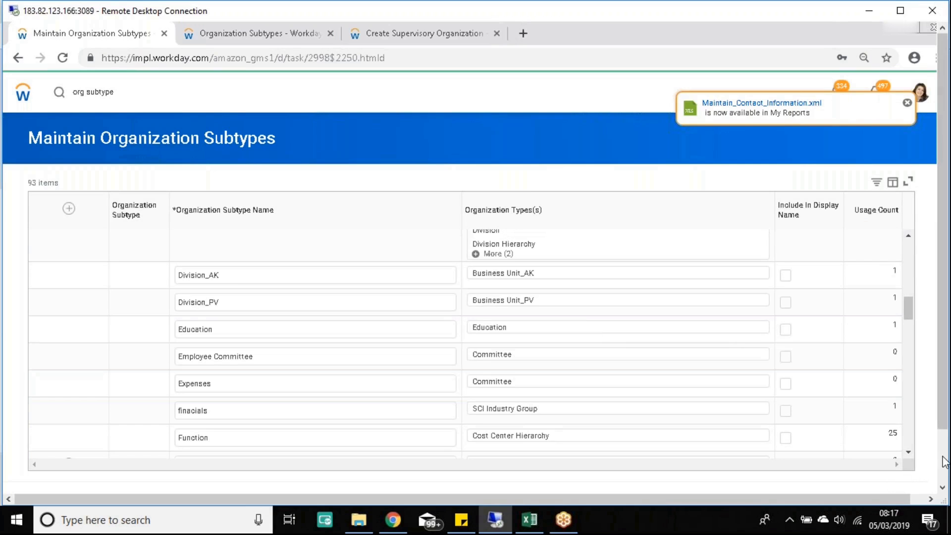
click(943, 462)
scroll(321, 344, down, 5)
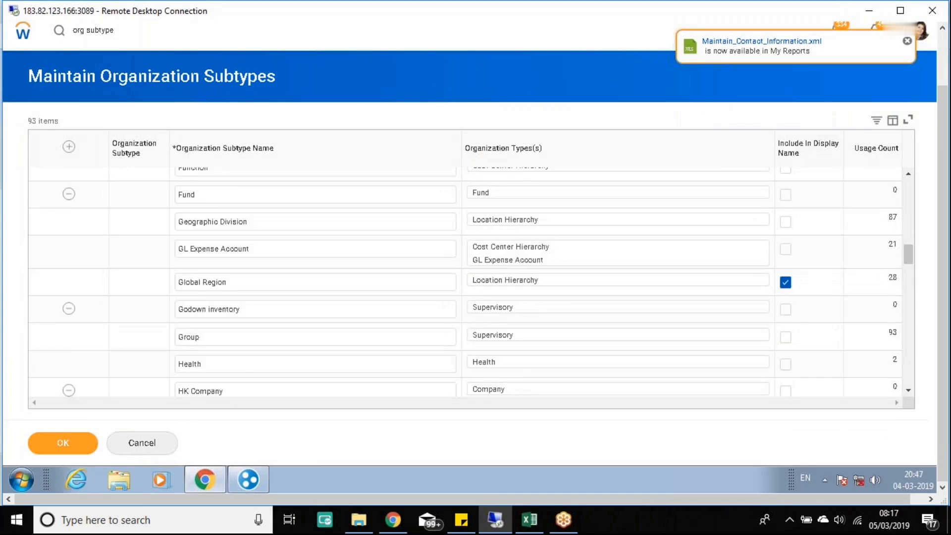
scroll(322, 350, down, 10)
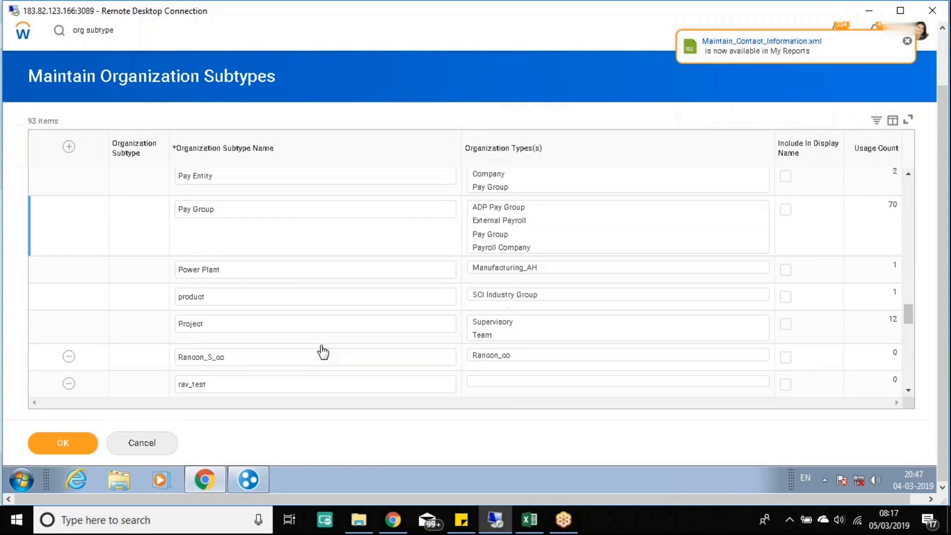
scroll(315, 355, down, 4)
scroll(314, 357, down, 5)
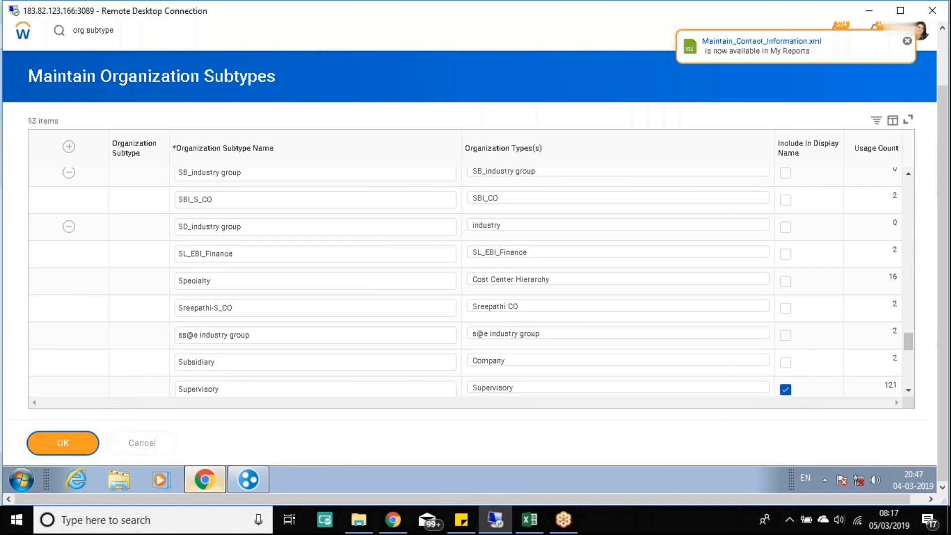
drag(275, 94, 18, 90)
key(ctrl+c)
Step: Add a '> Maintain Organization Subtypes' line to the demo notes in Excel cell B7
click(868, 10)
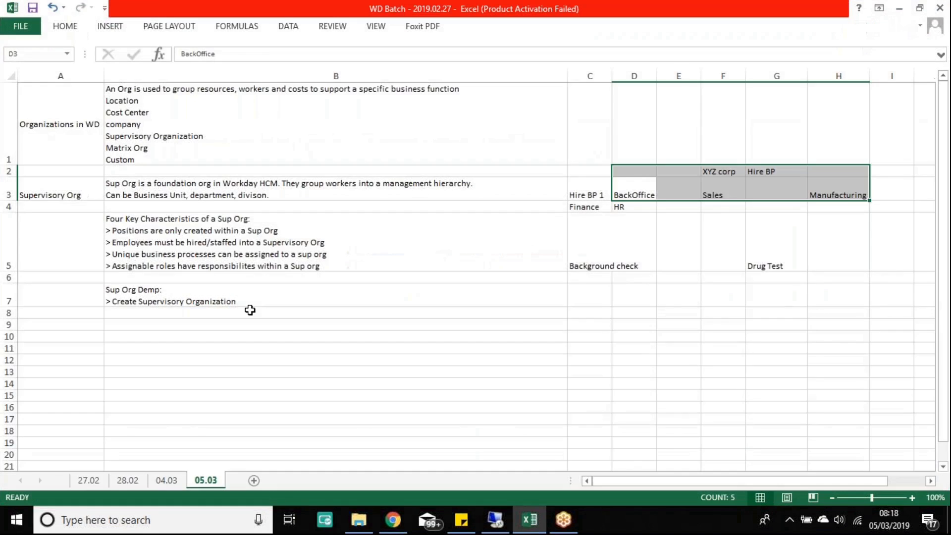
click(250, 302)
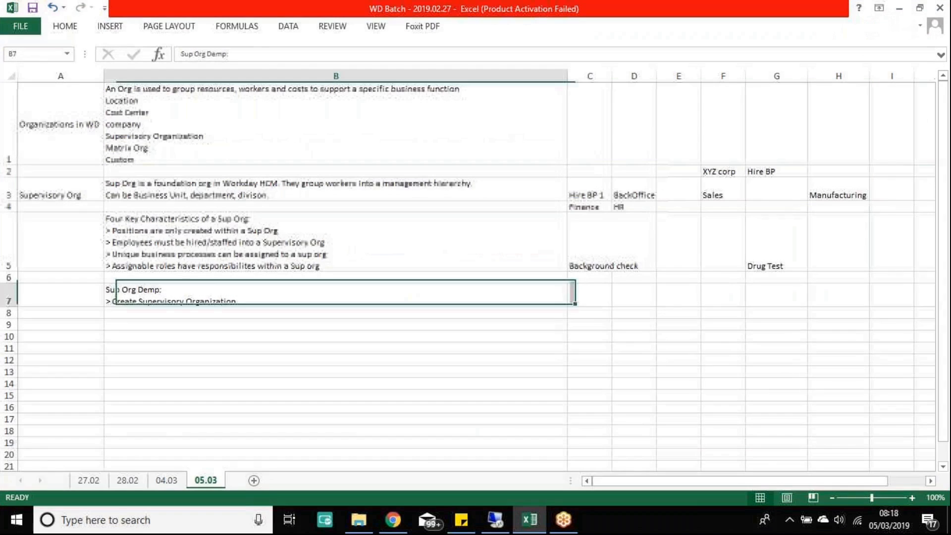
double_click(261, 300)
key(alt+Return)
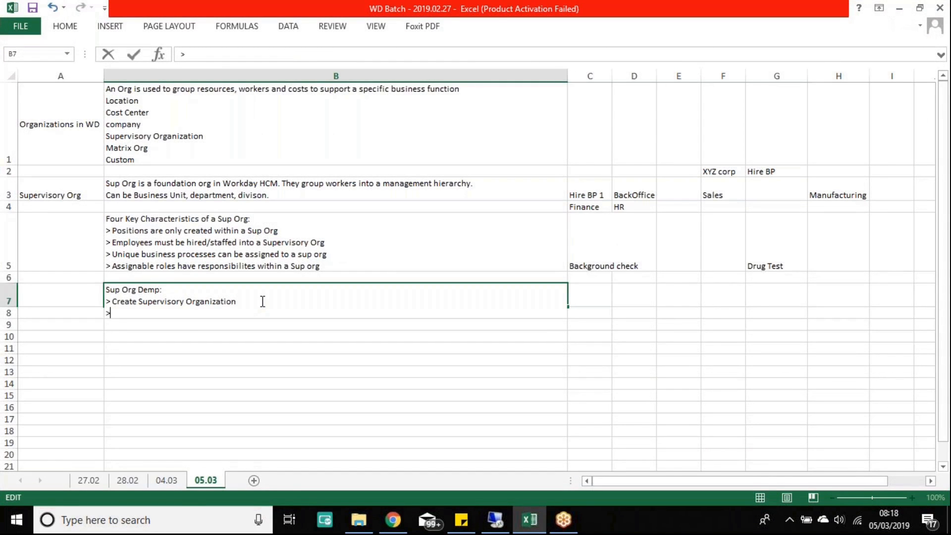
text(>)
key(alt+Return)
key(ctrl+v)
key(Return)
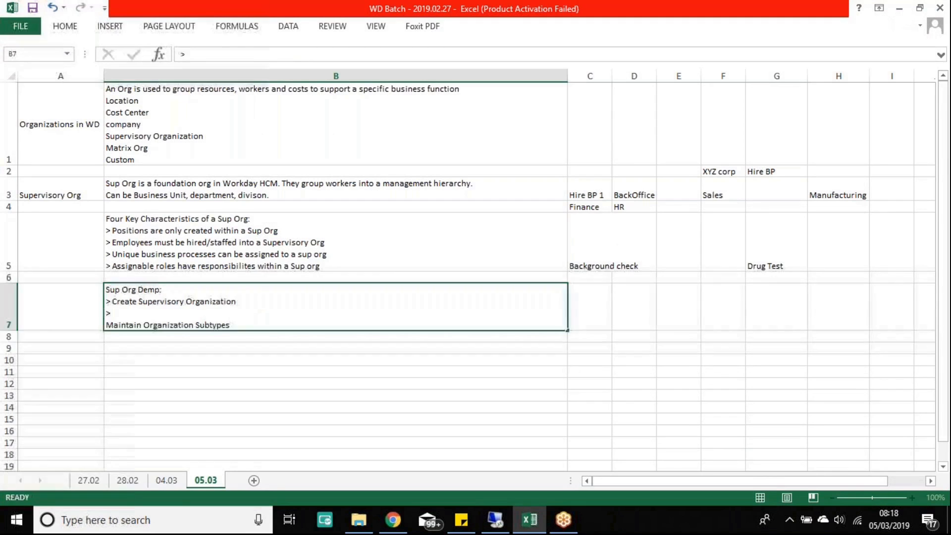
Step: Join 'Maintain Organization Subtypes' onto the '>' bullet line in B7, then return to Workday
click(192, 312)
double_click(133, 313)
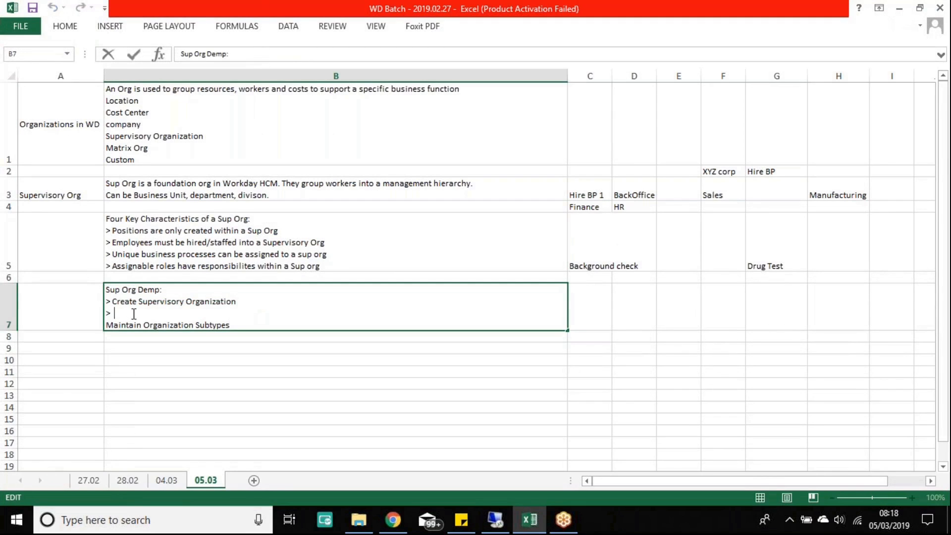
key(Delete)
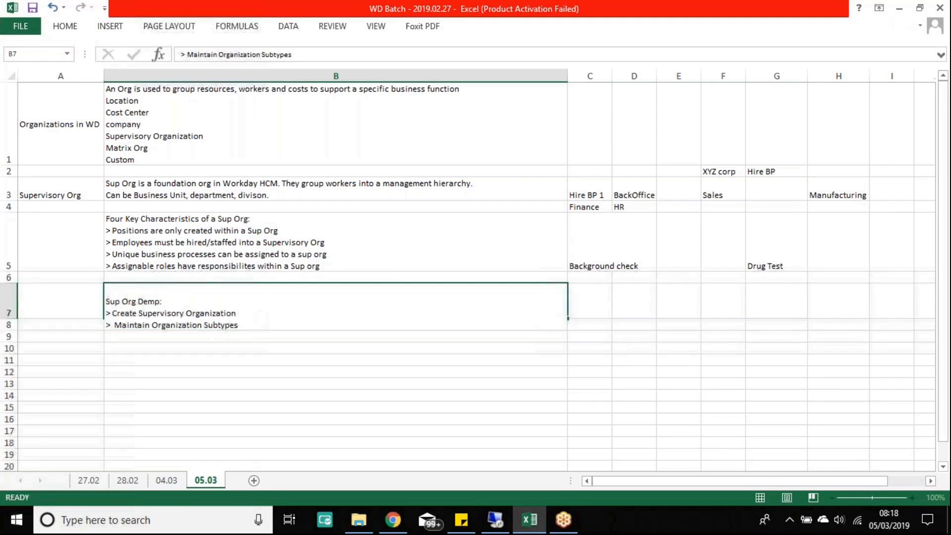
key(Return)
click(492, 520)
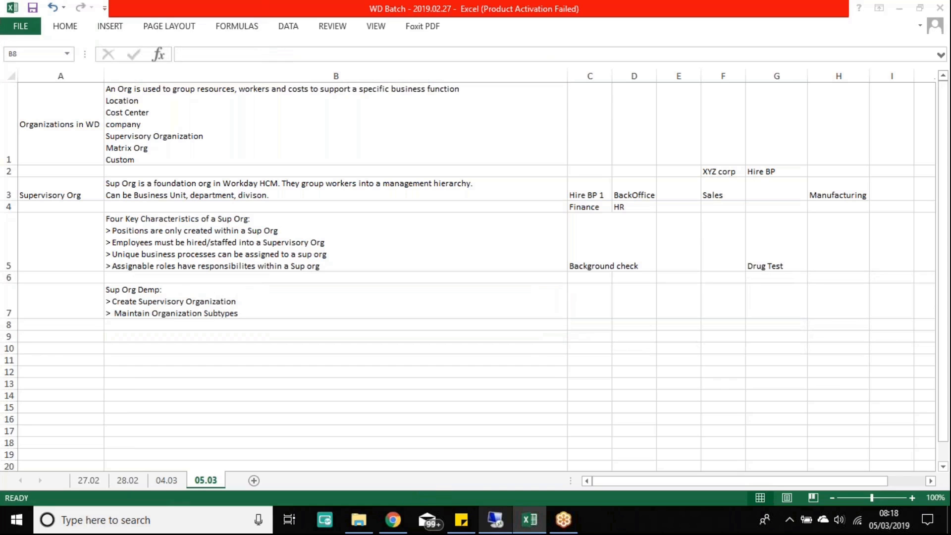
Step: Switch to the half-filled Create Supervisory Organization form and close its subtype list
scroll(189, 289, down, 8)
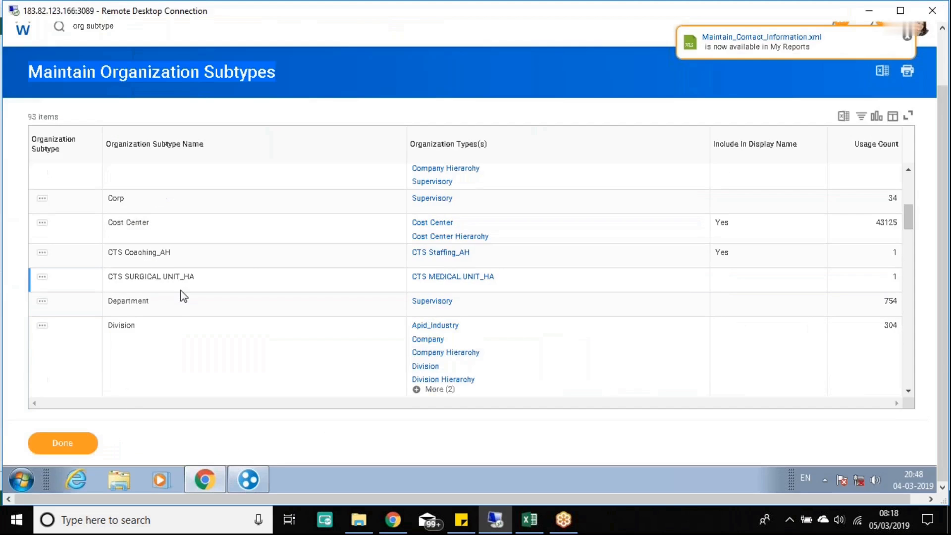
scroll(192, 294, down, 10)
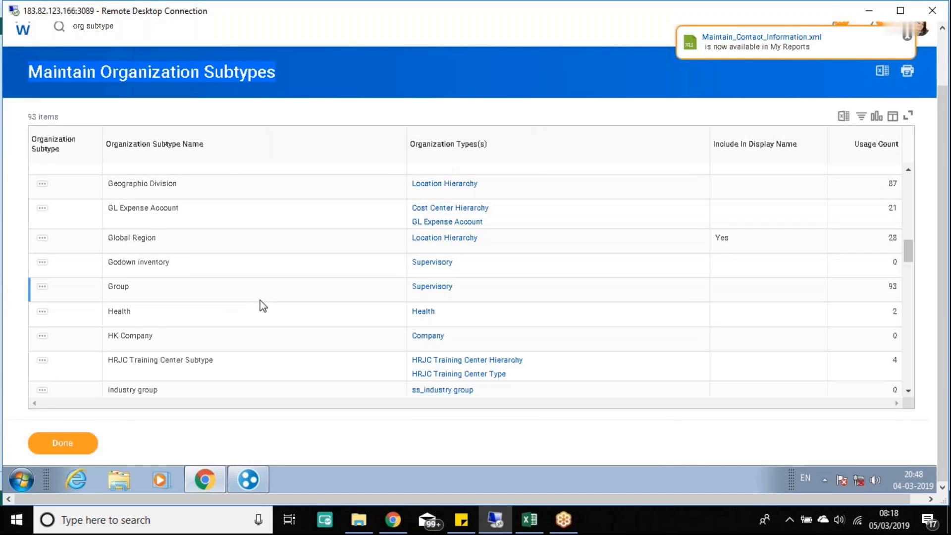
scroll(252, 315, down, 15)
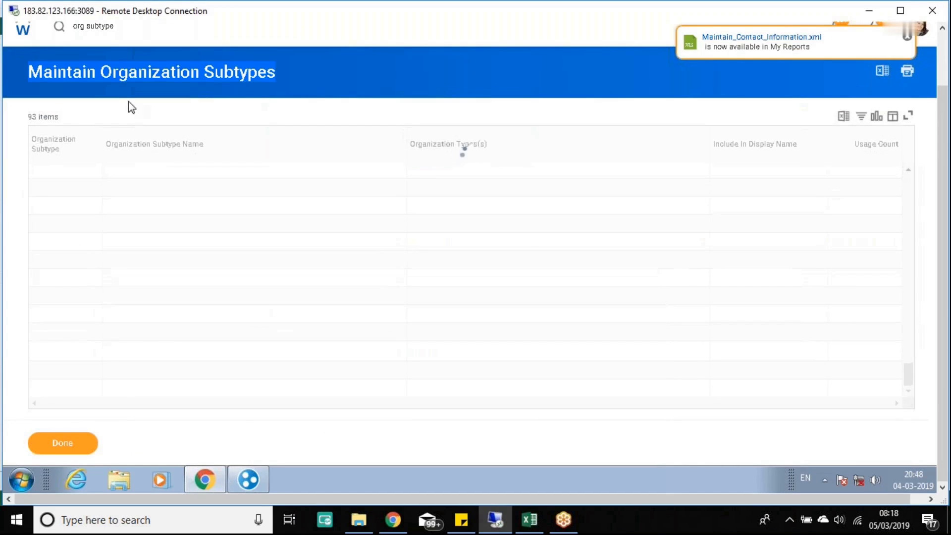
click(945, 53)
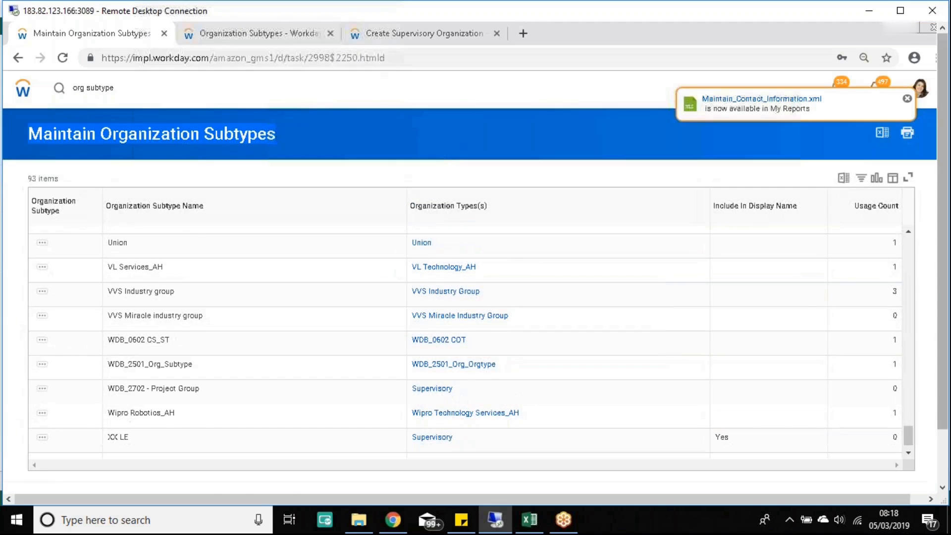
click(421, 34)
scroll(486, 317, down, 3)
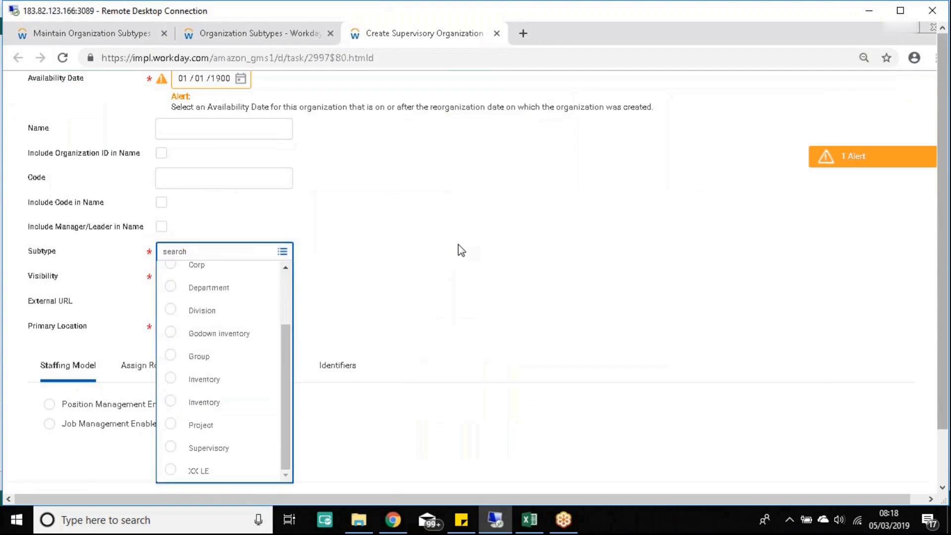
click(459, 244)
scroll(458, 244, up, 3)
Step: Discard the unsaved form via a 'create sup org' search and relaunch the task, listing current and future reorganizations
click(105, 110)
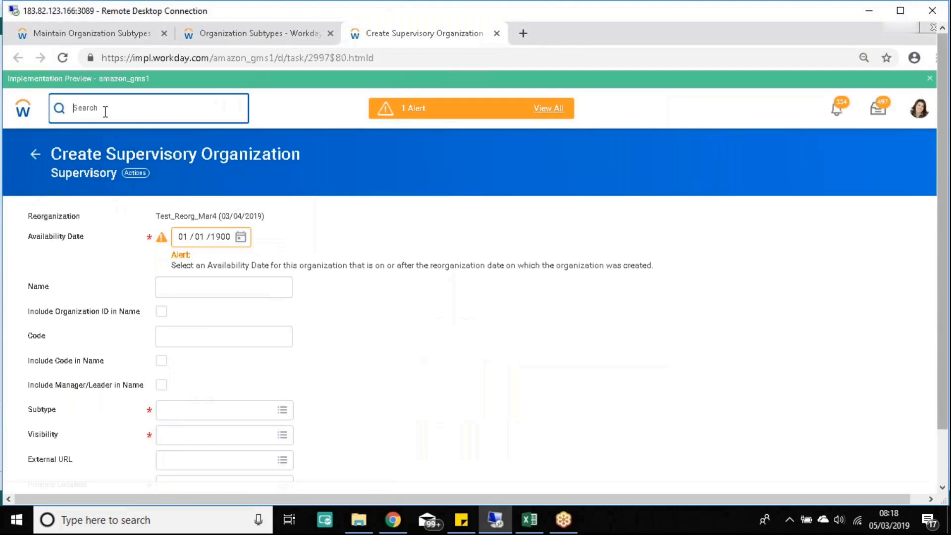
text(create sup org)
key(Return)
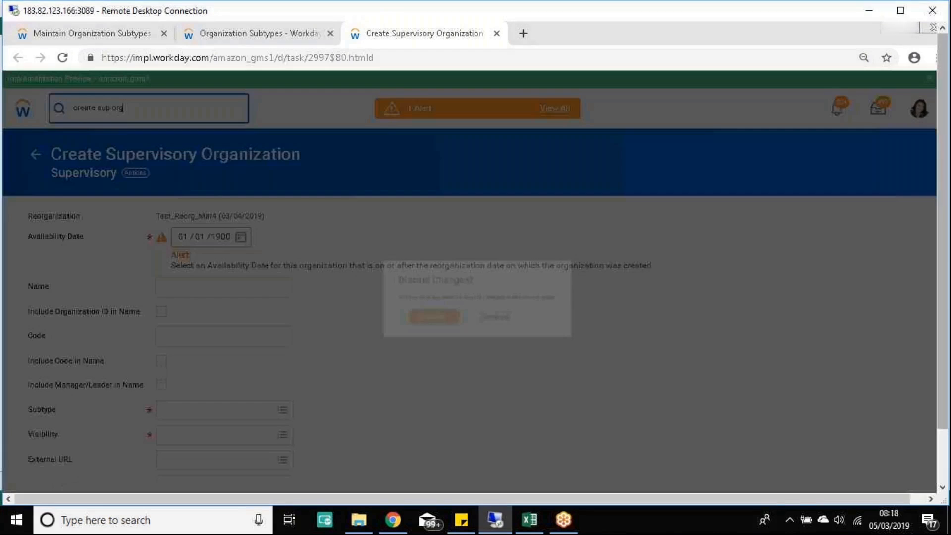
click(444, 333)
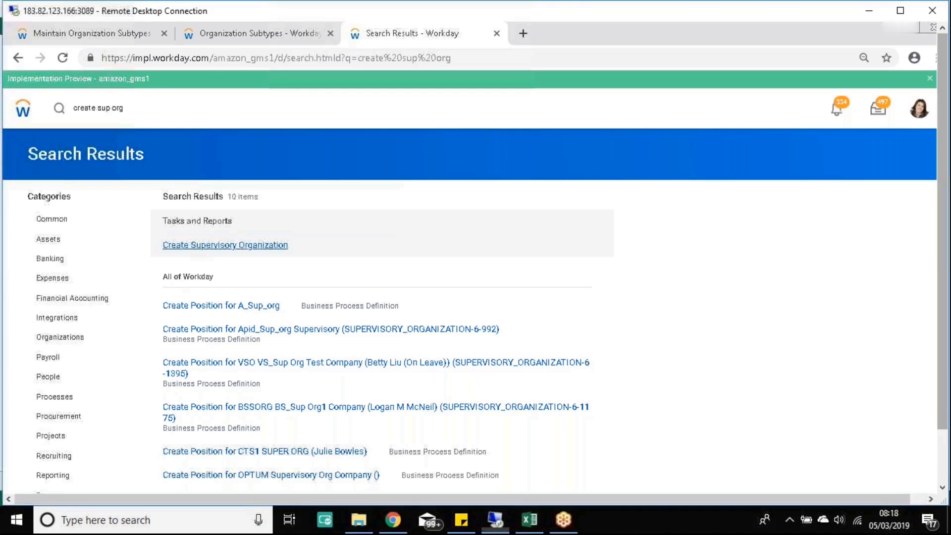
click(225, 245)
click(218, 202)
click(134, 222)
Step: Confirm Test_Reorg_Mar4 as the reorganization and choose Supervisory as the subtype
click(144, 242)
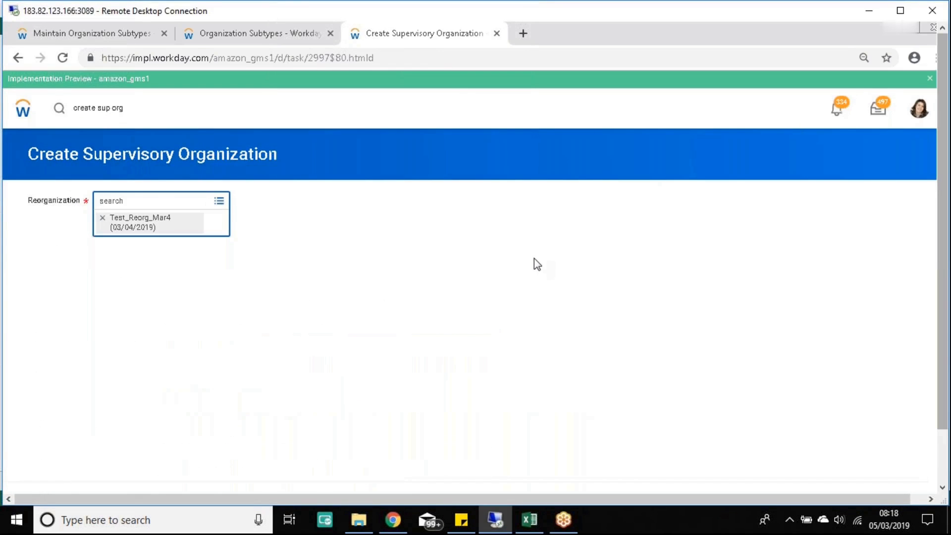
click(943, 472)
click(63, 443)
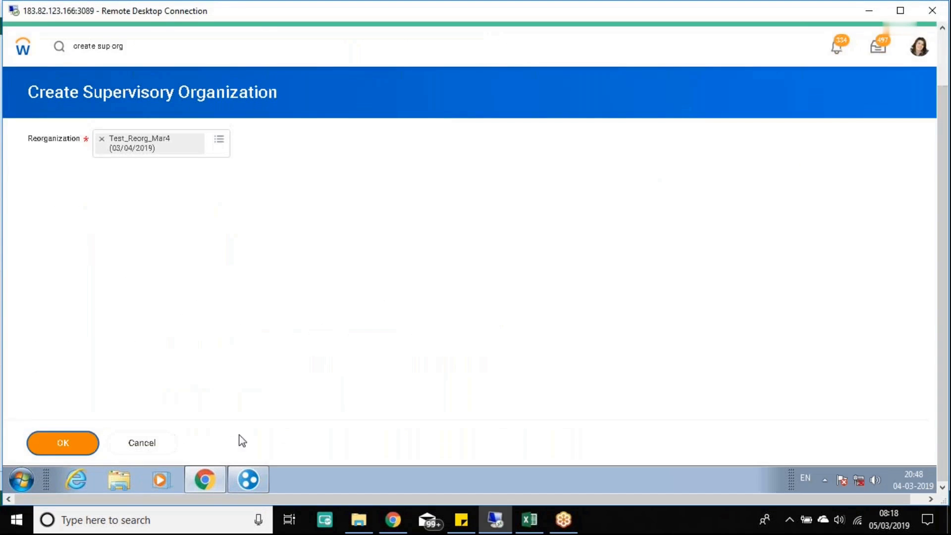
click(283, 325)
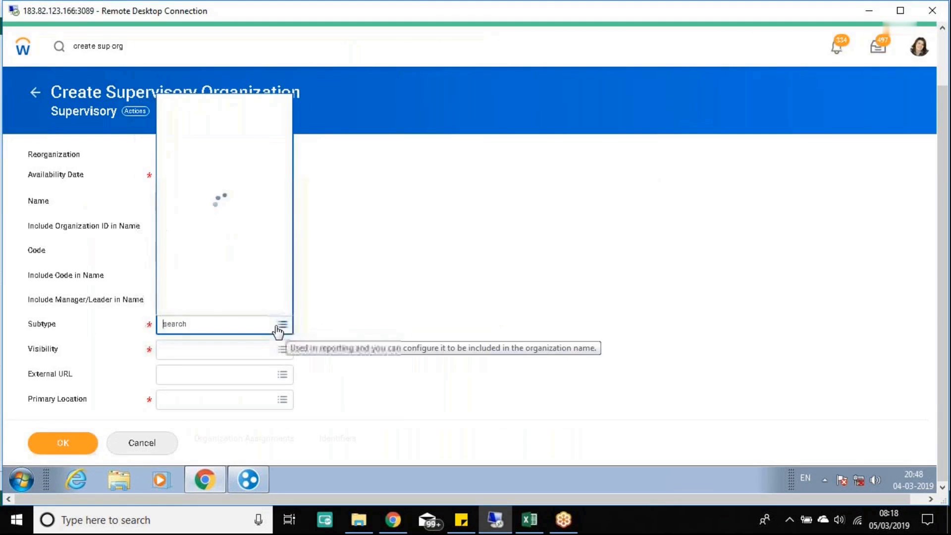
scroll(243, 268, down, 5)
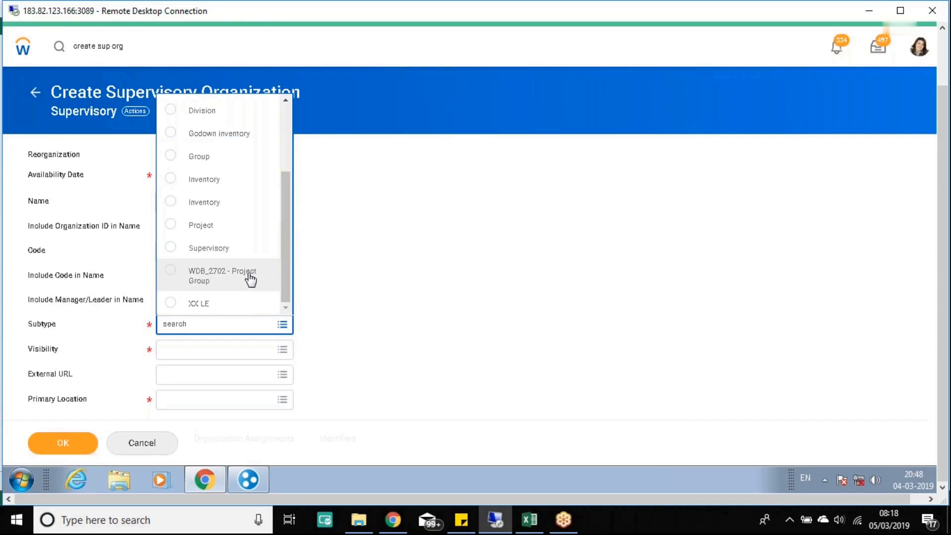
scroll(247, 275, down, 3)
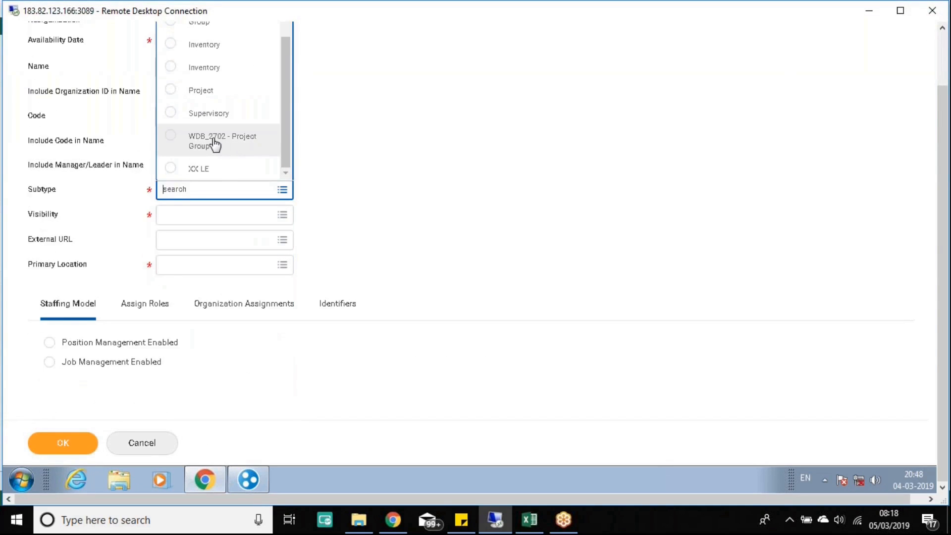
click(942, 57)
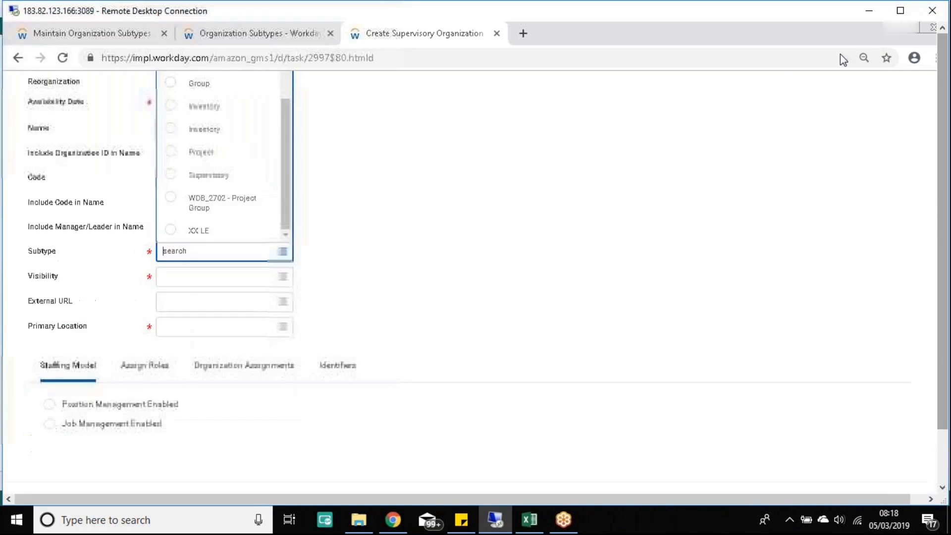
click(212, 178)
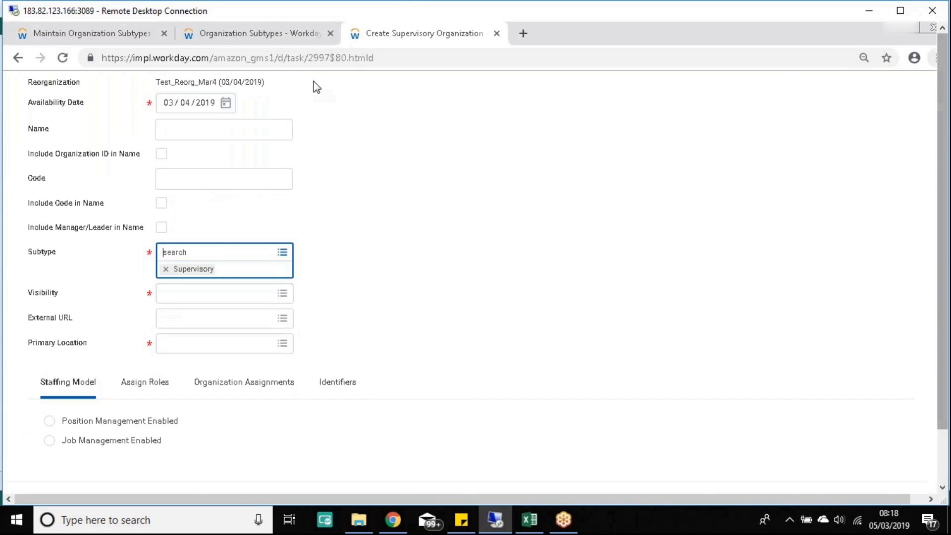
Step: Enter 'First Sup Org' as the organization name
click(186, 129)
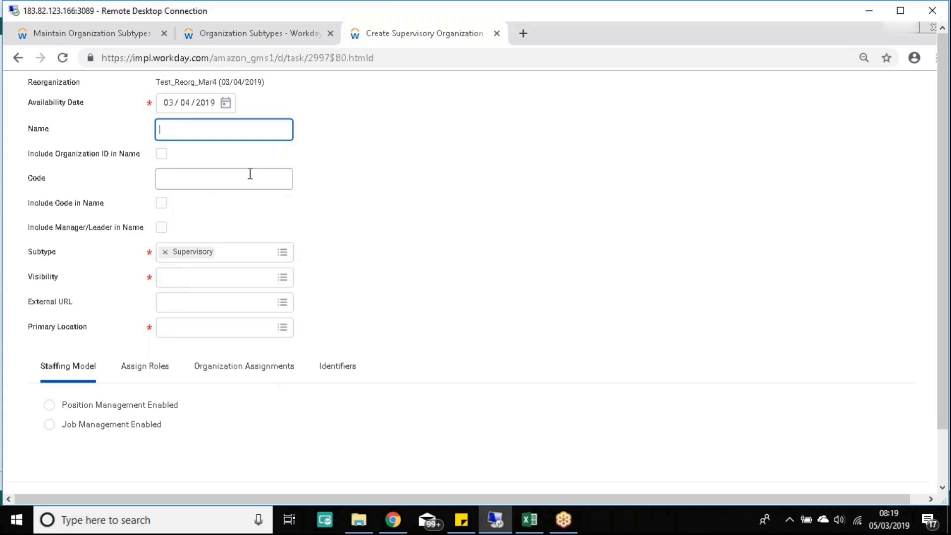
text(First Sup Org)
click(531, 227)
scroll(527, 231, up, 3)
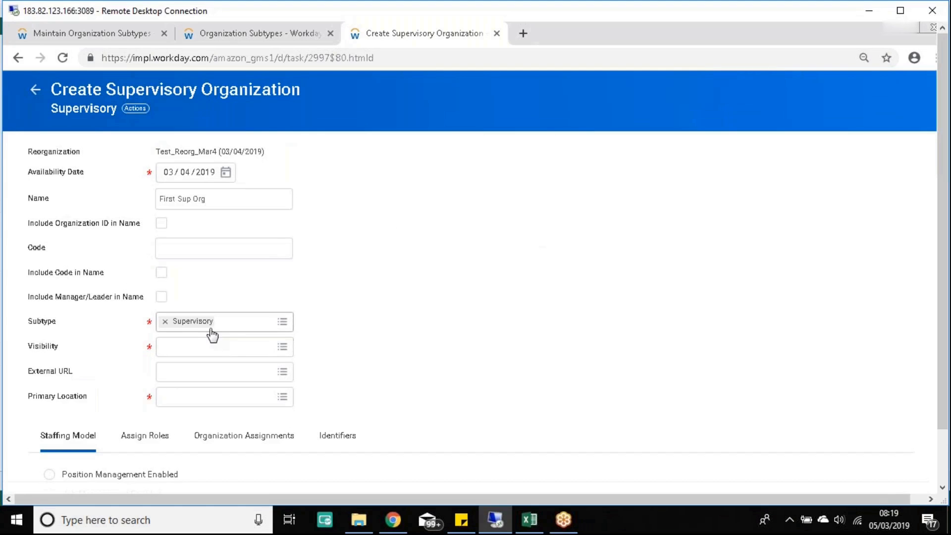
drag(218, 198, 158, 198)
click(408, 288)
mouse_move(149, 174)
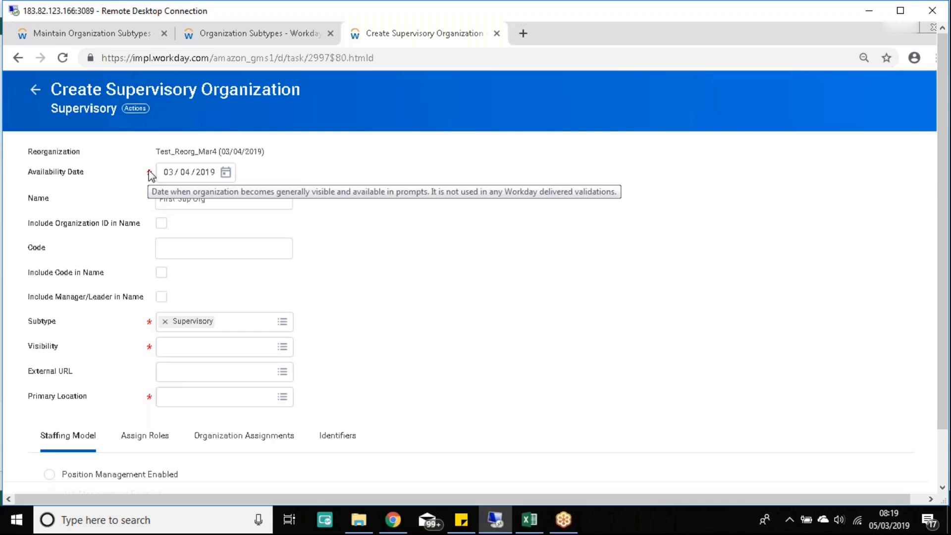
mouse_move(151, 330)
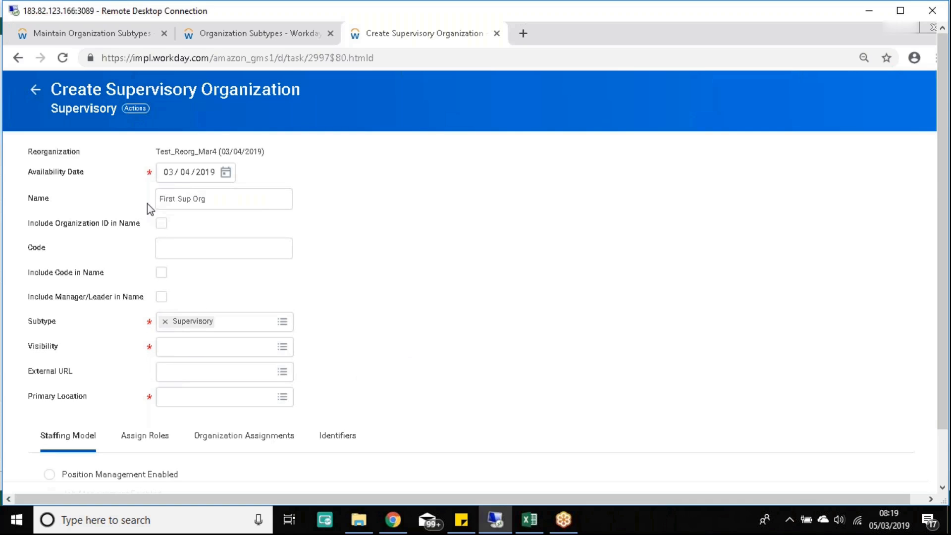
drag(206, 198, 154, 205)
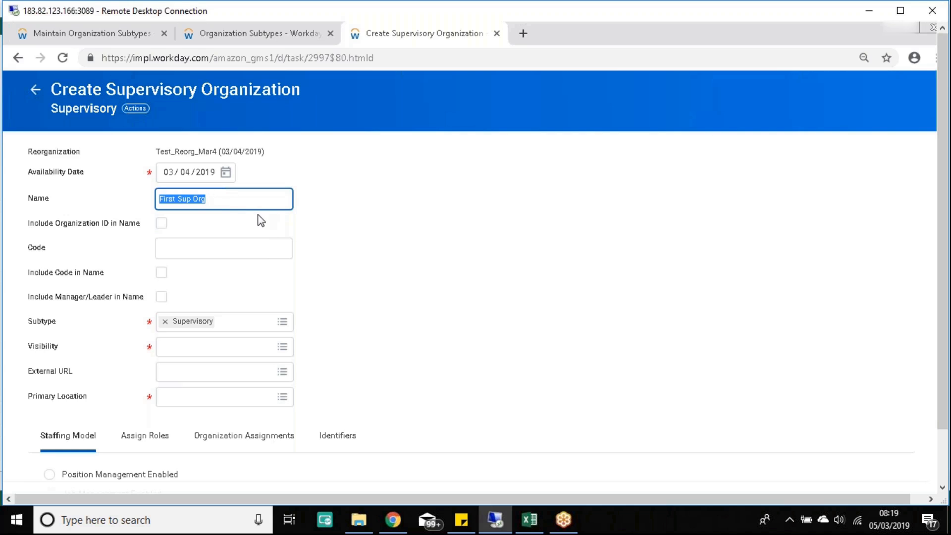
drag(219, 198, 144, 190)
Step: Turn off Include Organization ID in Name for First Sup Org and select its name text
click(235, 199)
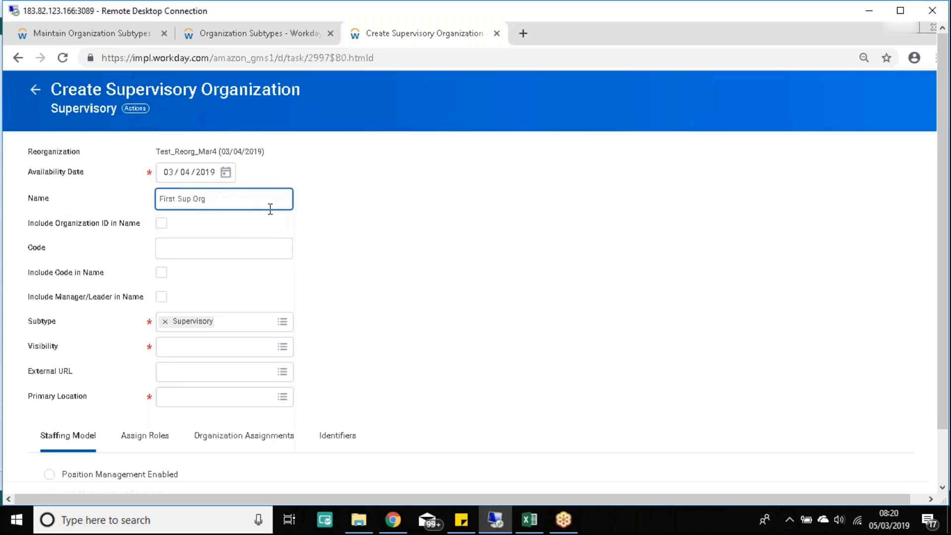
click(426, 250)
drag(25, 225, 89, 227)
click(114, 227)
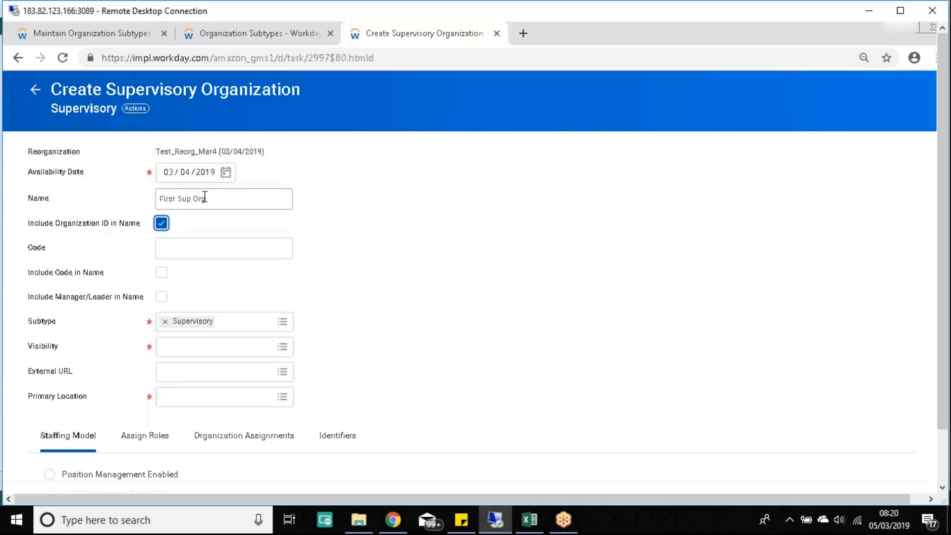
drag(219, 199, 163, 206)
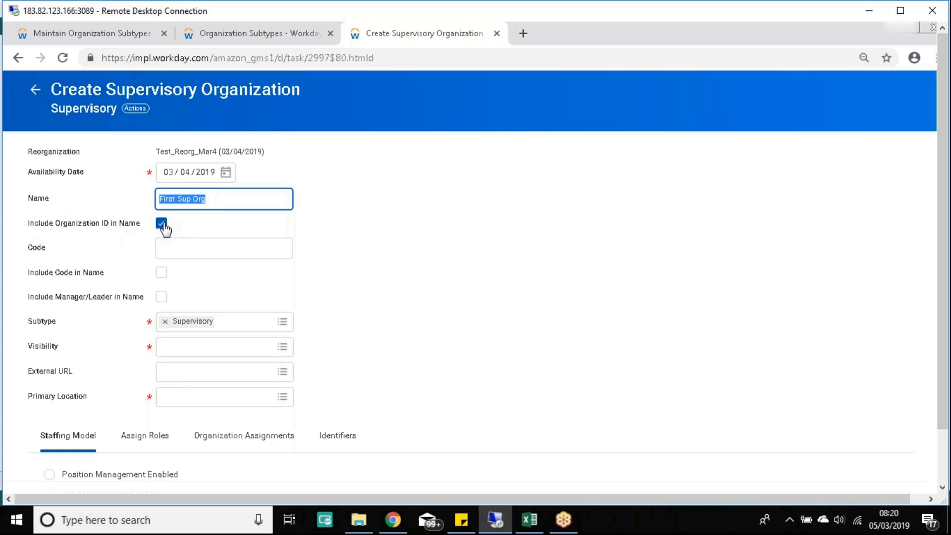
drag(149, 225, 25, 216)
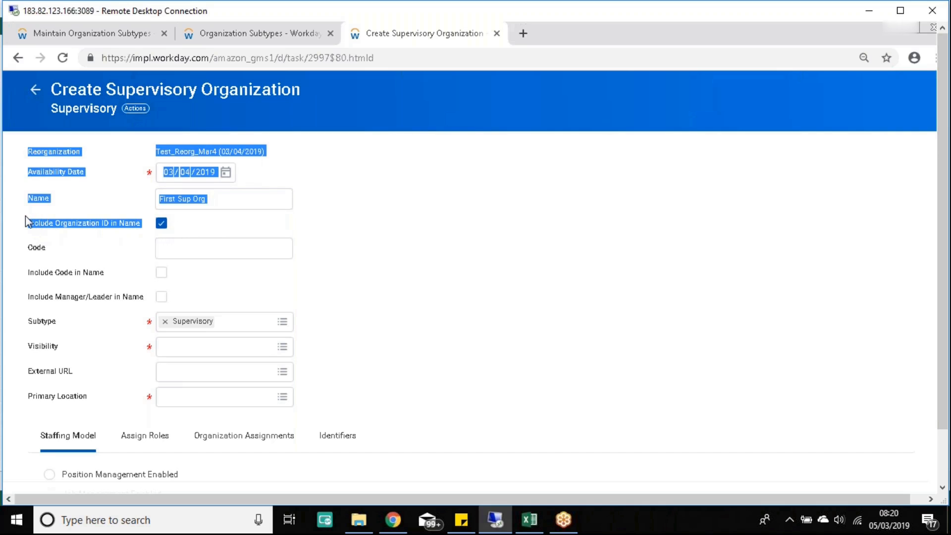
click(161, 223)
drag(227, 201, 158, 202)
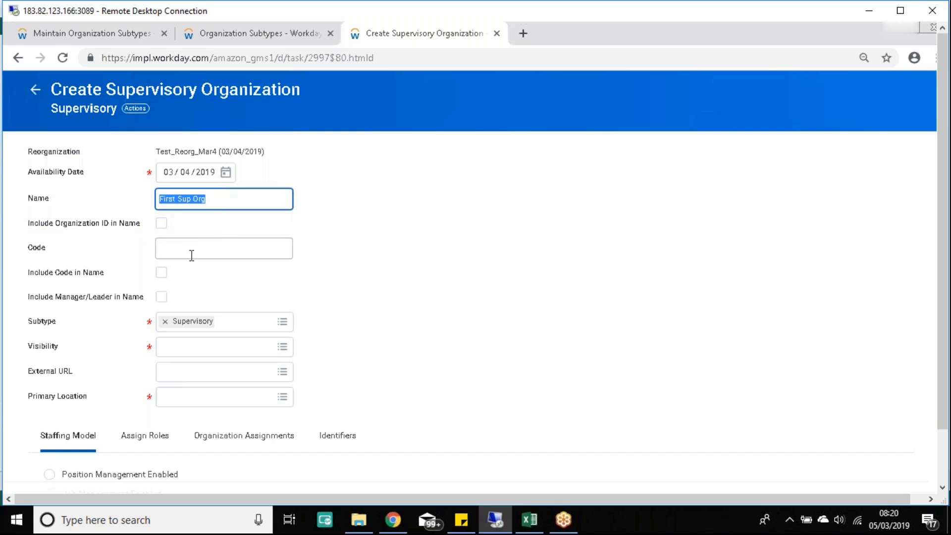
click(215, 206)
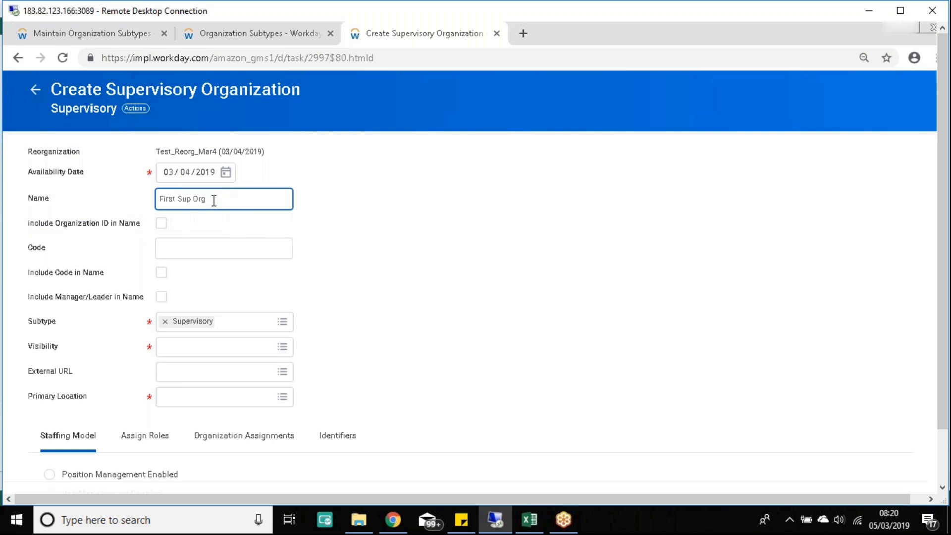
drag(204, 199, 158, 199)
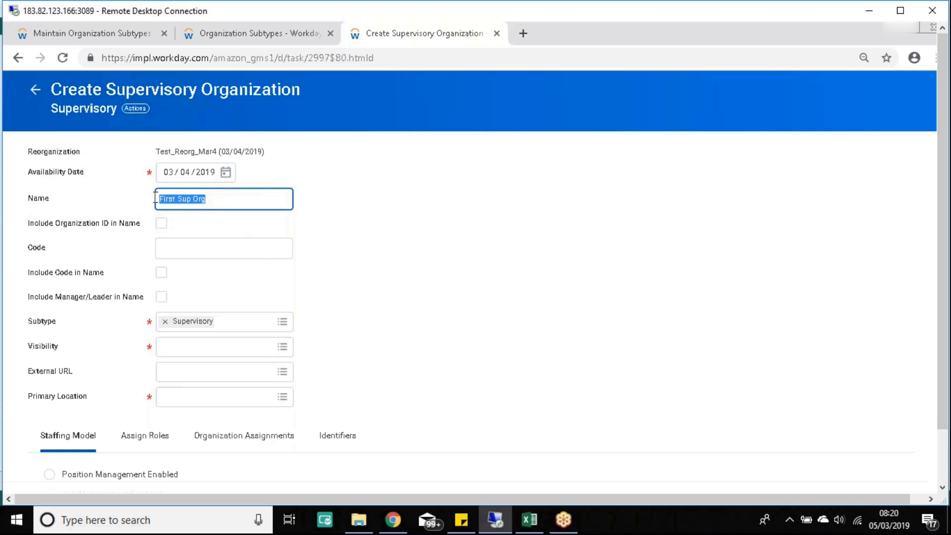
Step: Try organization code 1 and toggle Include Code in Name, leaving it unchecked
click(211, 254)
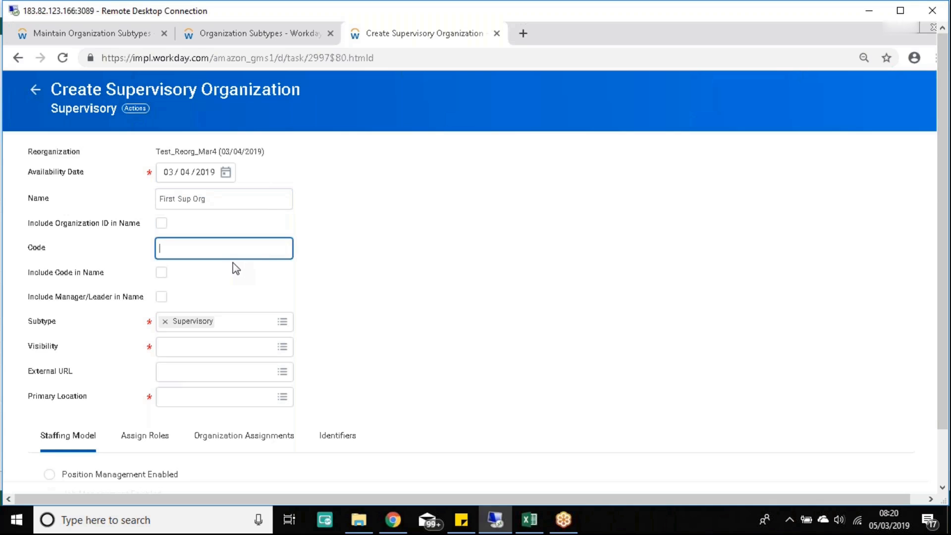
text(1)
click(525, 264)
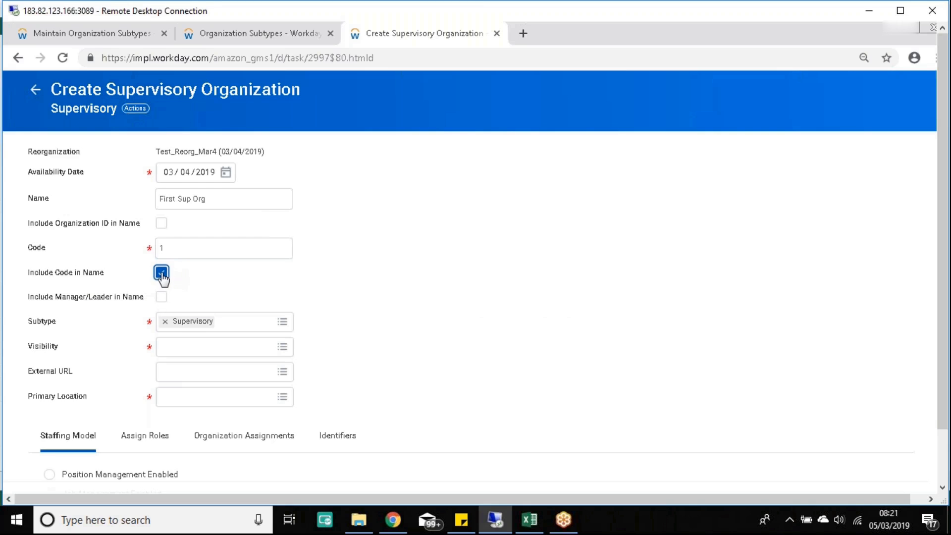
click(162, 274)
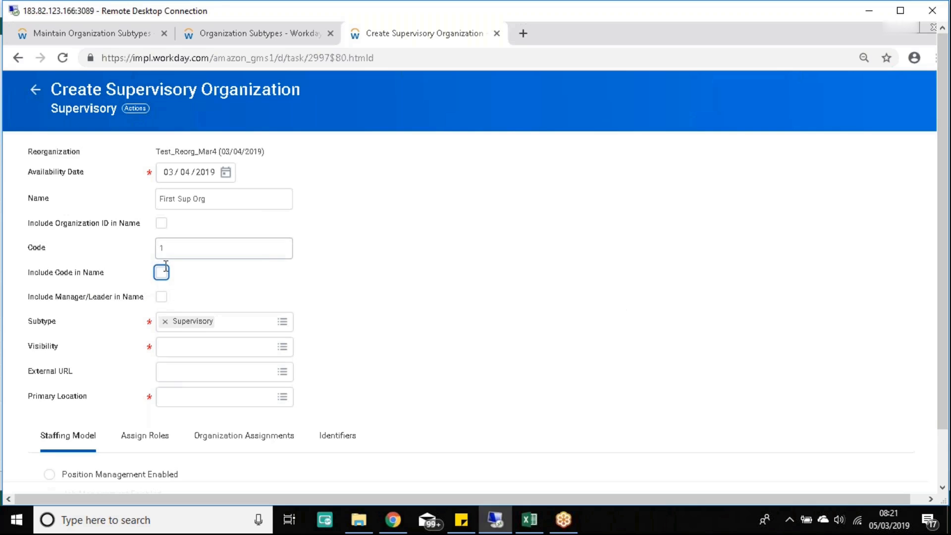
click(163, 273)
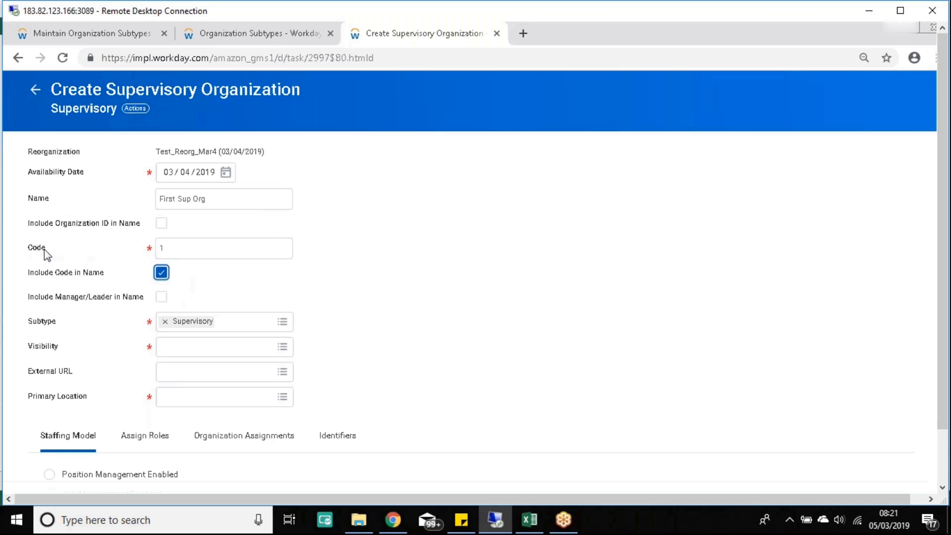
click(162, 273)
click(195, 256)
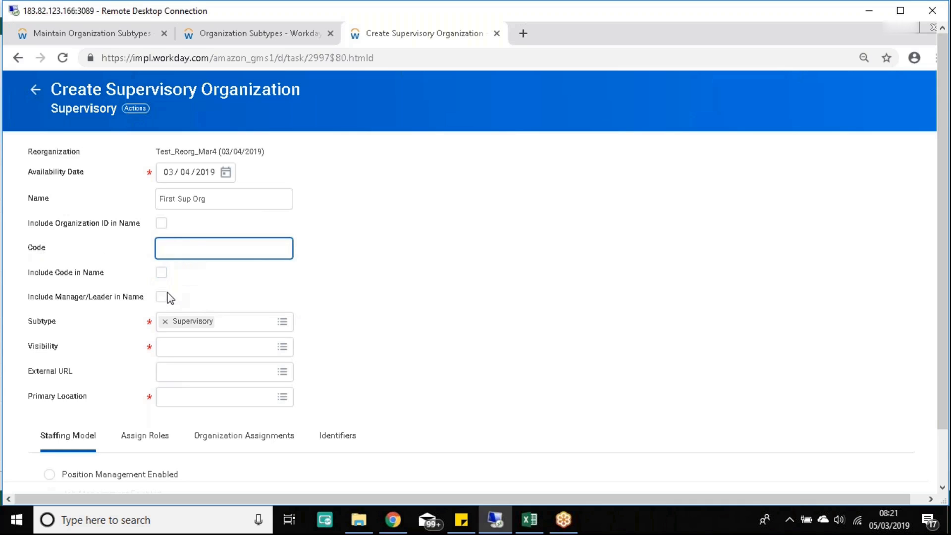
Step: Bring up the Organization Subtypes list and start a Workday search
mouse_move(160, 297)
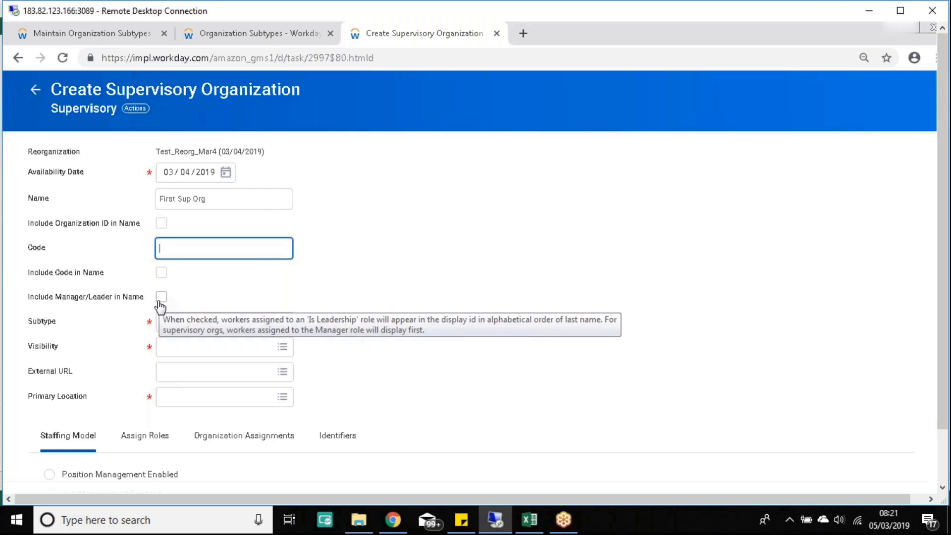
drag(26, 300, 136, 301)
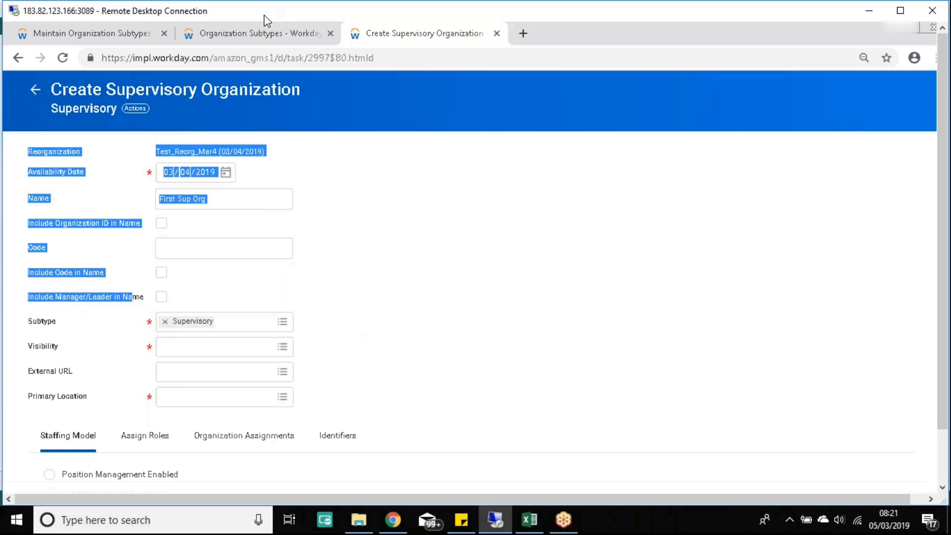
click(263, 33)
click(124, 87)
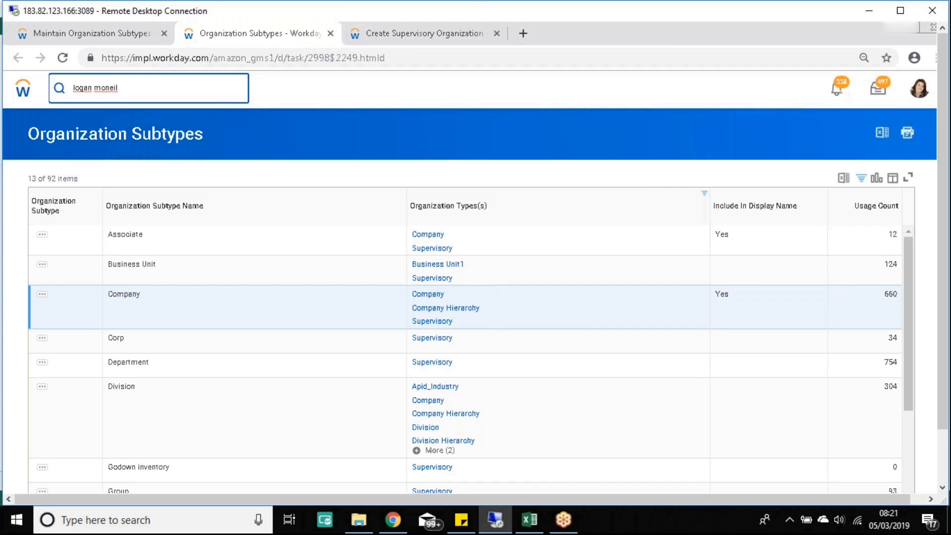
Step: Search the employee's name, review the matching supervisory organizations, and return to the First Sup Org form
key(Return)
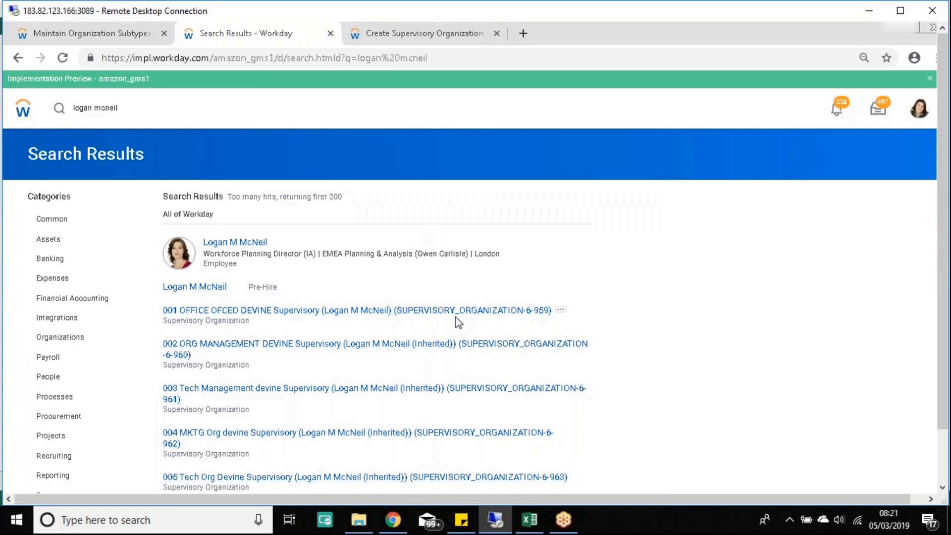
scroll(572, 379, down, 4)
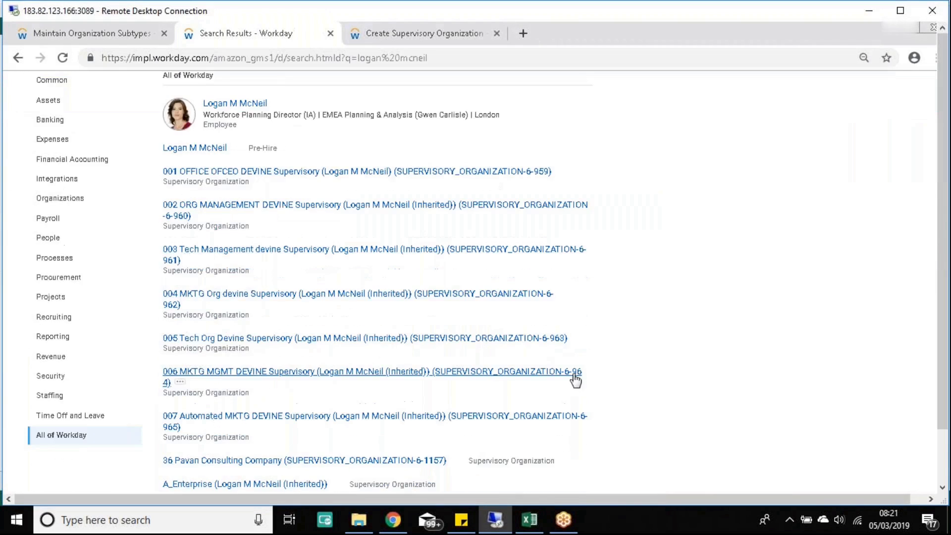
scroll(582, 385, down, 5)
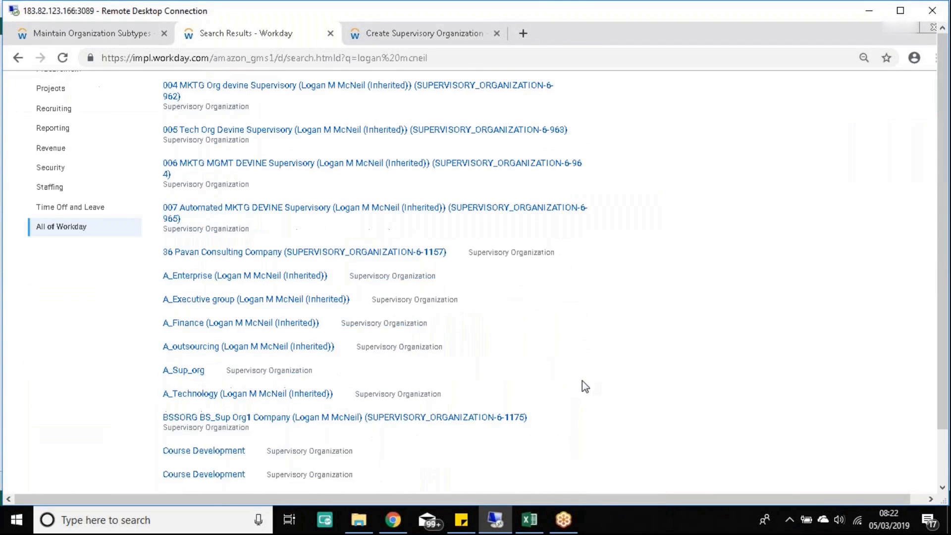
scroll(586, 387, down, 7)
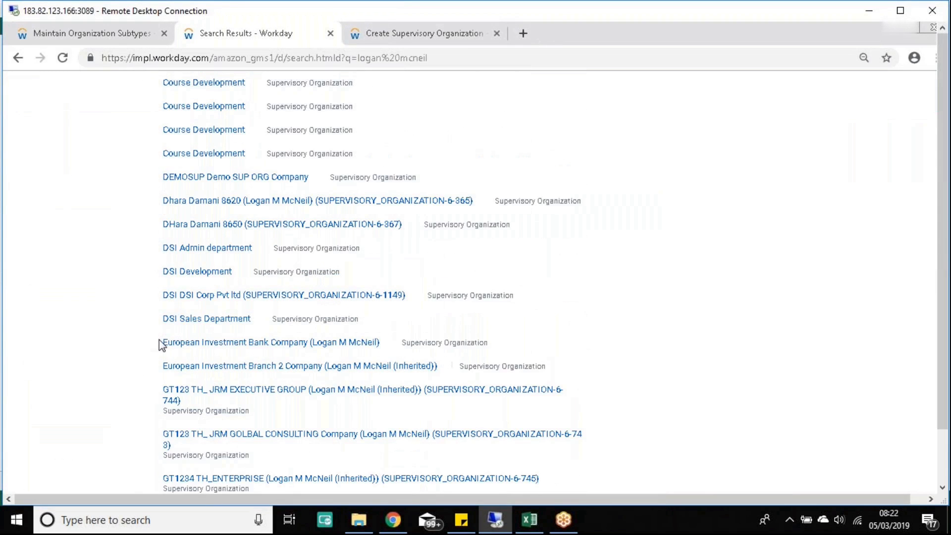
drag(158, 342, 226, 343)
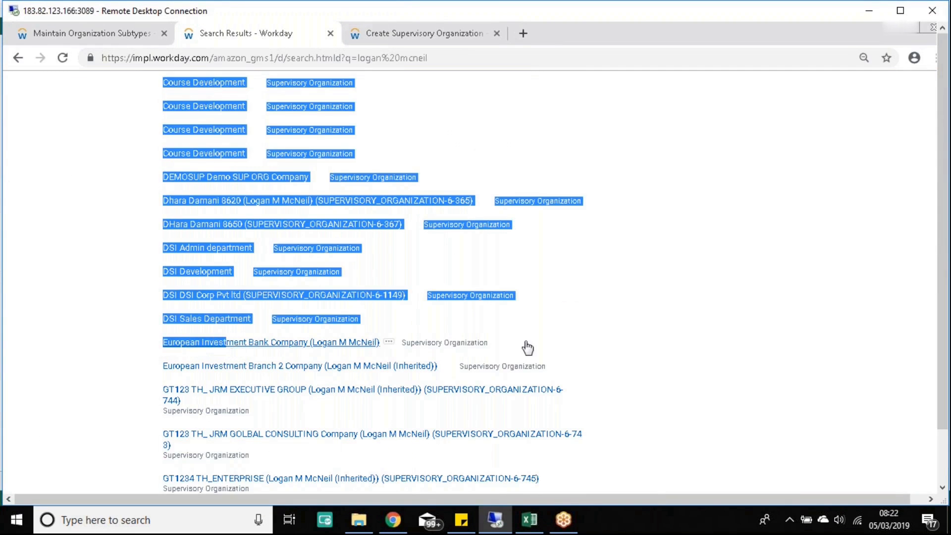
click(485, 343)
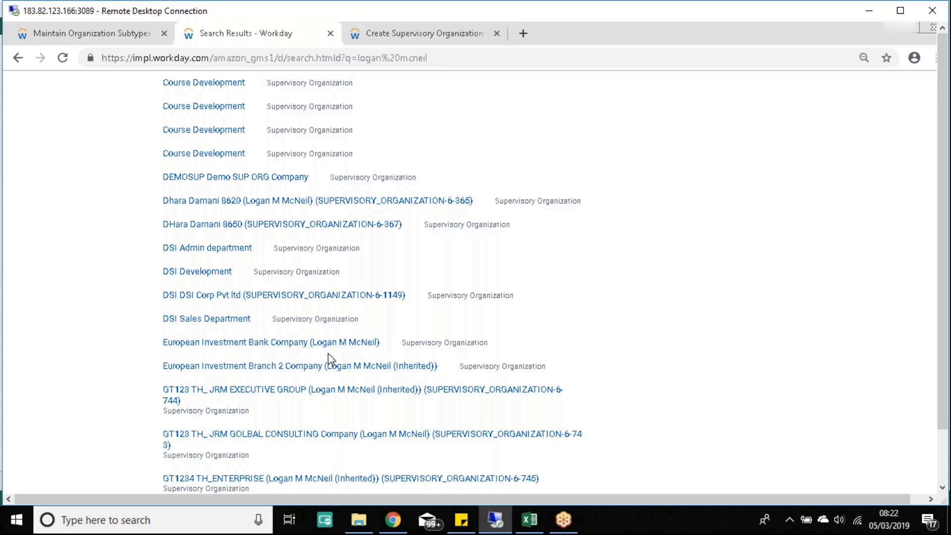
click(391, 33)
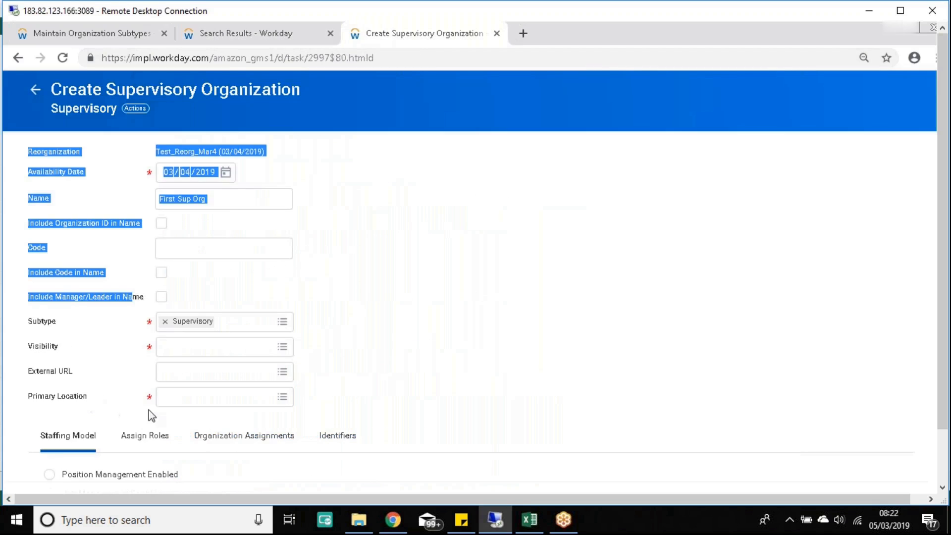
Step: Check Include Manager/Leader in Name for First Sup Org and compare against the search results
click(165, 295)
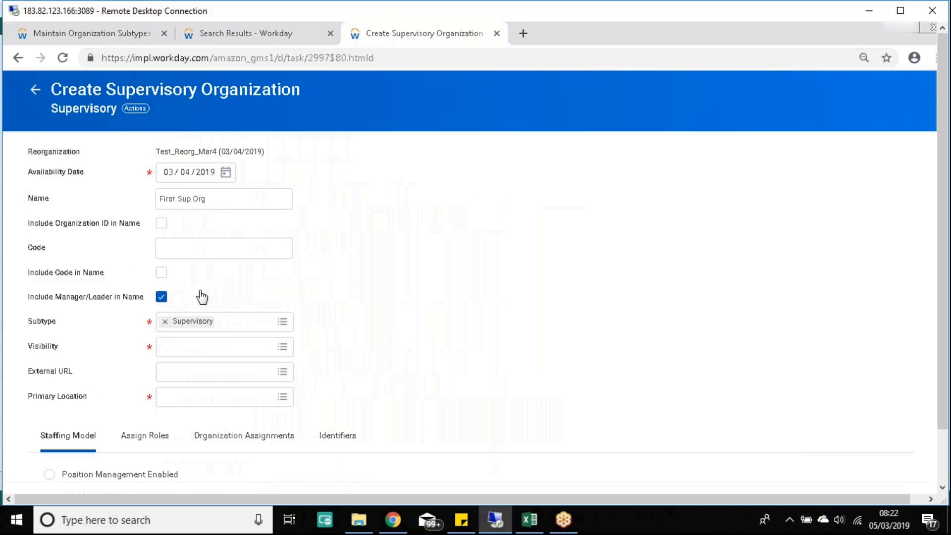
click(84, 28)
click(225, 35)
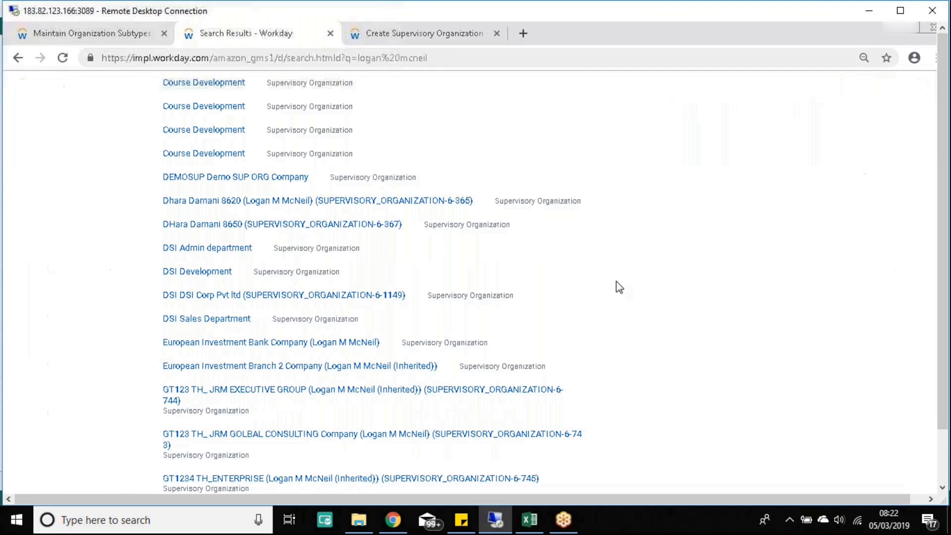
scroll(607, 286, up, 2)
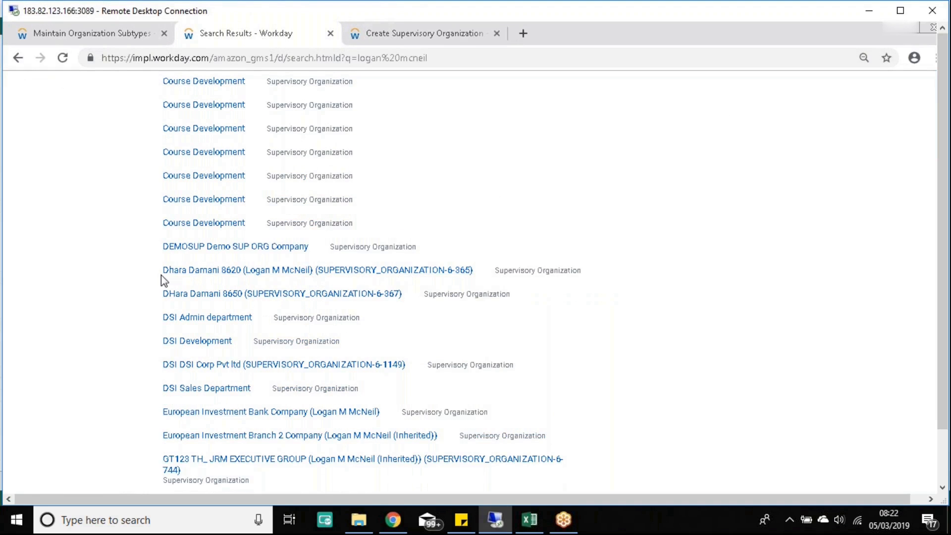
drag(184, 276, 241, 275)
click(132, 272)
click(415, 39)
Step: Keep the Organization ID out of the name and open an existing supervisory organization from the results
click(162, 223)
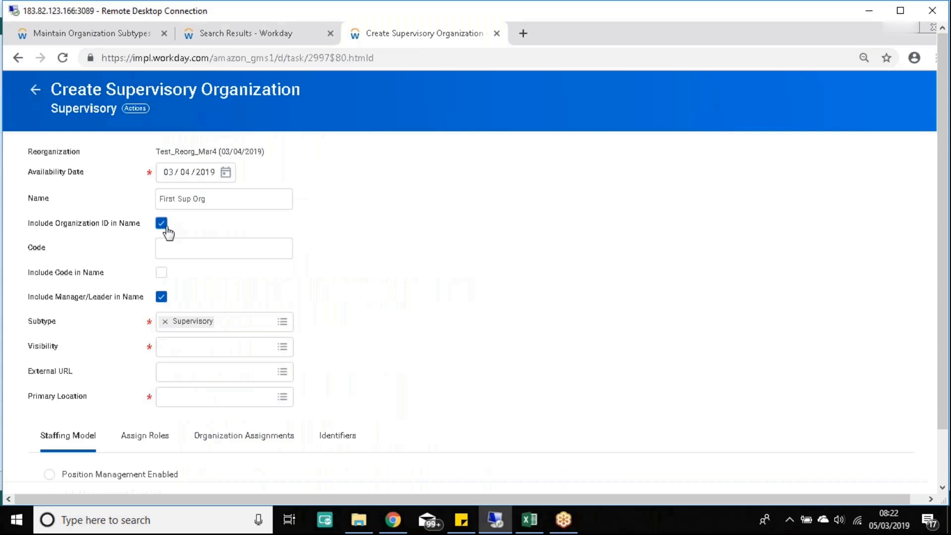
click(161, 224)
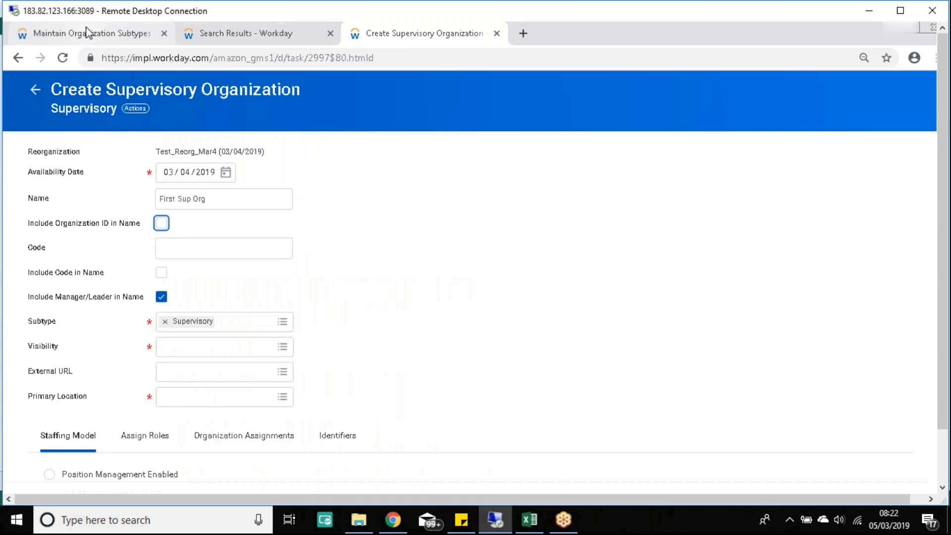
click(124, 34)
click(214, 33)
click(379, 274)
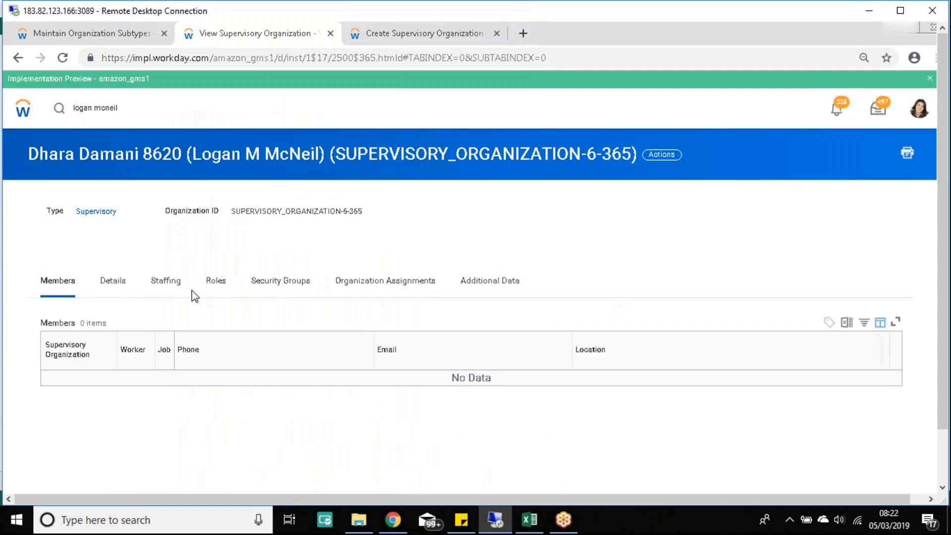
Step: Review the existing organization's details: Department subtype, code 100, Bangalore New location, and its Organization ID
click(113, 282)
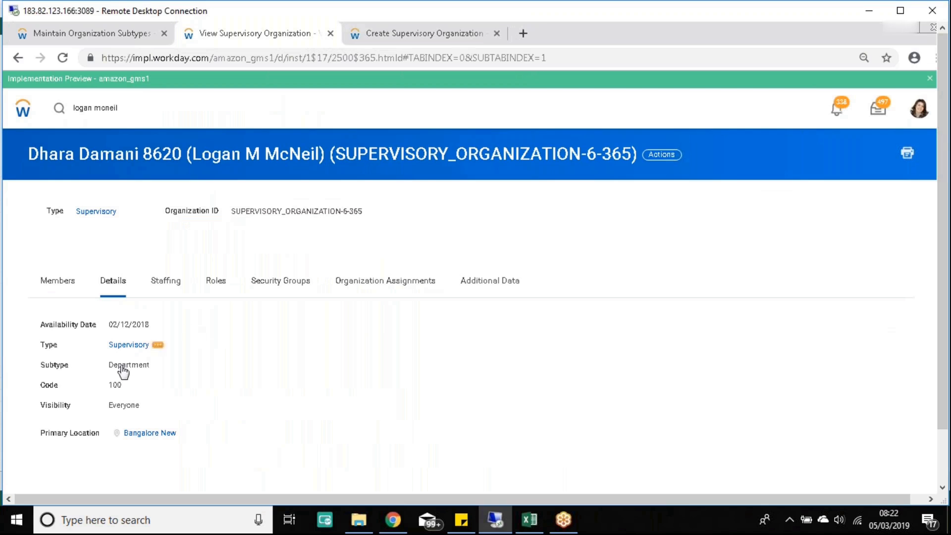
drag(45, 389, 113, 390)
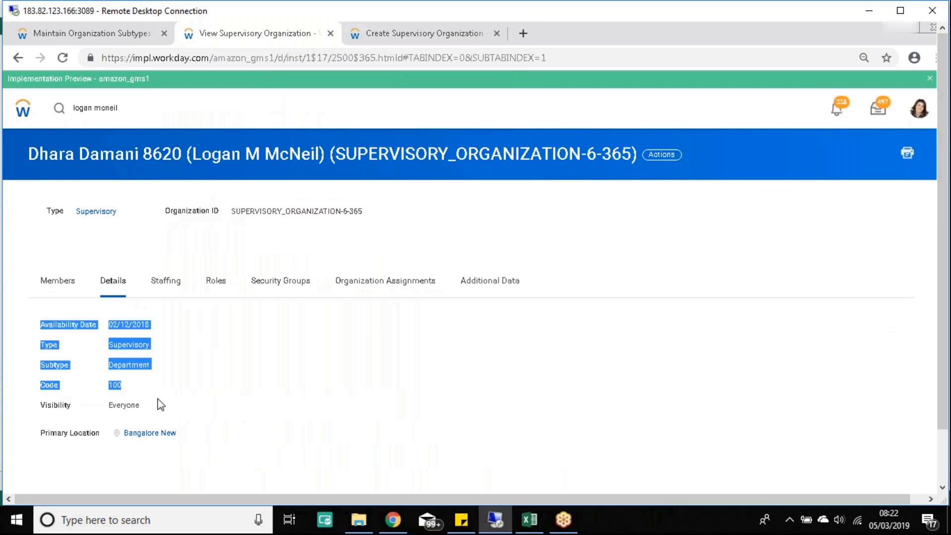
click(309, 396)
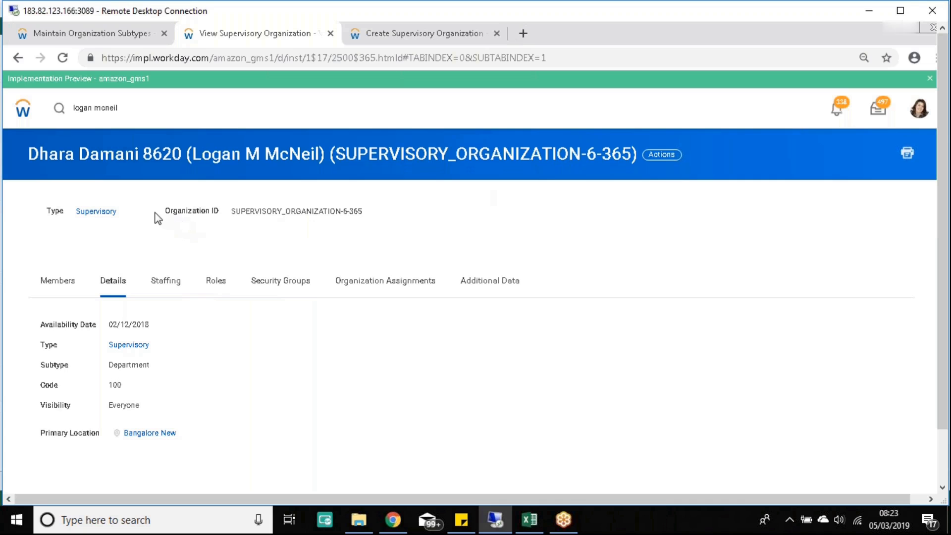
drag(341, 207, 370, 212)
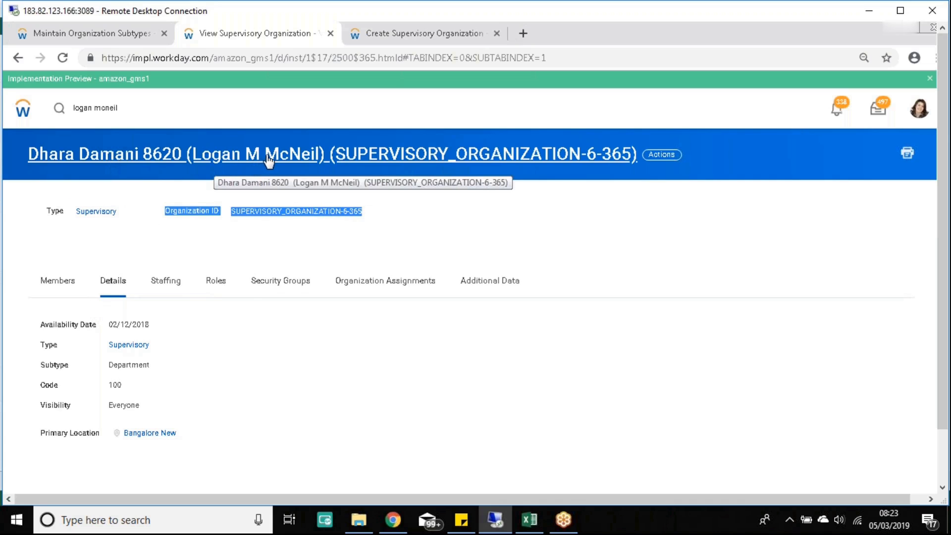
click(363, 210)
drag(363, 210, 165, 212)
click(391, 35)
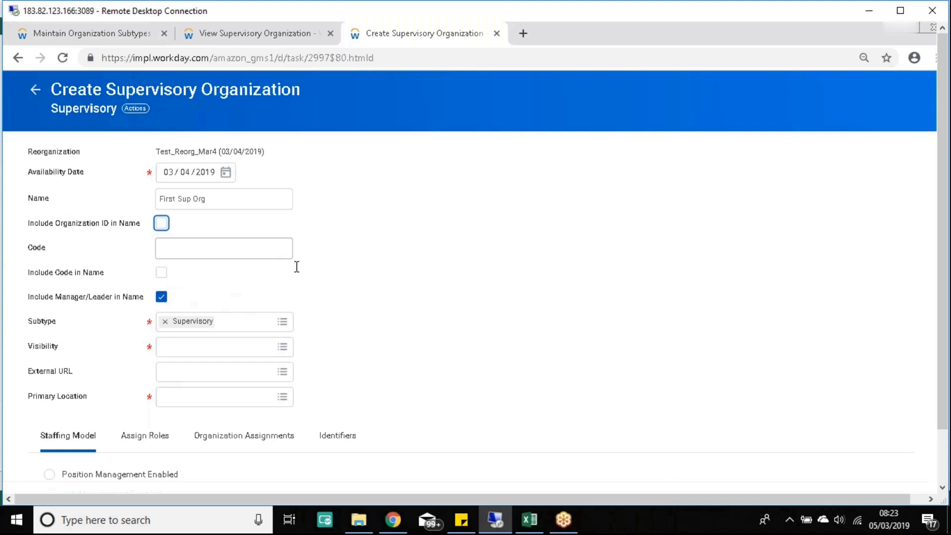
Step: Open the Visibility choices on the First Sup Org form
scroll(316, 293, down, 1)
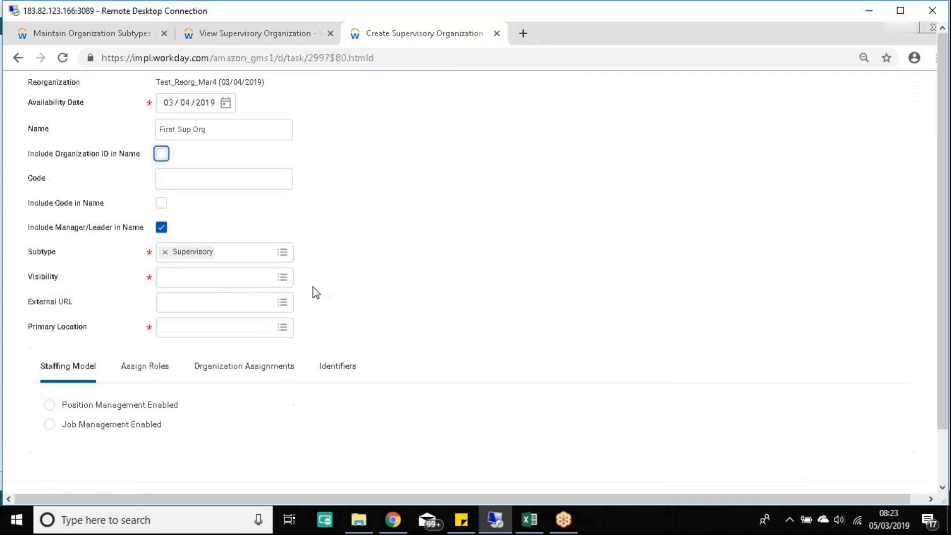
click(282, 278)
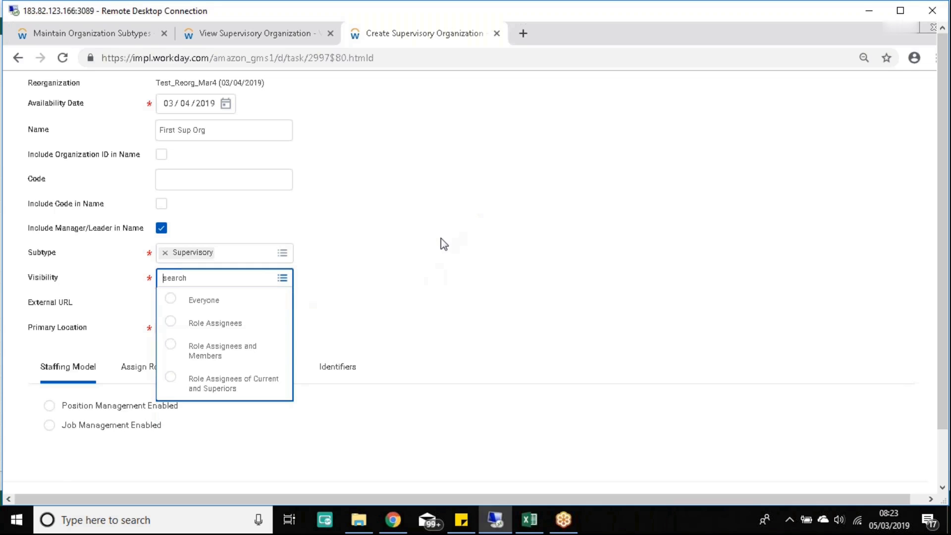
scroll(443, 243, up, 3)
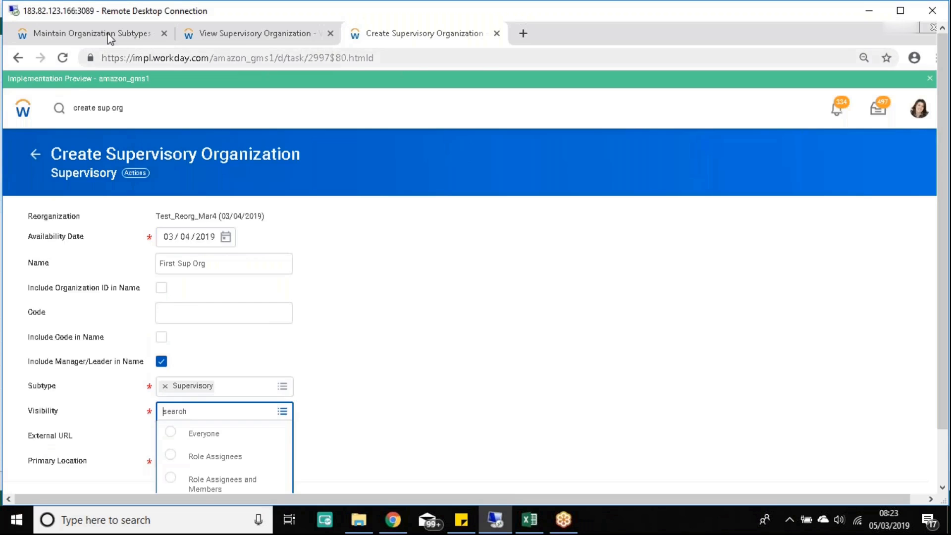
Step: Confirm the existing organization's Visibility is Everyone, comparing it with the new form
click(108, 34)
click(245, 35)
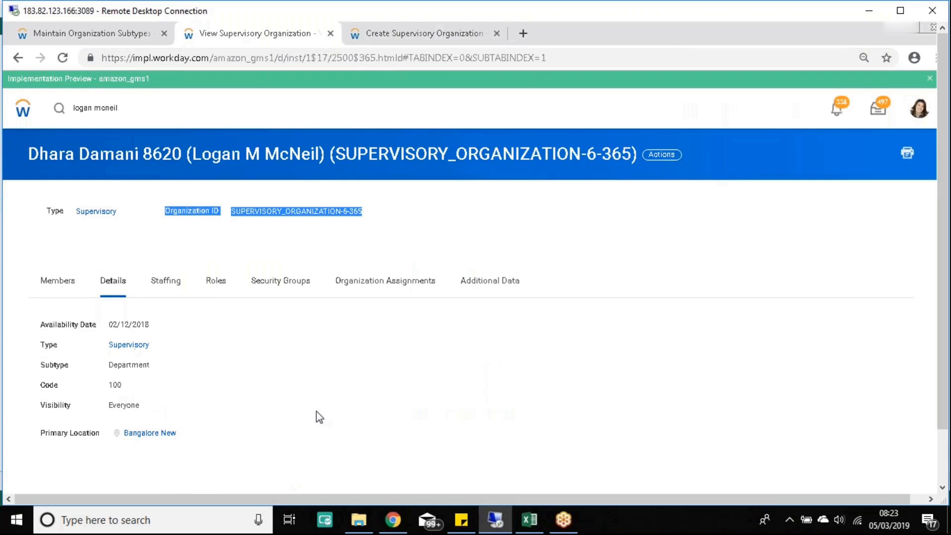
drag(138, 407, 78, 405)
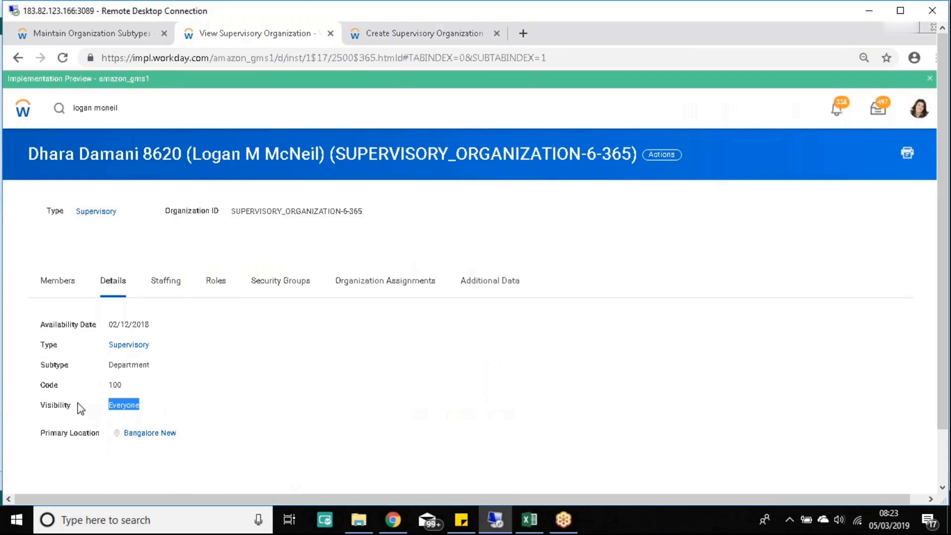
click(440, 34)
scroll(391, 309, down, 3)
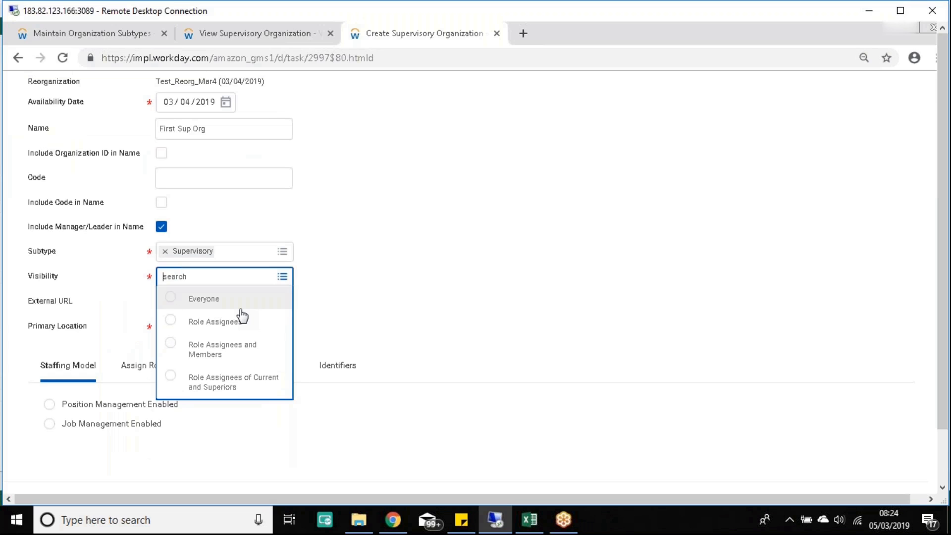
scroll(270, 298, up, 1)
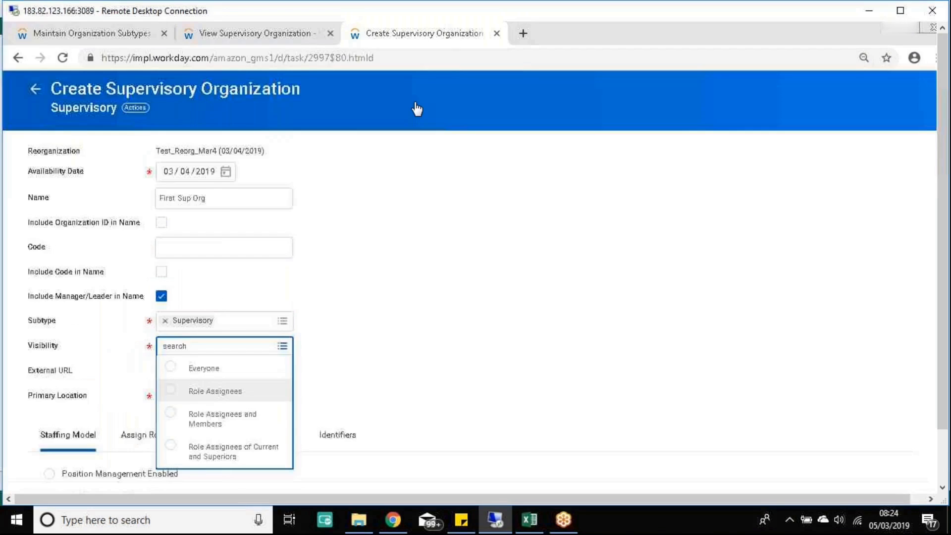
click(270, 34)
click(311, 379)
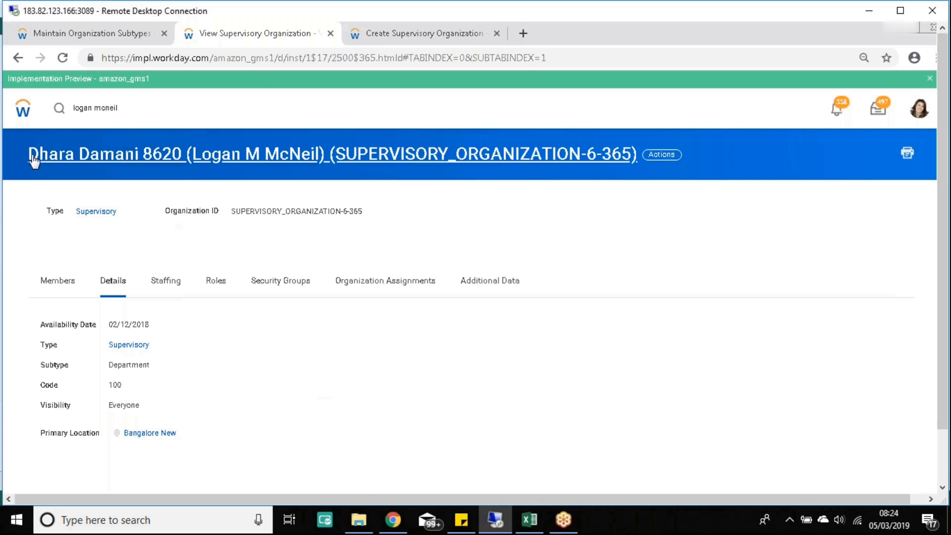
Step: Review SUPERVISORY_ORGANIZATION-6-365: Availability Date 02/12/2018, Department subtype, code 100, Everyone visibility
drag(20, 154, 638, 162)
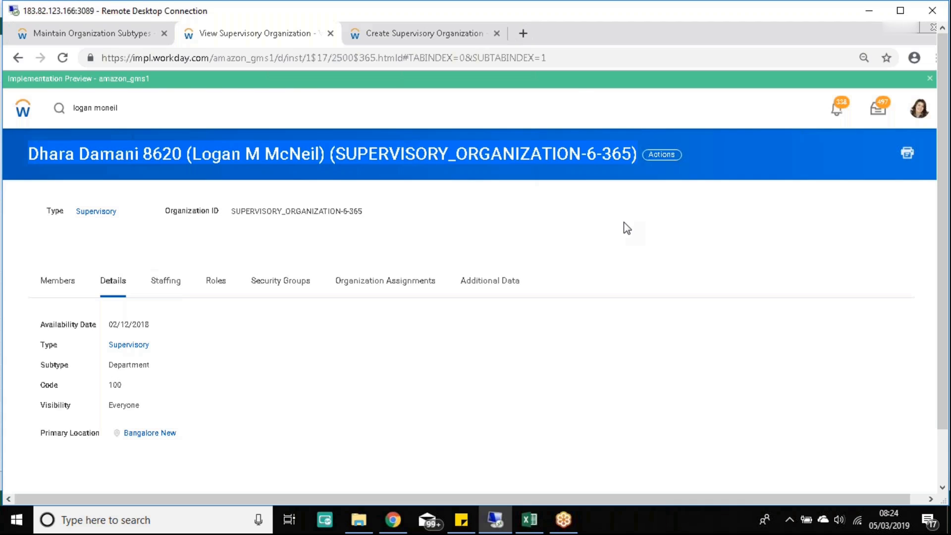
click(189, 214)
drag(188, 214, 378, 219)
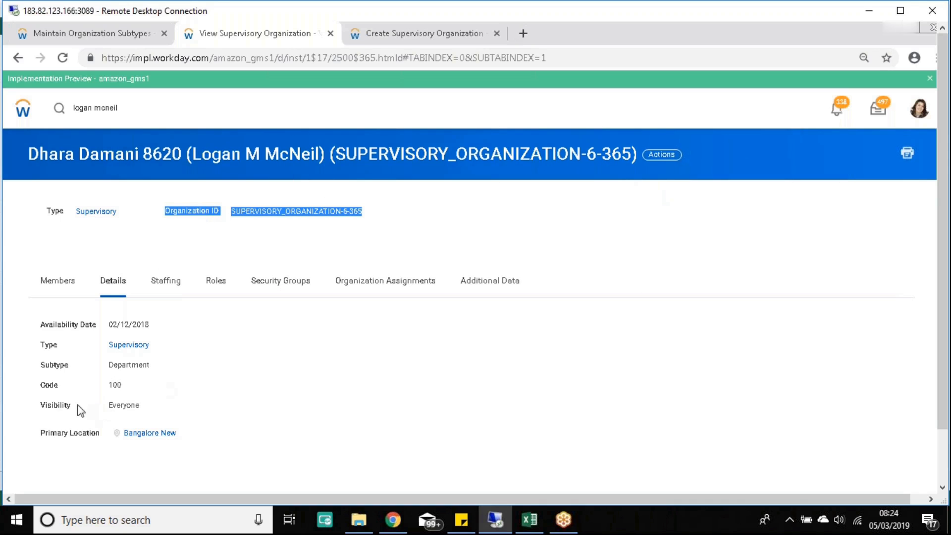
drag(39, 392, 126, 393)
Step: Change the organization's code to 100000 and include the code in its name
click(662, 155)
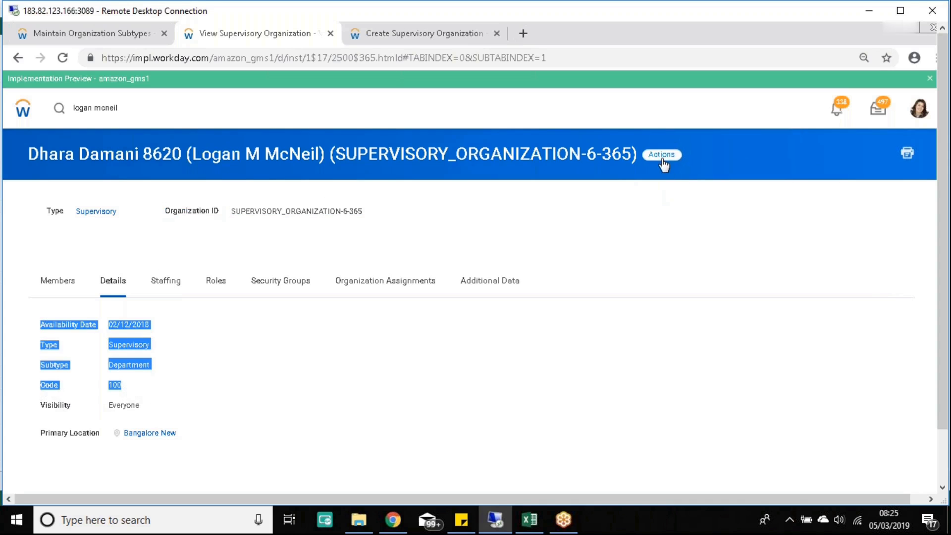
mouse_move(132, 221)
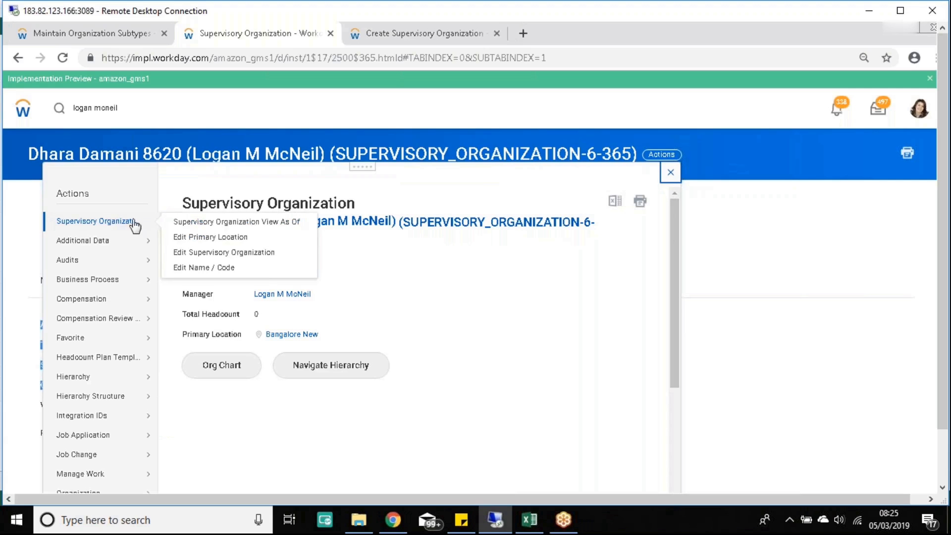
click(208, 267)
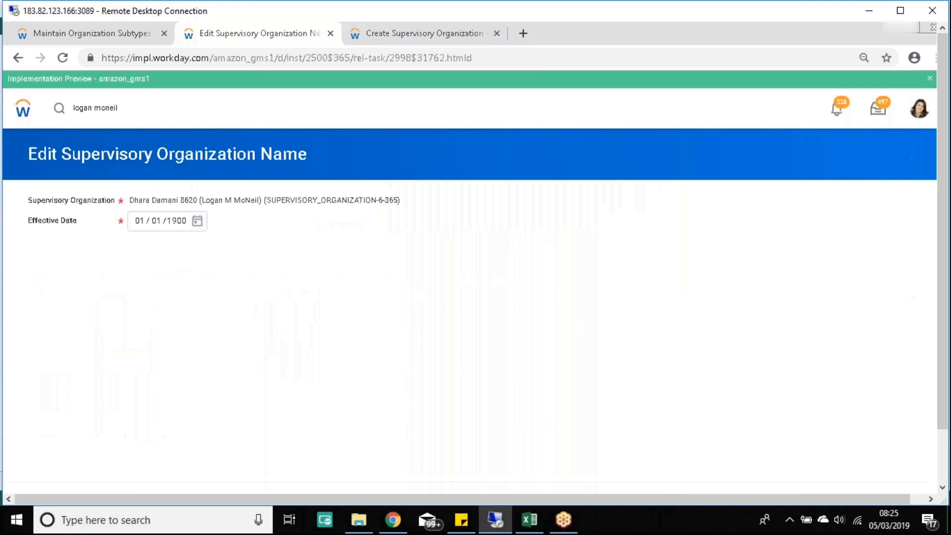
click(945, 477)
click(59, 442)
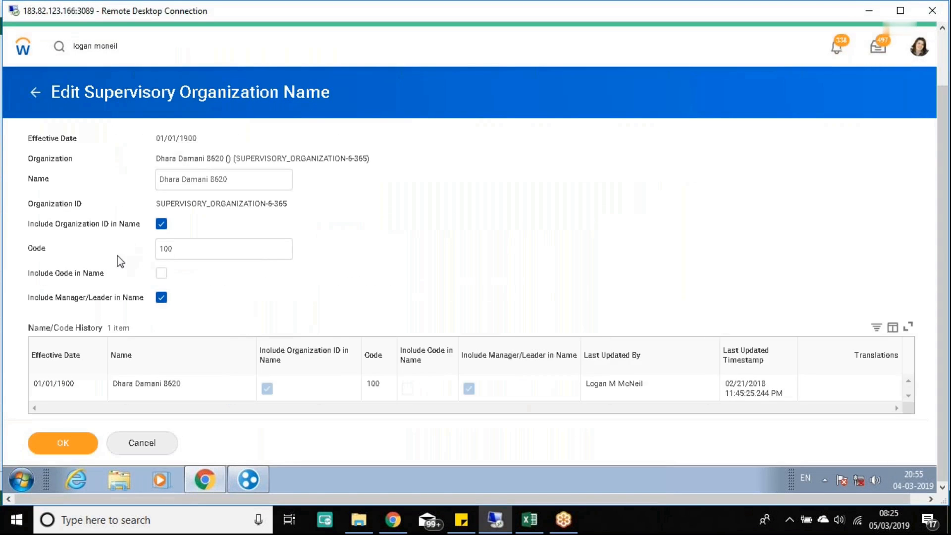
click(188, 248)
text(000)
click(402, 259)
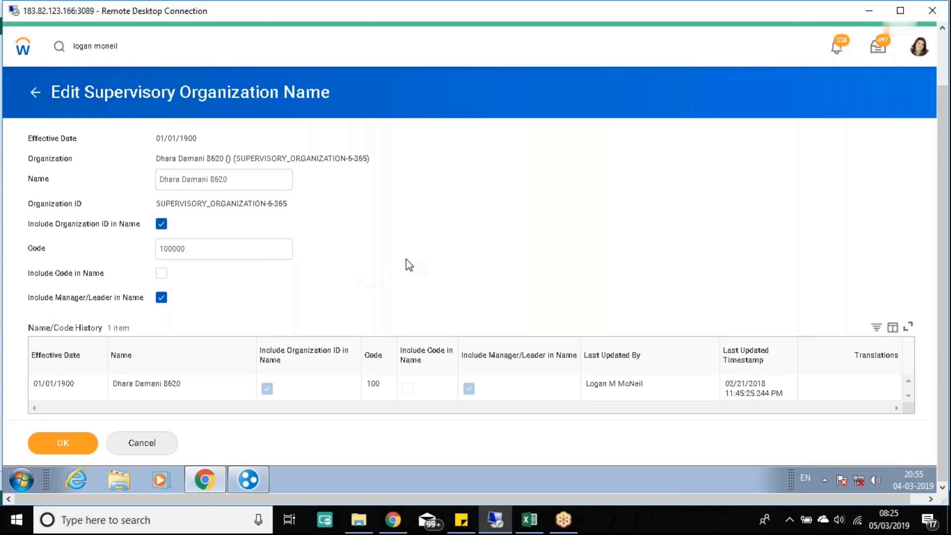
click(161, 274)
click(63, 443)
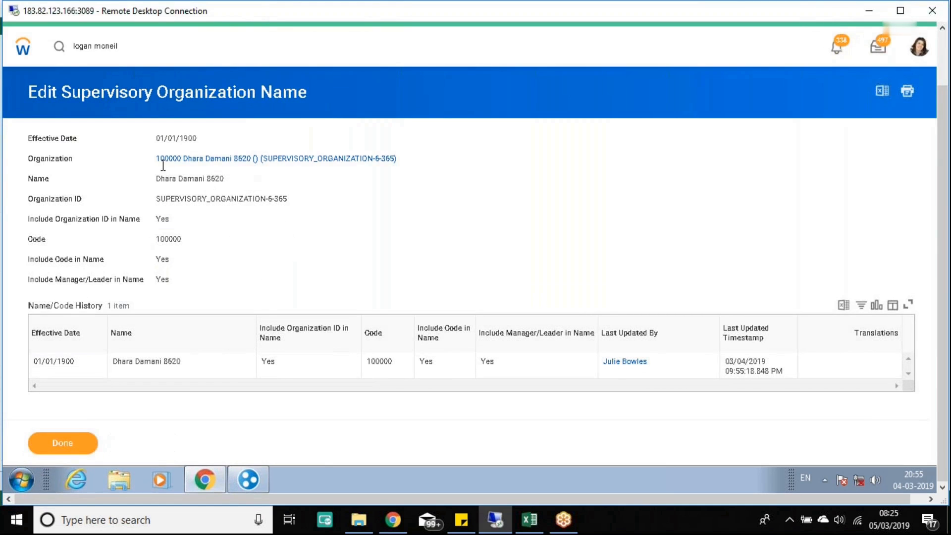
Step: Confirm 100000 appears in the organization's link and title, then go back to the First Sup Org form
drag(158, 159, 187, 163)
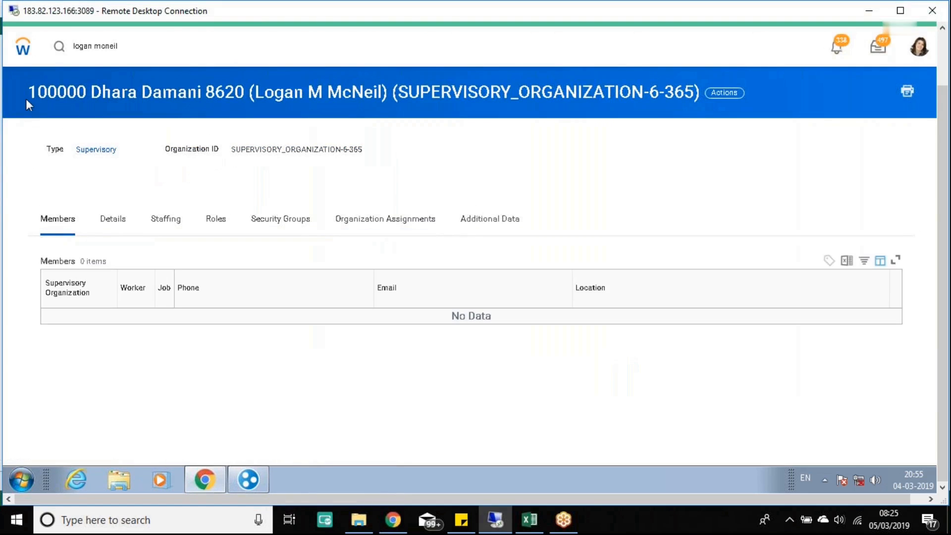
click(127, 222)
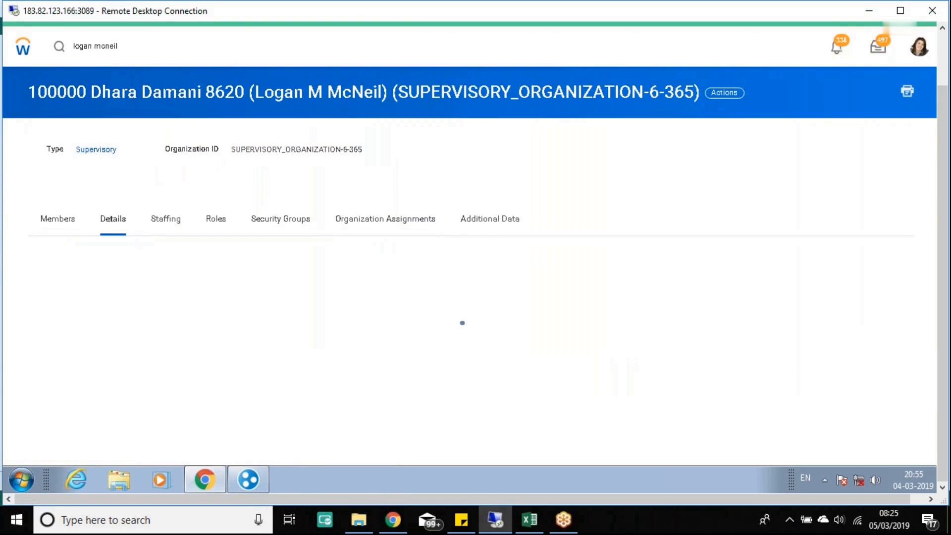
drag(24, 92, 85, 101)
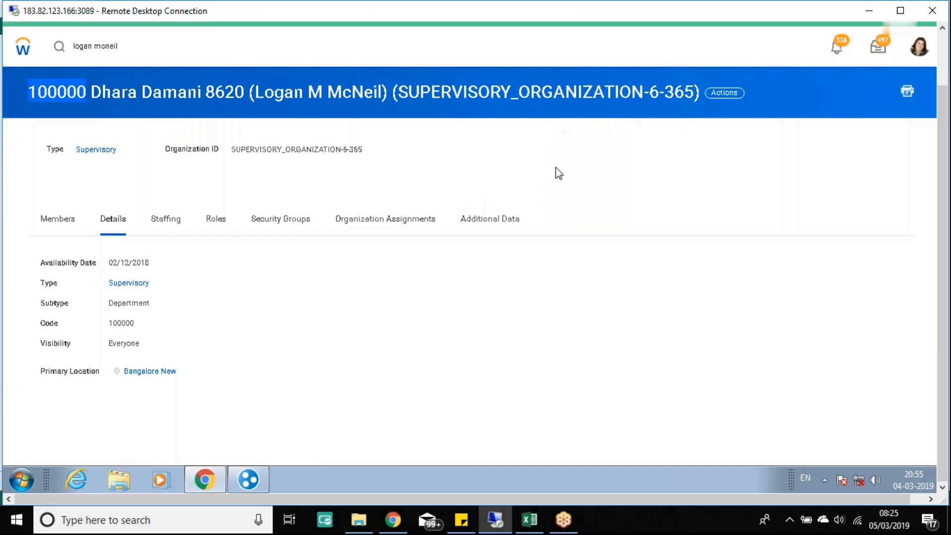
click(940, 53)
click(382, 34)
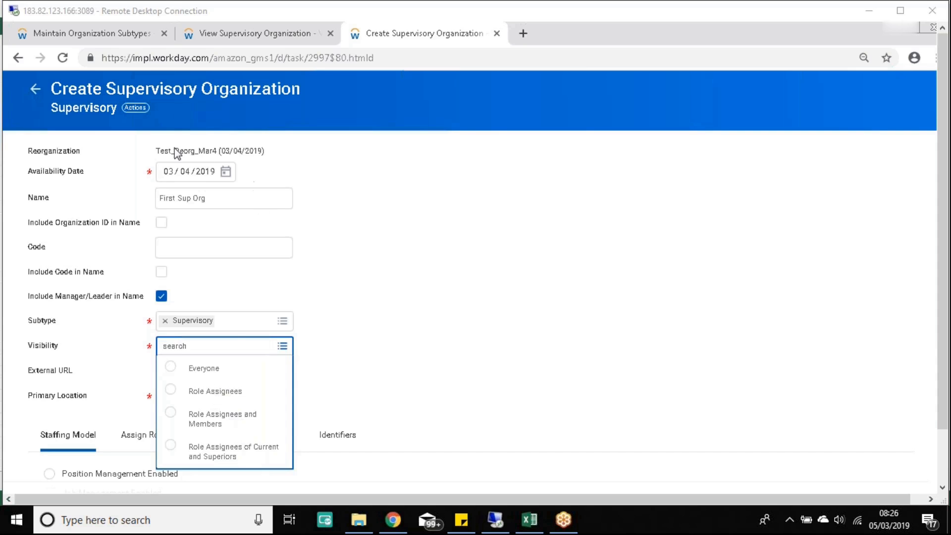
Step: Browse the existing organization's Roles grid, noting the Hierarchy Owner assignment
click(221, 40)
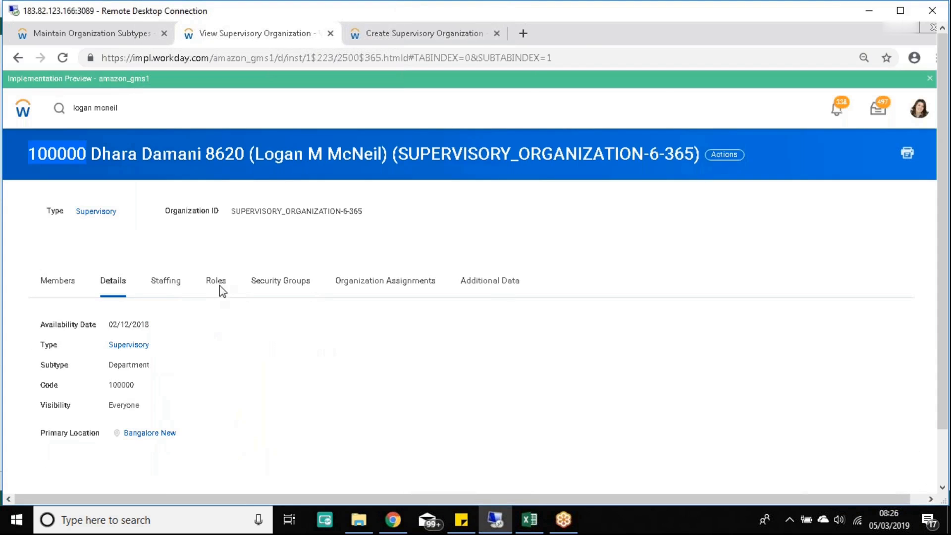
click(219, 283)
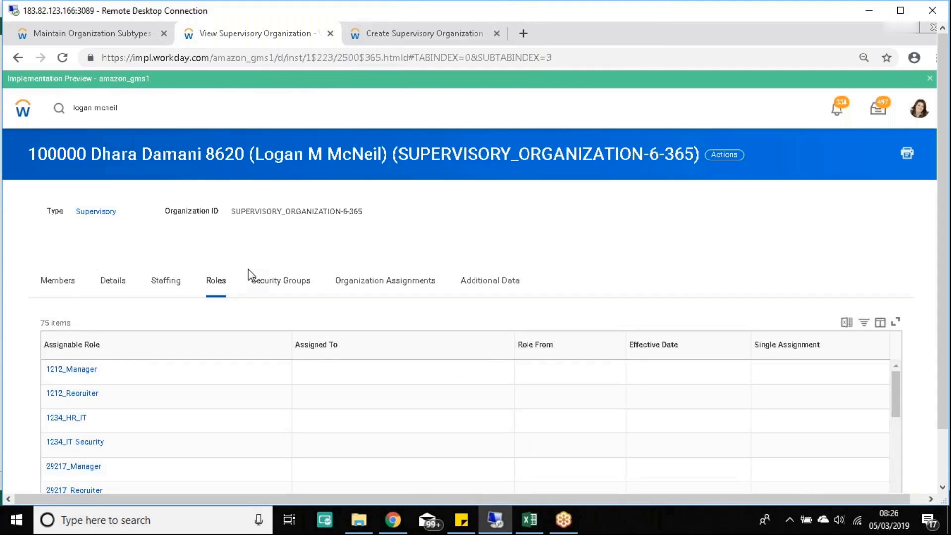
scroll(248, 269, down, 4)
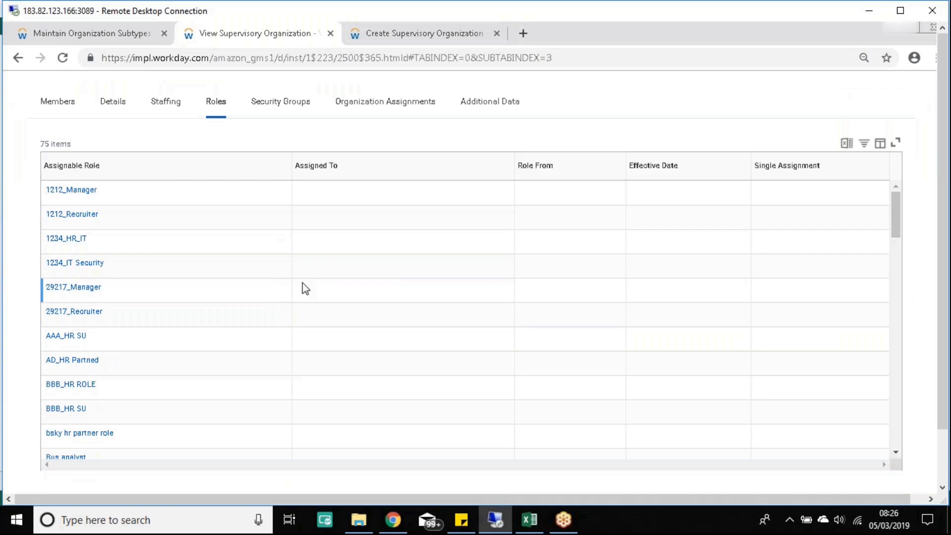
scroll(304, 287, up, 4)
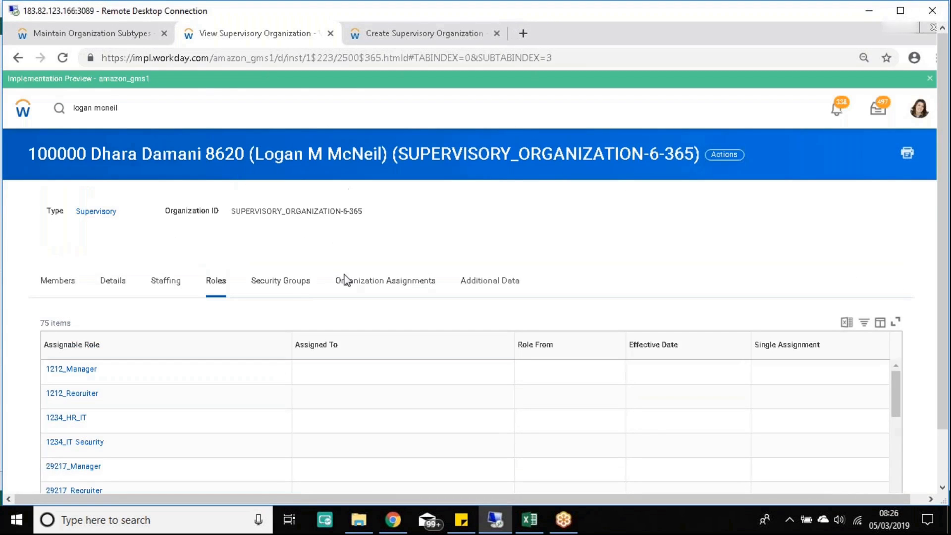
scroll(345, 278, down, 4)
scroll(193, 257, down, 5)
click(176, 255)
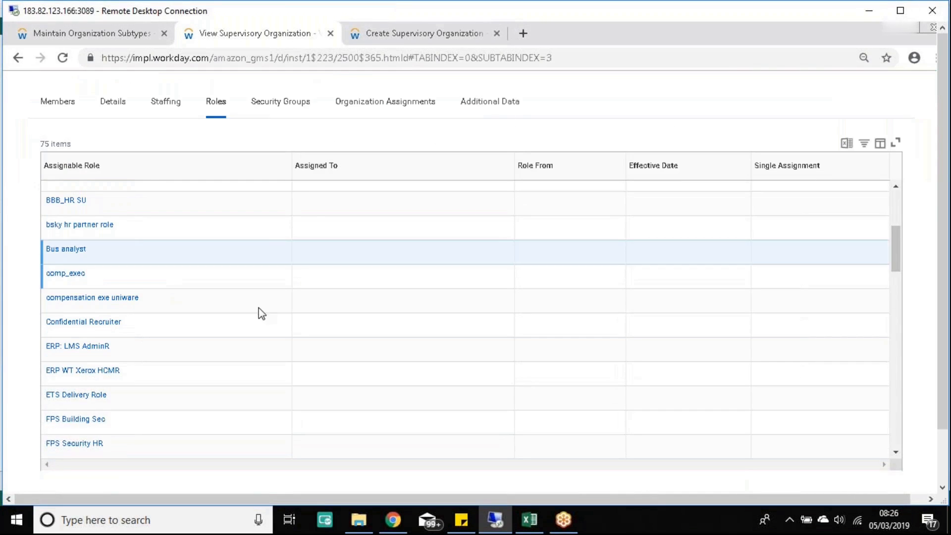
scroll(266, 323, down, 3)
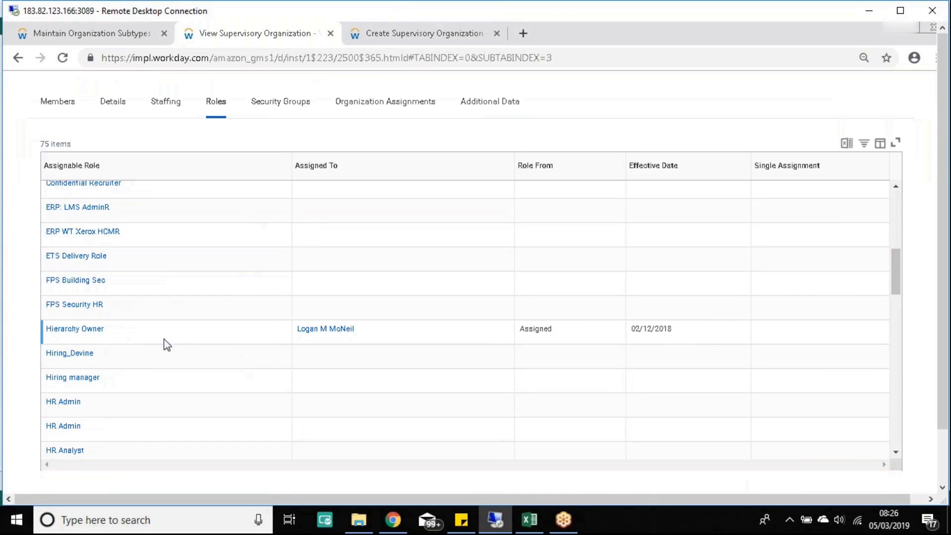
click(151, 338)
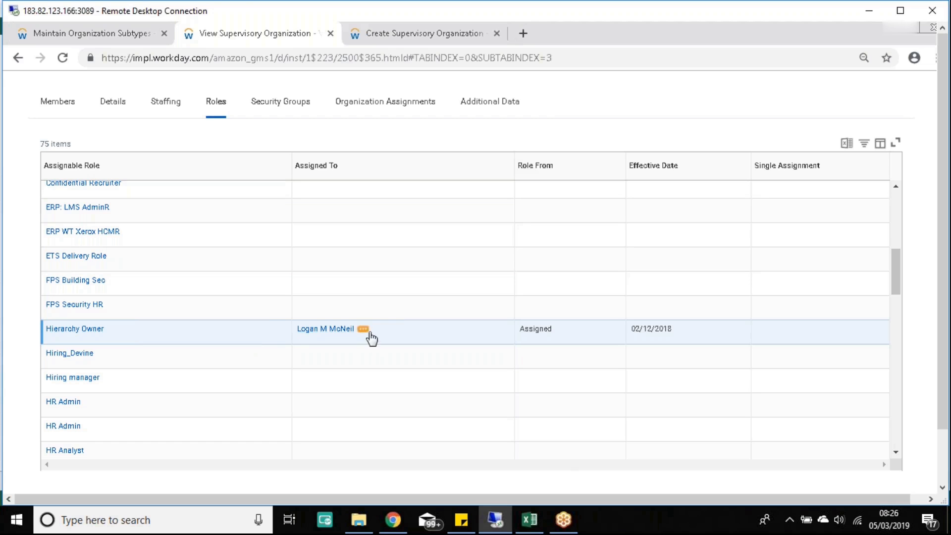
scroll(381, 334, down, 3)
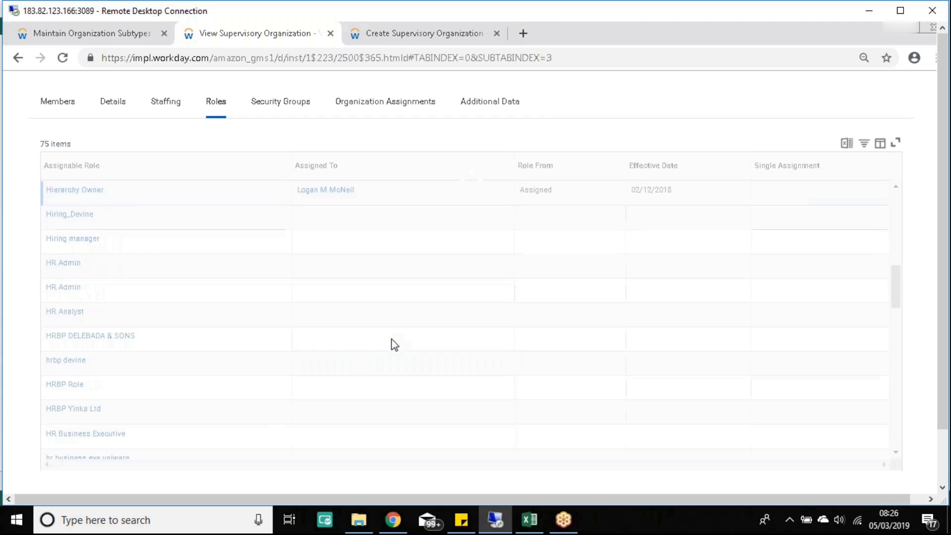
scroll(370, 322, down, 10)
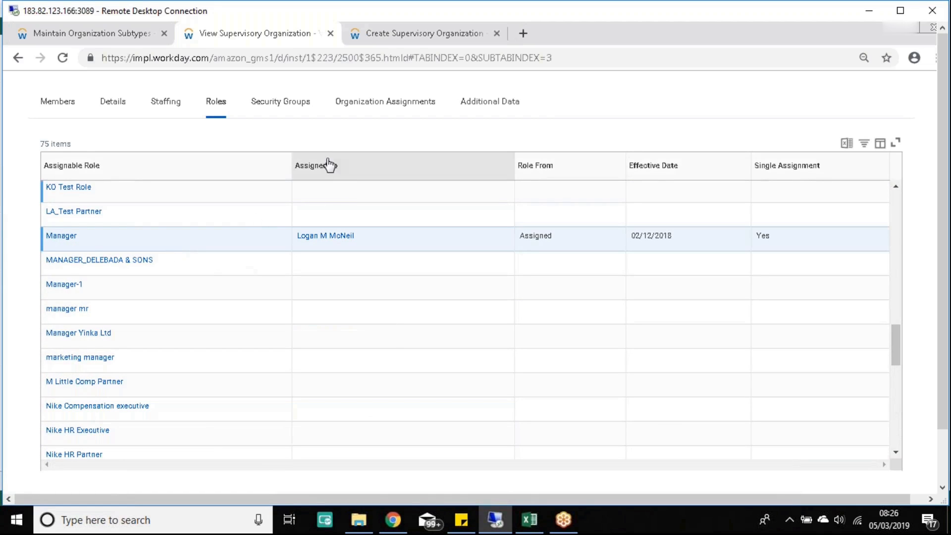
scroll(327, 332, down, 3)
scroll(331, 343, down, 7)
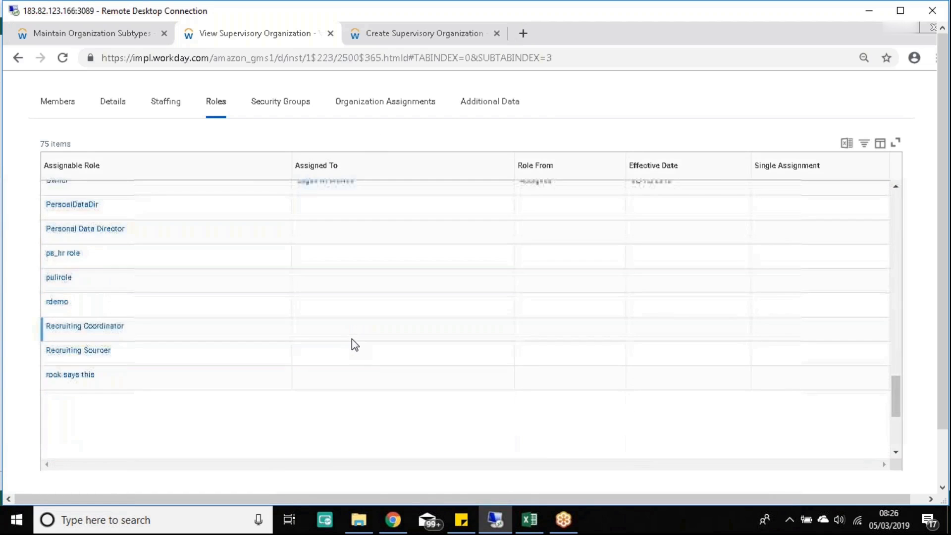
scroll(353, 337, down, 3)
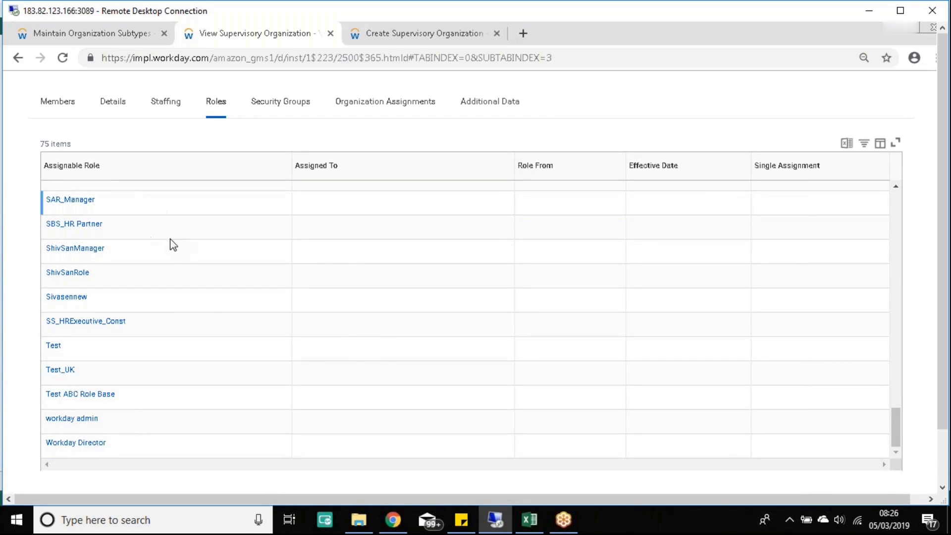
mouse_move(108, 204)
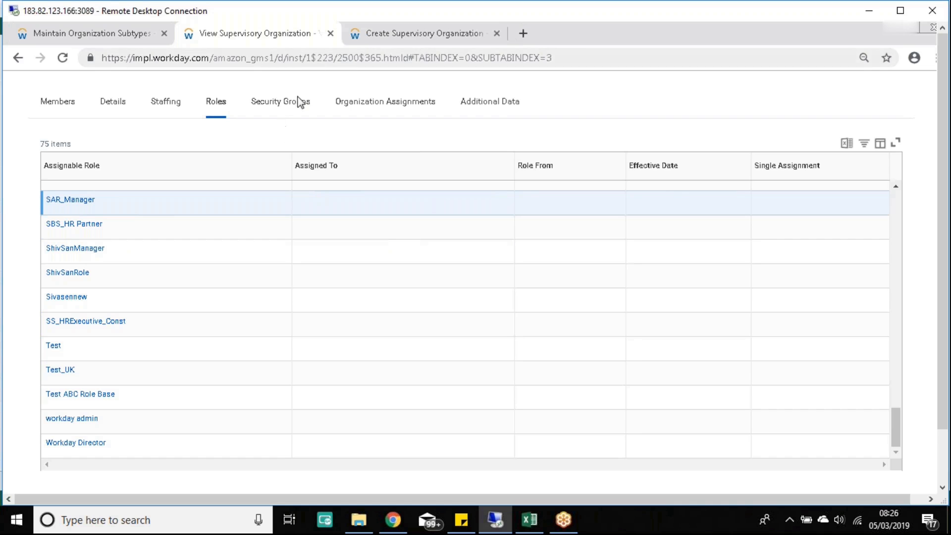
Step: Glance at the creation form, then review individual role entries such as Test and Test_UK
click(395, 33)
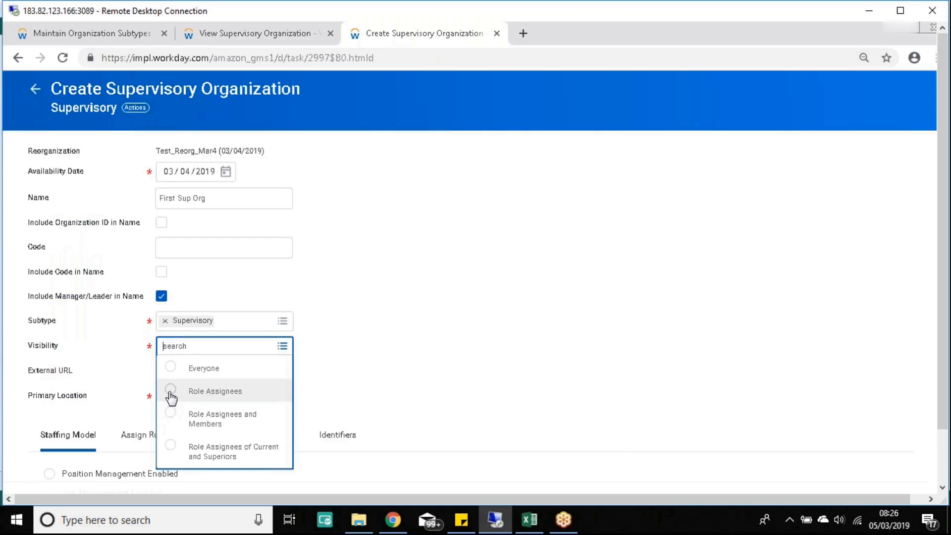
click(255, 33)
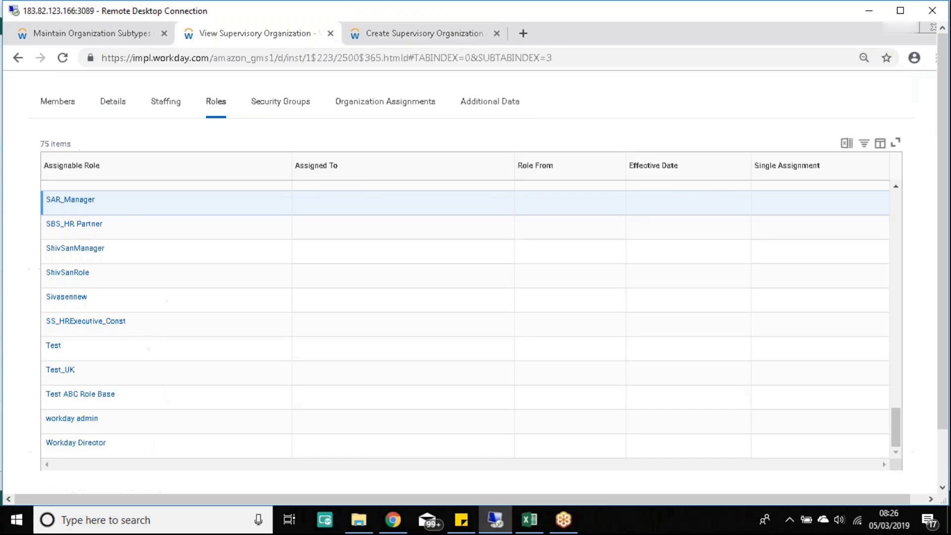
click(145, 299)
click(101, 350)
click(111, 379)
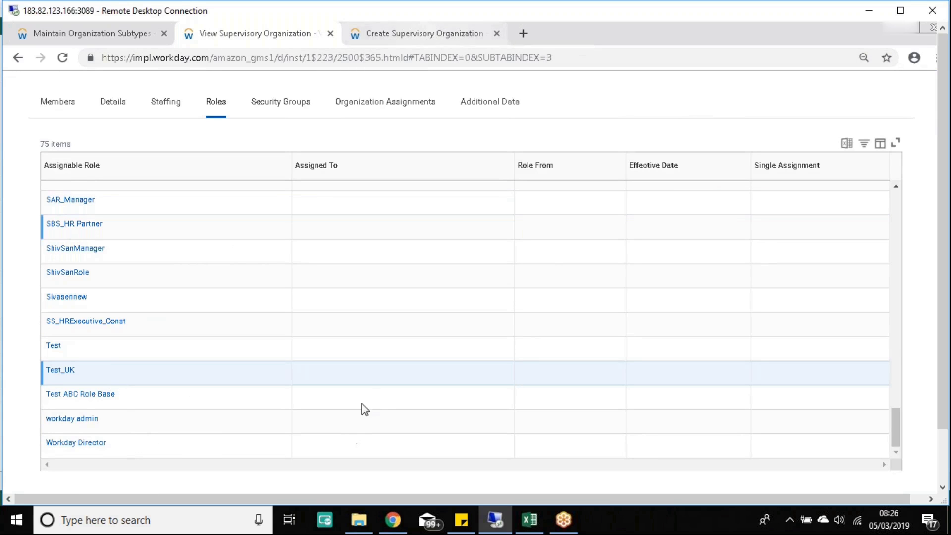
scroll(395, 293, up, 8)
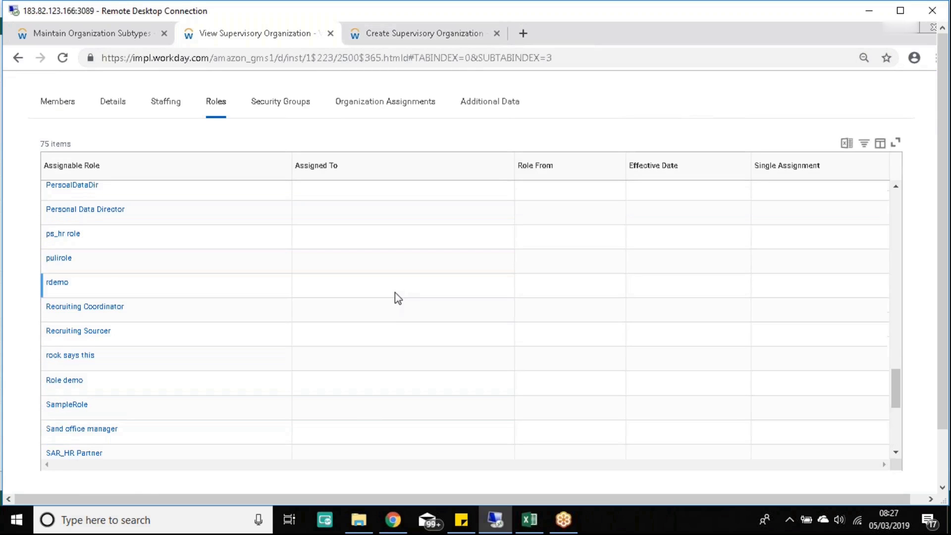
Step: Check the creation form again, then show the existing organization's empty Members list
click(412, 38)
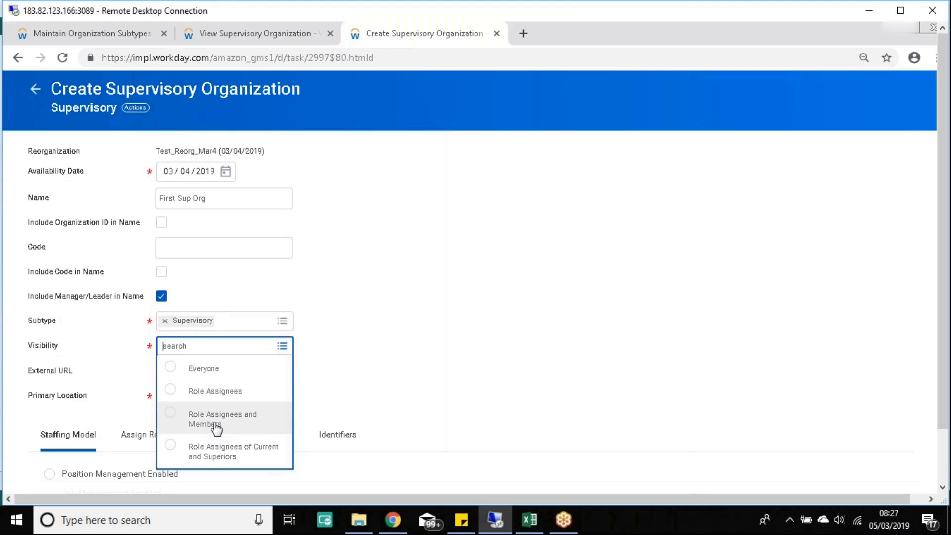
click(268, 37)
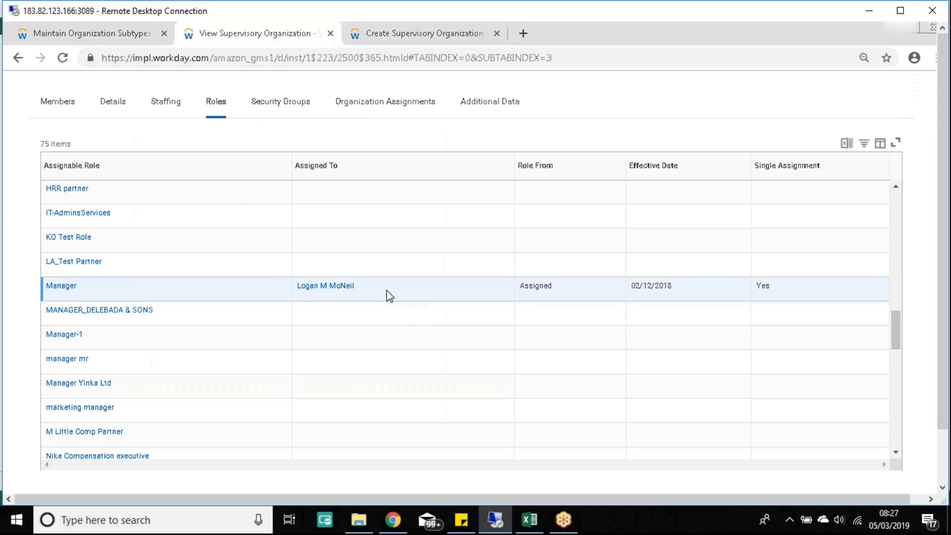
scroll(385, 289, up, 4)
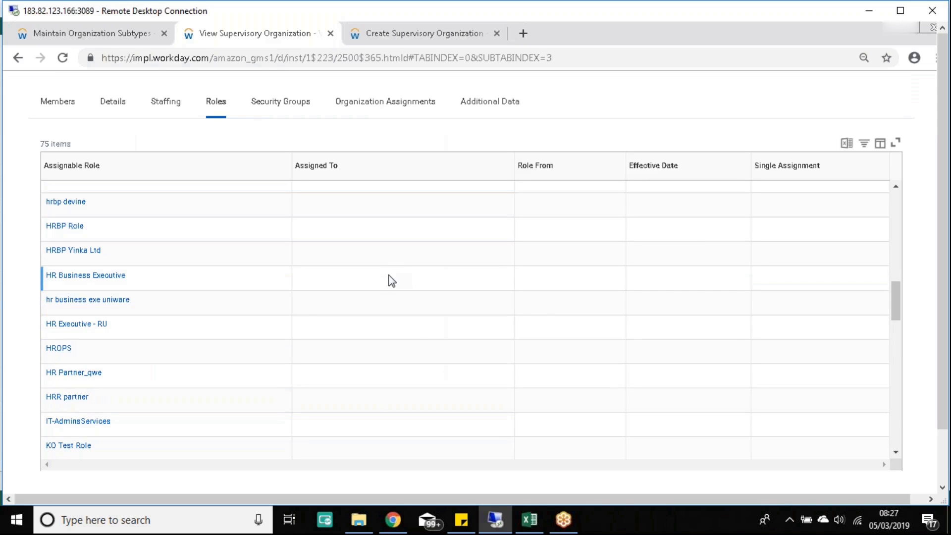
scroll(388, 277, up, 5)
click(57, 100)
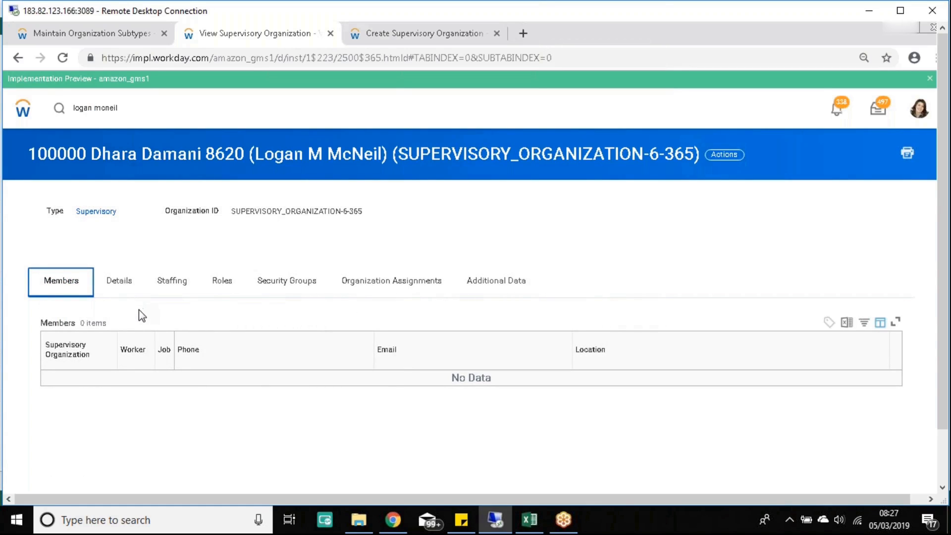
Step: Search the worker's name, briefly open European Investment Bank Company, then open the worker's profile
click(163, 118)
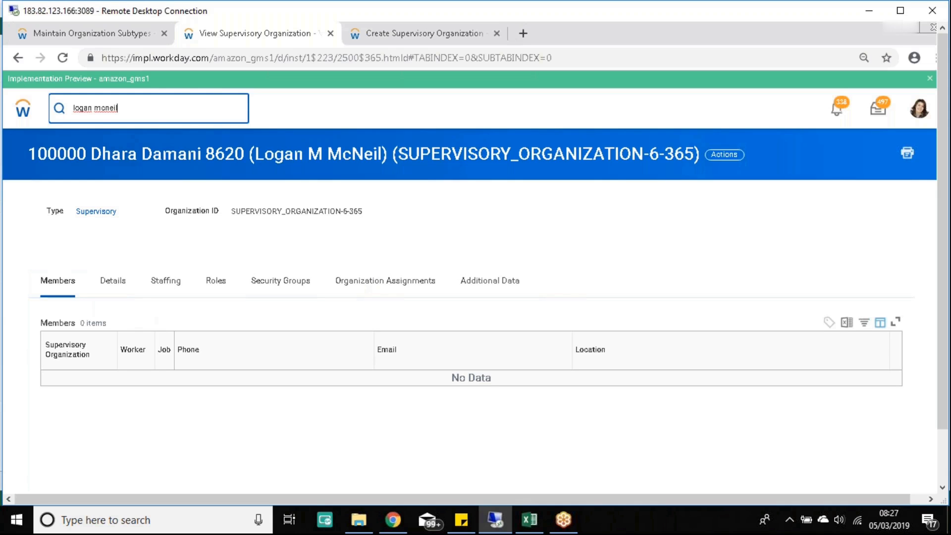
key(Return)
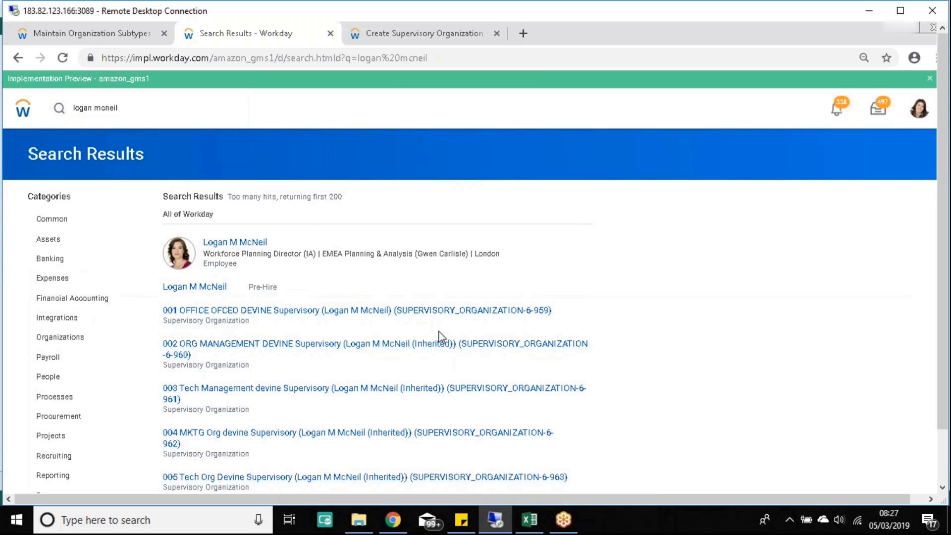
scroll(319, 315, down, 3)
scroll(320, 315, down, 3)
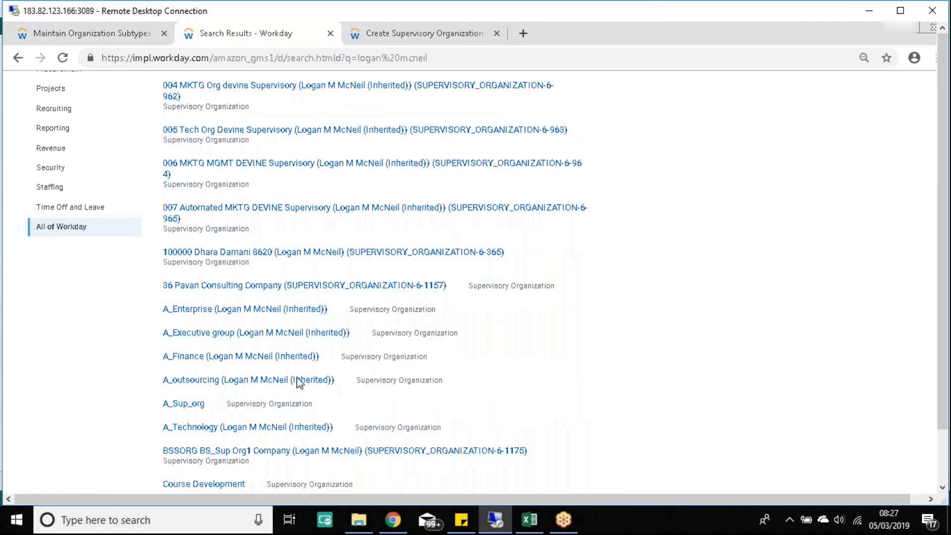
scroll(334, 396, down, 3)
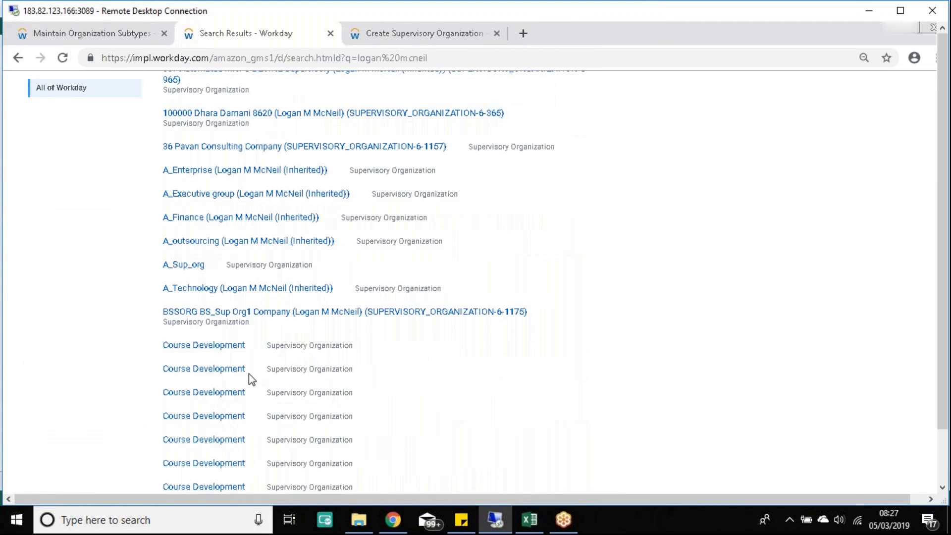
scroll(249, 373, down, 6)
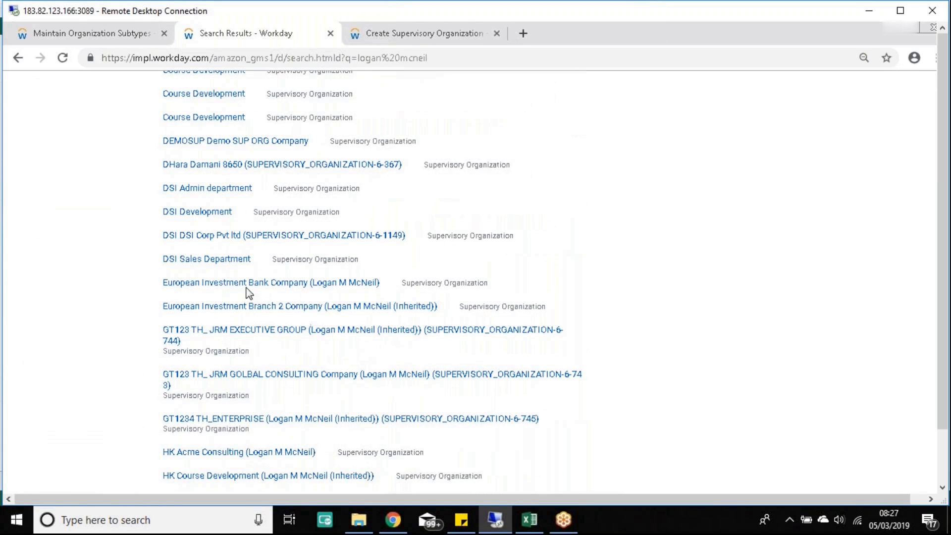
click(303, 283)
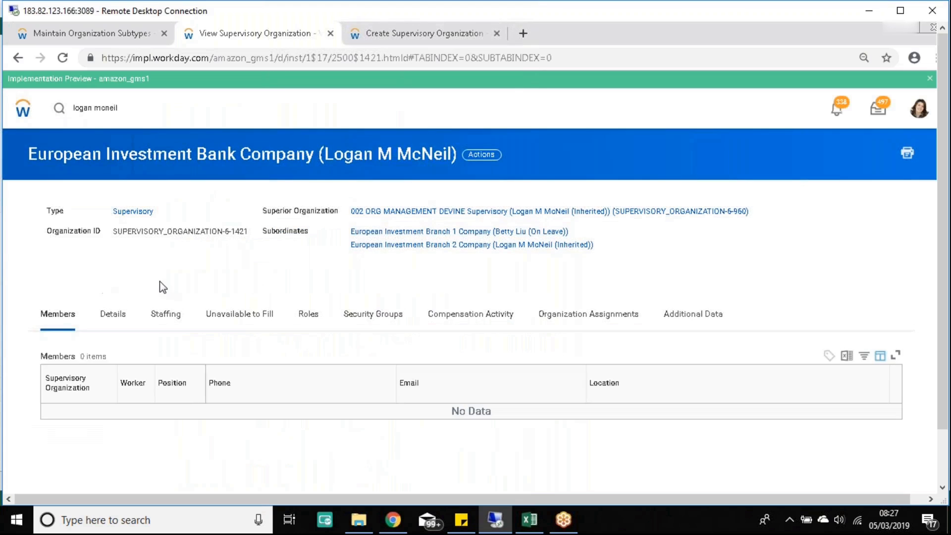
click(140, 109)
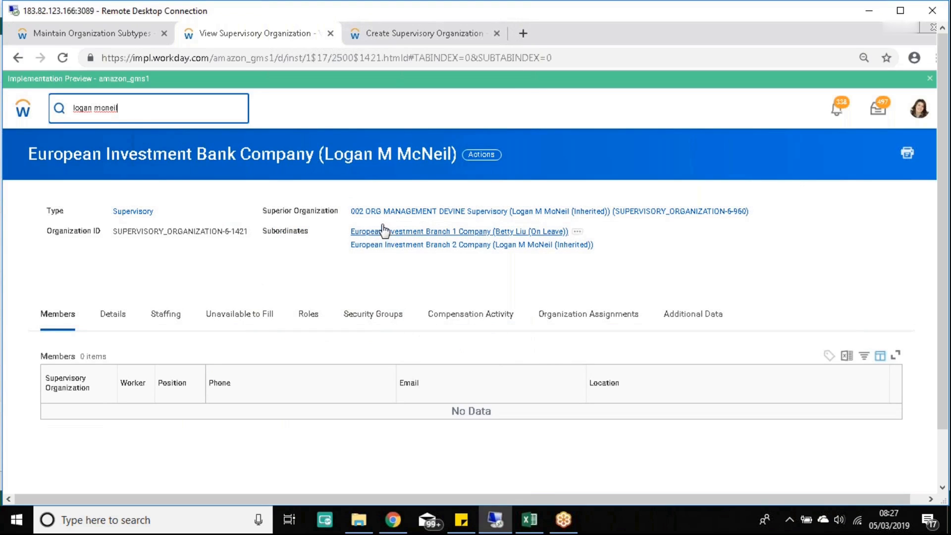
key(Return)
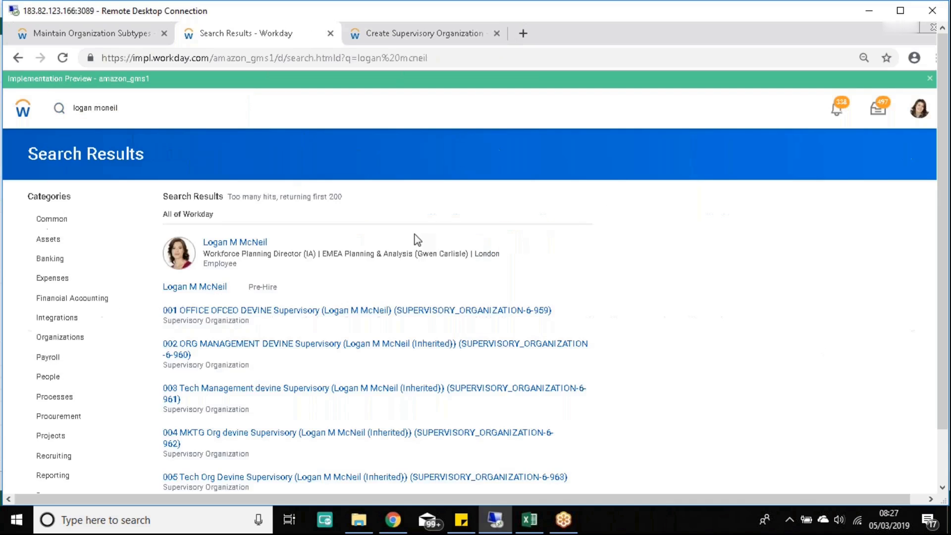
click(377, 263)
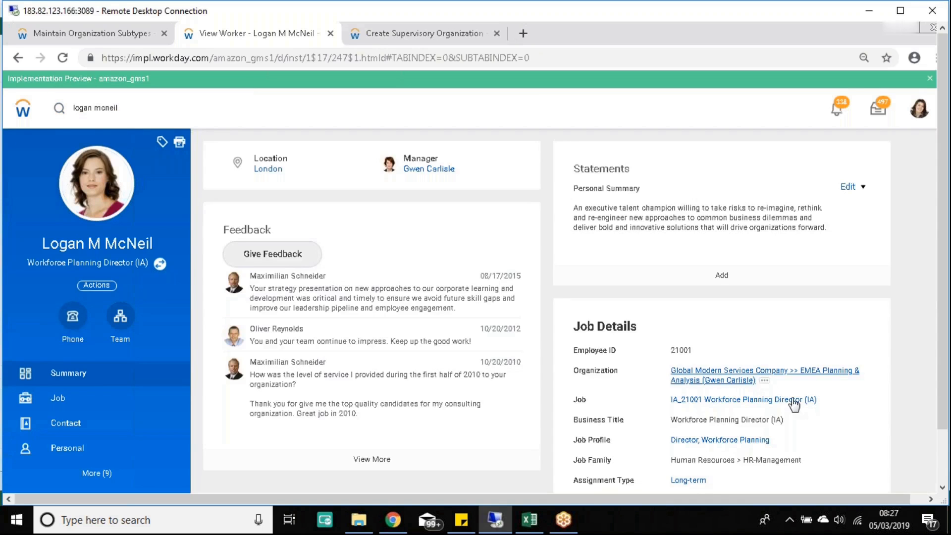
Step: Open the worker's EMEA Planning & Analysis organization and browse its members
click(762, 378)
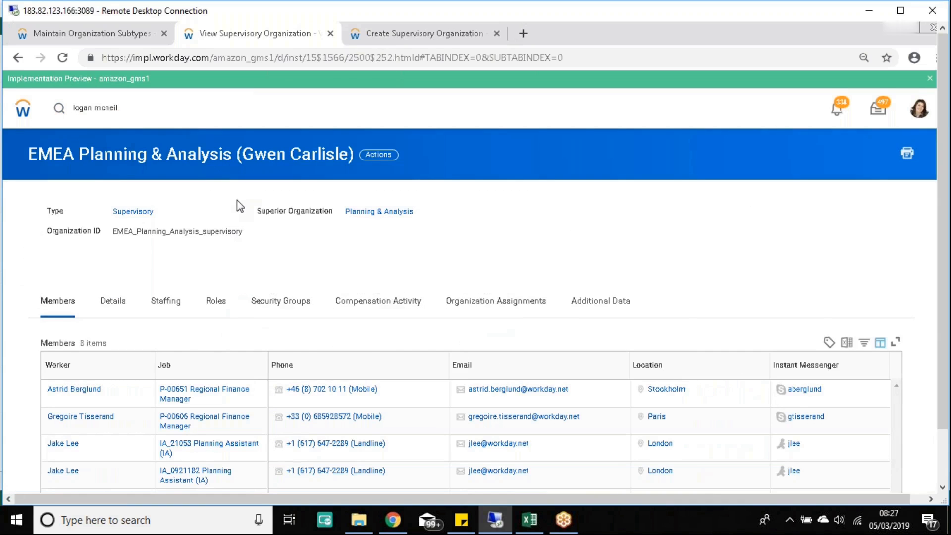
scroll(238, 203, down, 3)
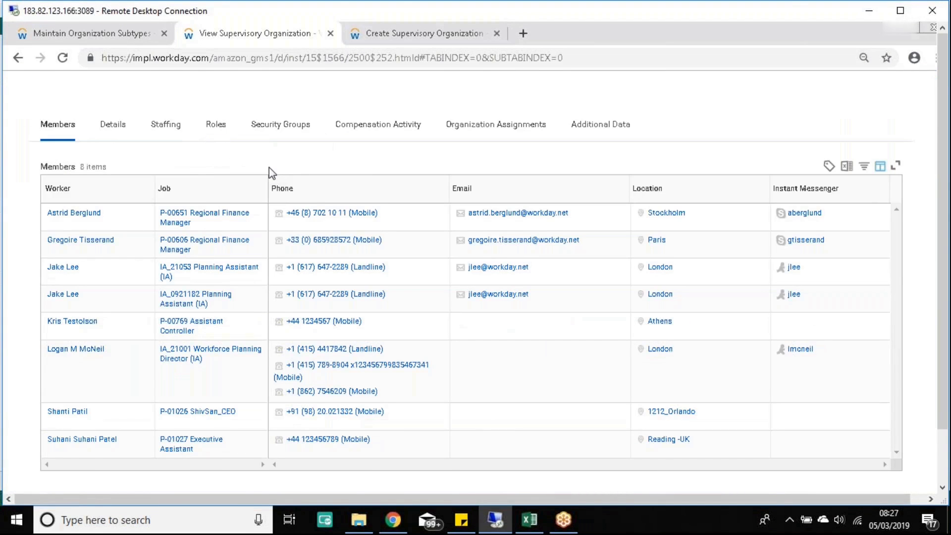
click(424, 33)
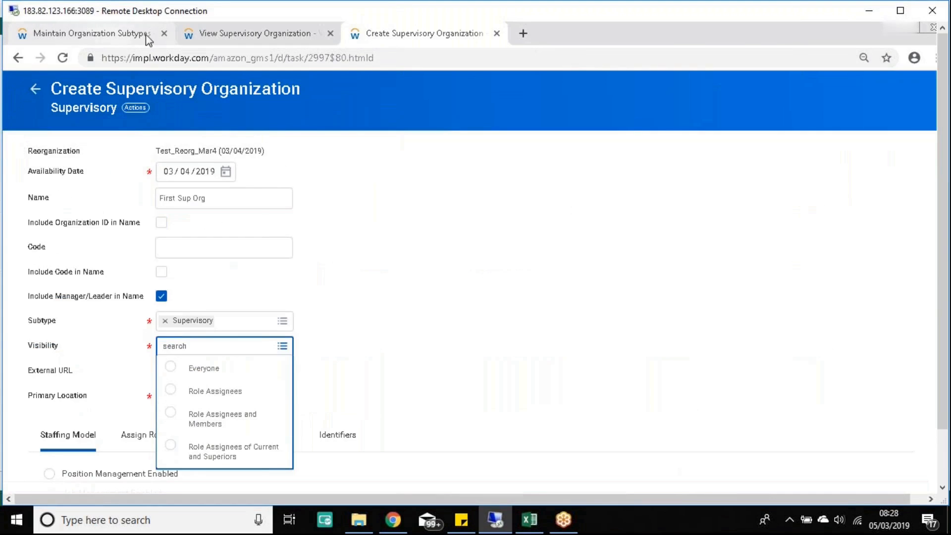
click(234, 39)
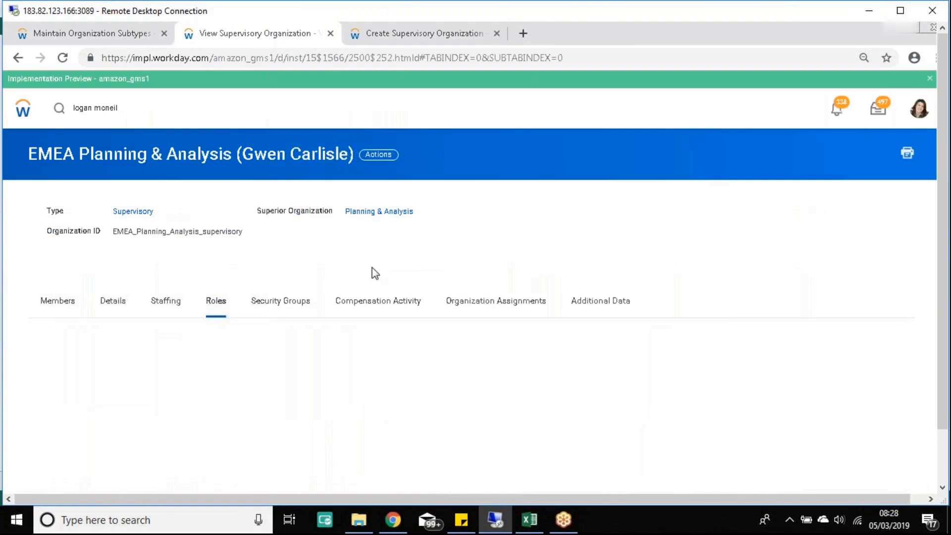
scroll(301, 379, down, 4)
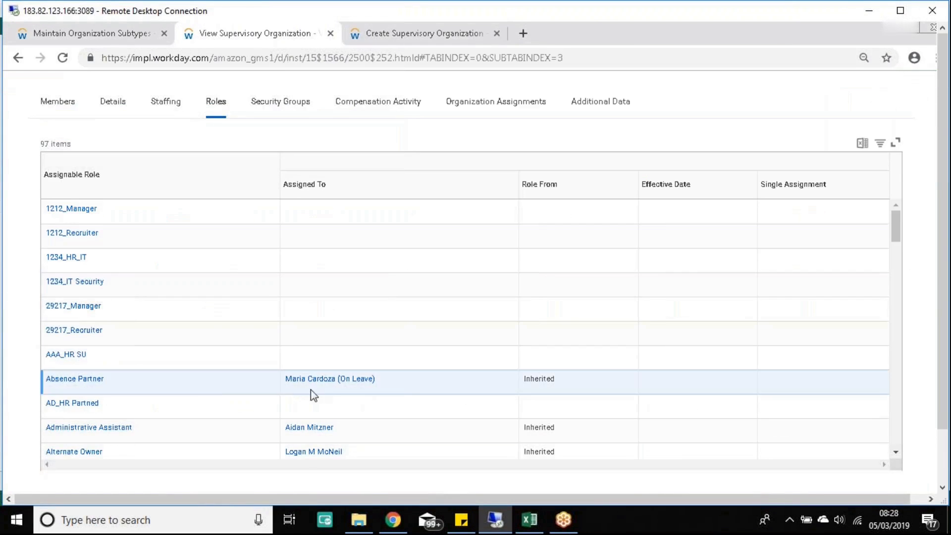
scroll(347, 371, down, 1)
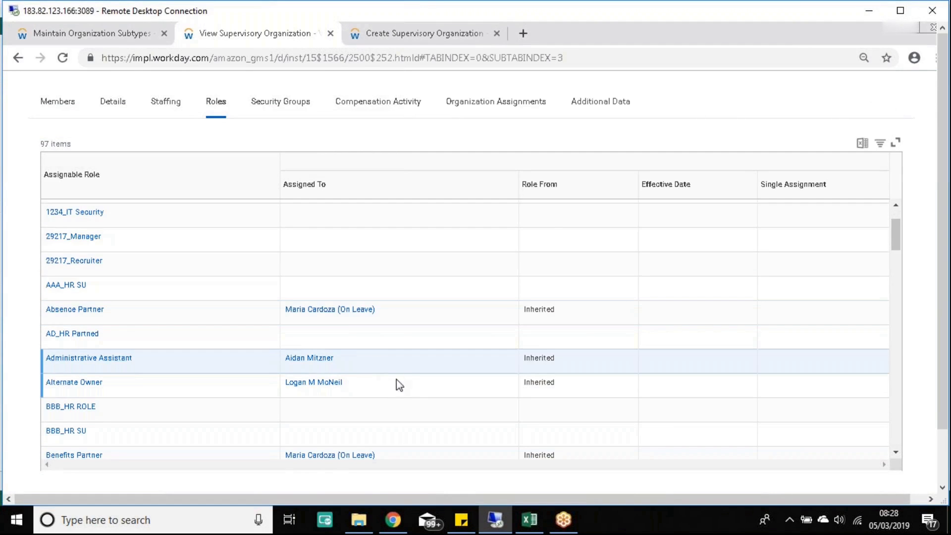
scroll(397, 379, down, 1)
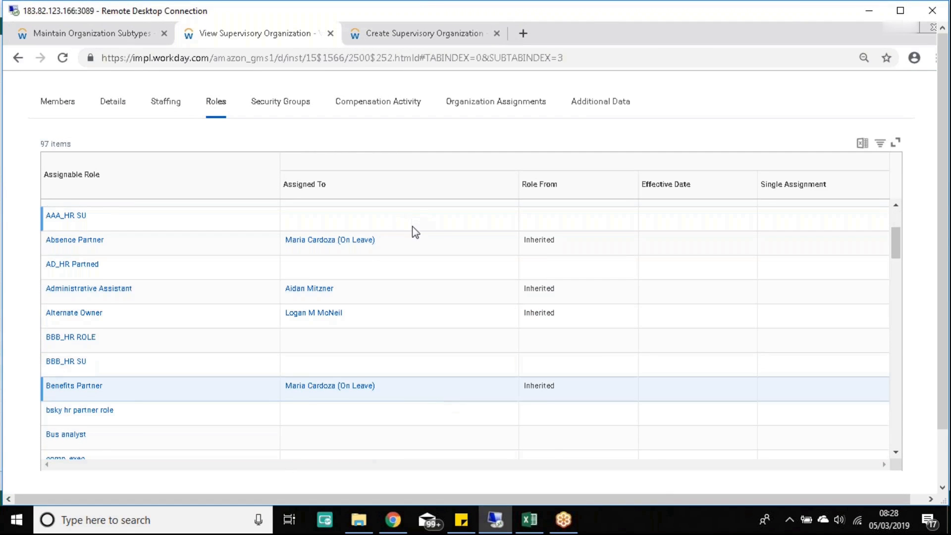
scroll(415, 232, up, 2)
click(64, 113)
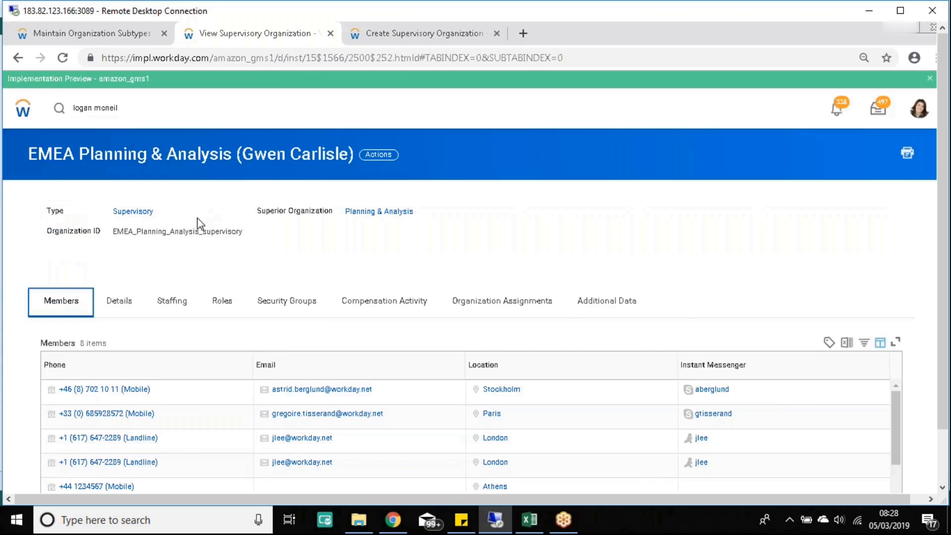
scroll(197, 218, down, 1)
scroll(123, 269, down, 2)
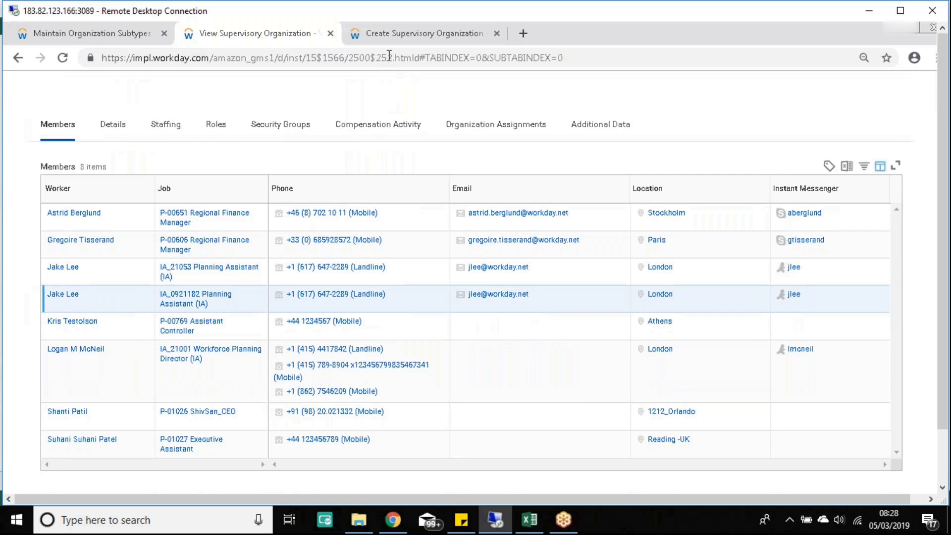
Step: Review the EMEA organization's roles and Superior Organization, then return to the First Sup Org form
click(424, 33)
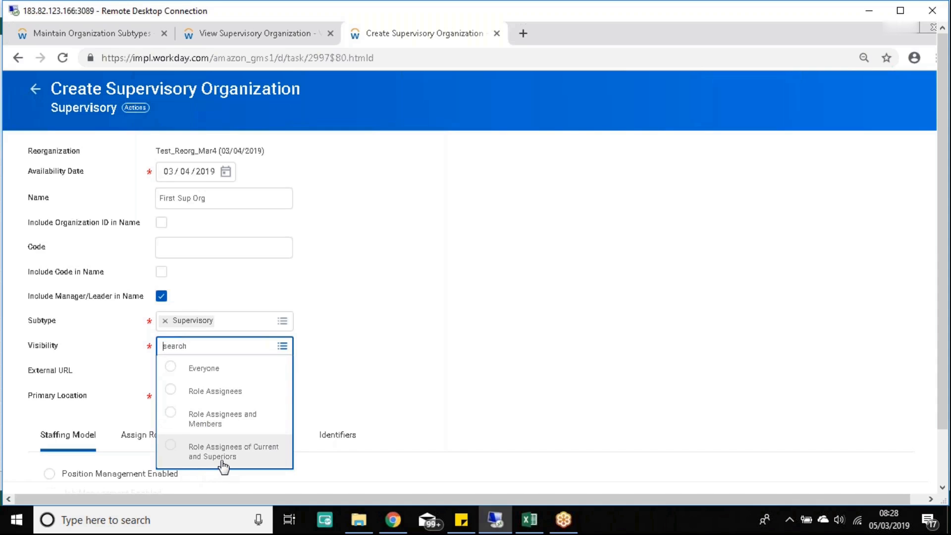
click(231, 34)
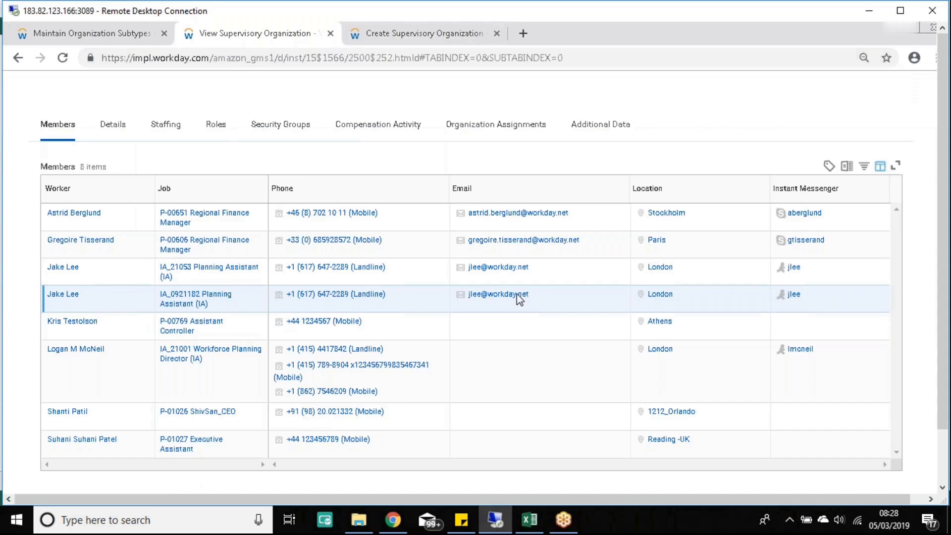
click(221, 140)
scroll(420, 385, down, 3)
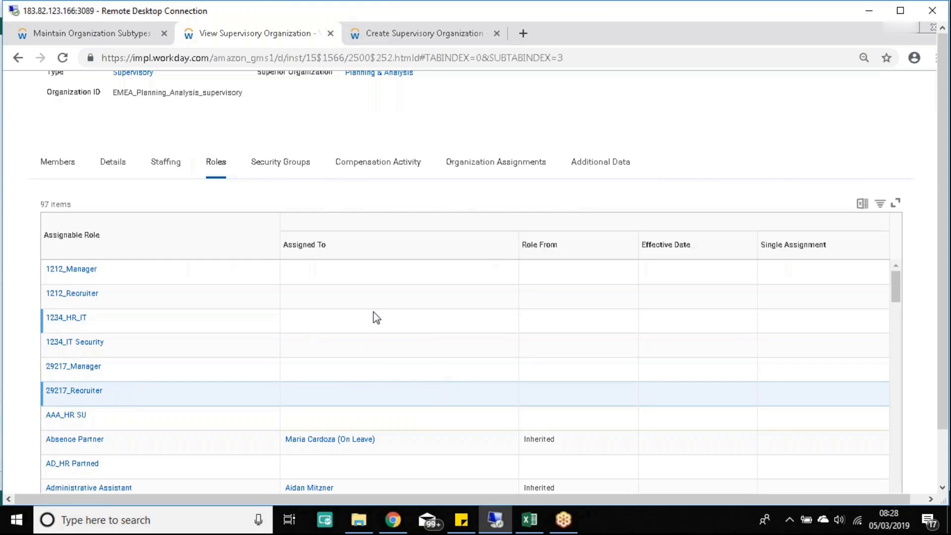
scroll(382, 289, up, 3)
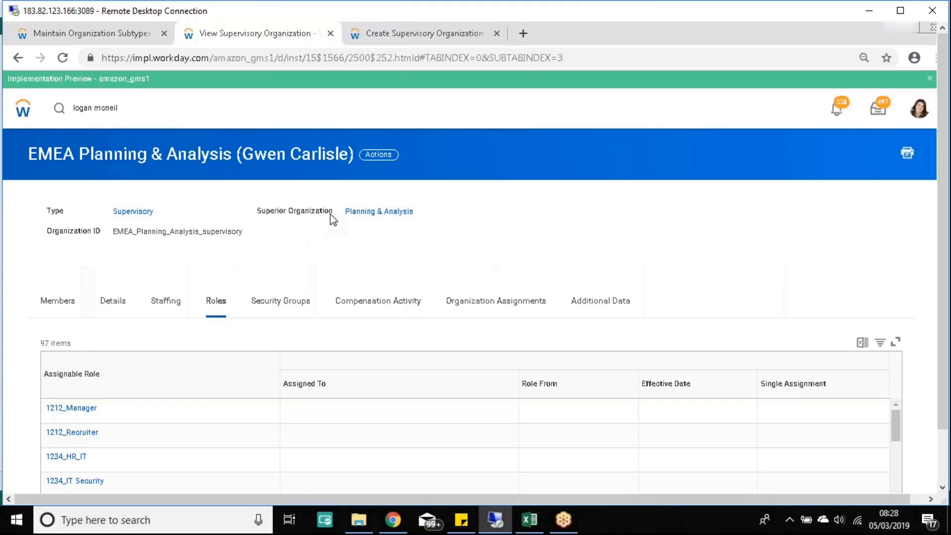
drag(304, 213, 420, 223)
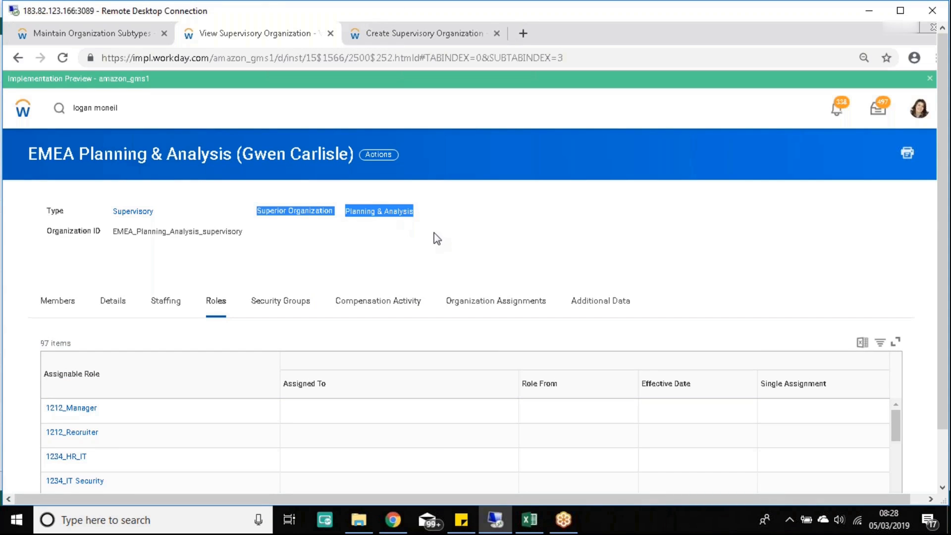
click(378, 36)
scroll(300, 249, down, 2)
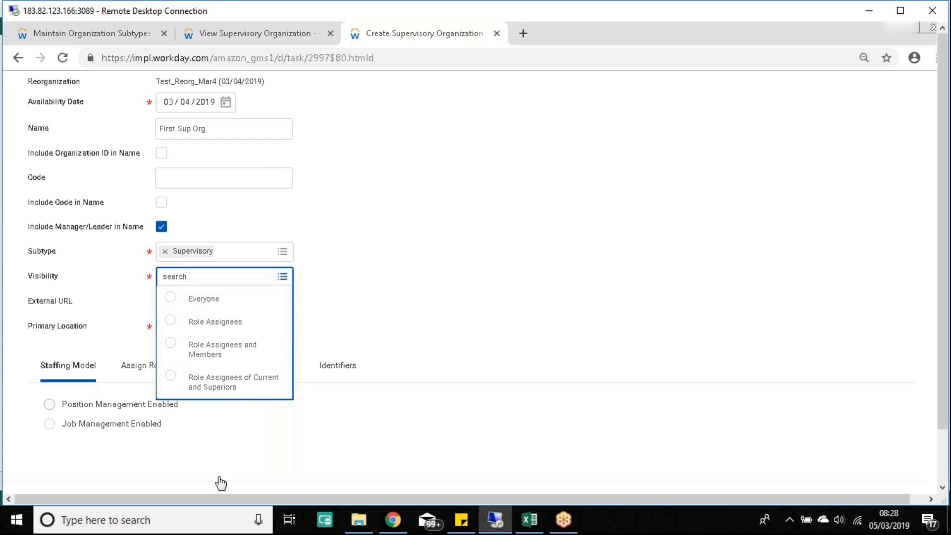
Step: Choose Everyone in the Visibility prompt on the First Sup Org form and review the filled fields
click(216, 302)
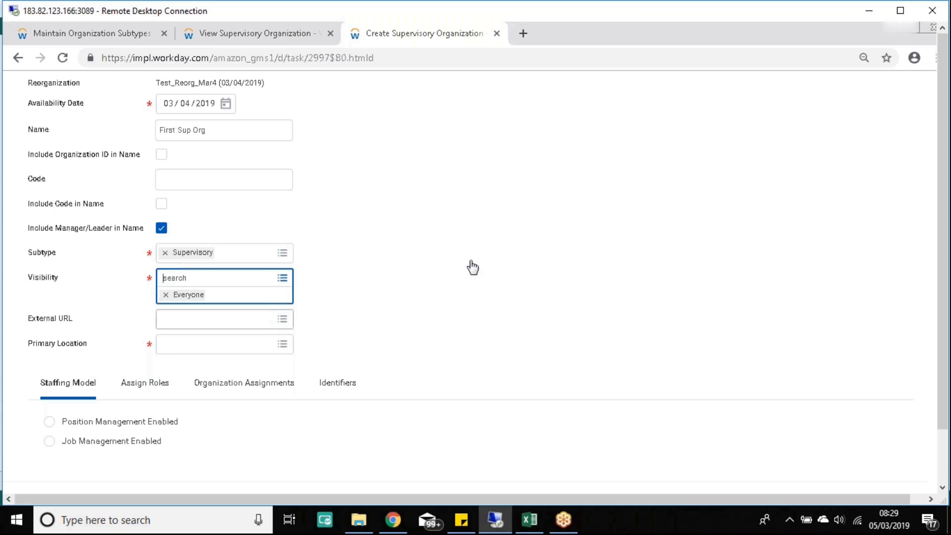
click(403, 281)
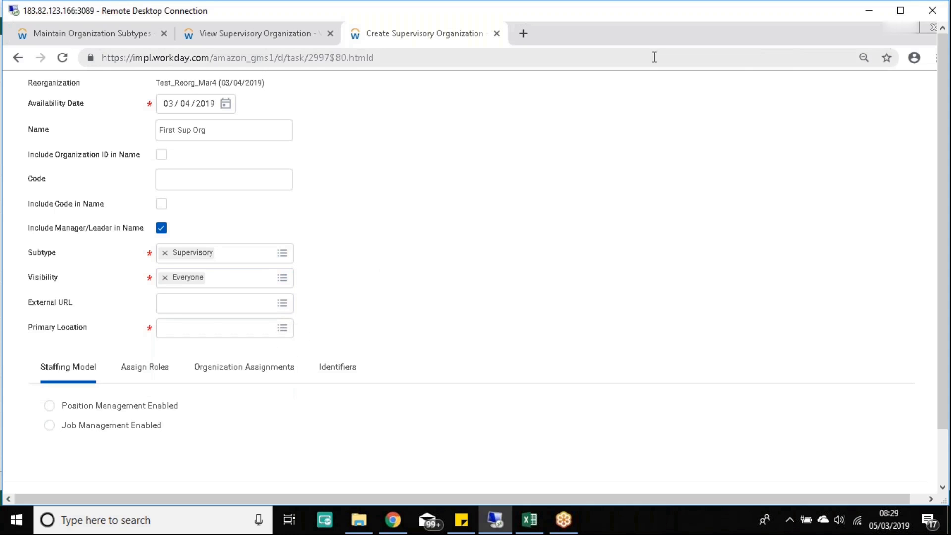
scroll(456, 227, up, 2)
scroll(455, 224, up, 2)
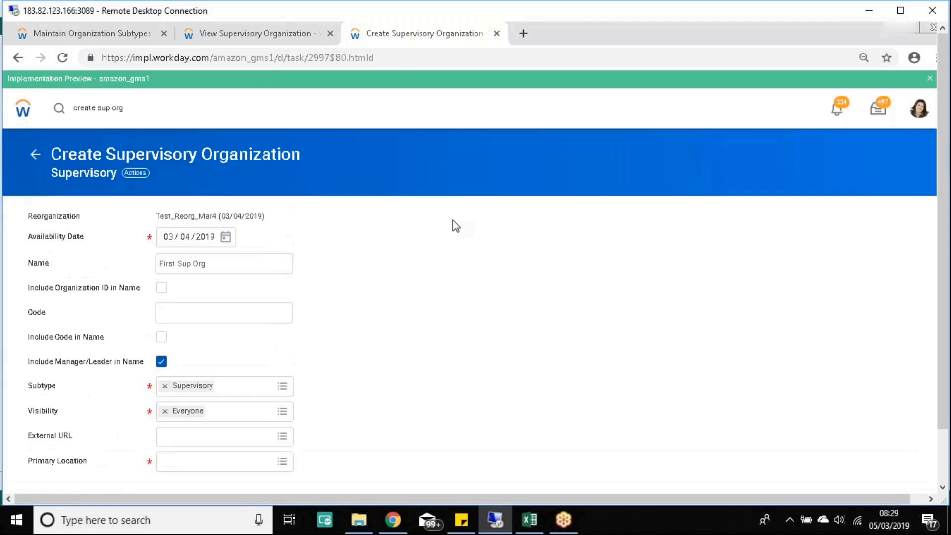
scroll(436, 229, down, 3)
scroll(395, 233, up, 3)
scroll(396, 232, down, 4)
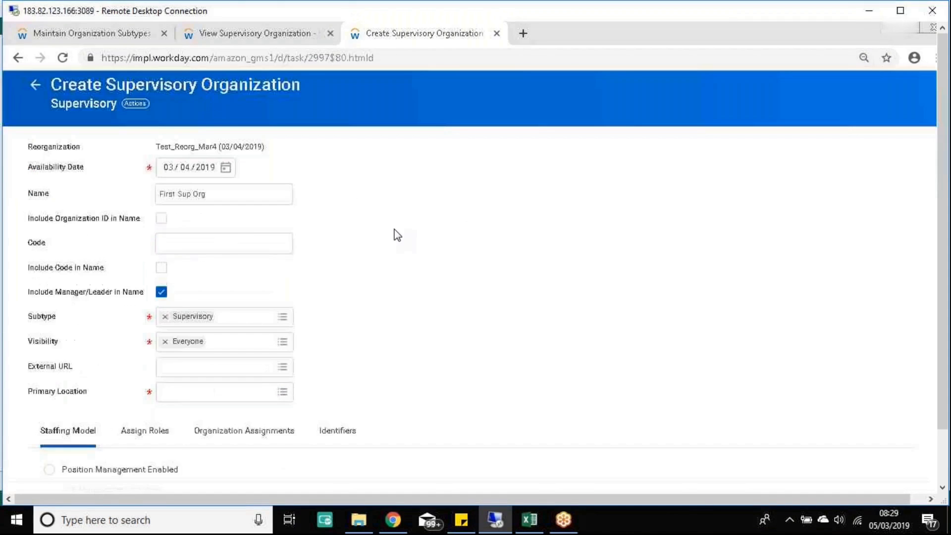
scroll(405, 234, up, 2)
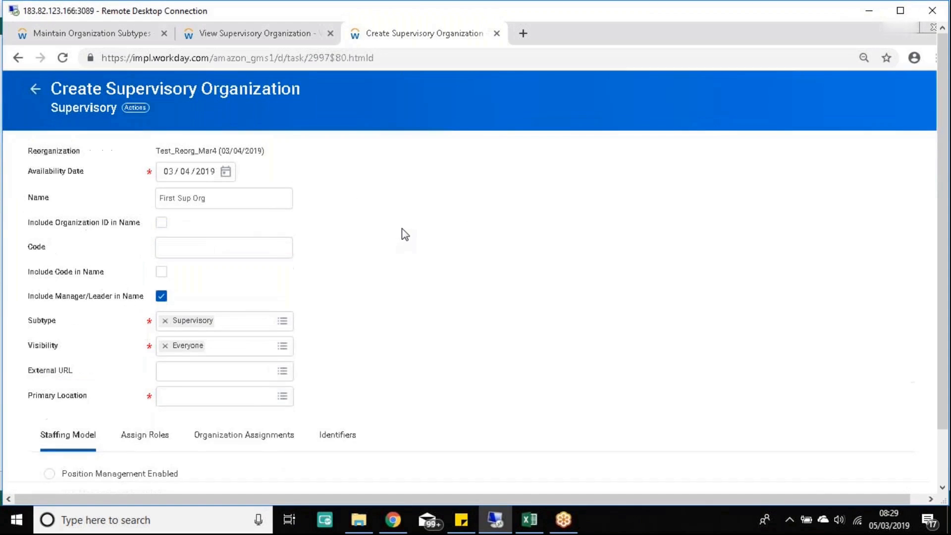
scroll(406, 233, down, 2)
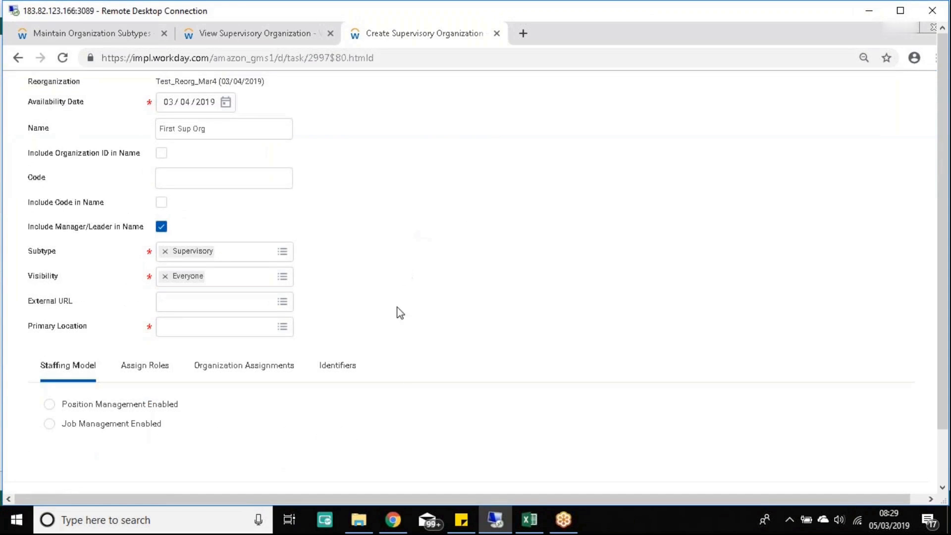
Step: Pick Atlanta from the Primary Location list and scroll to the bottom of the form
click(283, 328)
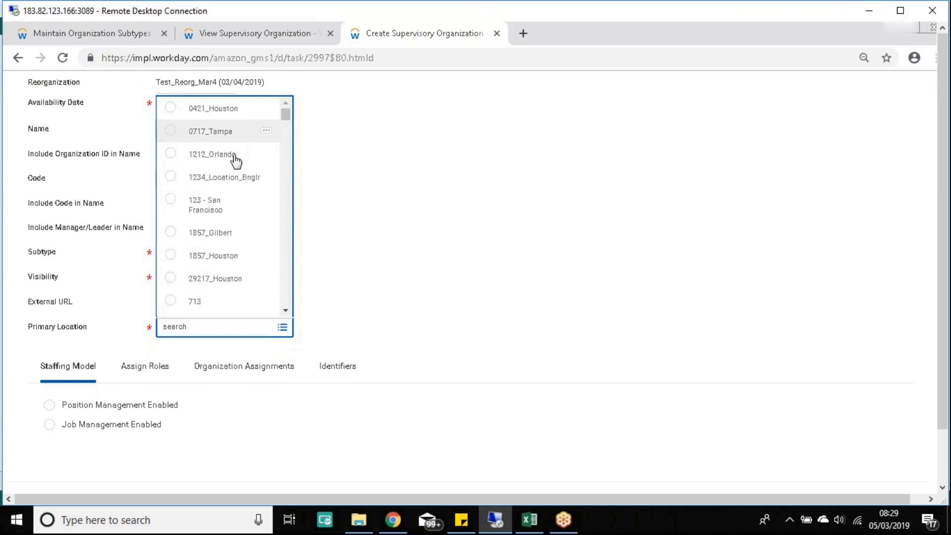
scroll(257, 252, down, 5)
scroll(260, 252, down, 4)
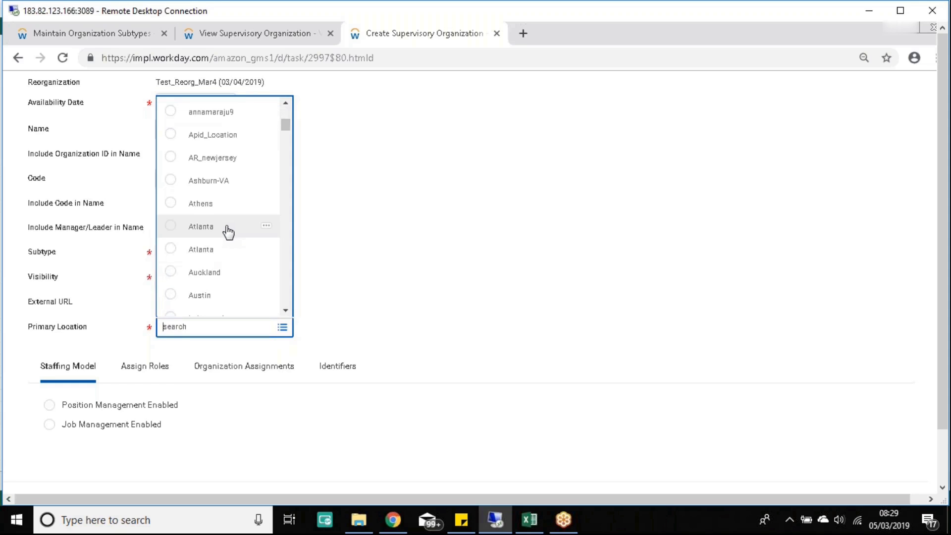
click(171, 226)
click(450, 243)
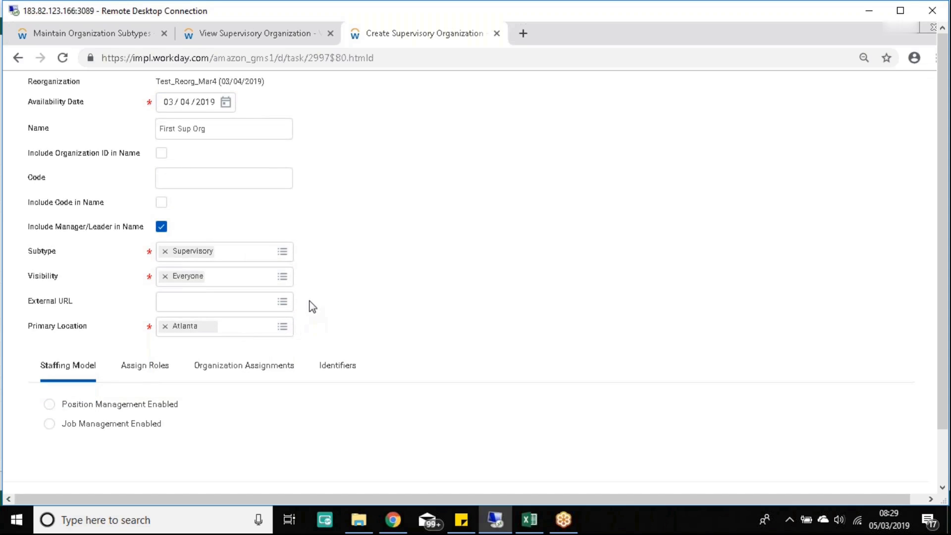
scroll(337, 284, up, 3)
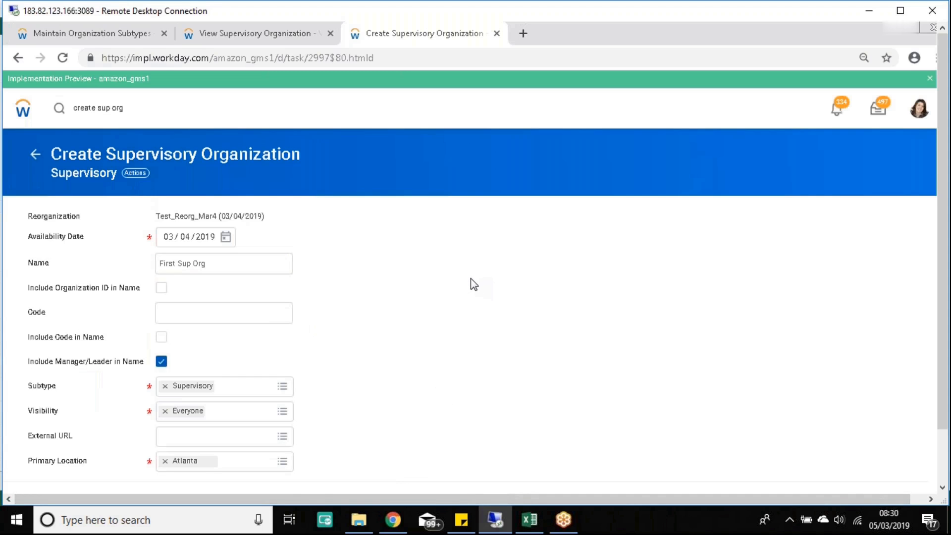
scroll(470, 284, down, 1)
scroll(479, 244, down, 1)
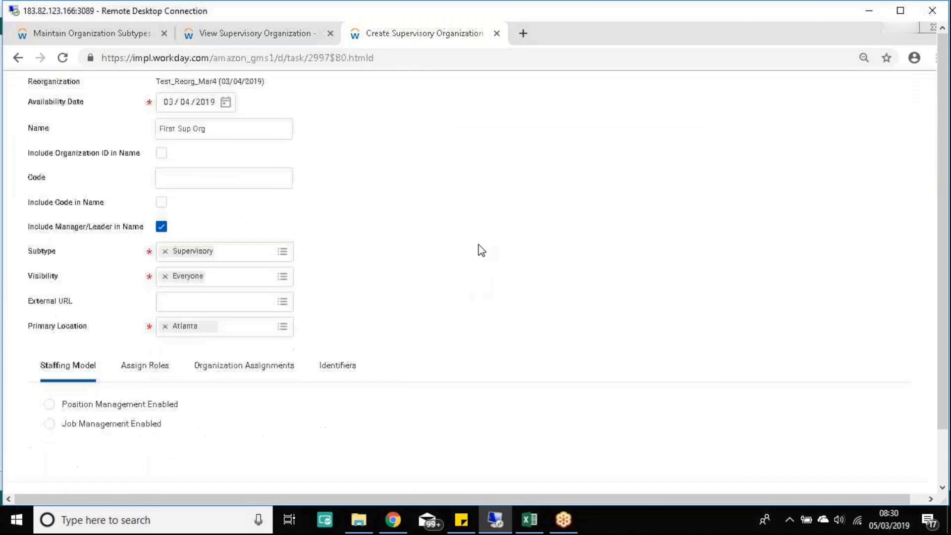
click(942, 474)
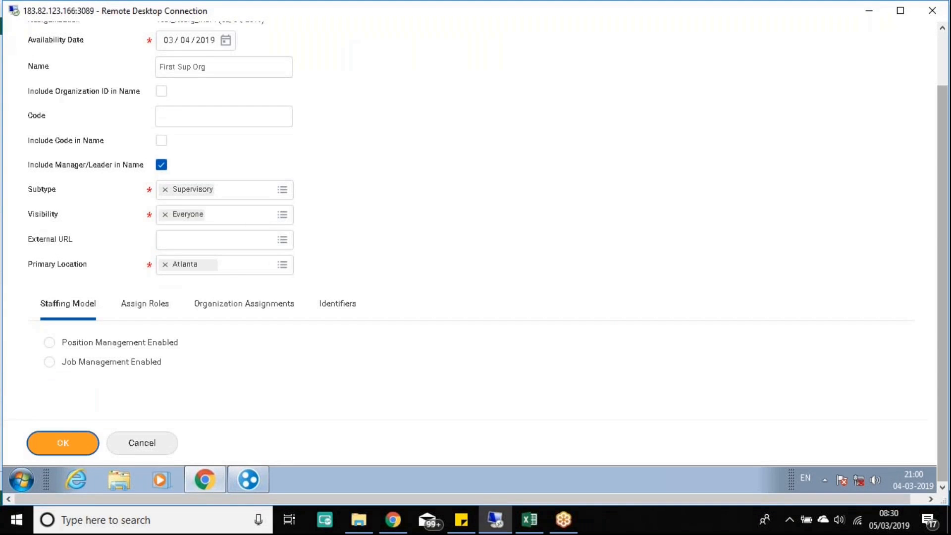
Step: Submit the form and clear the staffing model error by choosing Job Management Enabled
click(63, 442)
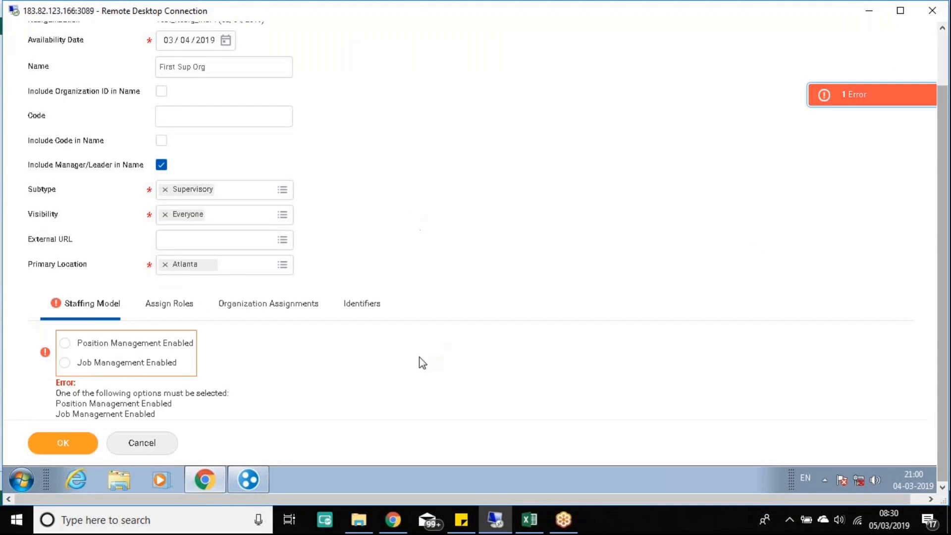
scroll(139, 340, down, 1)
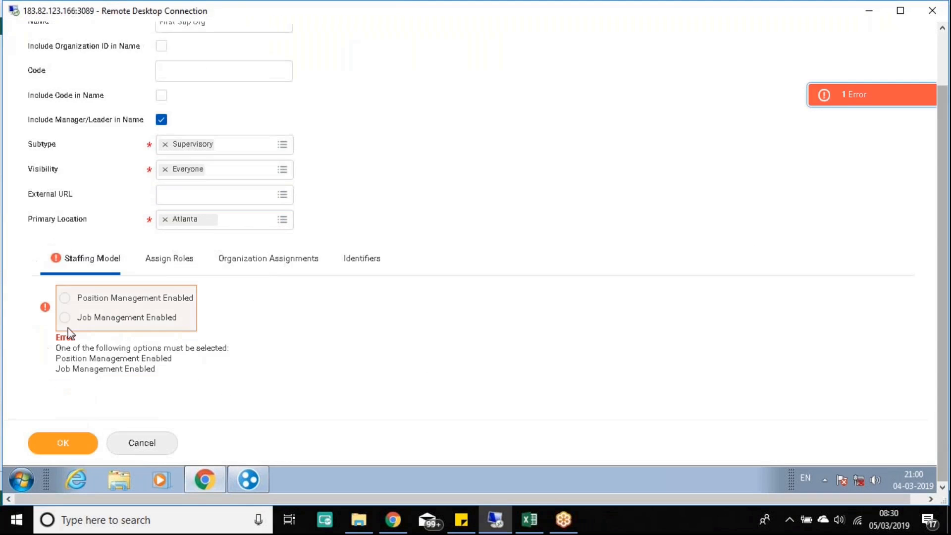
click(67, 299)
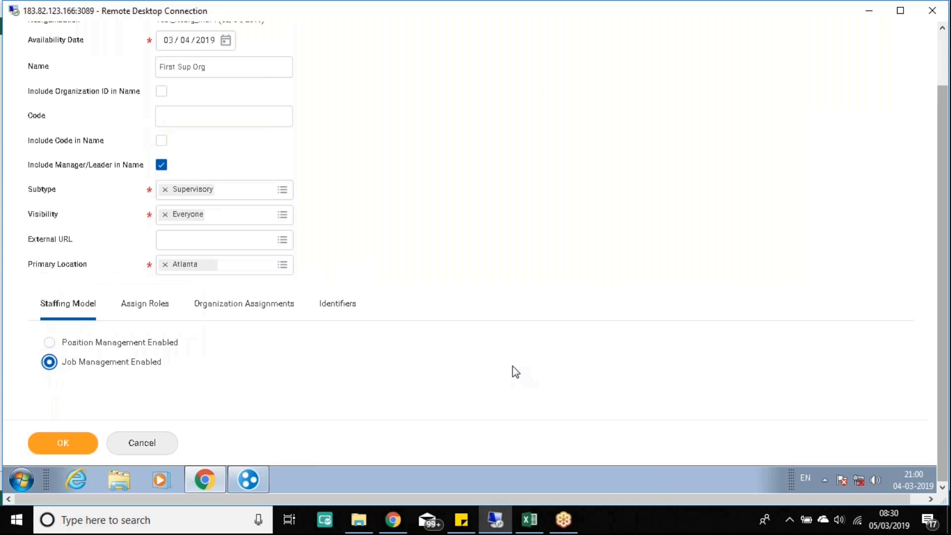
click(525, 525)
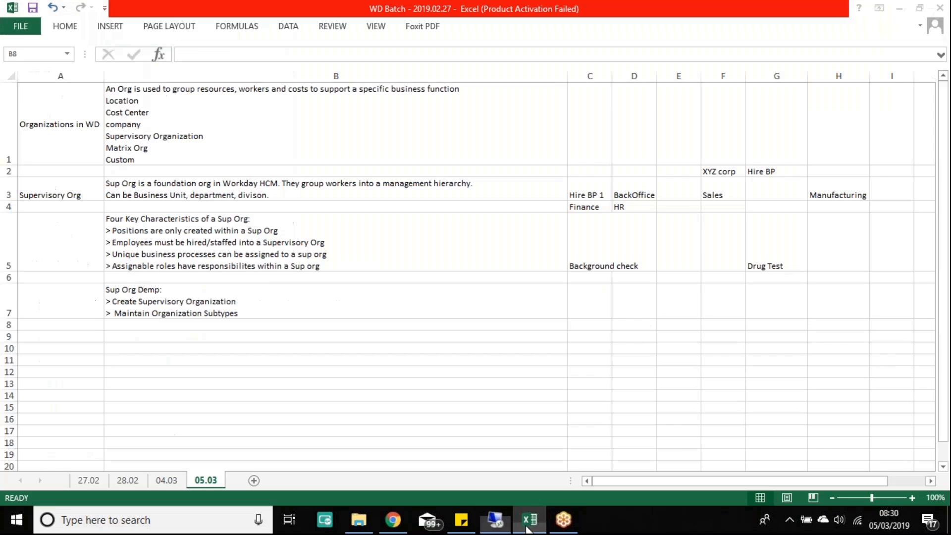
Step: Read cell B5's Sup Org notes, highlighting the lines about positions and hiring employees
click(180, 231)
double_click(179, 231)
drag(325, 243, 105, 242)
click(217, 242)
drag(353, 248, 102, 219)
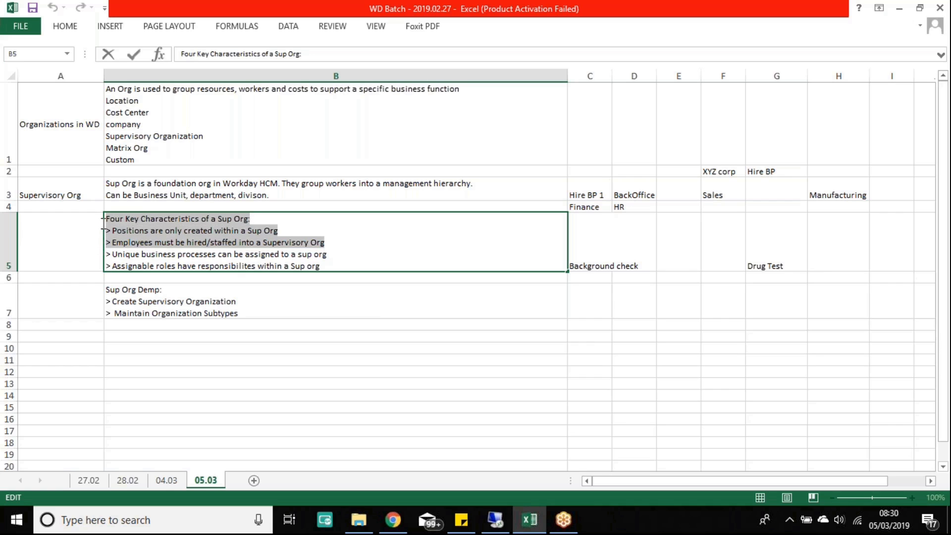
click(495, 519)
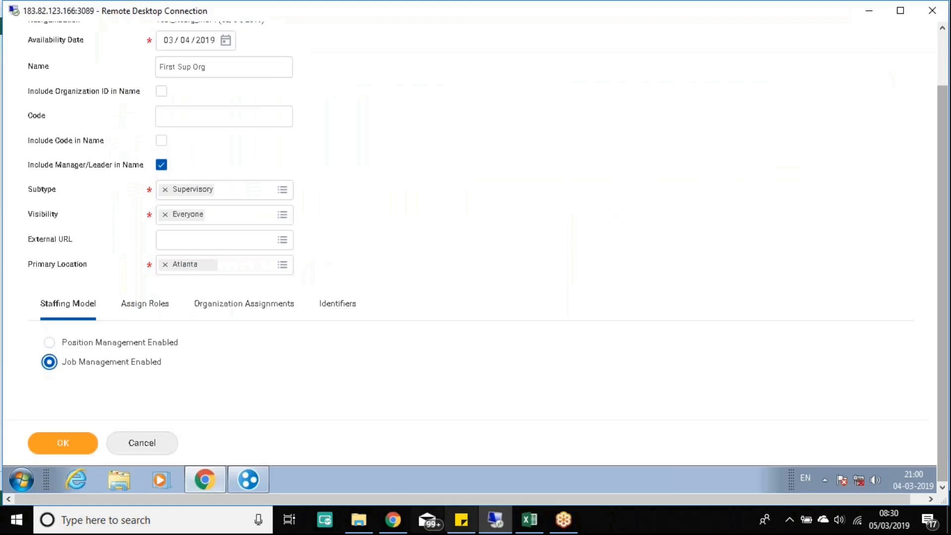
click(51, 344)
click(49, 362)
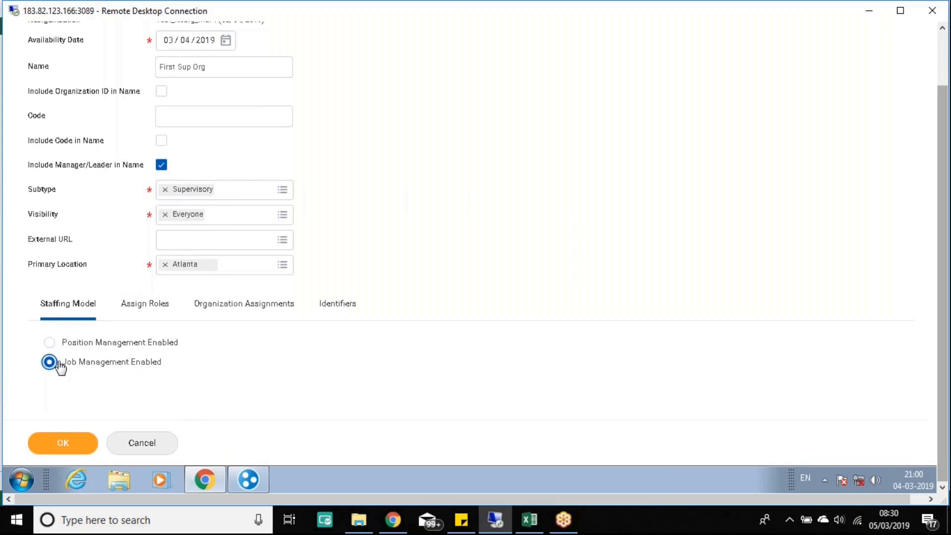
drag(168, 362, 60, 362)
click(176, 339)
drag(177, 342, 52, 344)
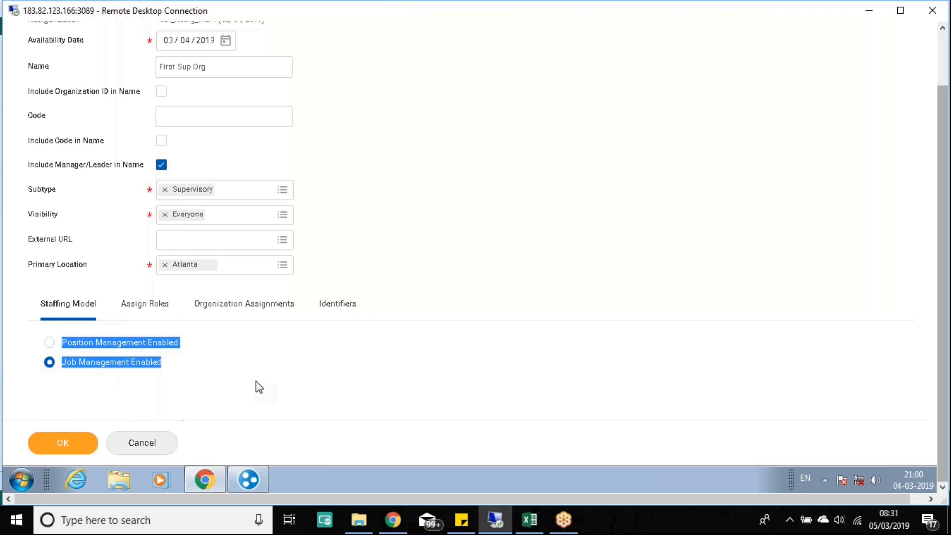
click(217, 373)
Step: Create First Sup Org and check its saved availability date and type details
click(68, 446)
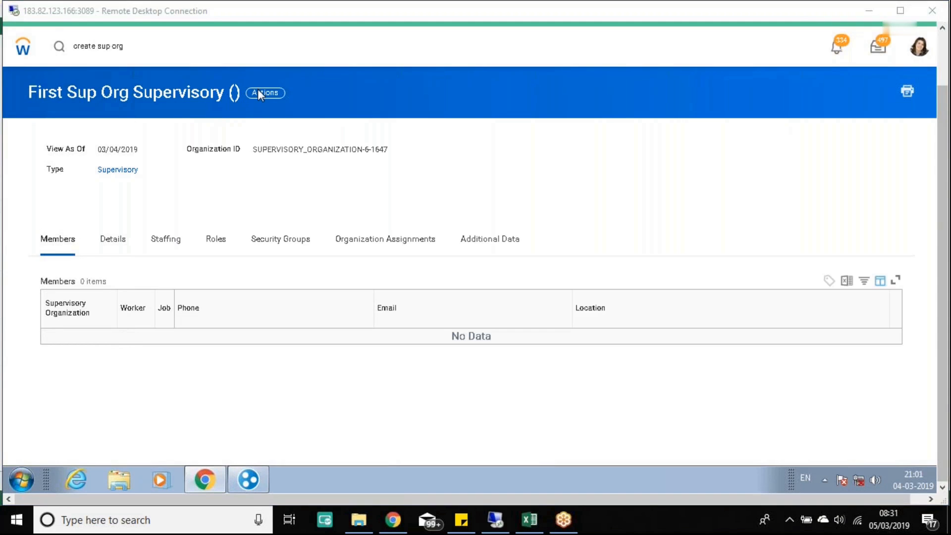
click(118, 240)
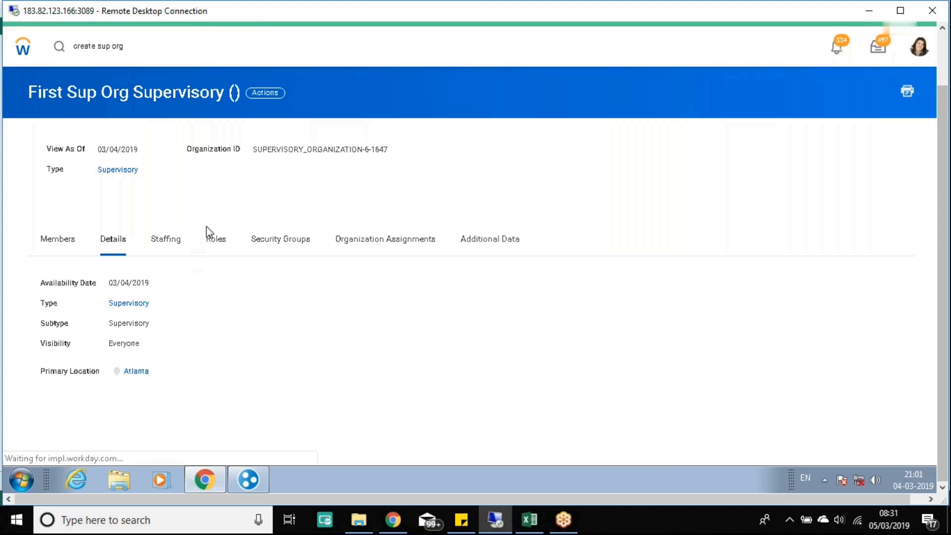
drag(38, 310, 181, 318)
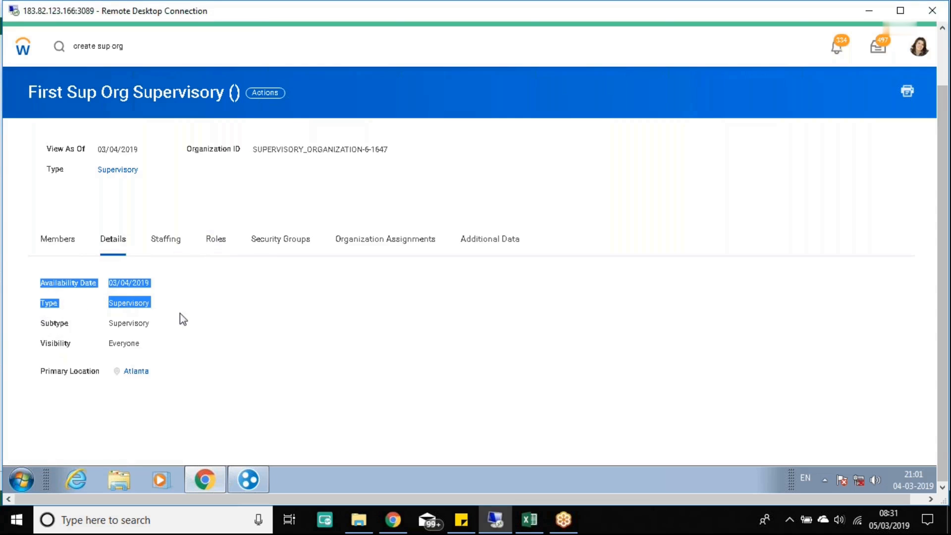
click(944, 45)
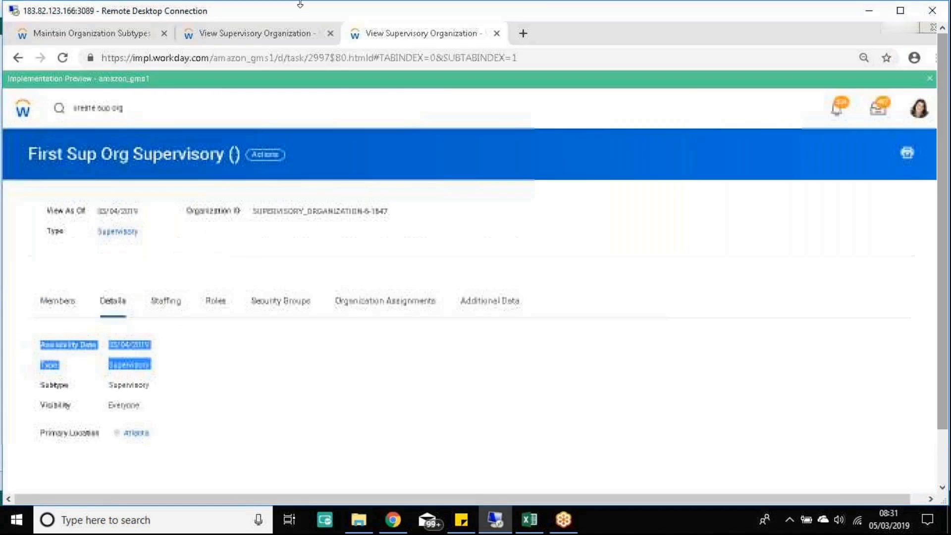
click(99, 35)
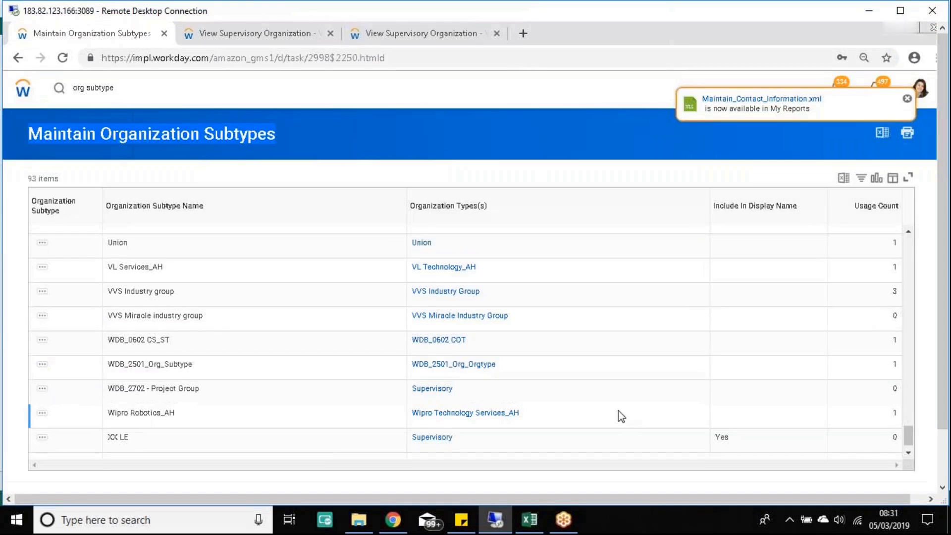
Step: Mark the Supervisory subtype row, then check First Sup Org's View As Of and Type details
scroll(618, 410, down, 1)
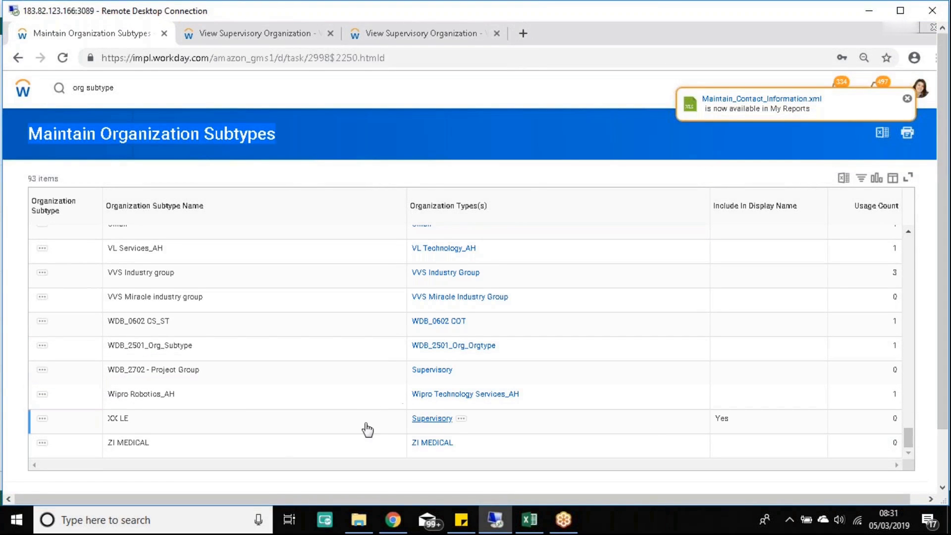
scroll(206, 327, up, 3)
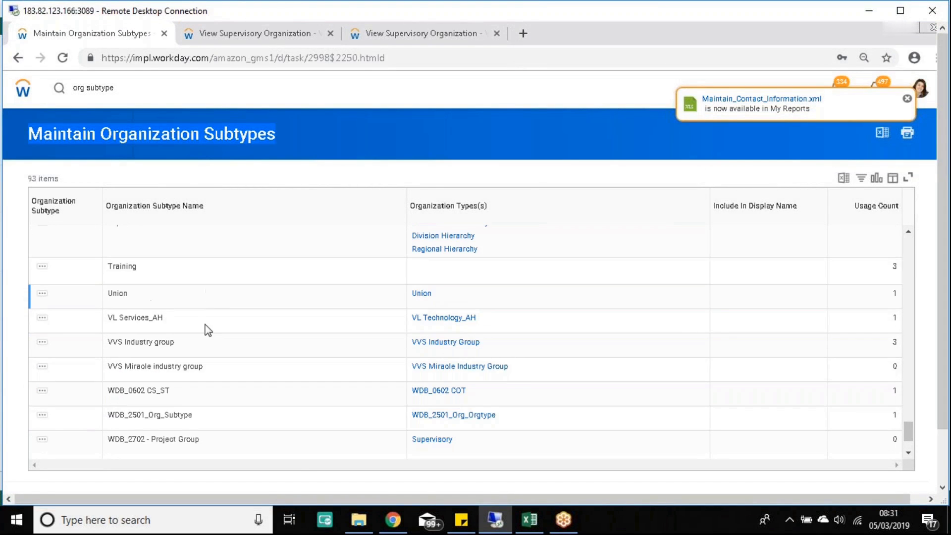
scroll(206, 327, up, 8)
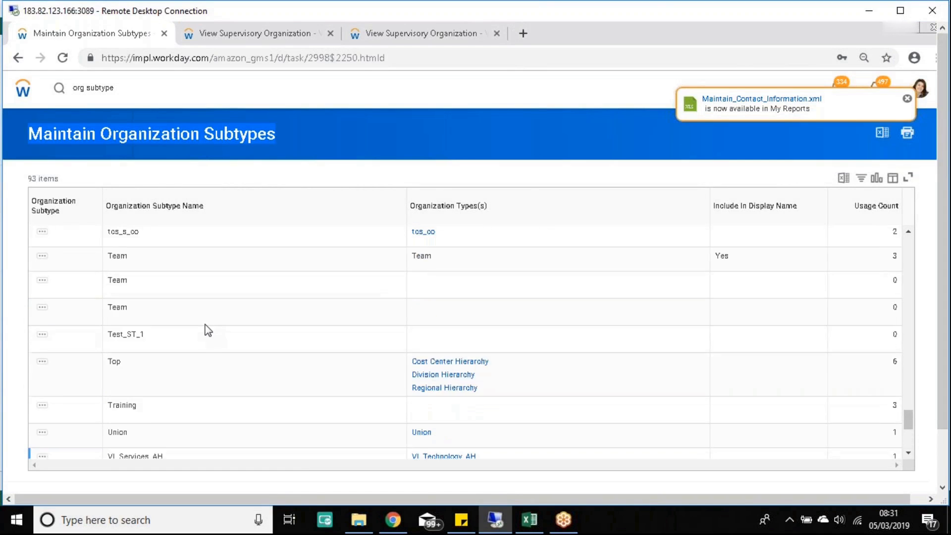
click(212, 249)
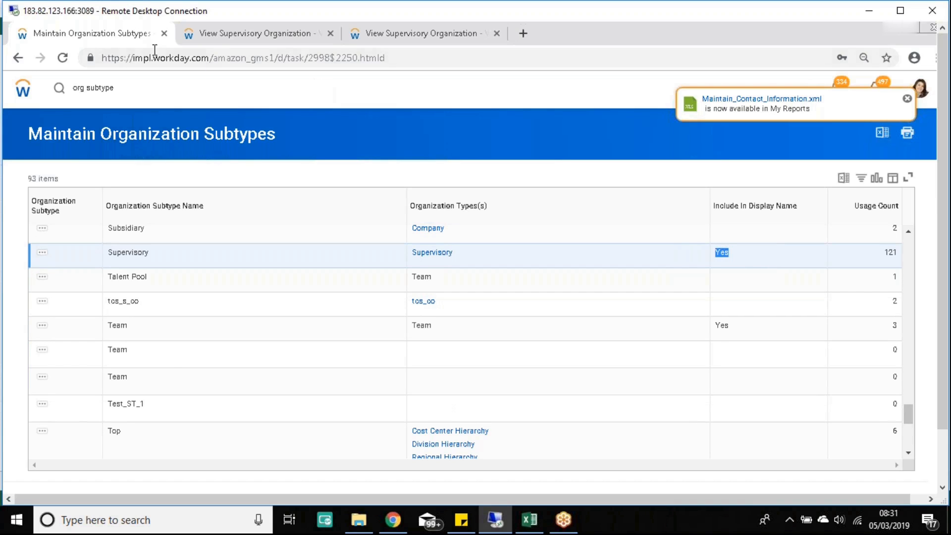
click(426, 39)
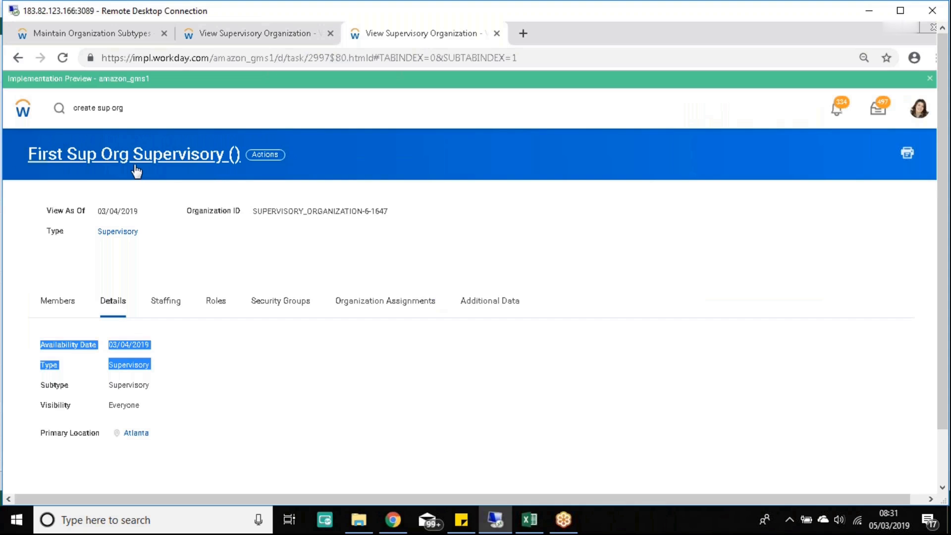
click(256, 379)
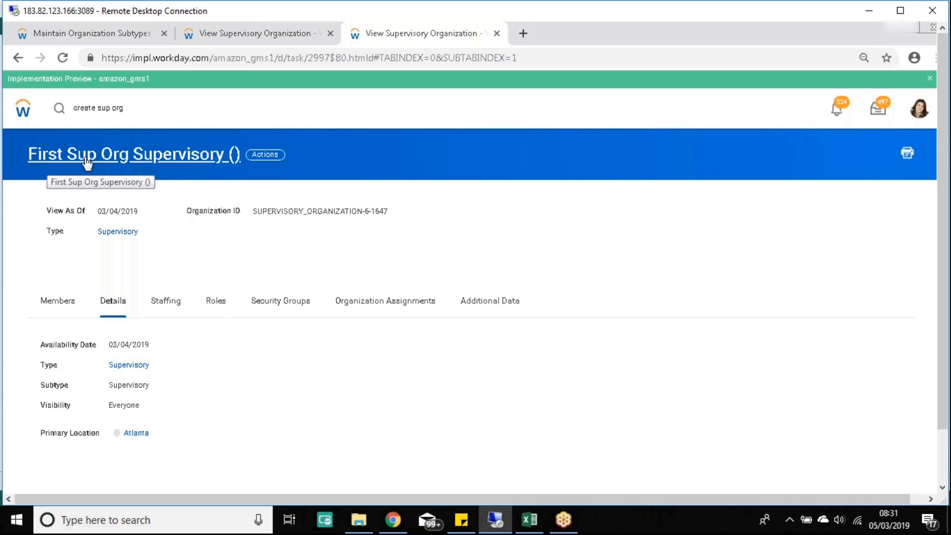
drag(51, 235, 127, 242)
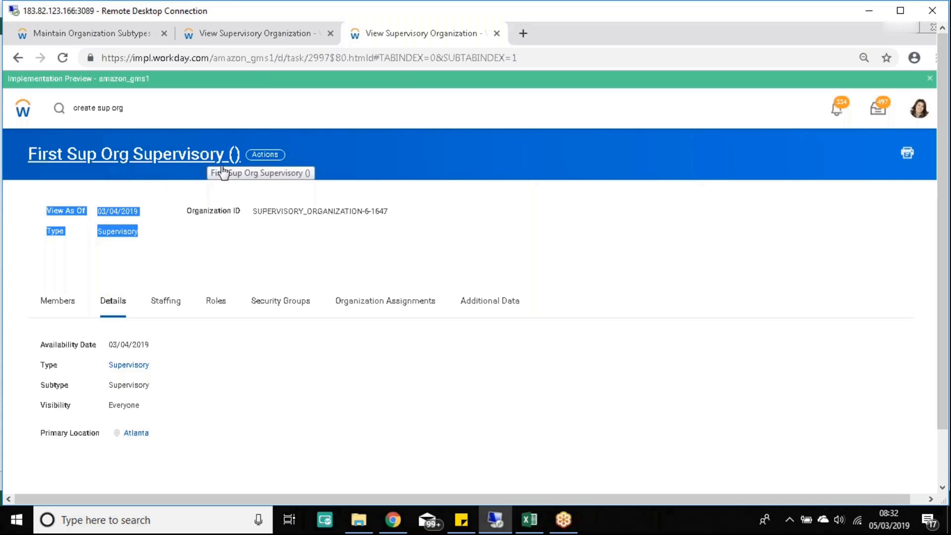
Step: Return to the subtypes list and highlight the WDB_2702 - Project Group subtype
click(212, 36)
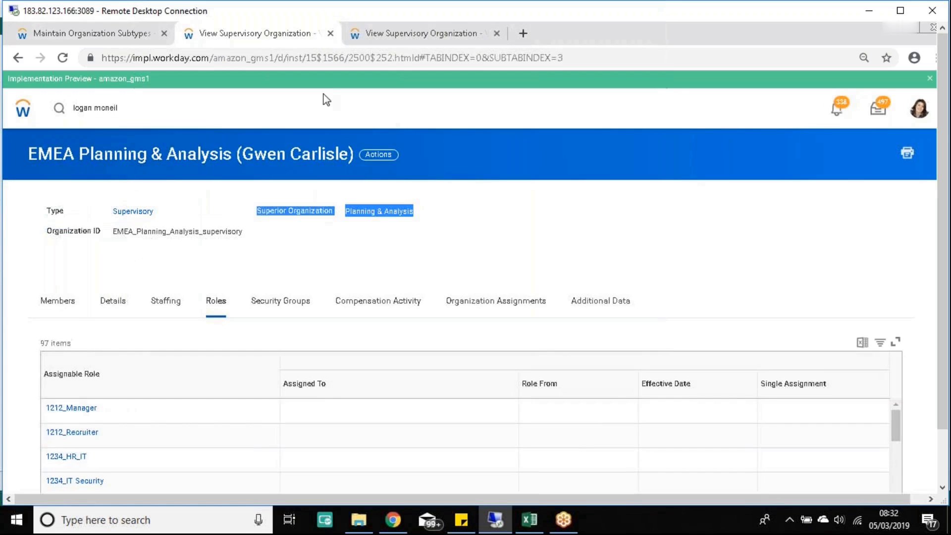
click(144, 36)
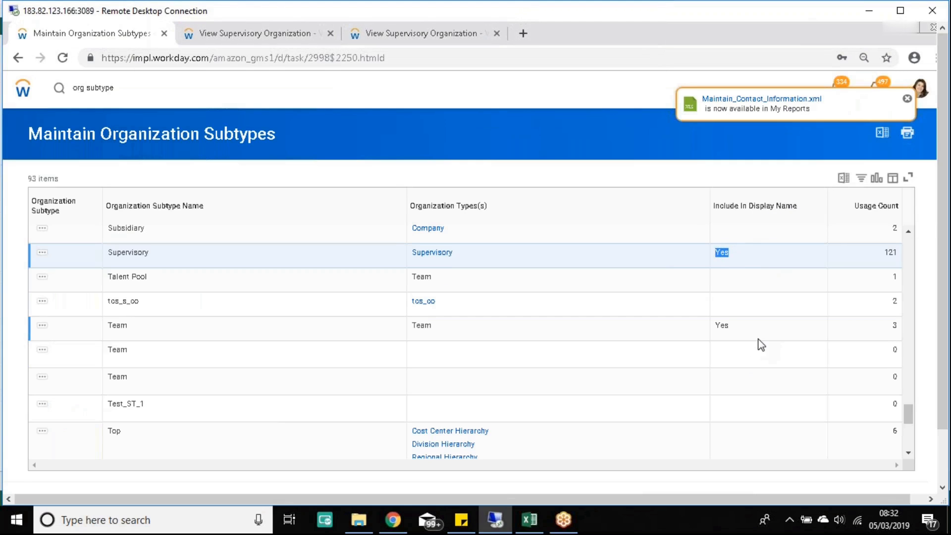
scroll(757, 334, up, 10)
scroll(756, 331, up, 10)
scroll(545, 324, down, 3)
scroll(551, 326, down, 4)
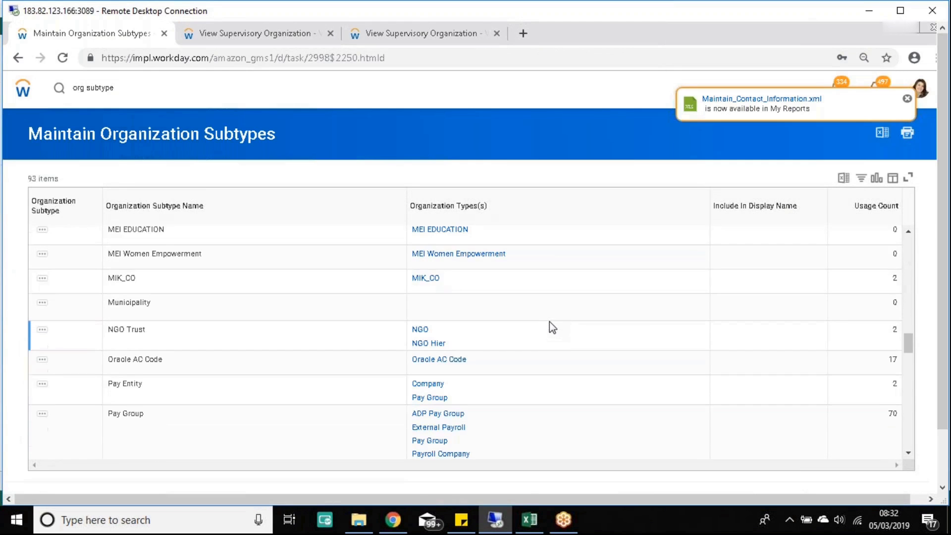
scroll(552, 327, down, 5)
scroll(252, 337, down, 8)
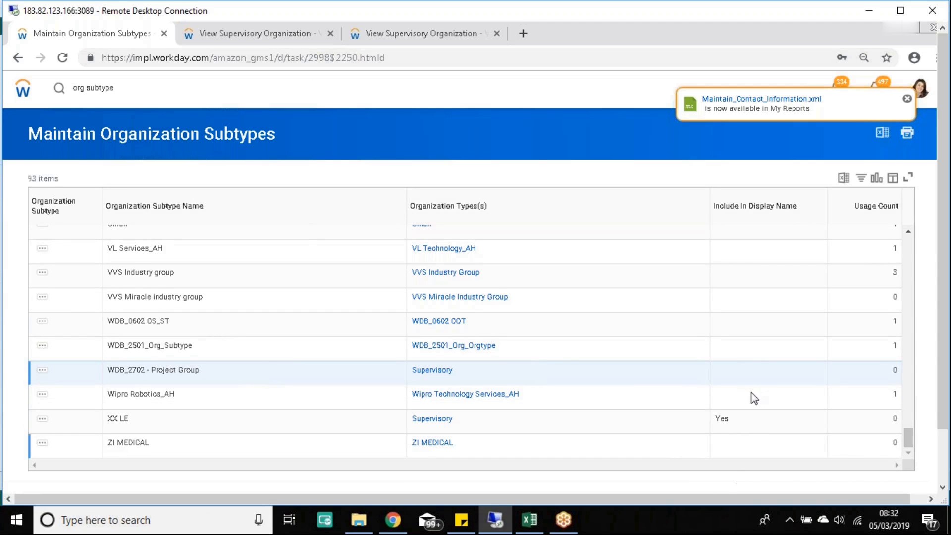
drag(109, 371, 200, 370)
click(414, 38)
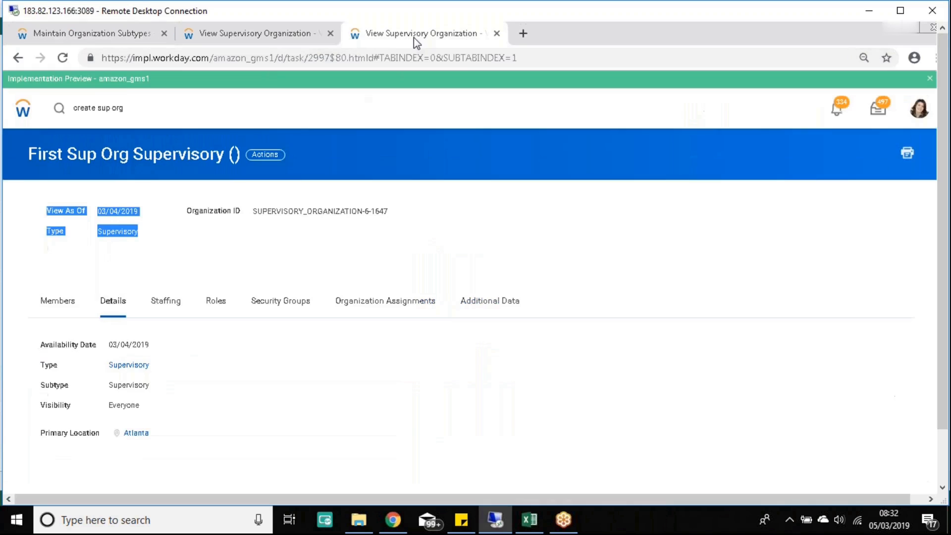
click(491, 223)
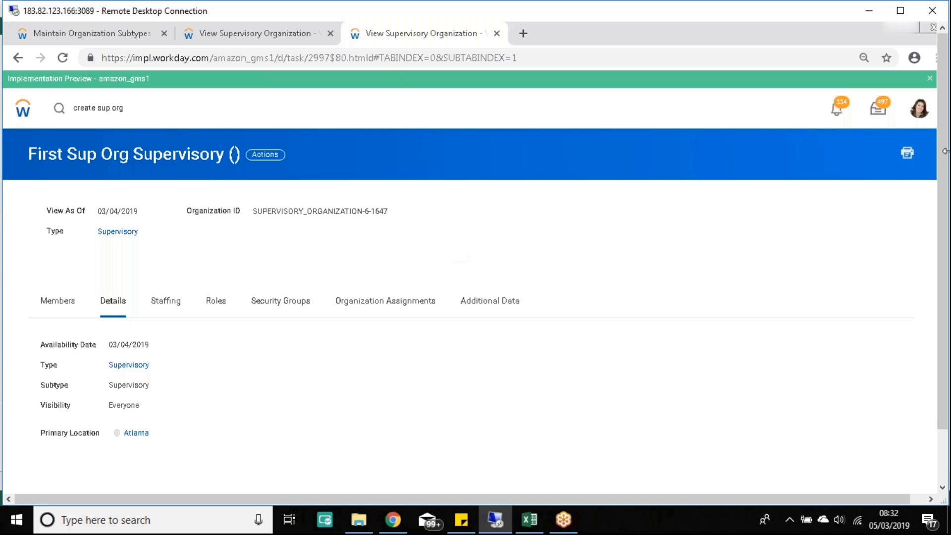
click(944, 480)
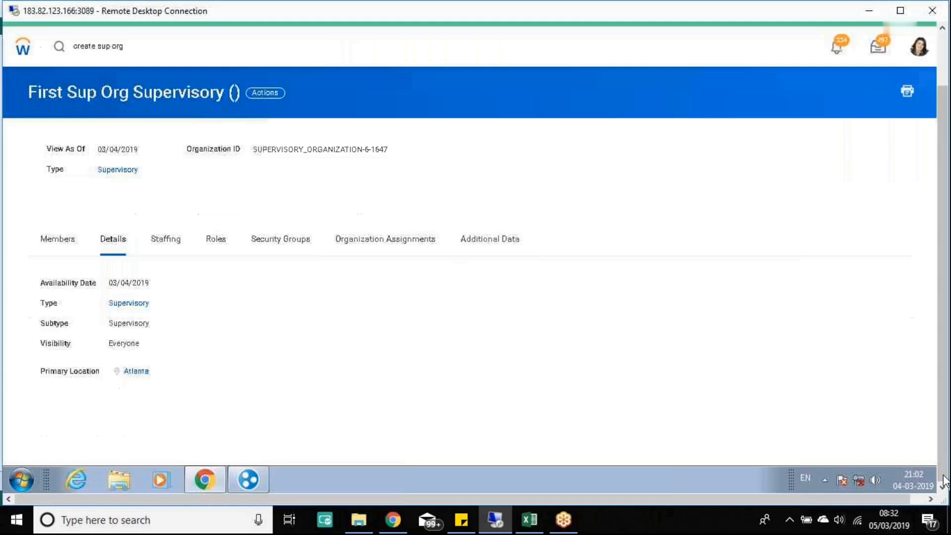
click(944, 56)
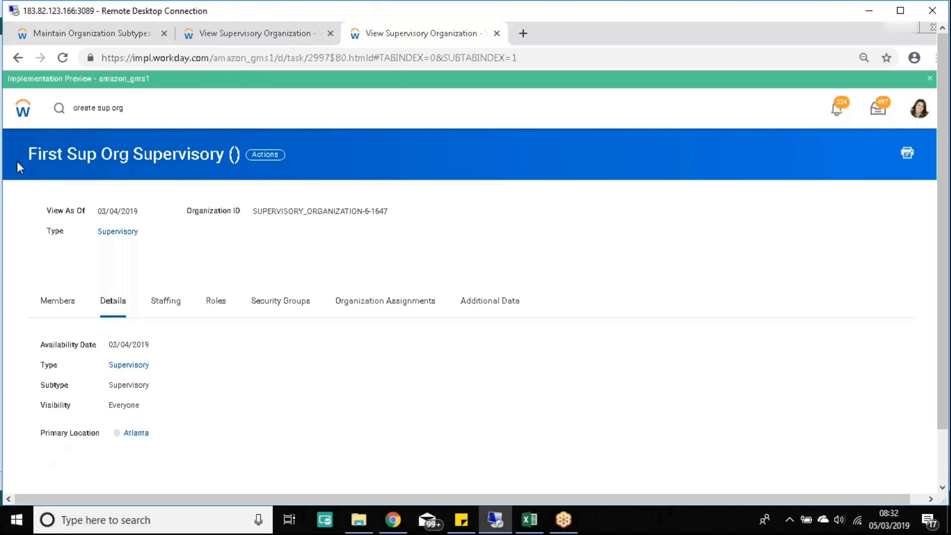
drag(20, 151, 240, 168)
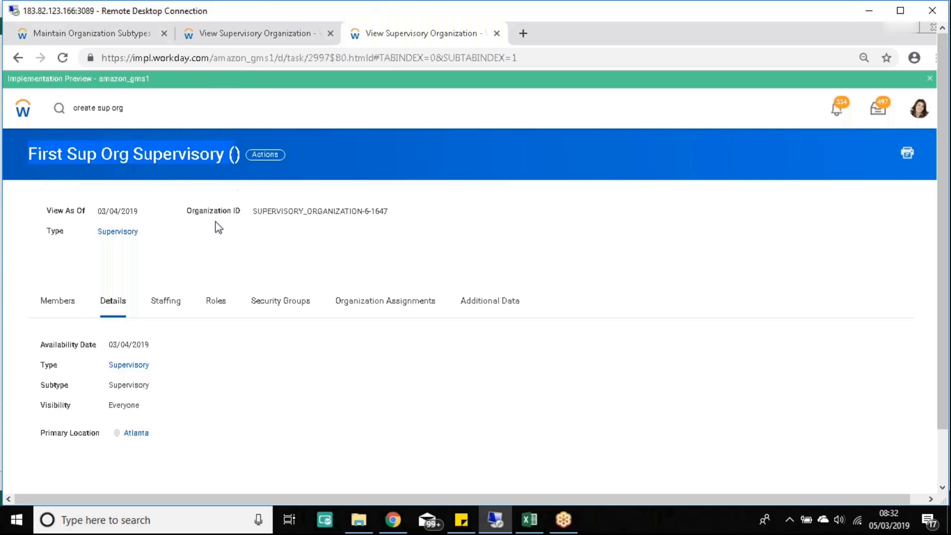
click(62, 303)
click(119, 310)
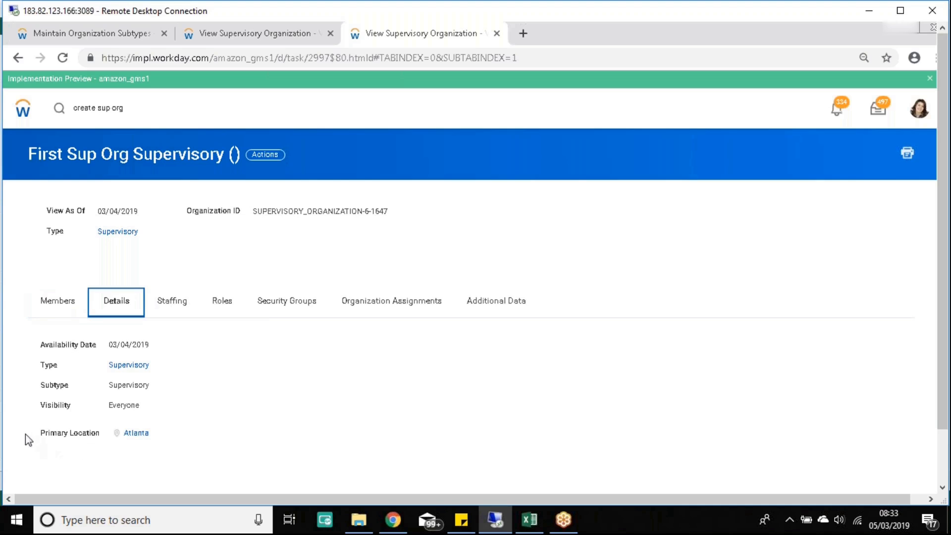
drag(34, 433, 180, 447)
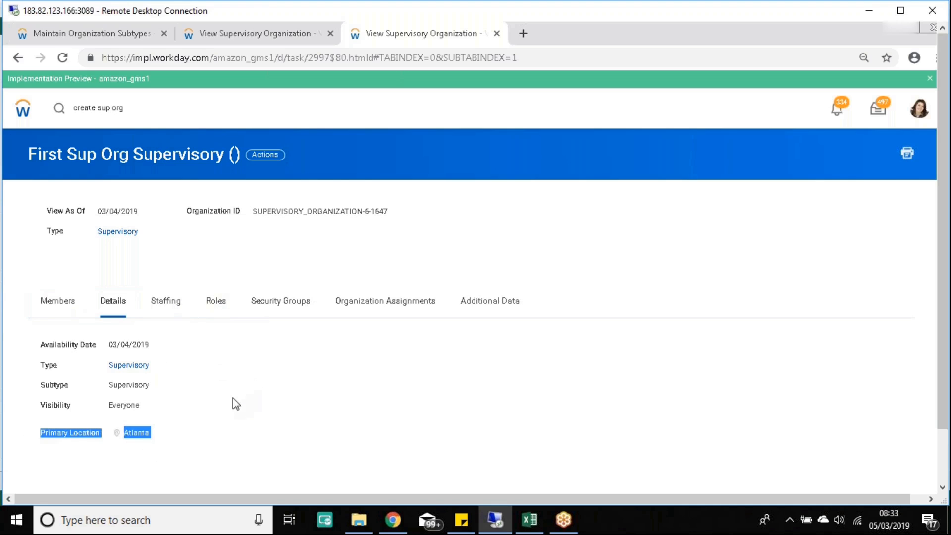
Step: Browse the related actions menu for First Sup Org
click(265, 154)
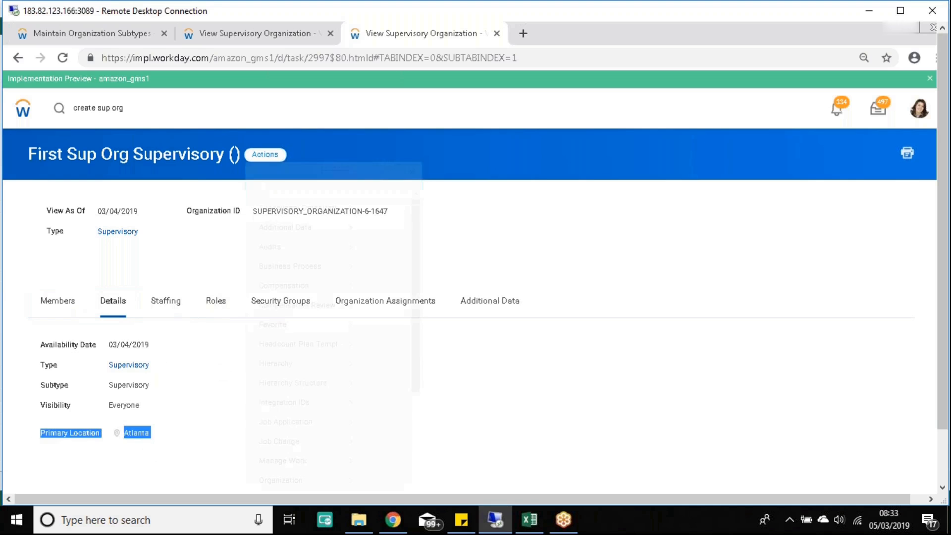
mouse_move(343, 337)
scroll(344, 355, down, 2)
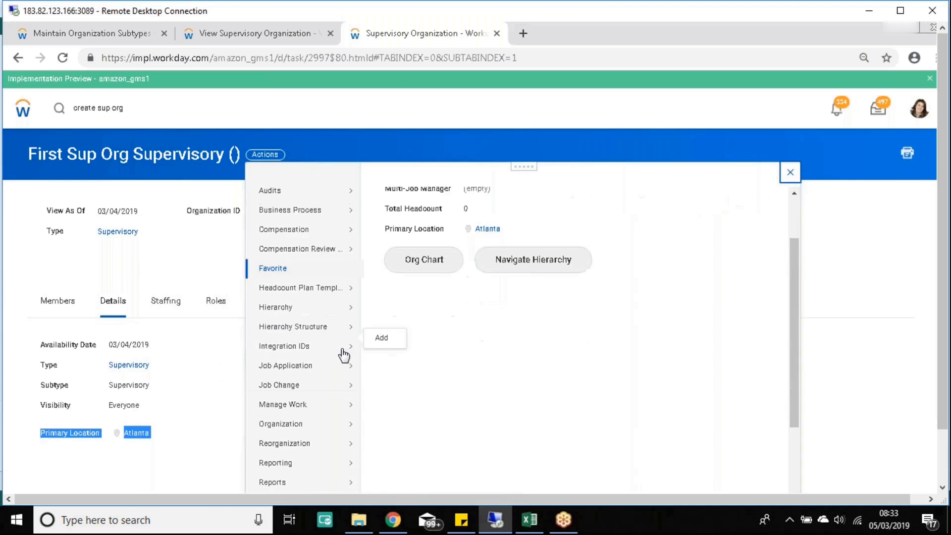
scroll(335, 373, down, 2)
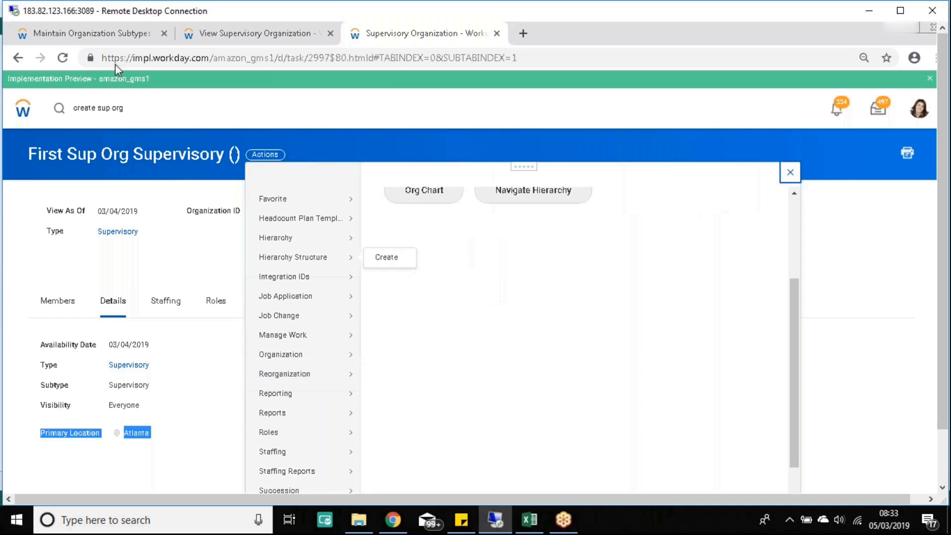
Step: From the EMEA Planning & Analysis page, go to its superior organization, Planning & Analysis
click(240, 43)
click(378, 157)
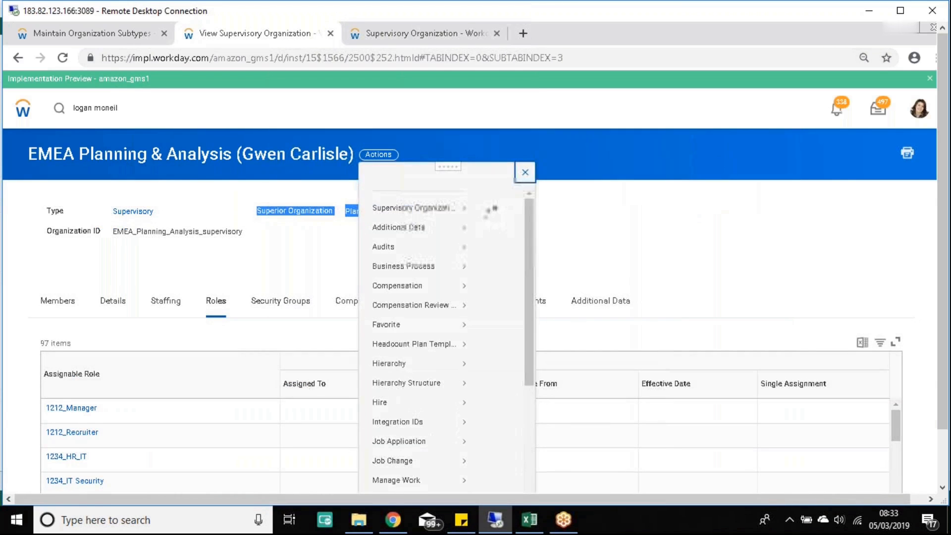
click(16, 156)
drag(258, 210, 333, 211)
click(387, 213)
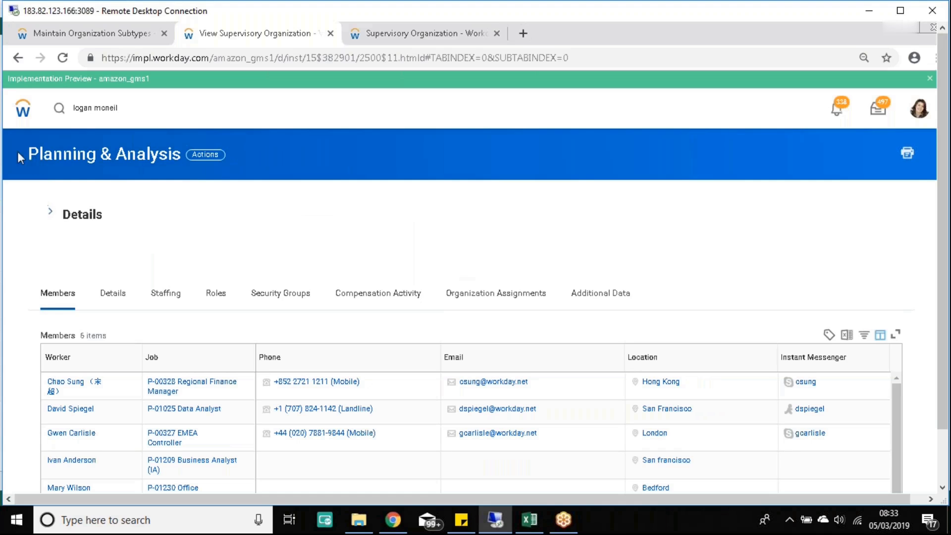
Step: Check Planning & Analysis's superior and subordinate organizations, then open its Org Chart
click(49, 211)
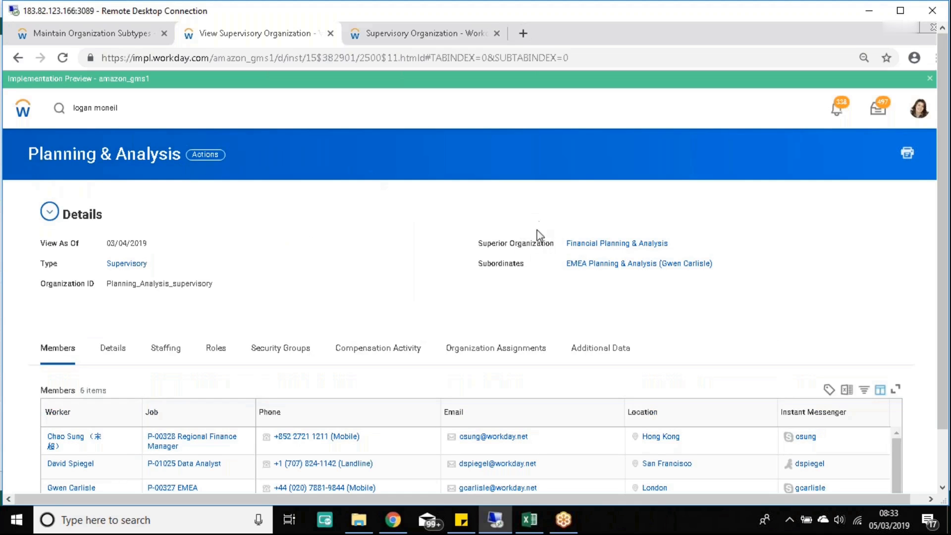
drag(564, 244, 670, 248)
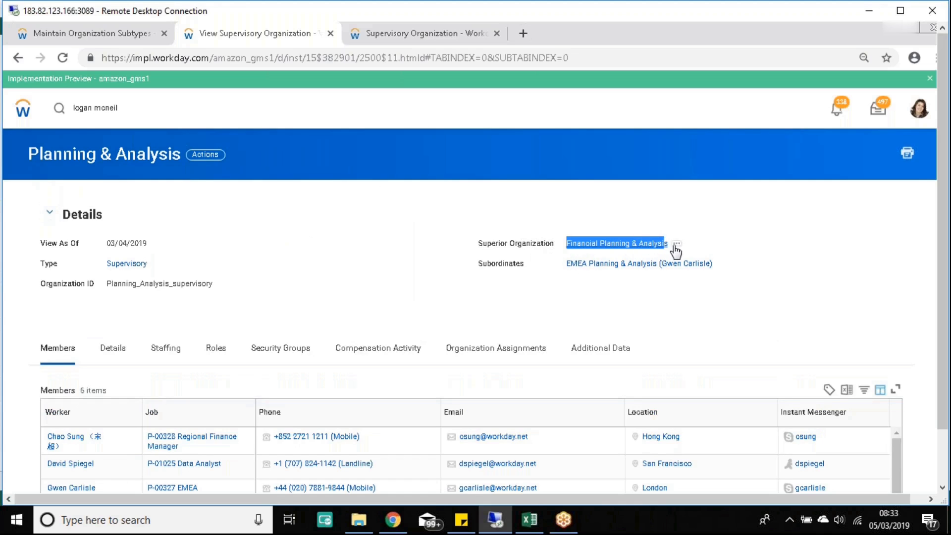
drag(564, 263, 696, 274)
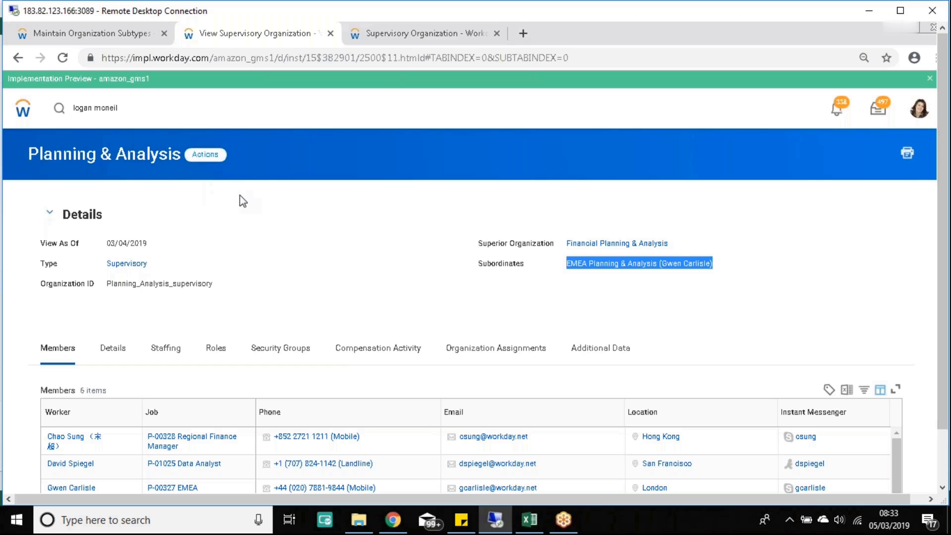
click(205, 154)
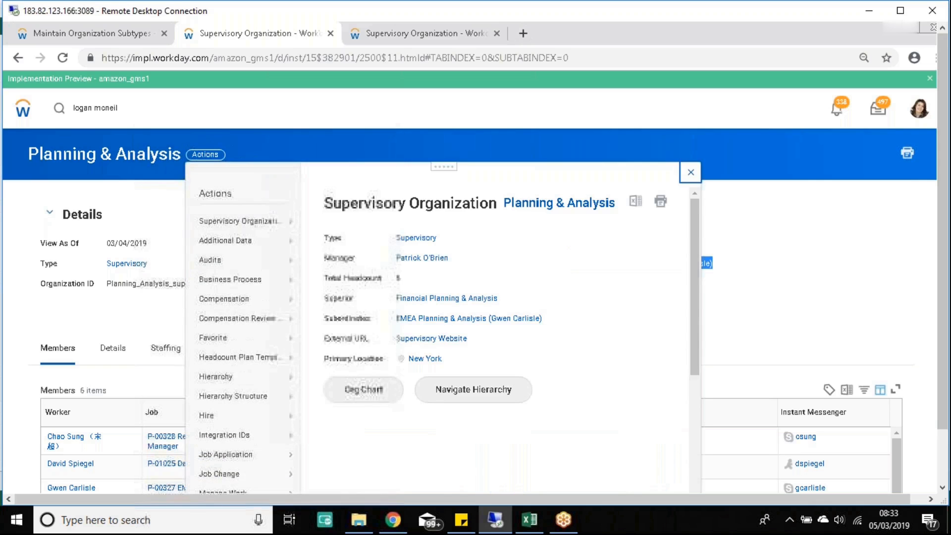
click(363, 390)
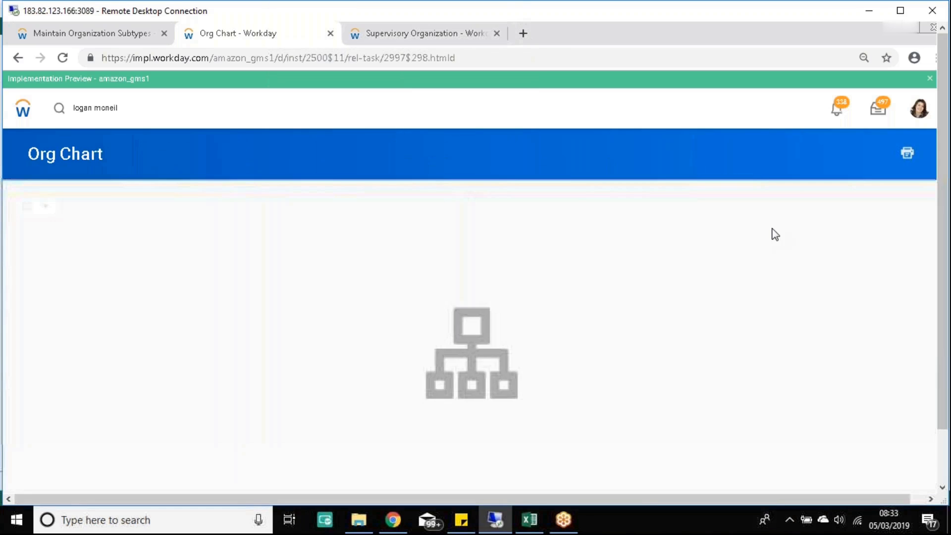